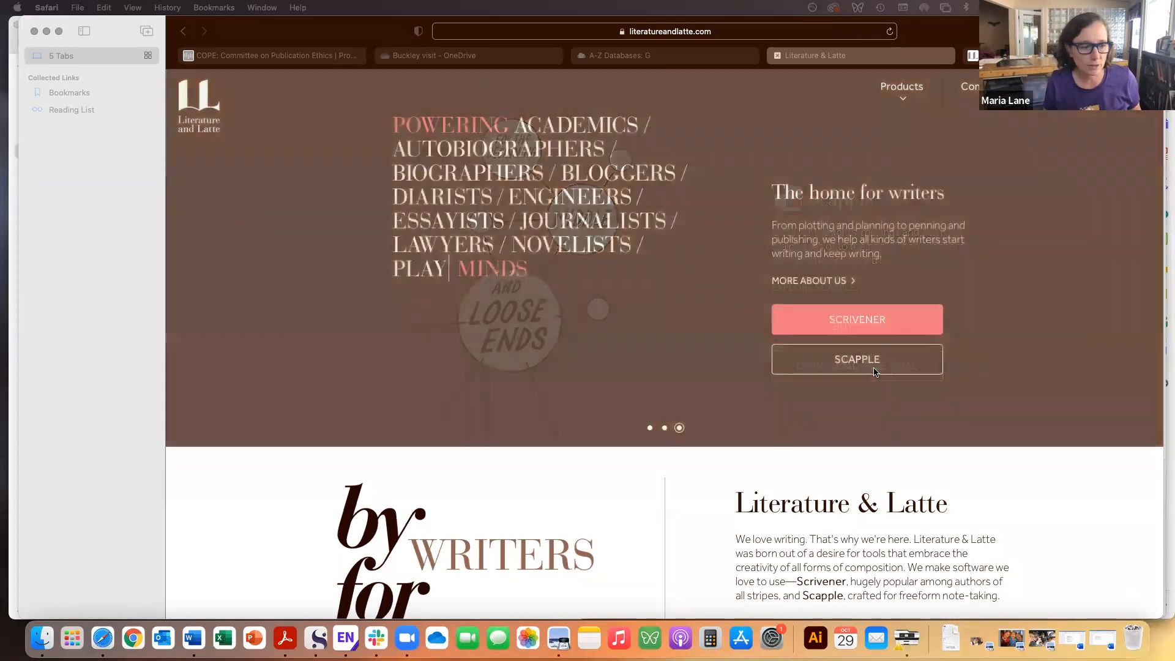
# Look over the Literature & Latte home page and the forum and blog options in its community section.
pyautogui.scroll(-10, 990, 385)
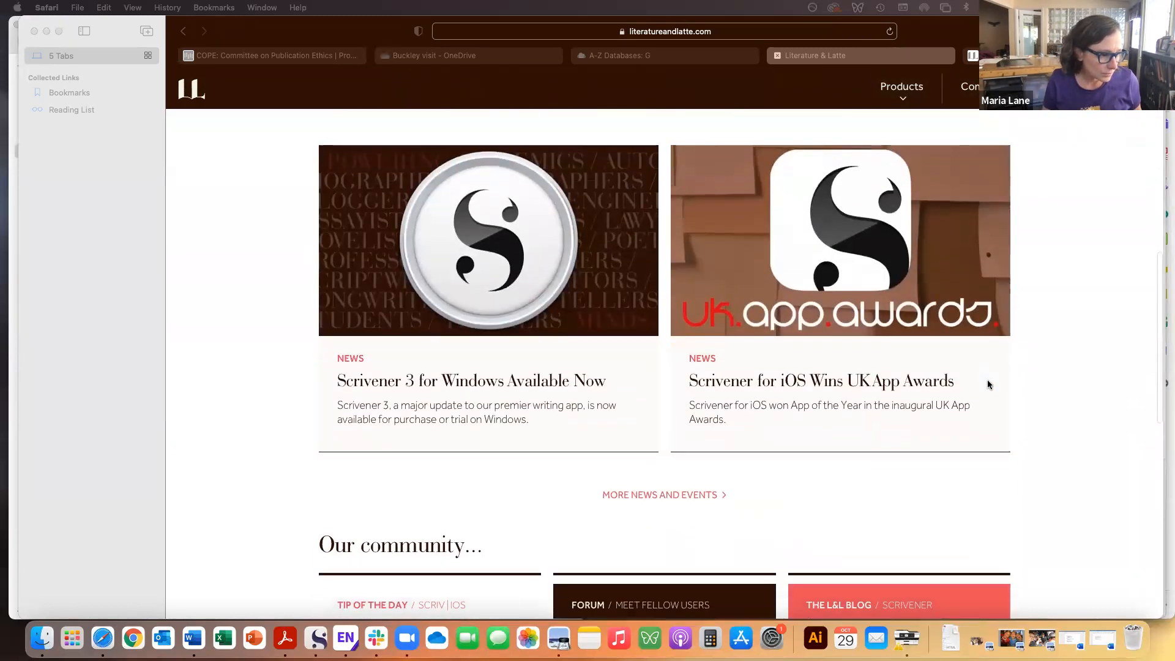
pyautogui.scroll(15, 986, 384)
pyautogui.click(987, 92)
pyautogui.moveTo(985, 92)
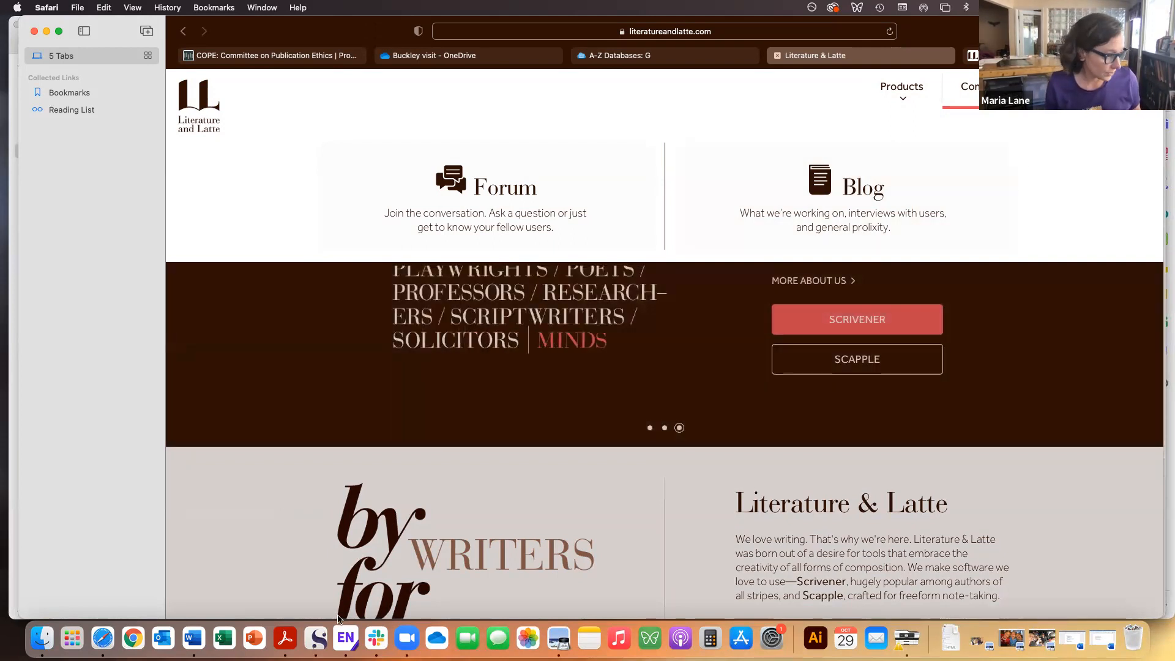
# Bring up the manuscript project in Scrivener alongside the EndNote library, and widen the Scrivener window to nearly the full screen width.
pyautogui.click(315, 638)
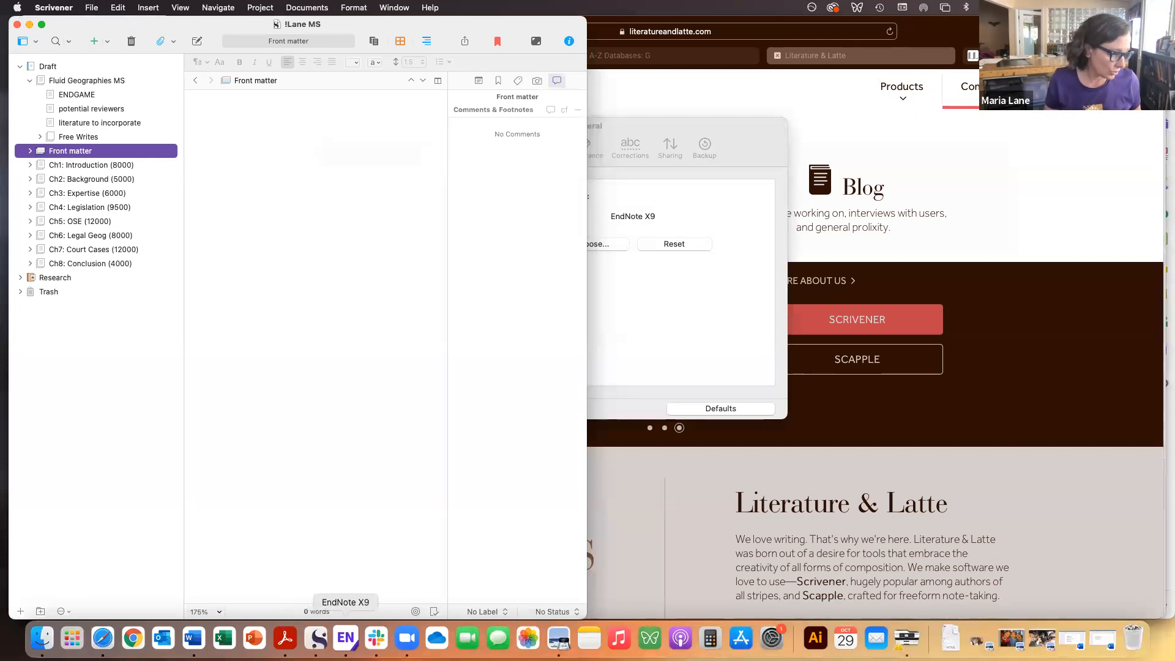
pyautogui.click(347, 643)
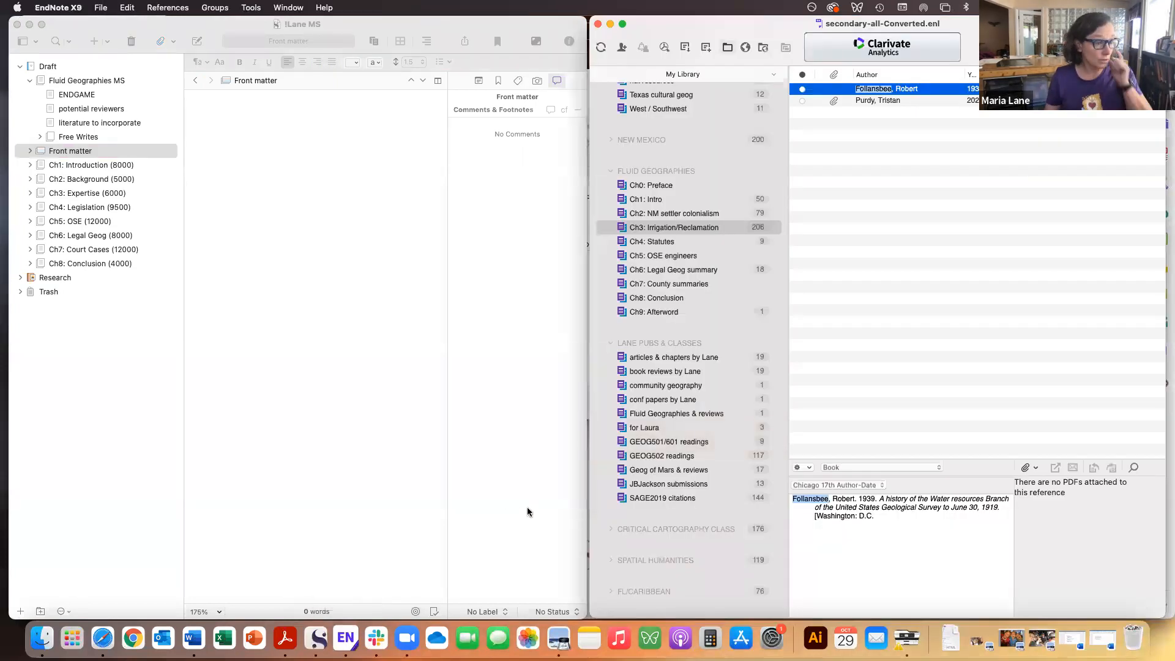
pyautogui.click(527, 507)
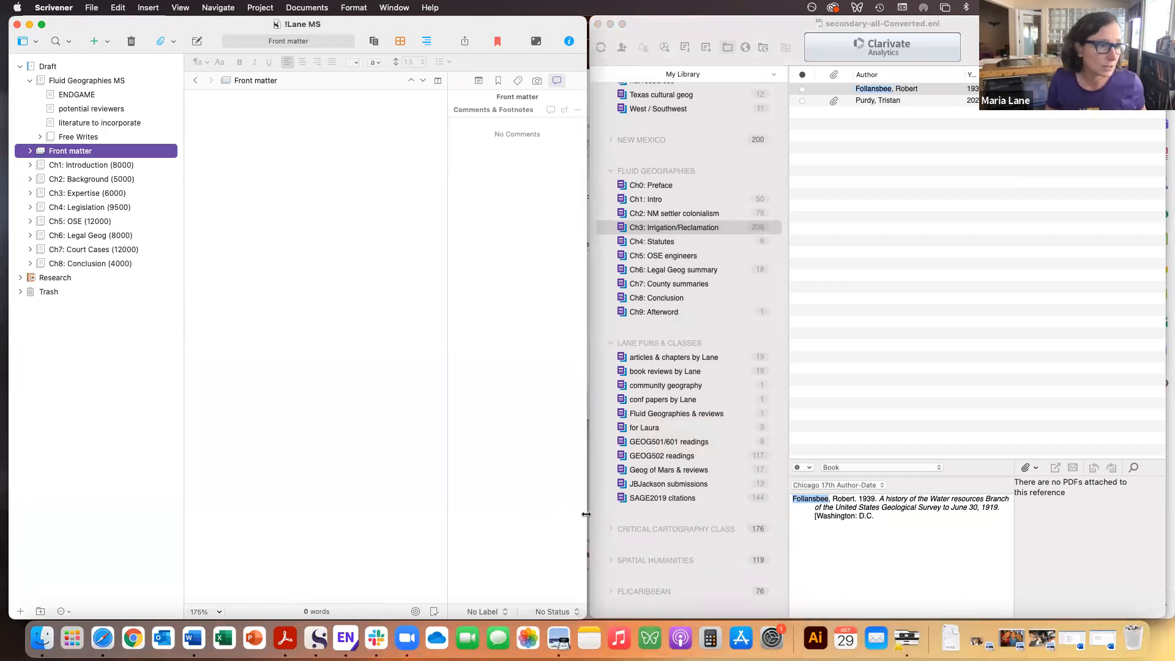
pyautogui.moveTo(584, 524); pyautogui.dragTo(1167, 494)
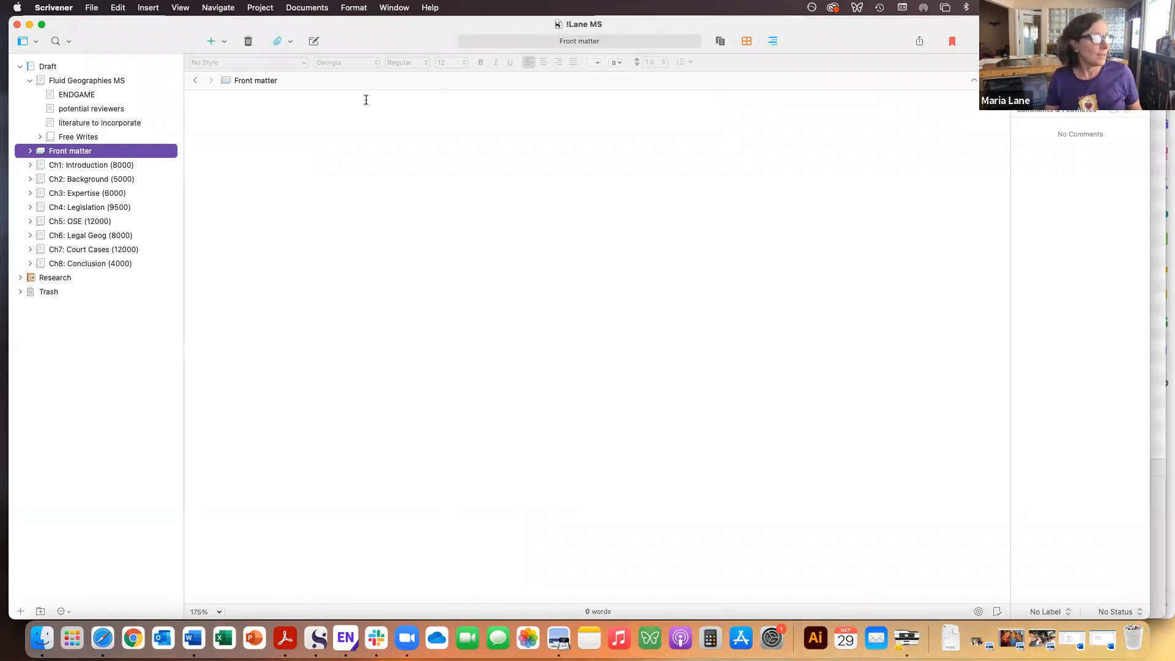
# Collapse Fluid Geographies MS in the Draft outline, look at Ch1: Introduction's sections, and leave only Ch3: Expertise expanded.
pyautogui.click(20, 66)
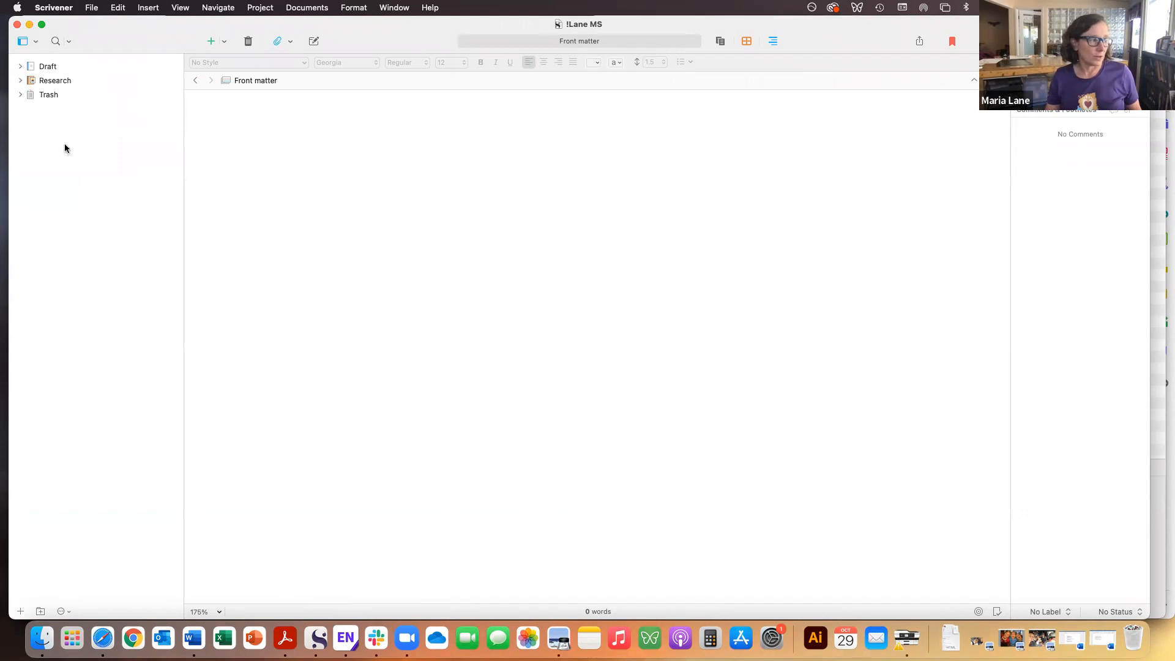
pyautogui.click(20, 66)
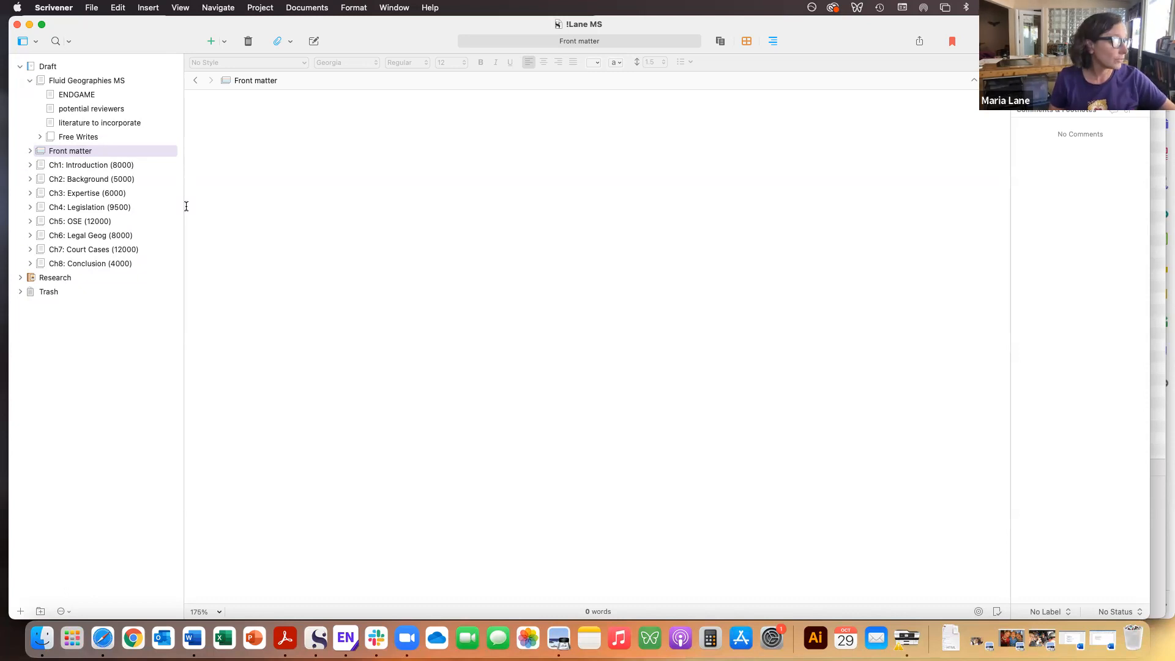
pyautogui.click(29, 80)
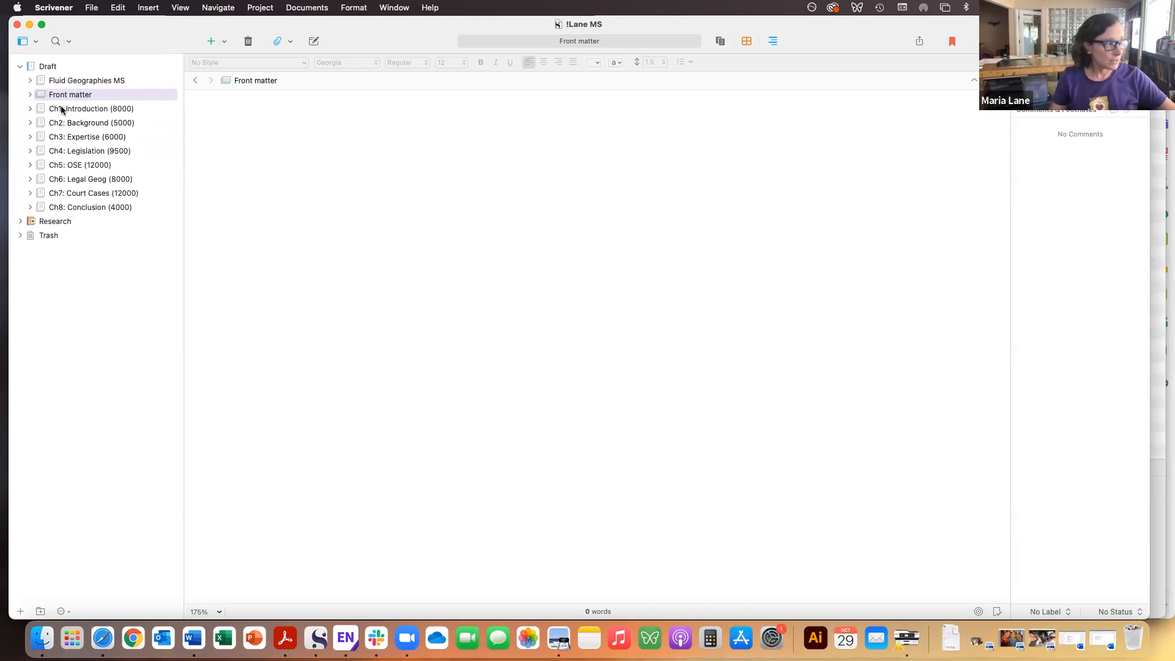
pyautogui.click(29, 109)
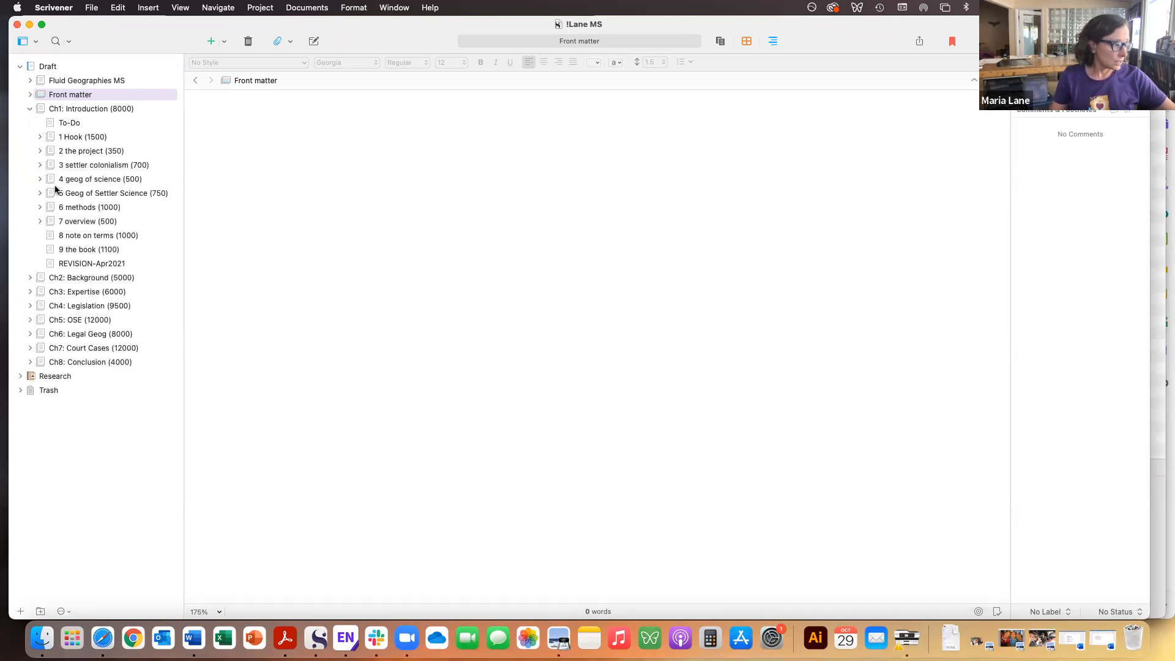
pyautogui.click(29, 292)
pyautogui.click(29, 109)
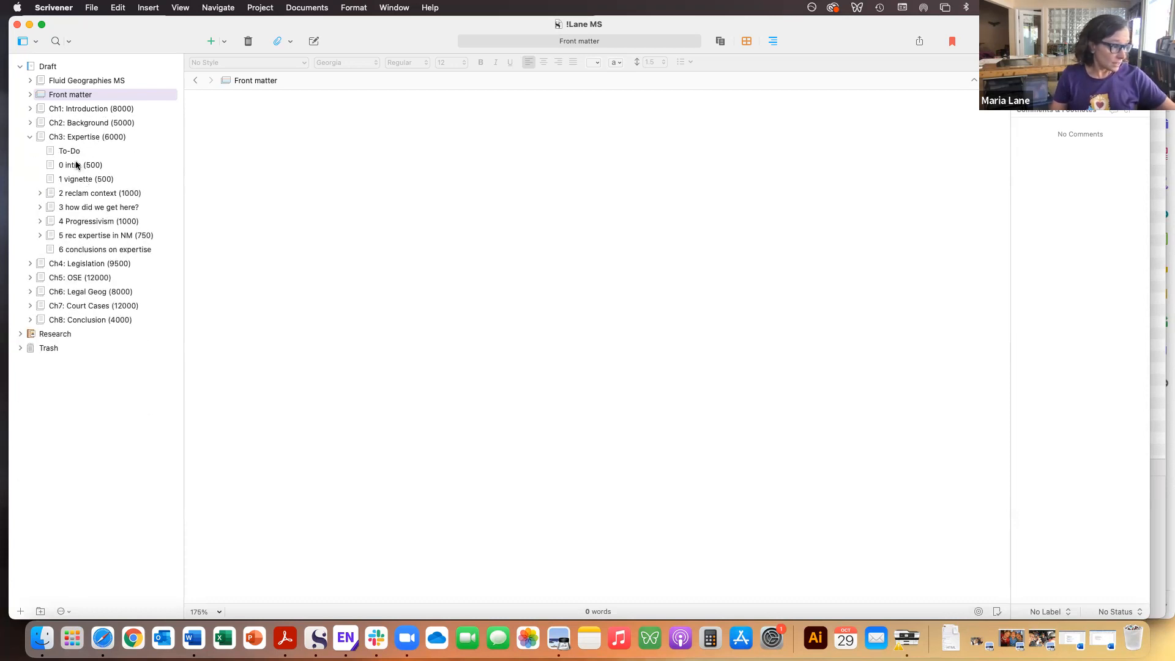
# Read through Chapter 3's 0 intro (500) document back to its beginning, and view the 1 vignette (500) document.
pyautogui.click(77, 165)
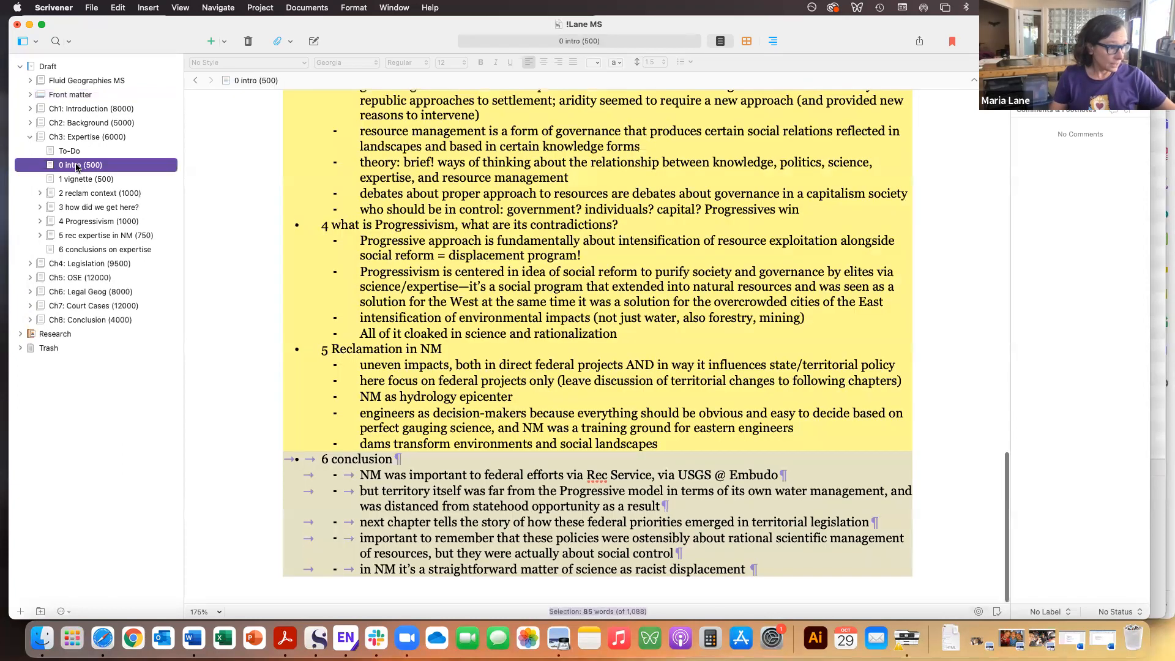
pyautogui.scroll(3, 504, 215)
pyautogui.scroll(15, 504, 215)
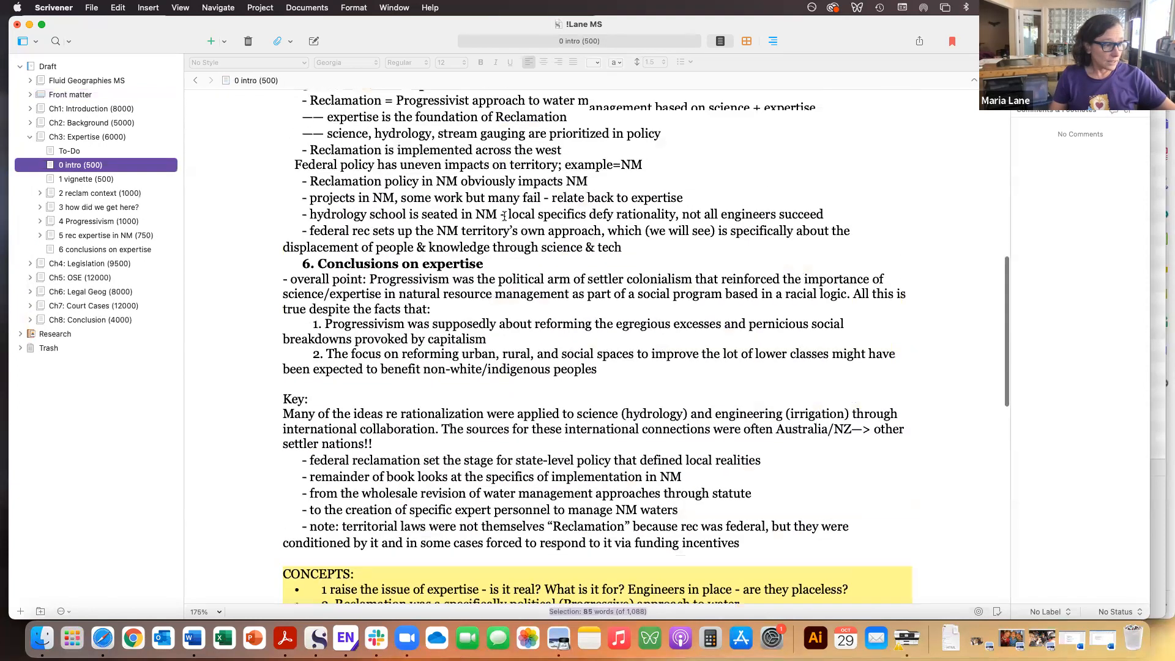
pyautogui.scroll(4, 504, 215)
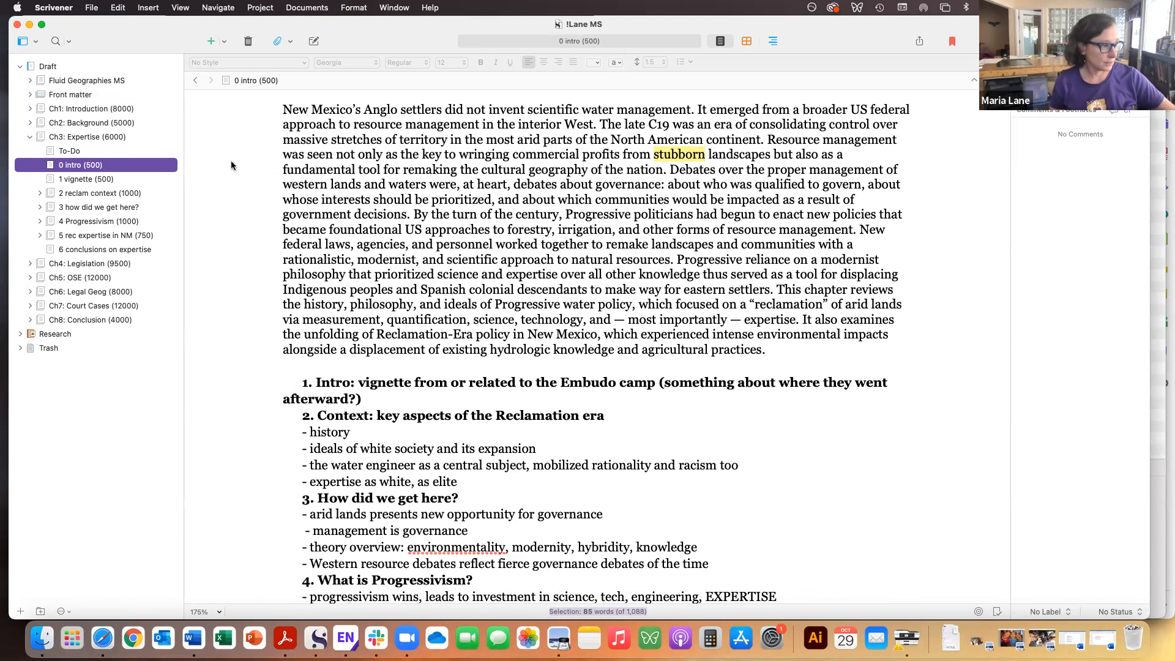
pyautogui.click(86, 180)
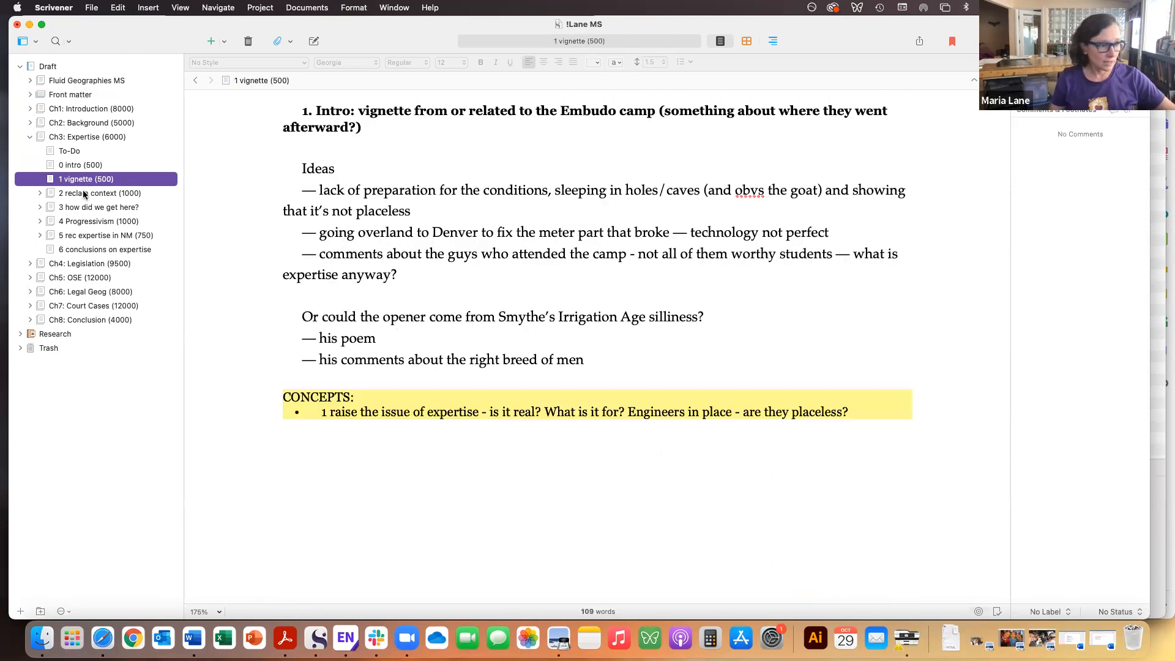
# View 2 reclam context (1000) and its history, science, expertise and narrating a new nation subsections.
pyautogui.click(84, 193)
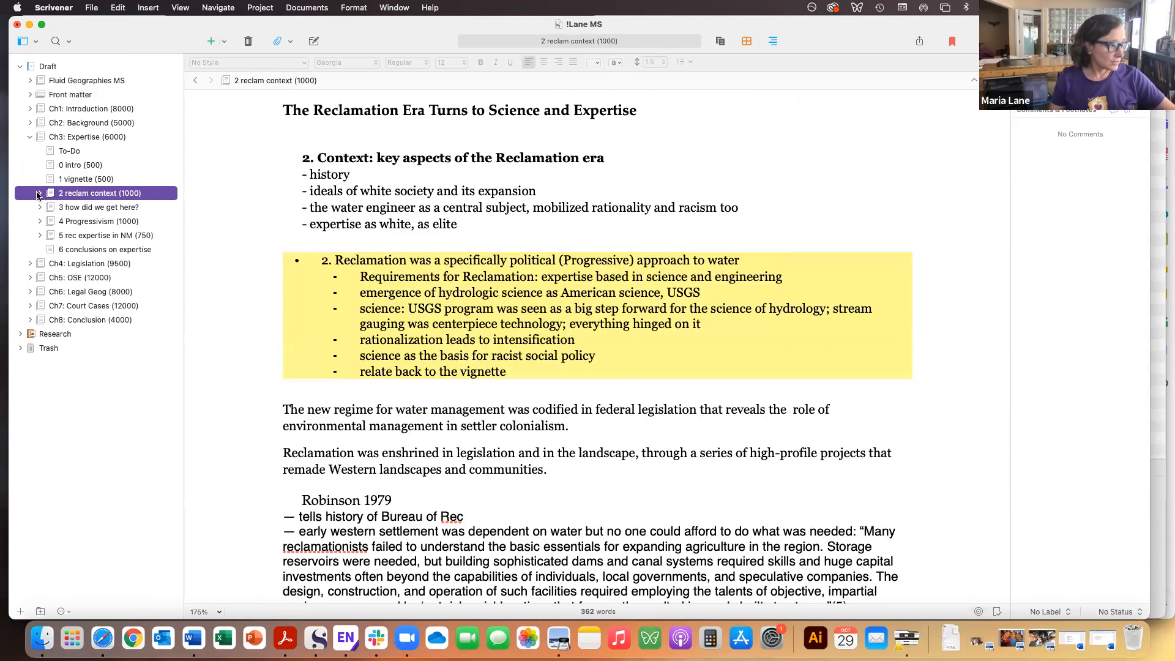
pyautogui.click(38, 194)
pyautogui.click(79, 210)
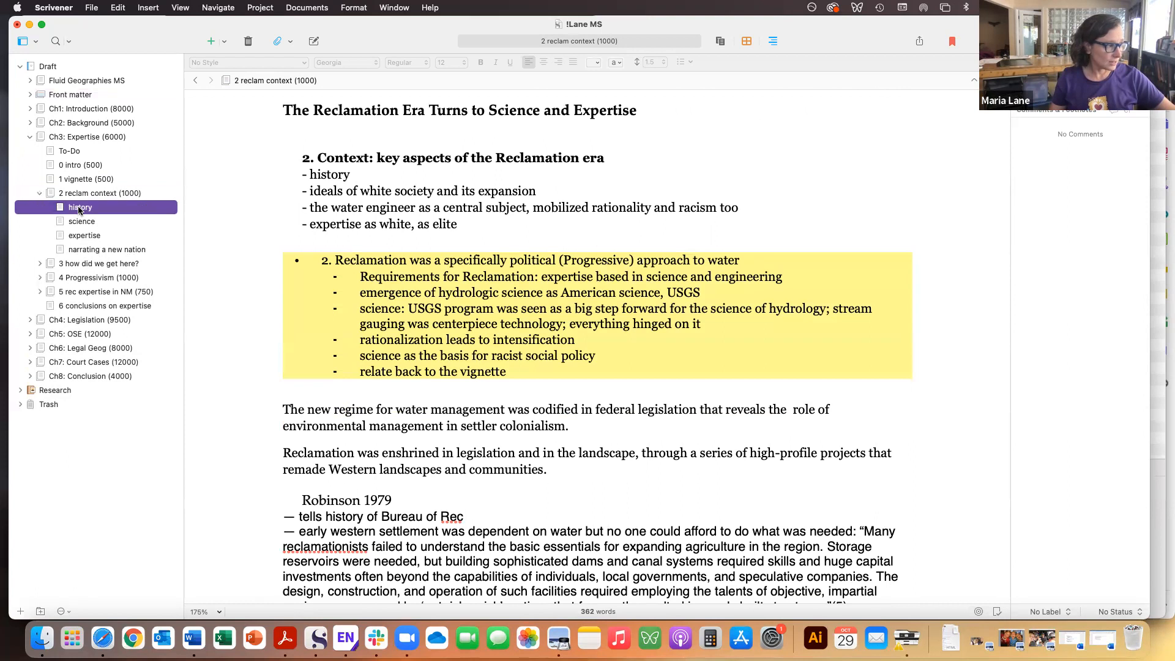
pyautogui.click(82, 222)
pyautogui.click(84, 236)
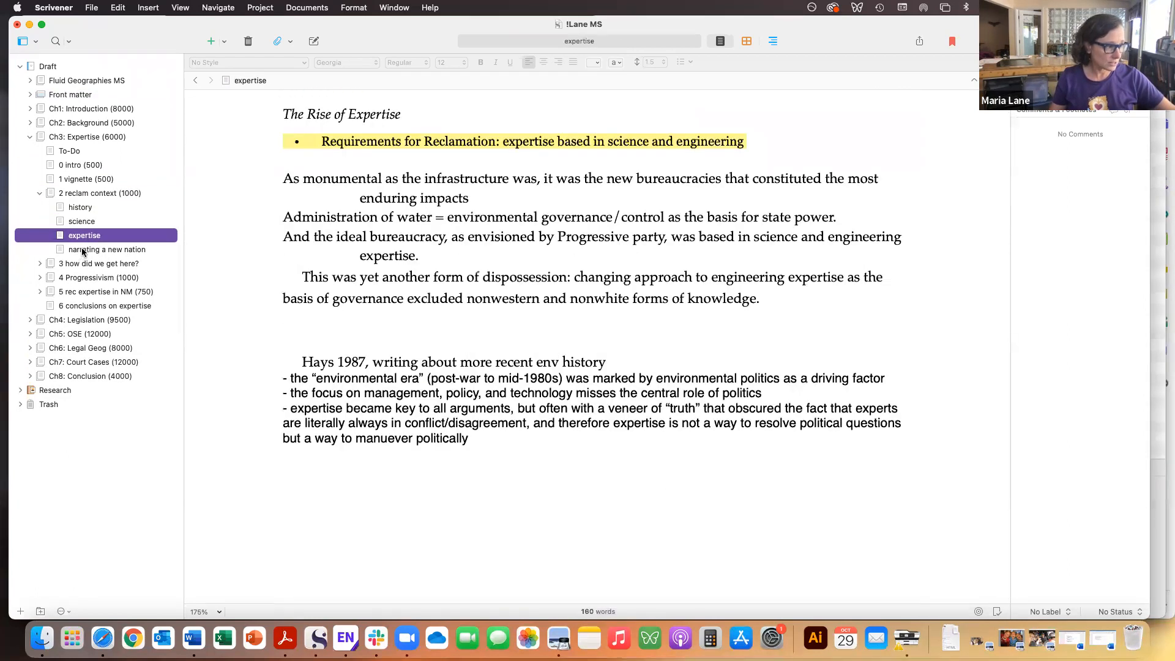
pyautogui.click(82, 250)
# Expand 3 how did we get here? and view it with its governance, theory and mgmt debates subsections.
pyautogui.click(39, 264)
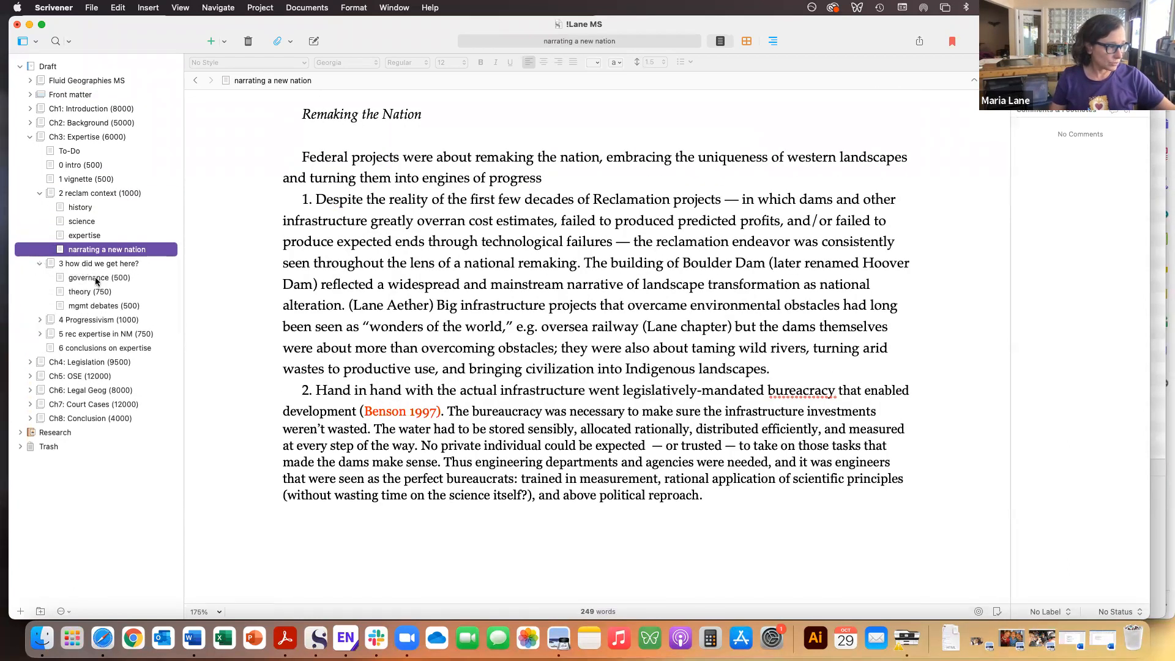
pyautogui.click(97, 265)
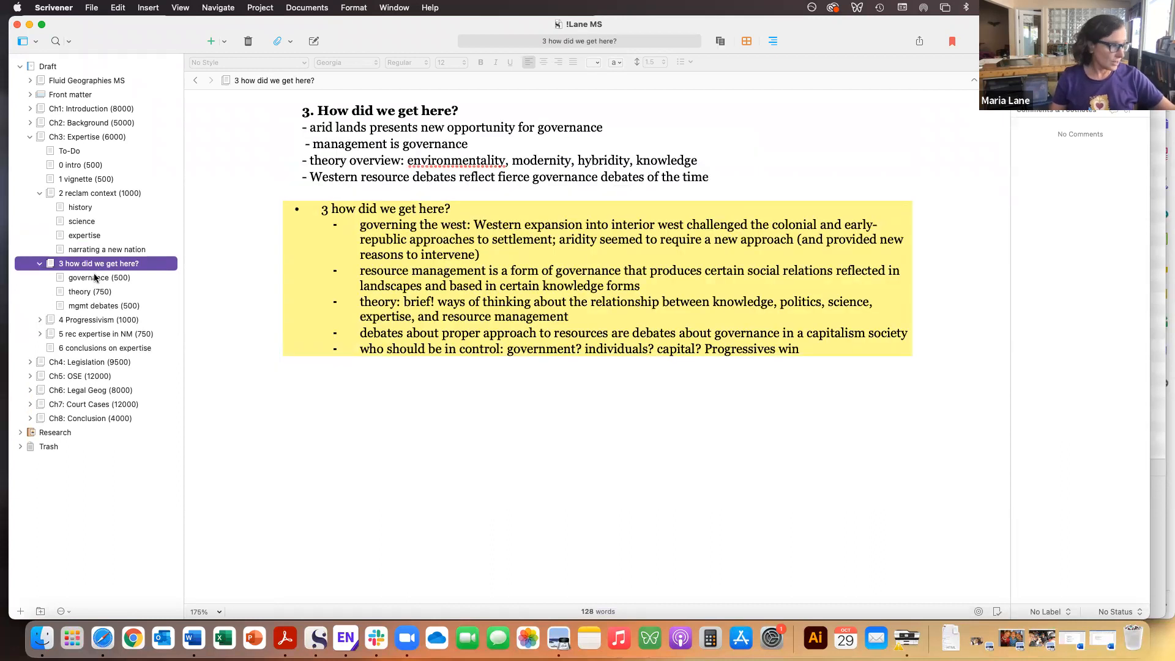
pyautogui.click(95, 279)
pyautogui.click(93, 292)
pyautogui.click(98, 305)
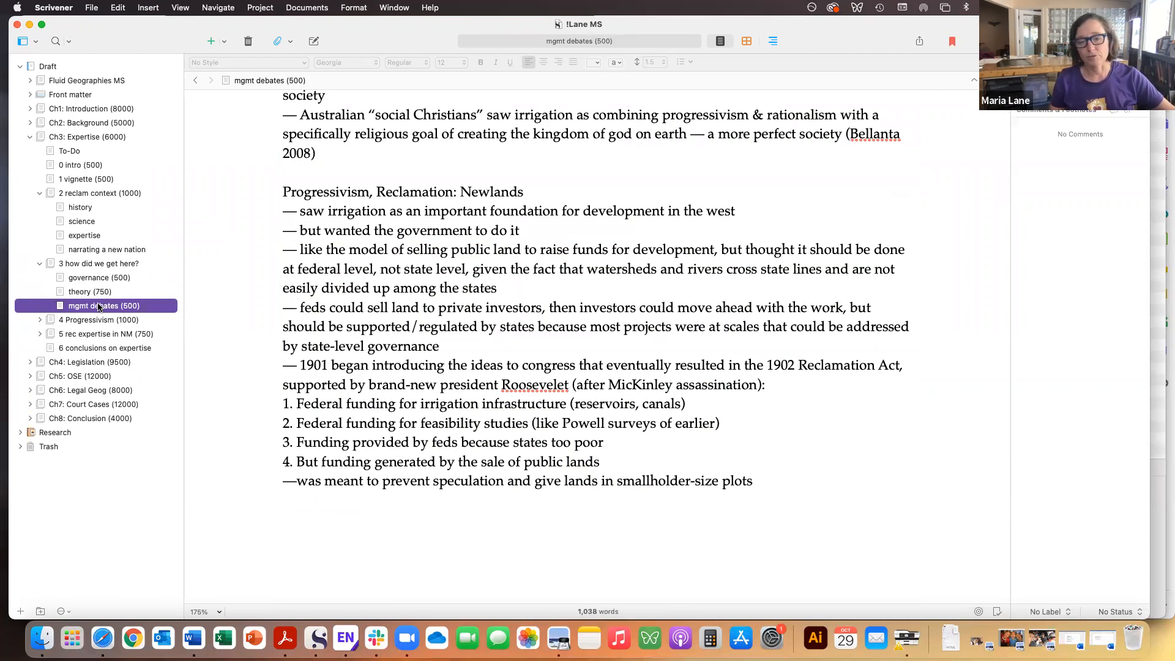
# Expand 4 Progressivism (1000) and view it with its origins: social, environmental (300) and expertise (300) subsections.
pyautogui.click(40, 320)
pyautogui.click(92, 321)
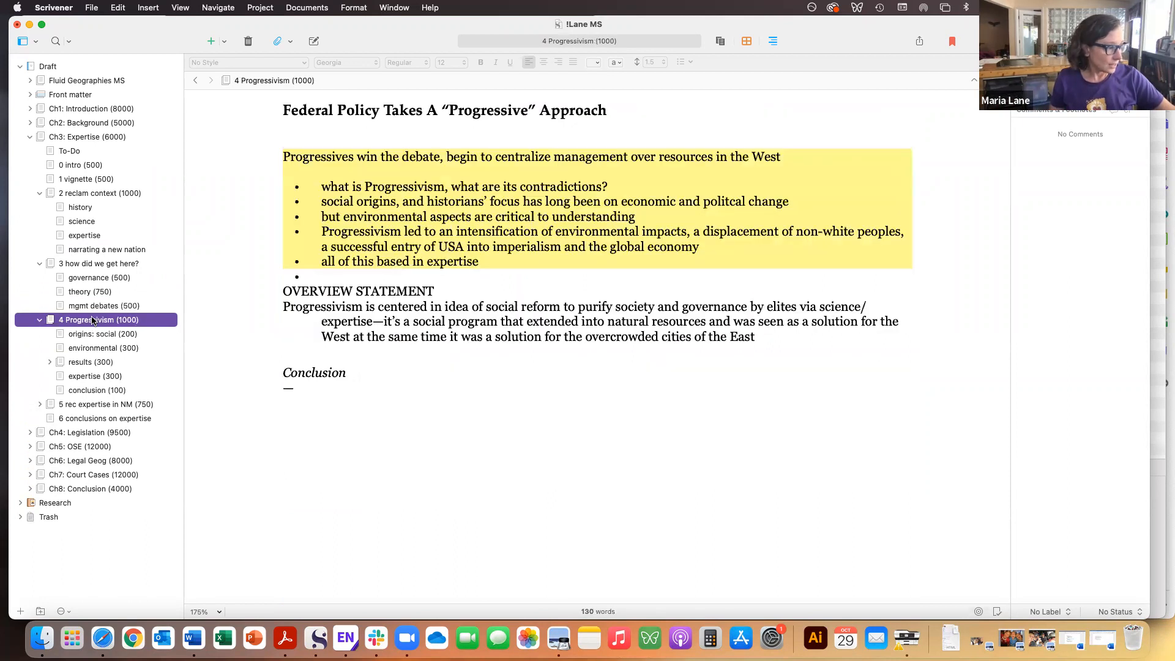
pyautogui.click(109, 334)
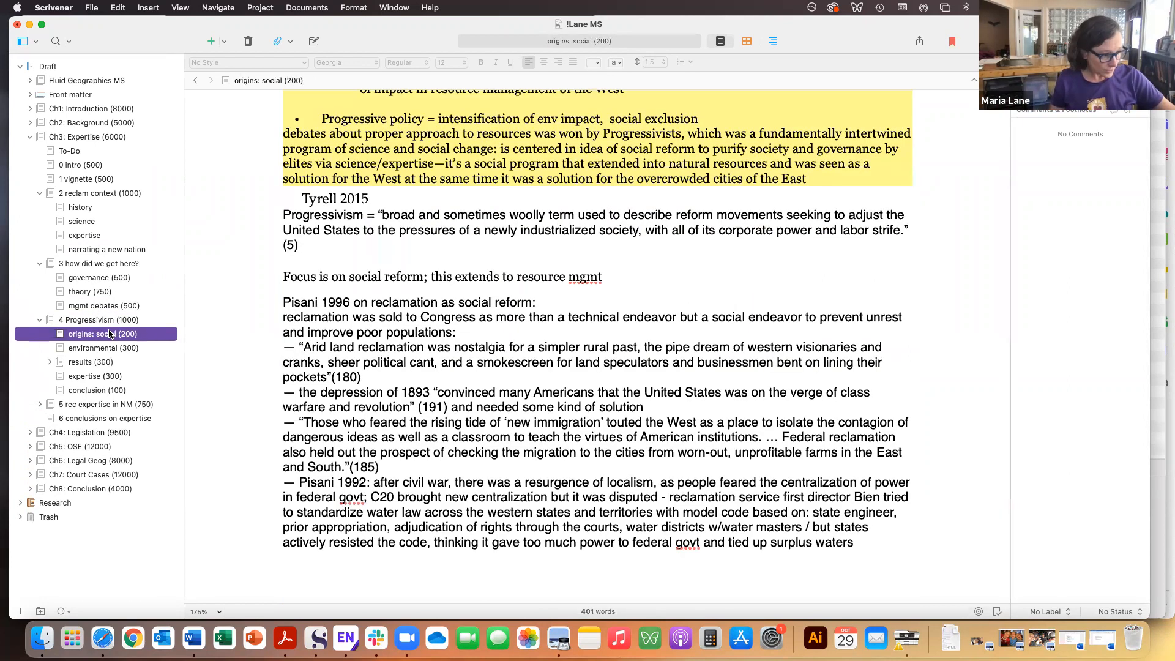
pyautogui.click(102, 347)
pyautogui.click(98, 375)
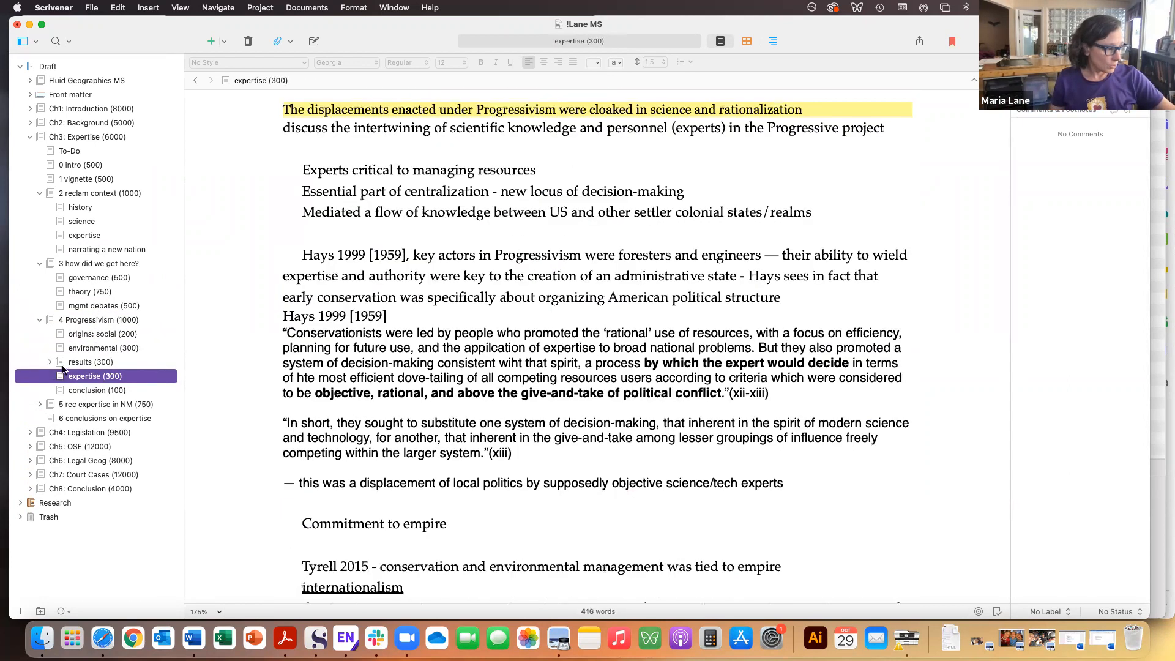
# Expand results (300) and 5 rec expertise in NM (750), and view the environmental, social and overall documents under results.
pyautogui.click(49, 362)
pyautogui.click(92, 375)
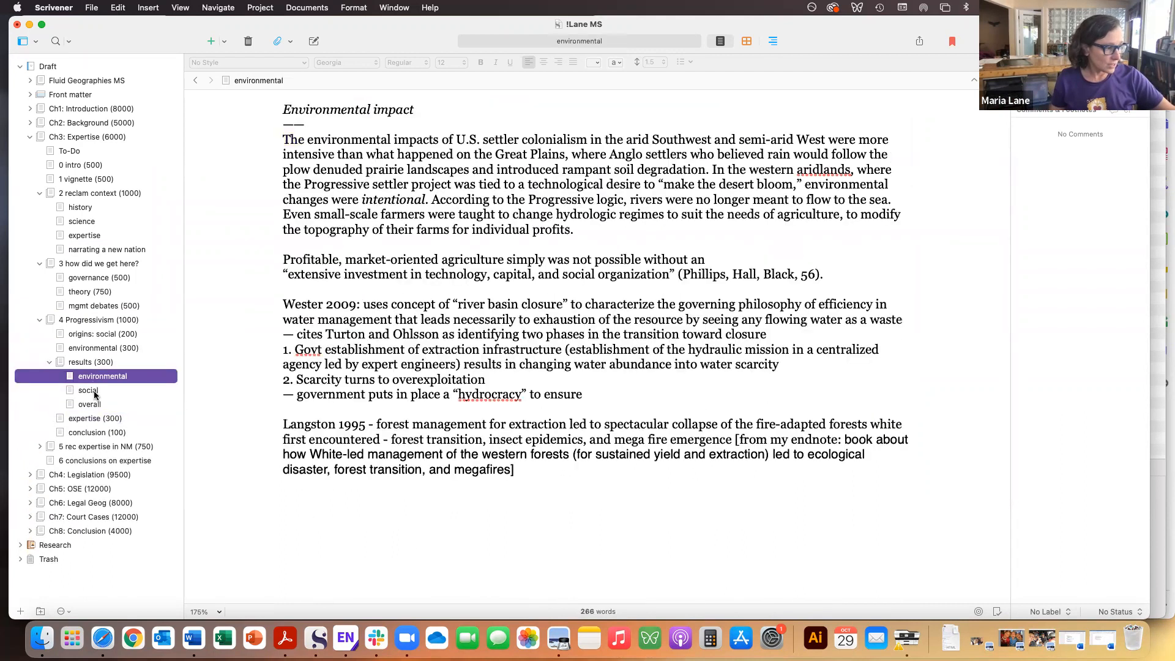
pyautogui.click(93, 391)
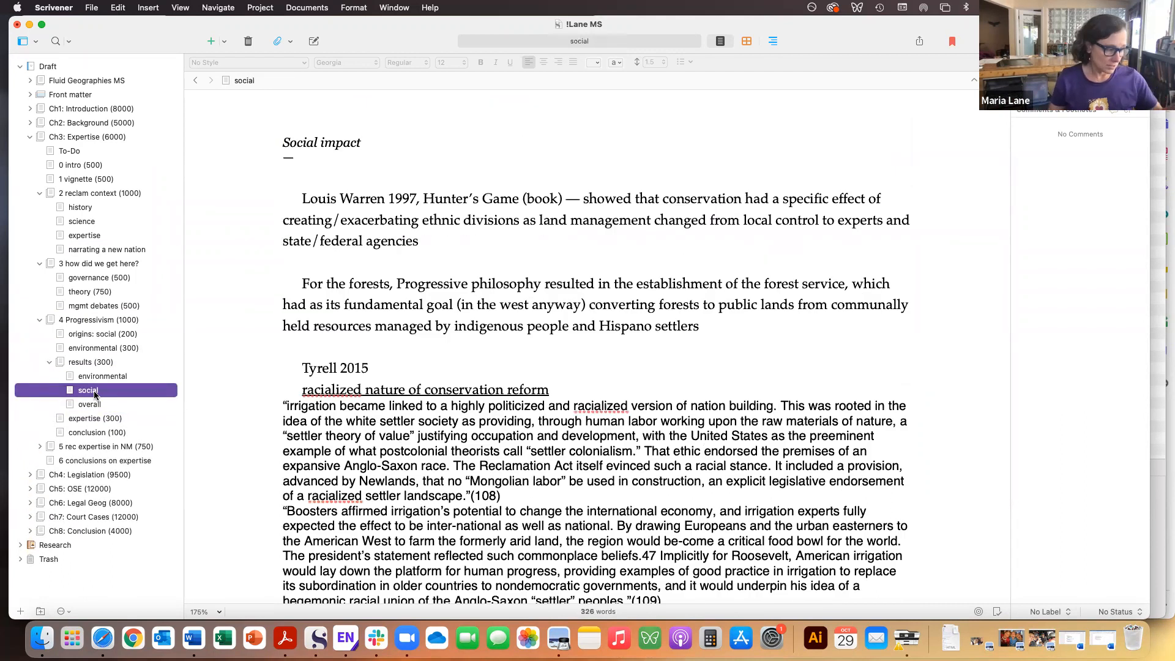
pyautogui.click(41, 446)
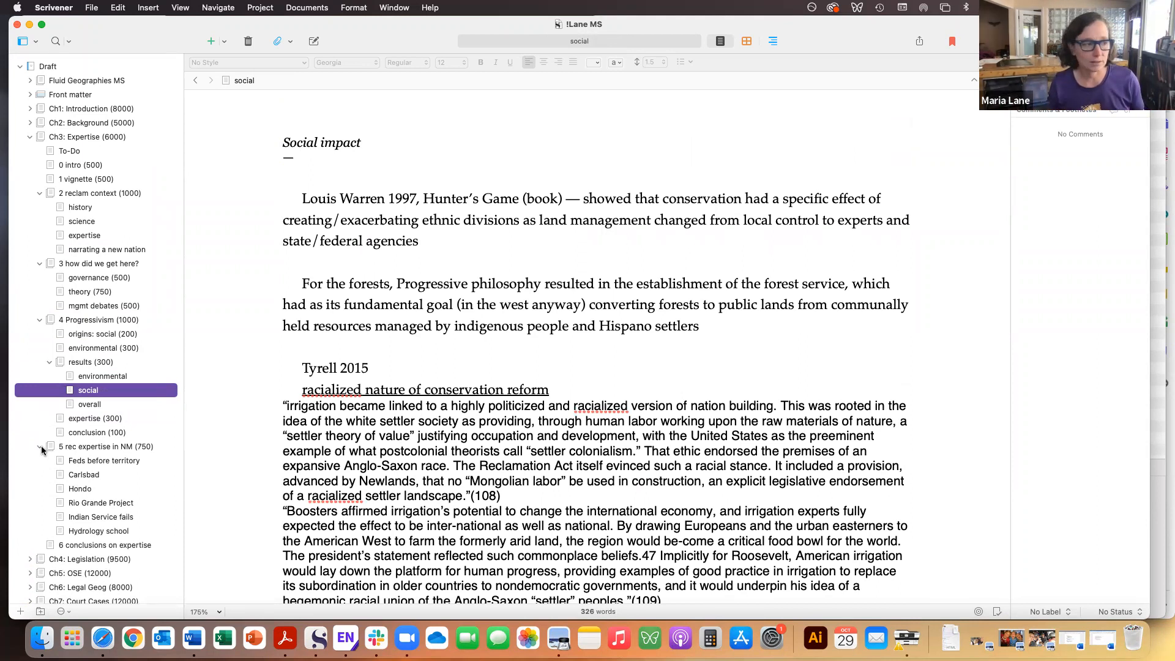
pyautogui.click(91, 404)
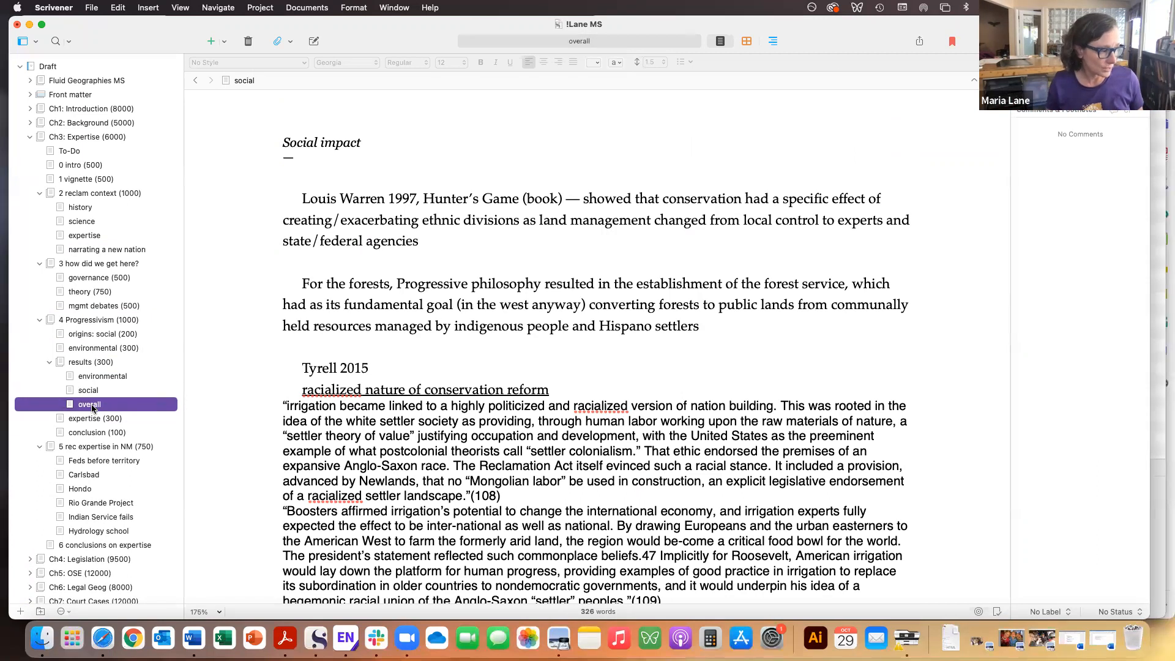
# View Progressivism's expertise (300) and conclusion (100) documents, and Feds before territory under 5 rec expertise in NM.
pyautogui.click(91, 419)
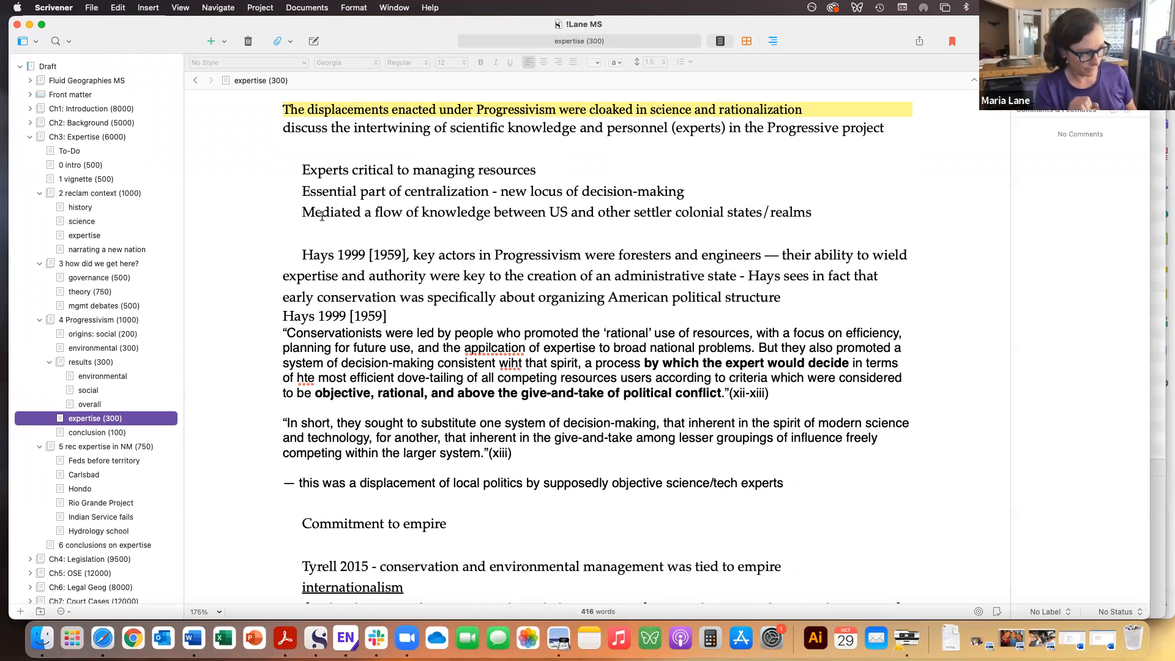
pyautogui.click(99, 433)
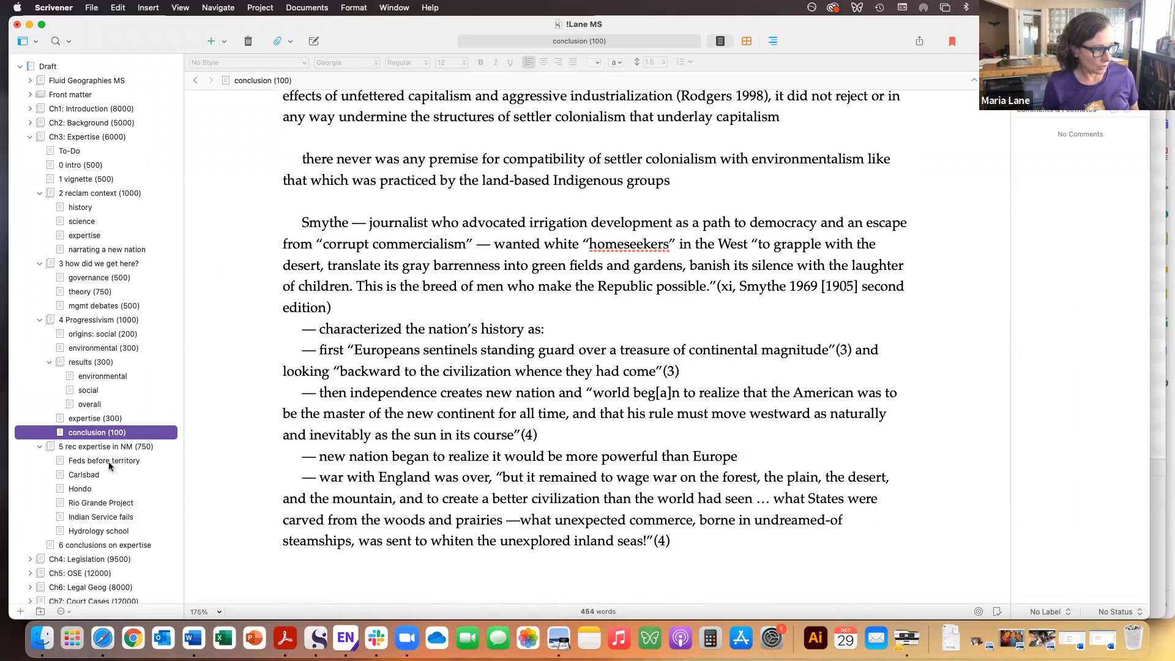
pyautogui.click(109, 462)
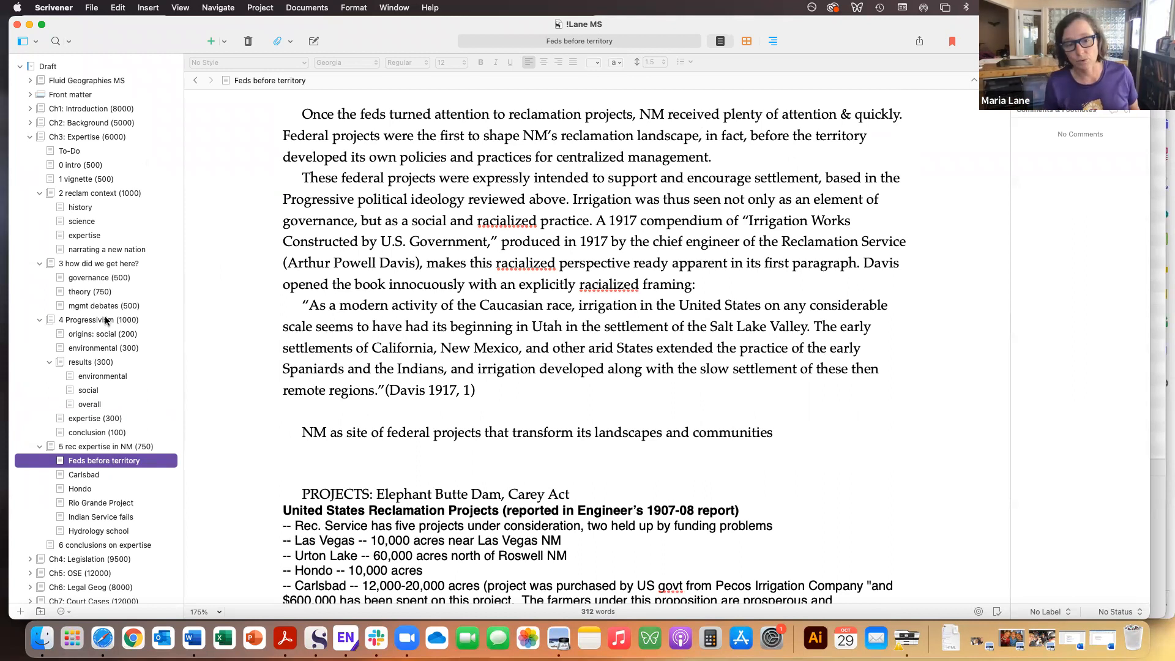
# Try 4 Progressivism (1000) inside and above 2 reclam context, and return it to its place before 5 rec expertise in NM, expanded.
pyautogui.moveTo(105, 320); pyautogui.dragTo(108, 260)
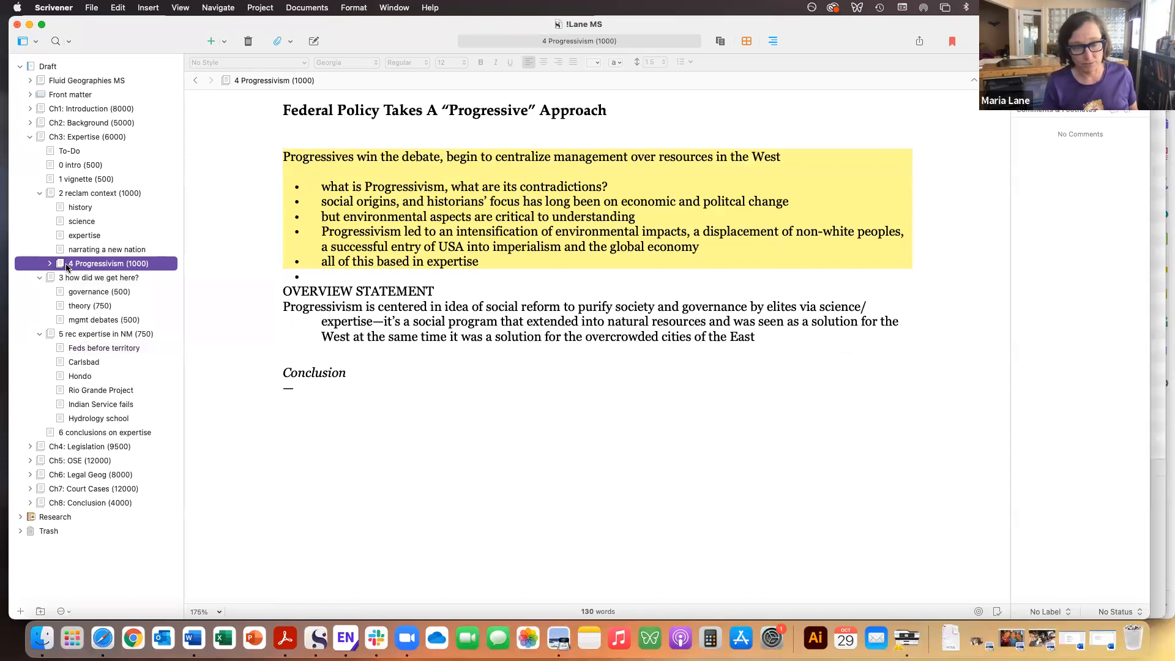
pyautogui.moveTo(67, 268); pyautogui.dragTo(23, 187)
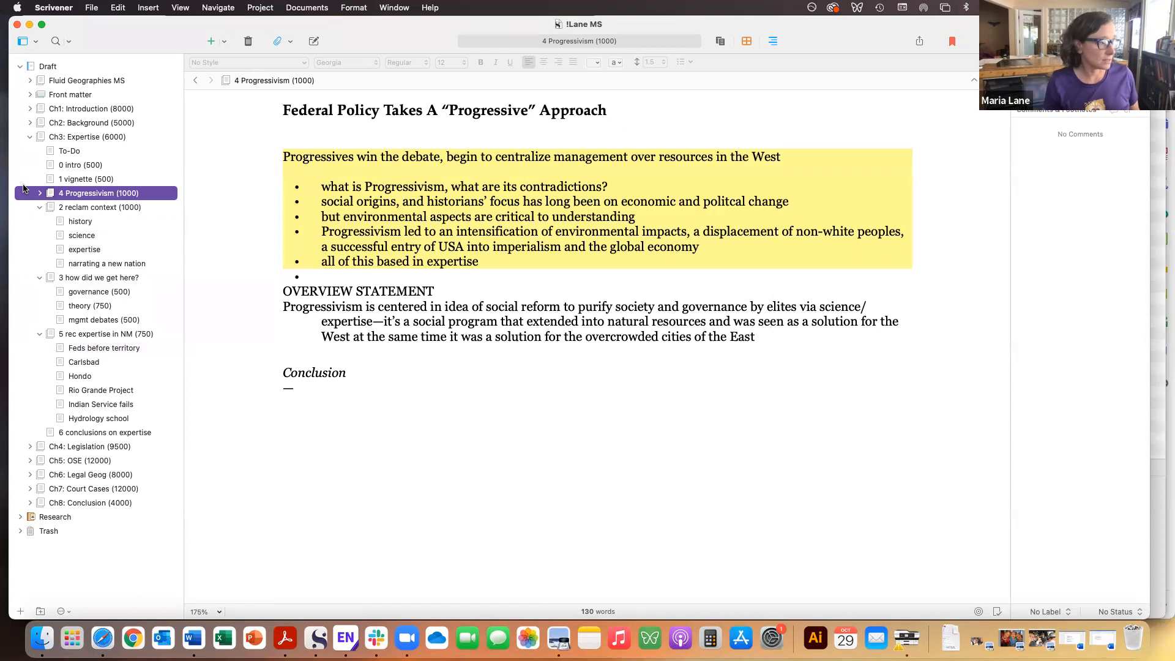
pyautogui.moveTo(66, 194); pyautogui.dragTo(43, 324)
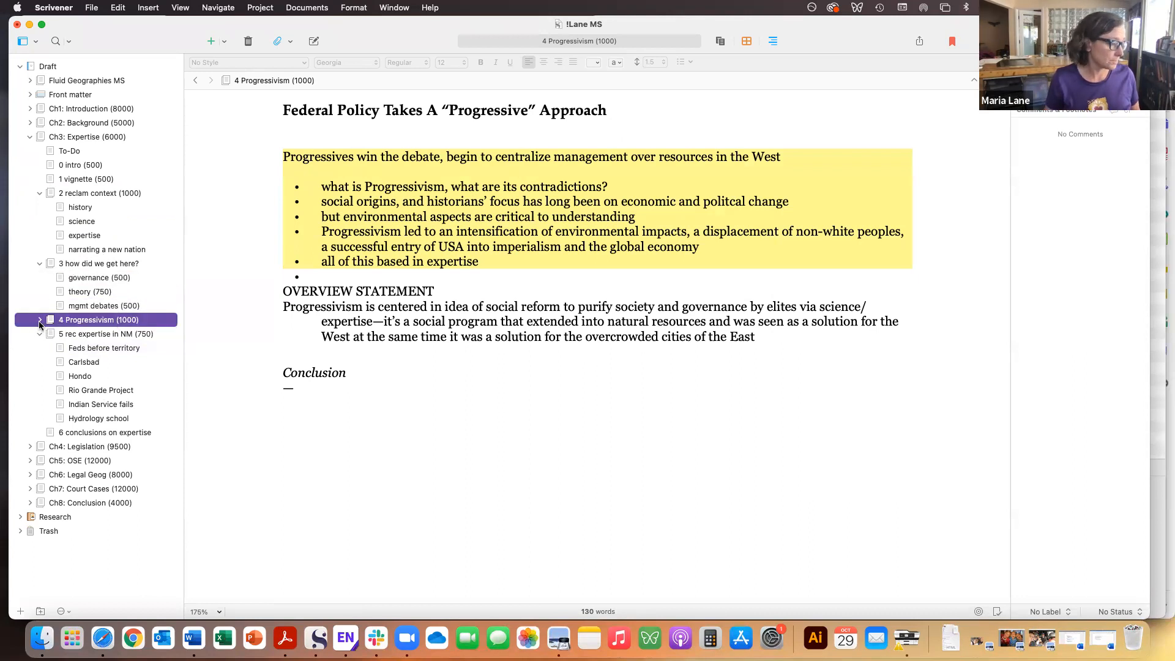
pyautogui.click(40, 320)
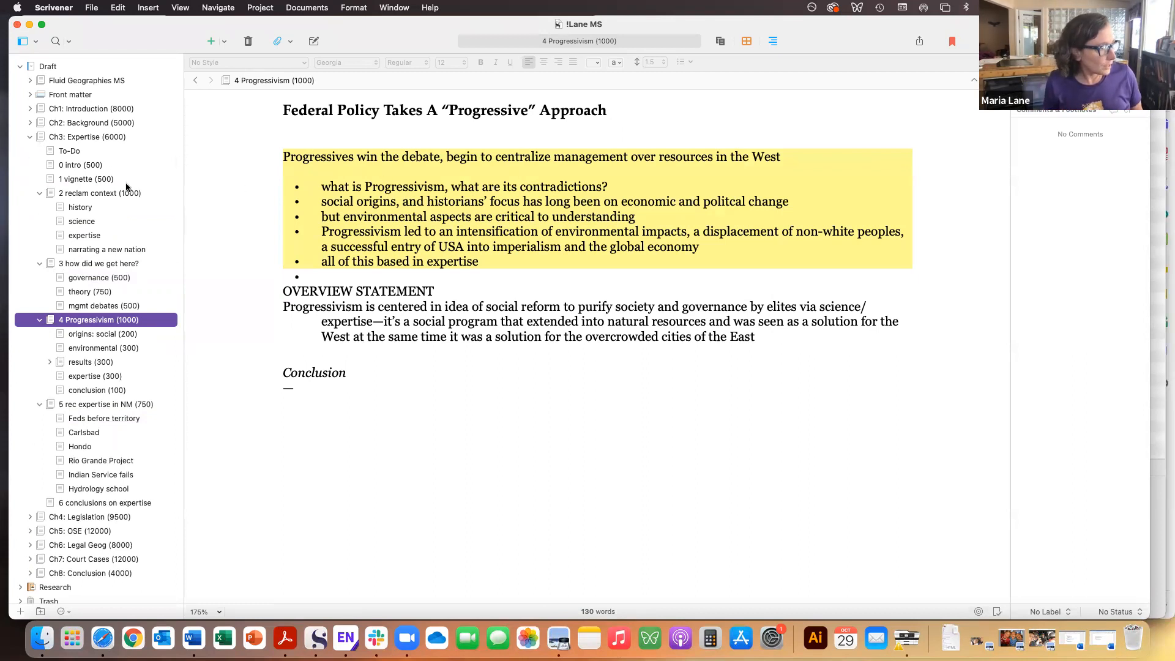
# Collapse Ch3: Expertise (6000), expand Research, and view the combined research material and the archives to track document.
pyautogui.click(29, 137)
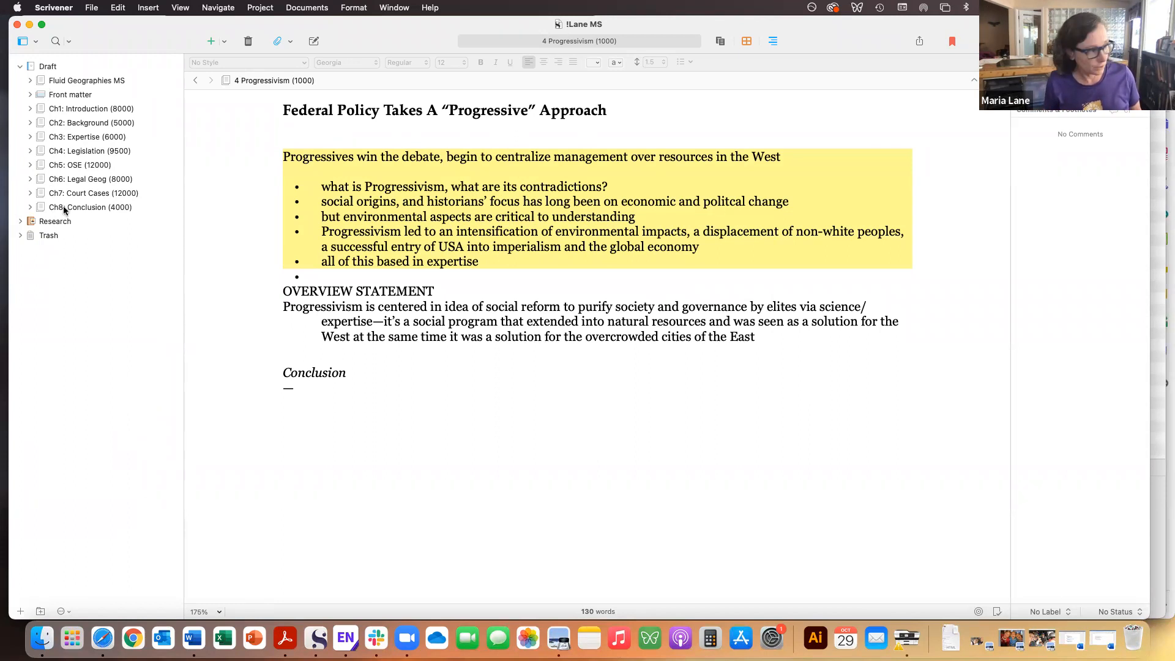
pyautogui.click(20, 222)
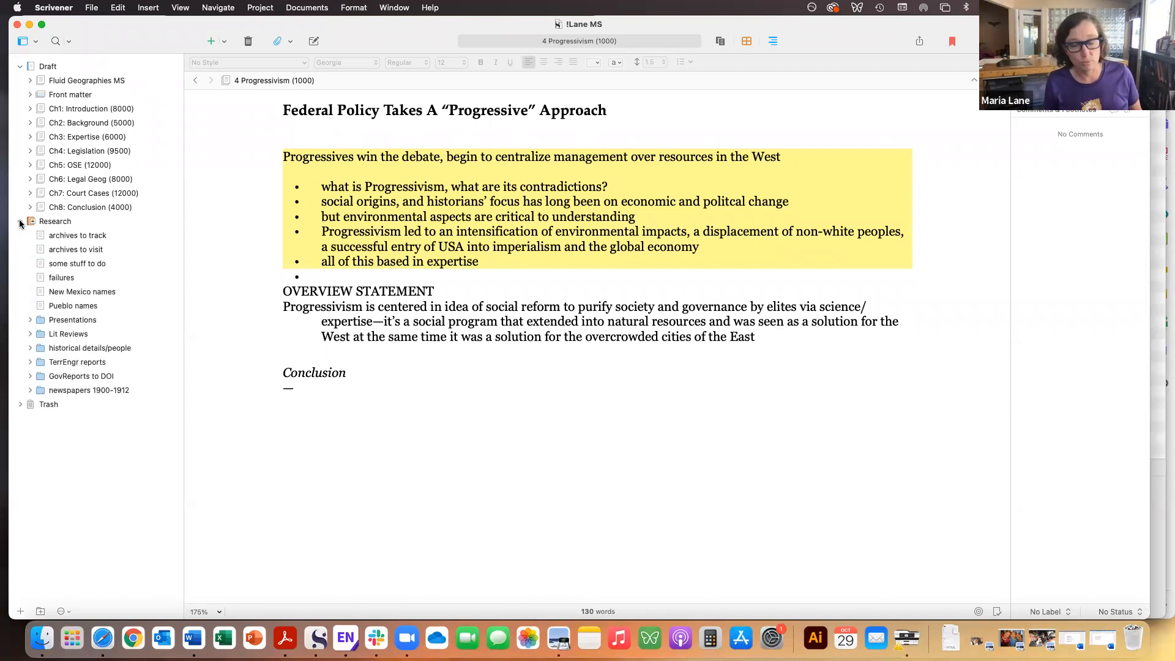
pyautogui.click(66, 222)
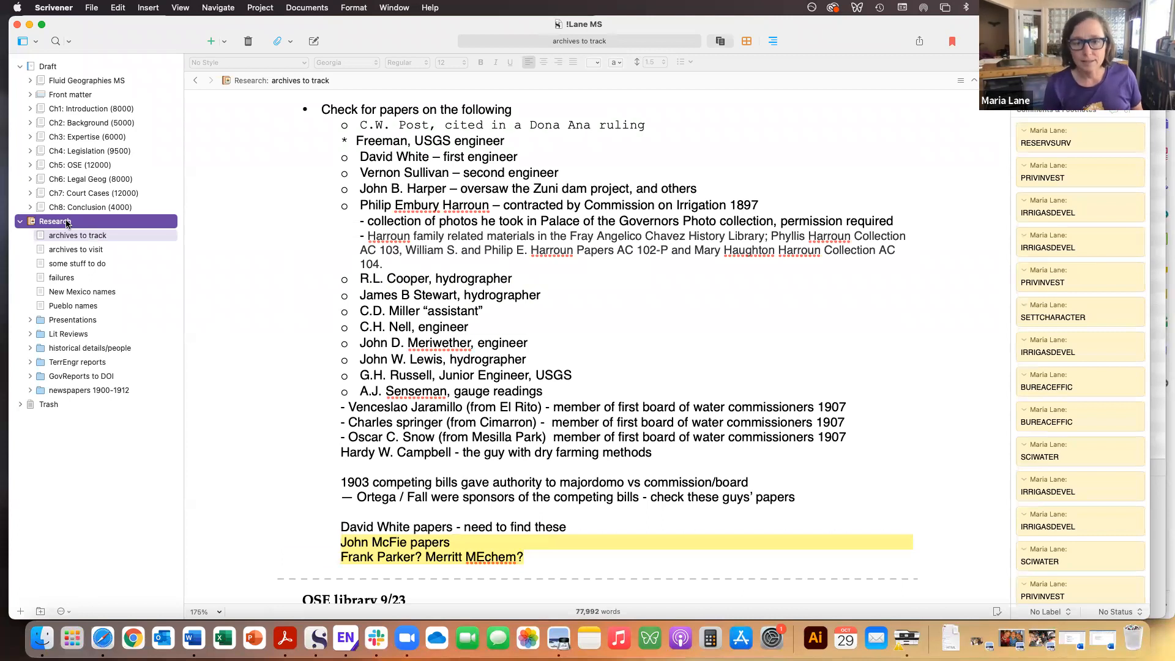
pyautogui.click(86, 235)
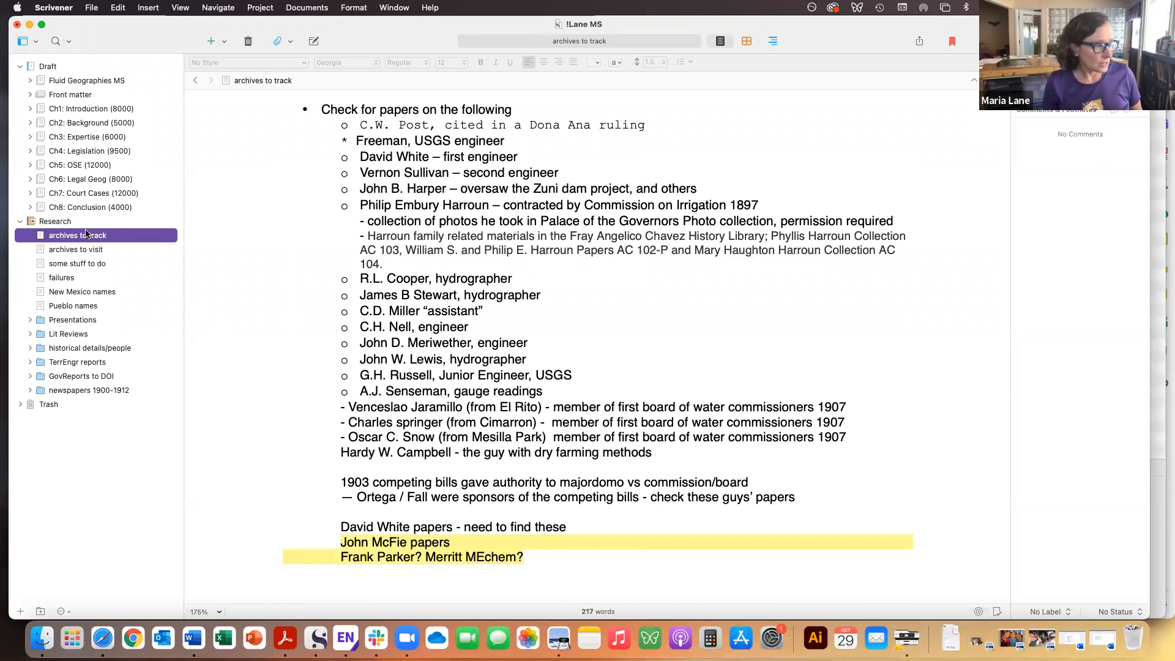
# View the research documents archives to visit, some stuff to do, failures, New Mexico names and Pueblo names in turn.
pyautogui.click(93, 249)
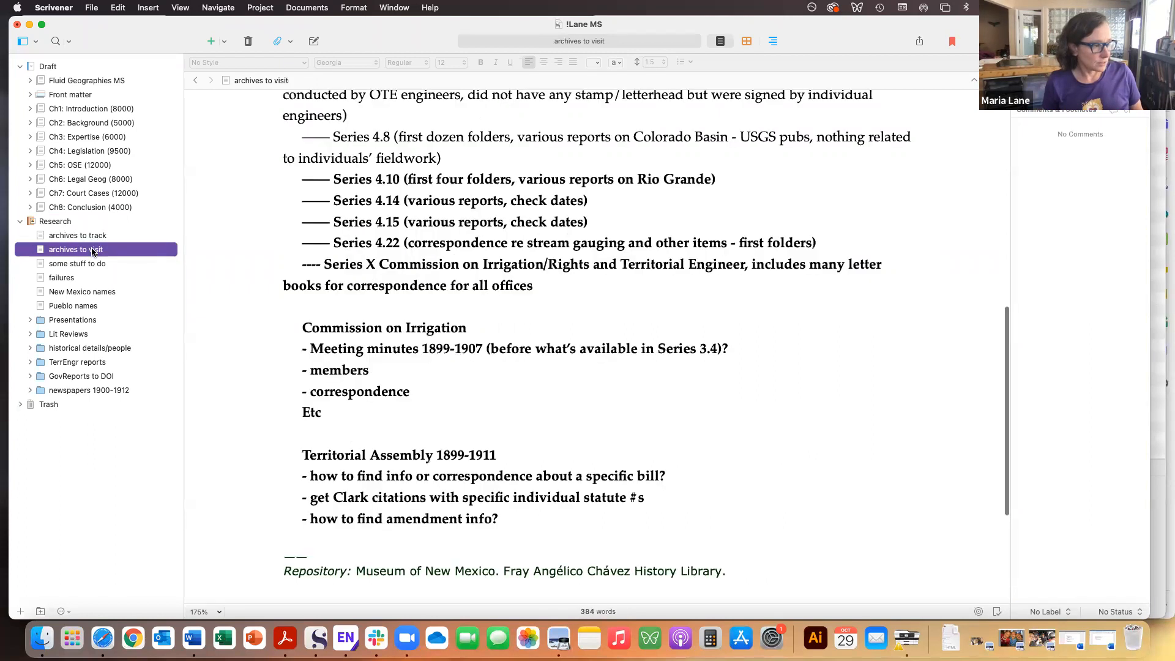
pyautogui.click(91, 264)
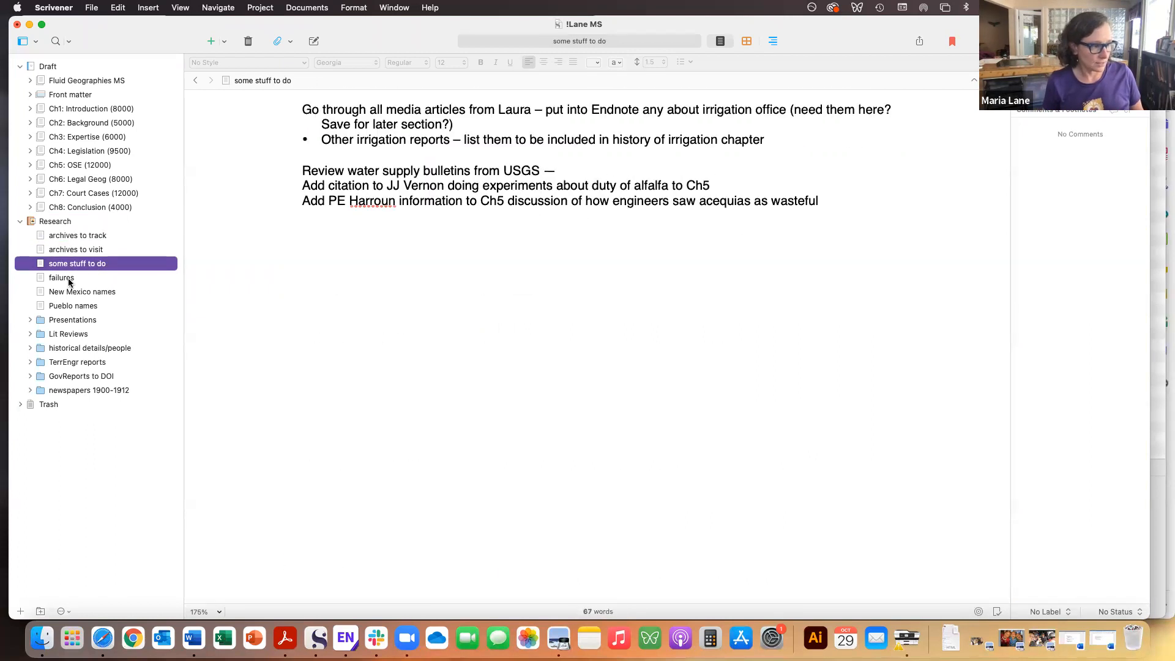
pyautogui.click(70, 279)
pyautogui.click(72, 293)
pyautogui.click(71, 305)
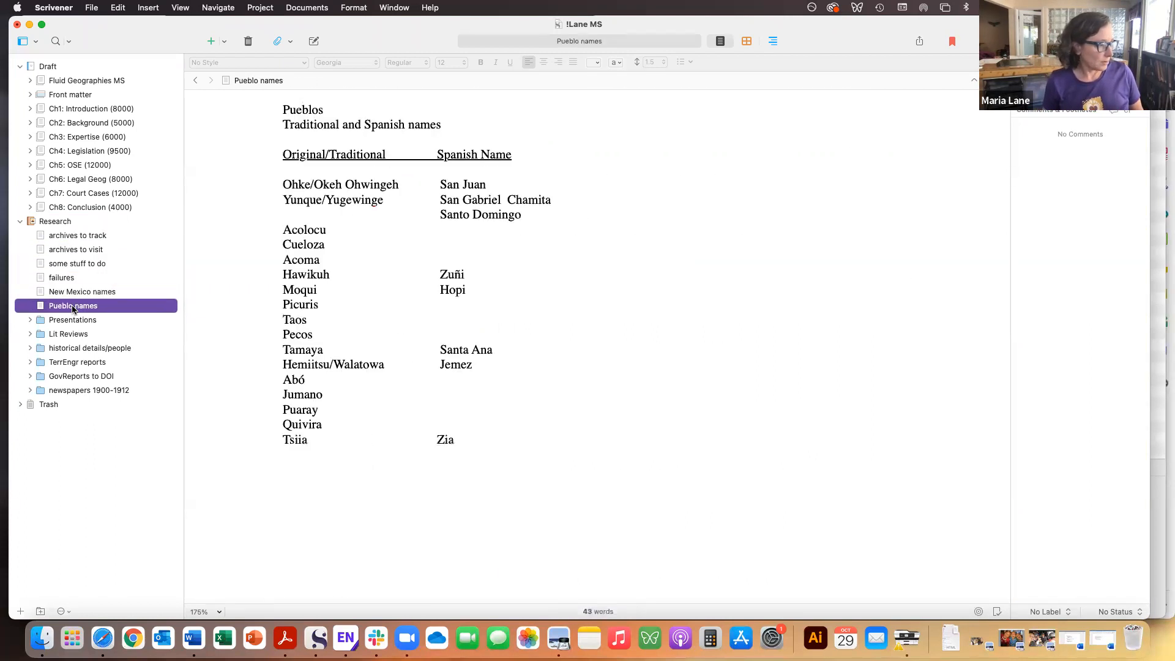
# View ASA2007 abs in the Presentations folder and the combined Lit Reviews notes, collapsing each folder when done.
pyautogui.click(31, 320)
pyautogui.click(73, 334)
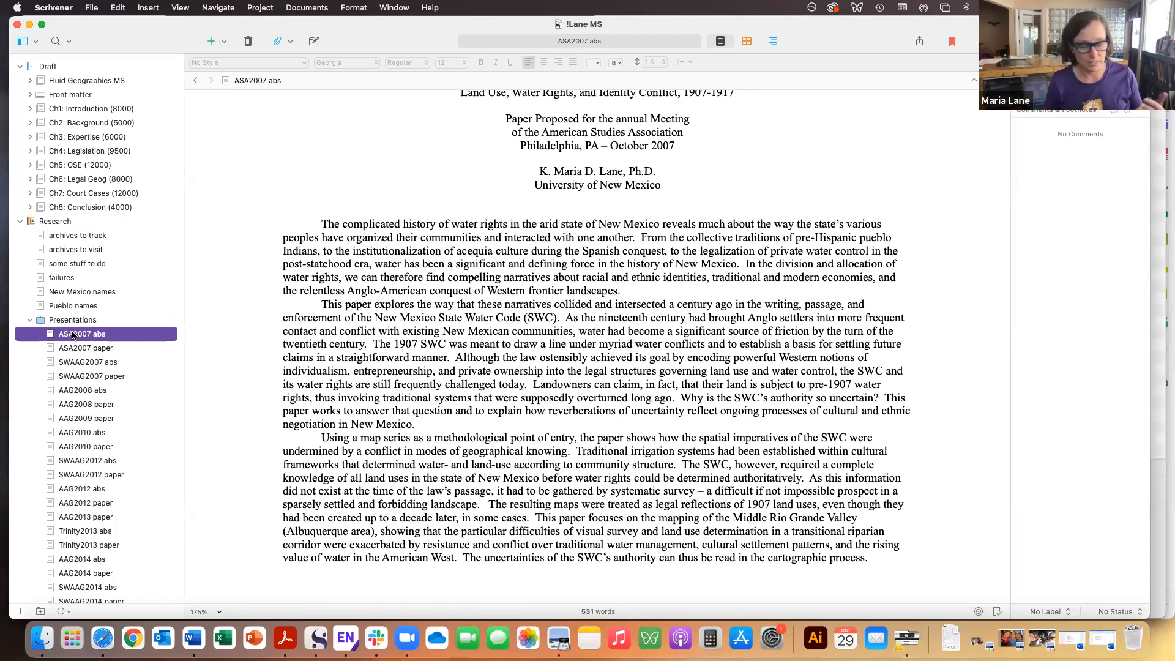
pyautogui.click(30, 320)
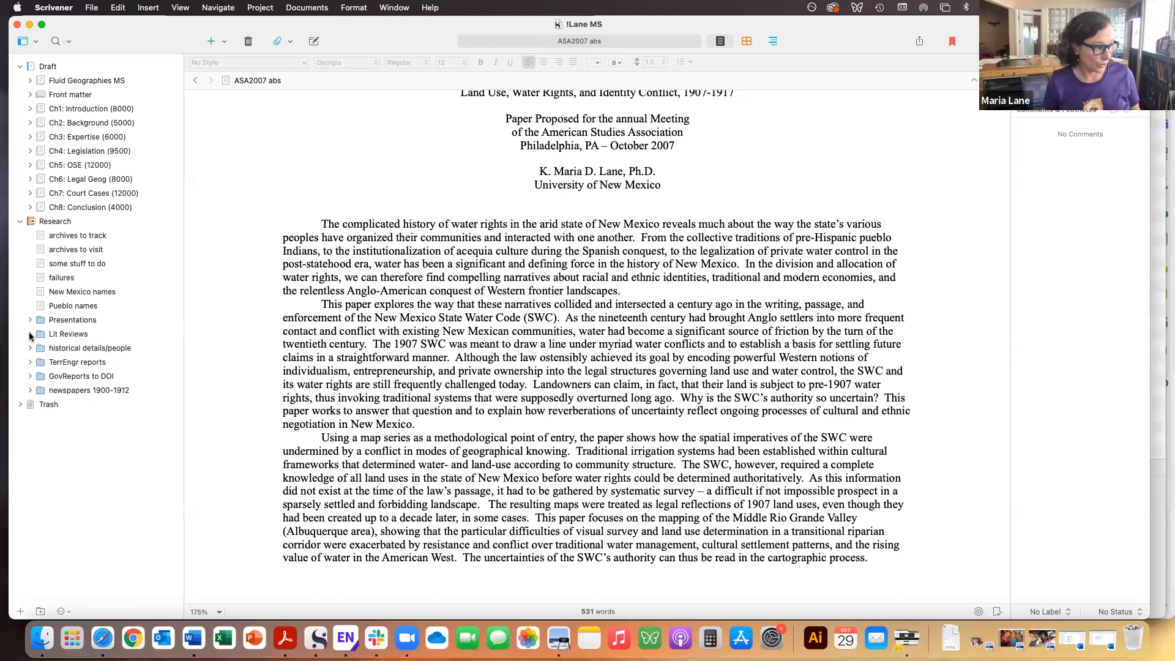
pyautogui.click(30, 334)
pyautogui.click(140, 341)
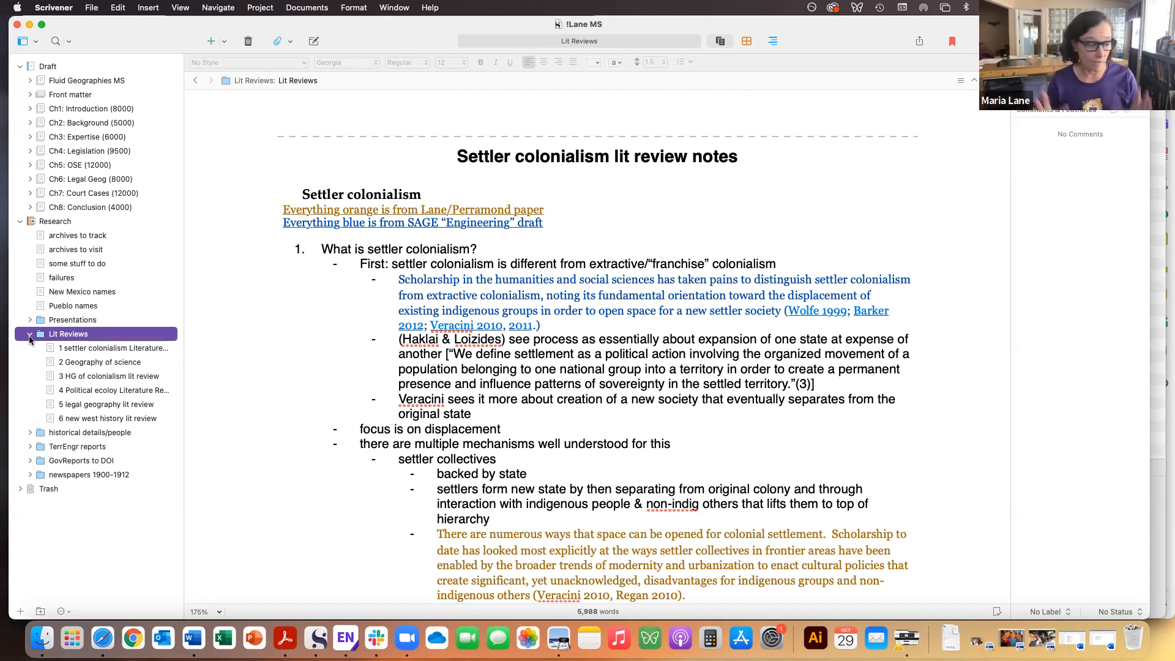
pyautogui.click(30, 335)
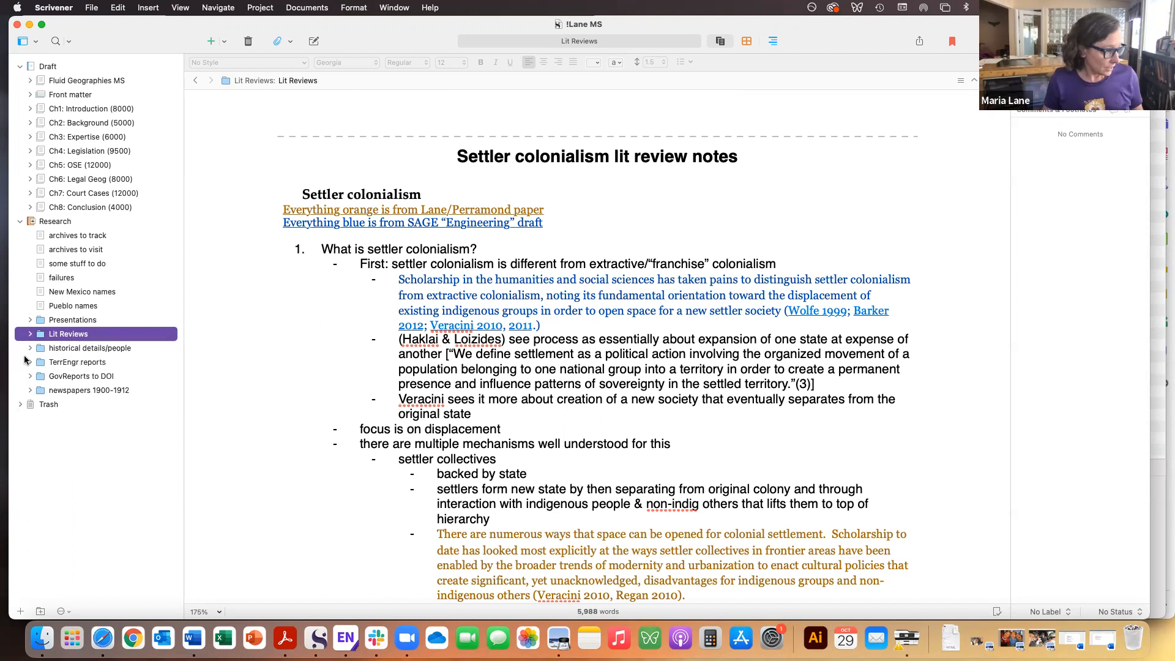
# View governors, irrigation commissioners and List of newspapers in NM within historical details/people, and collapse that folder.
pyautogui.click(30, 347)
pyautogui.click(78, 364)
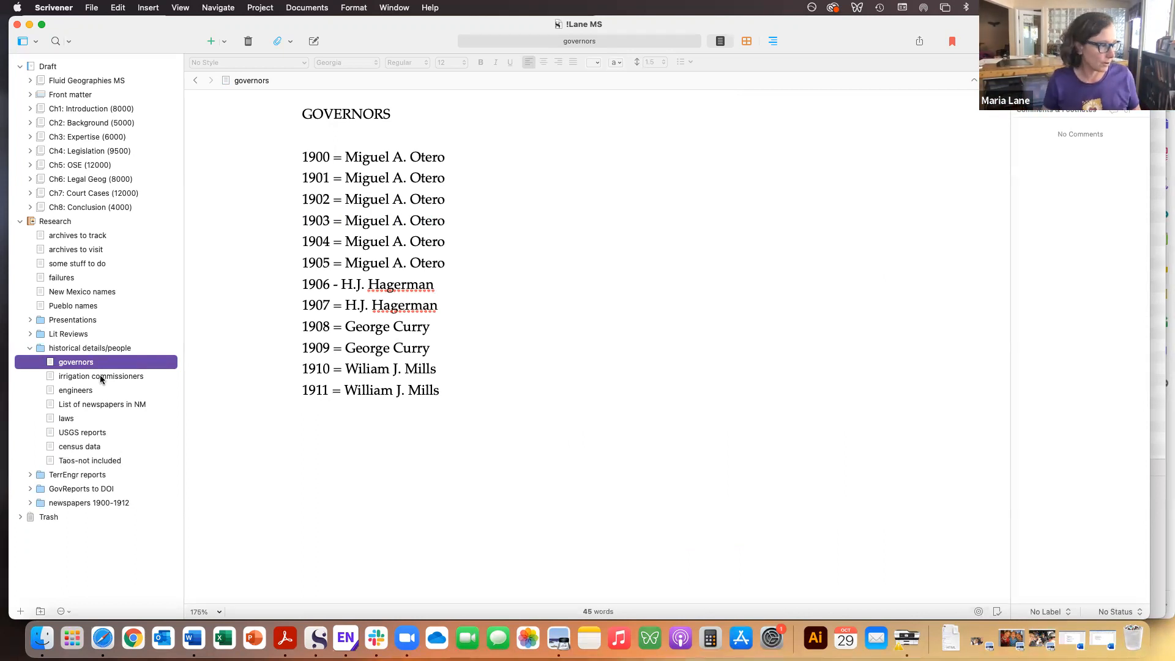
pyautogui.click(101, 376)
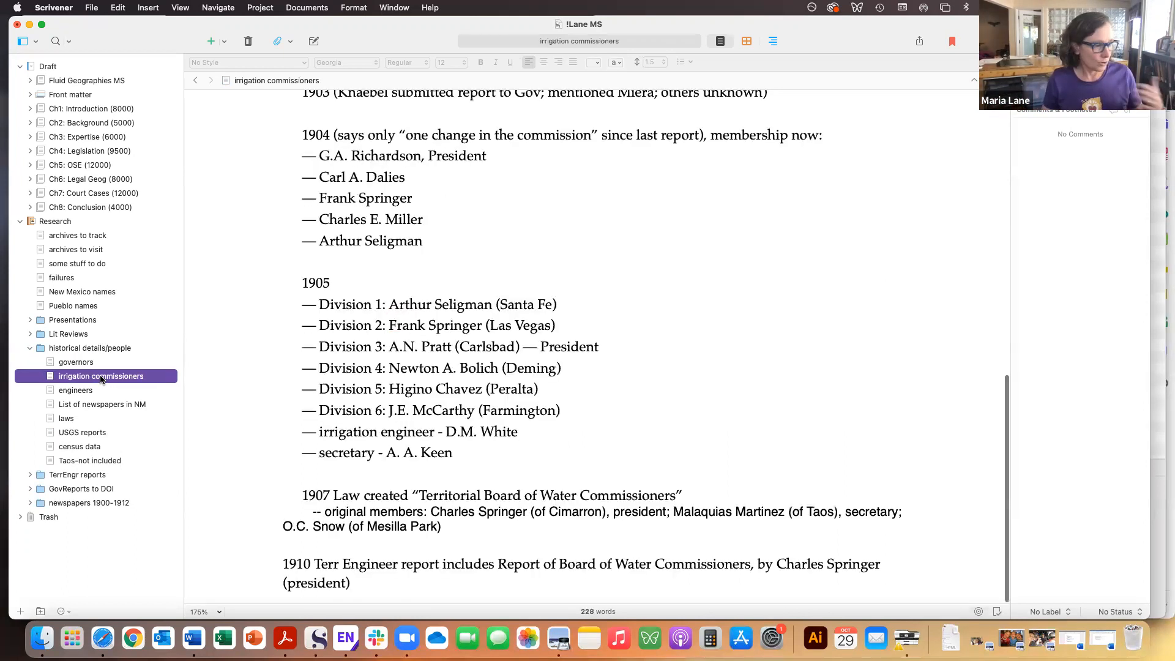
pyautogui.click(82, 405)
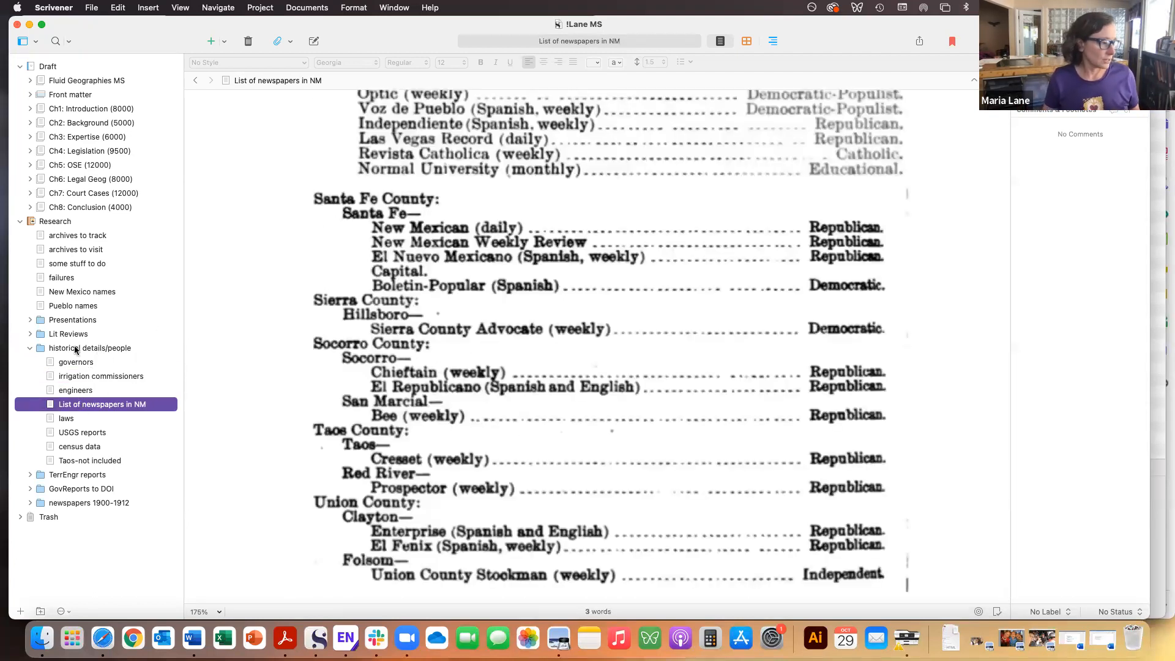
pyautogui.click(30, 348)
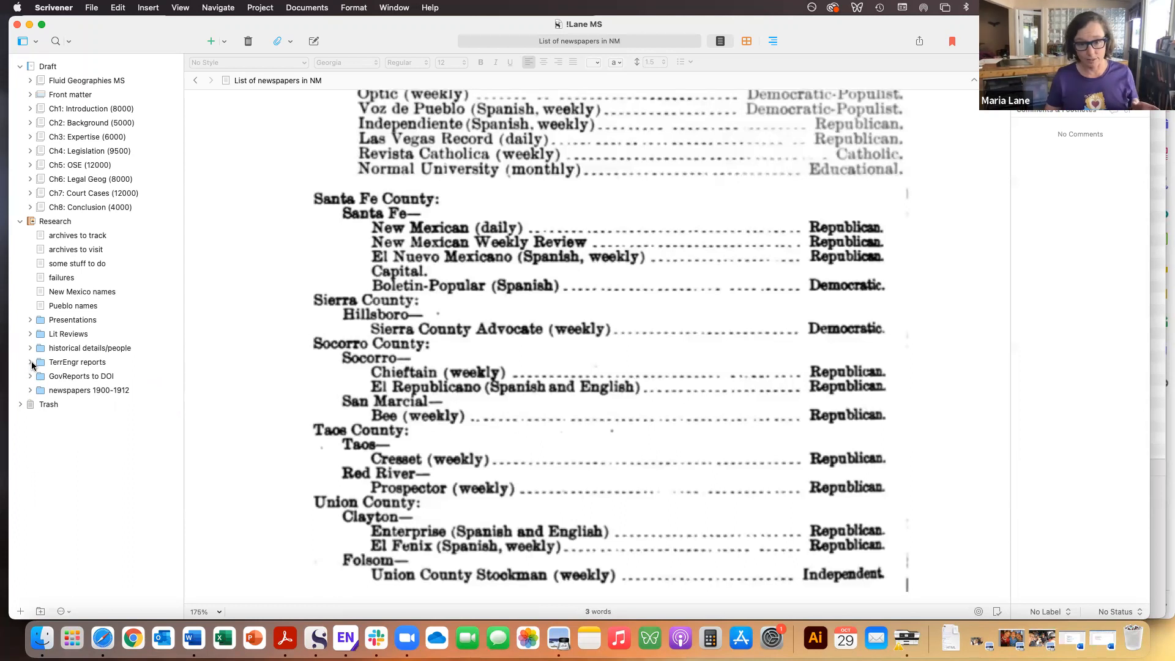
# Expand the TerrEngr reports folder and look through the scanned List of newspapers in NM from beginning to end.
pyautogui.click(31, 363)
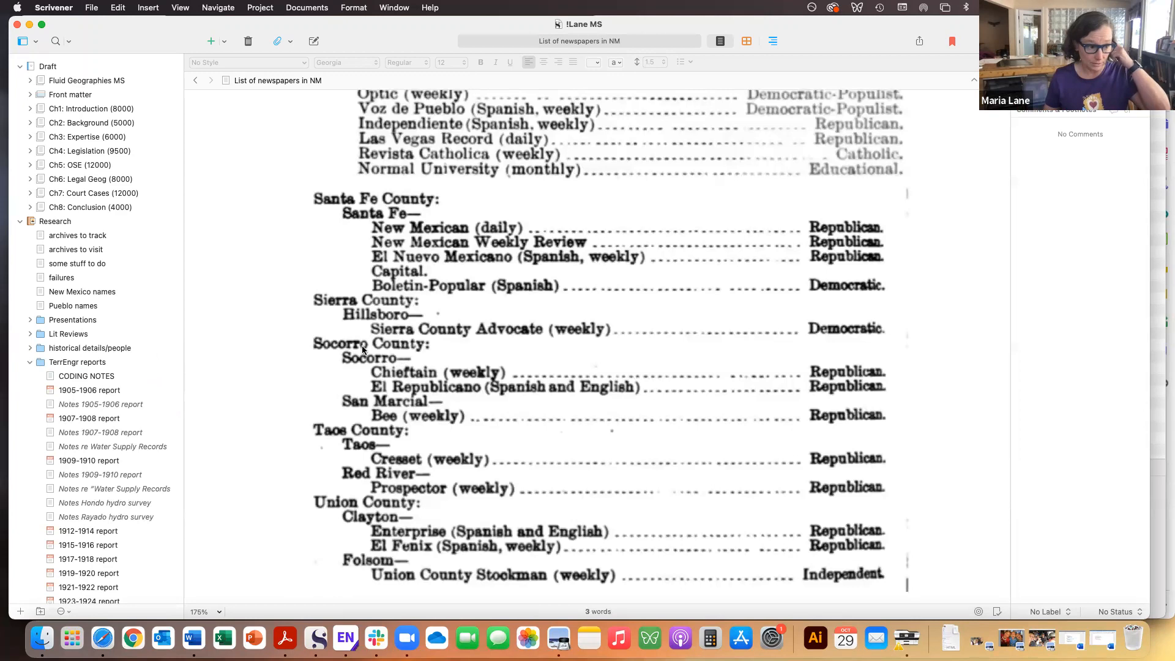
pyautogui.scroll(10, 543, 351)
pyautogui.scroll(15, 544, 354)
pyautogui.scroll(3, 544, 352)
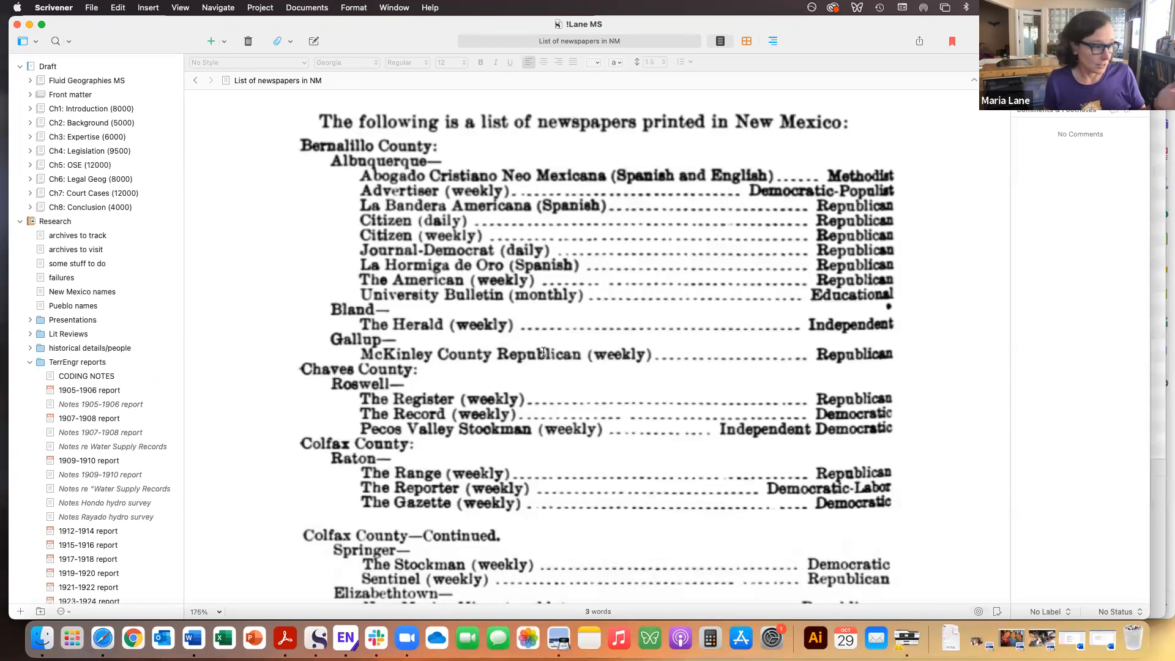
pyautogui.scroll(-5, 541, 370)
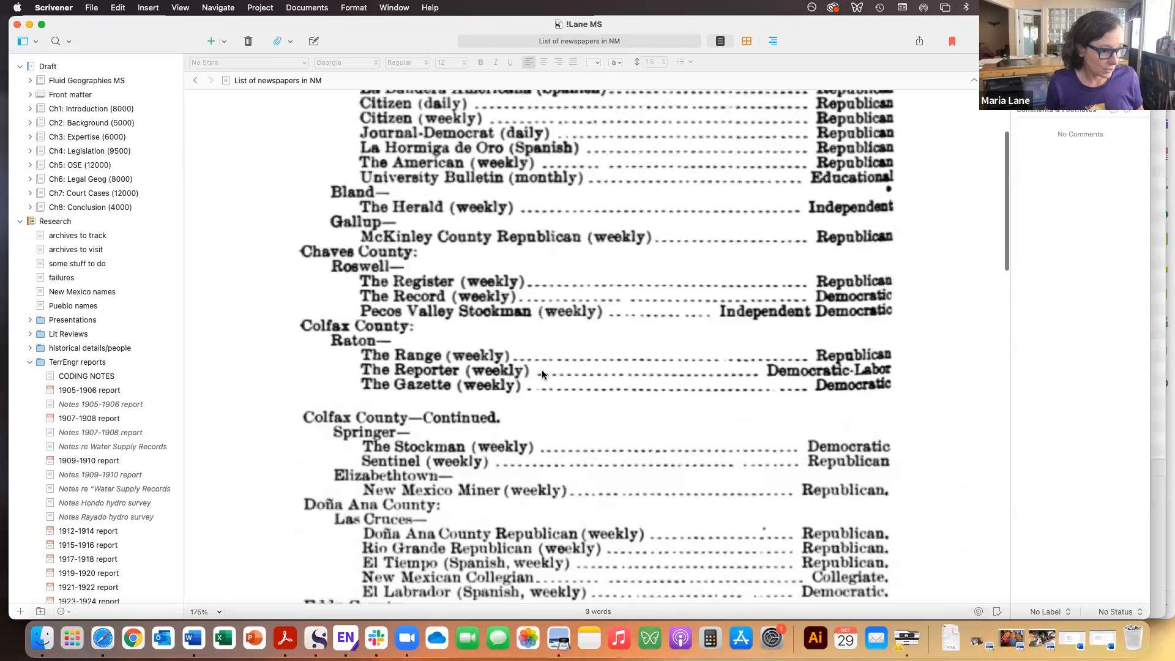
pyautogui.scroll(-10, 542, 371)
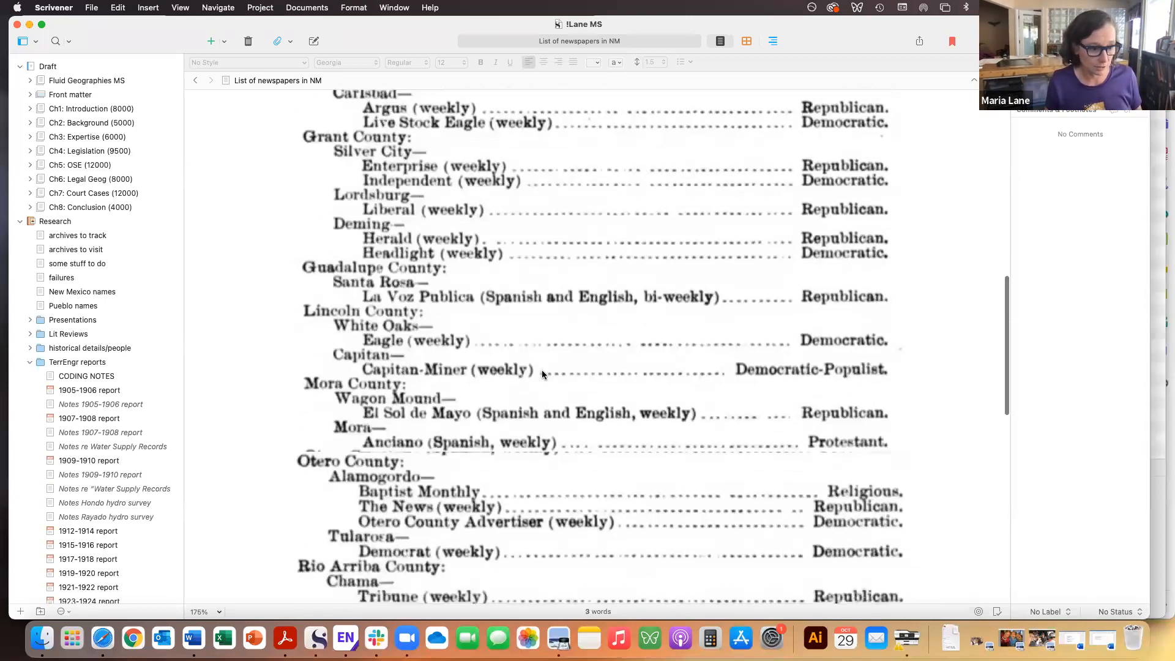
pyautogui.scroll(-10, 541, 375)
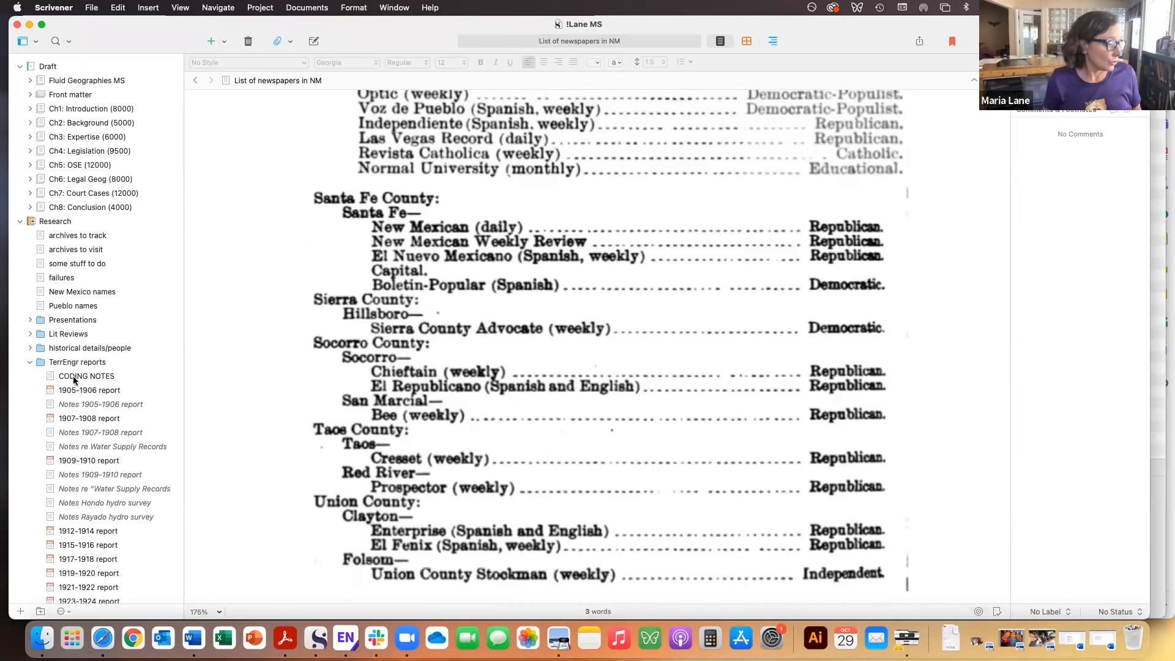
# View the scanned 1905-1906 report, CODING NOTES and the commented Notes 1905-1906 report under TerrEngr reports.
pyautogui.click(90, 391)
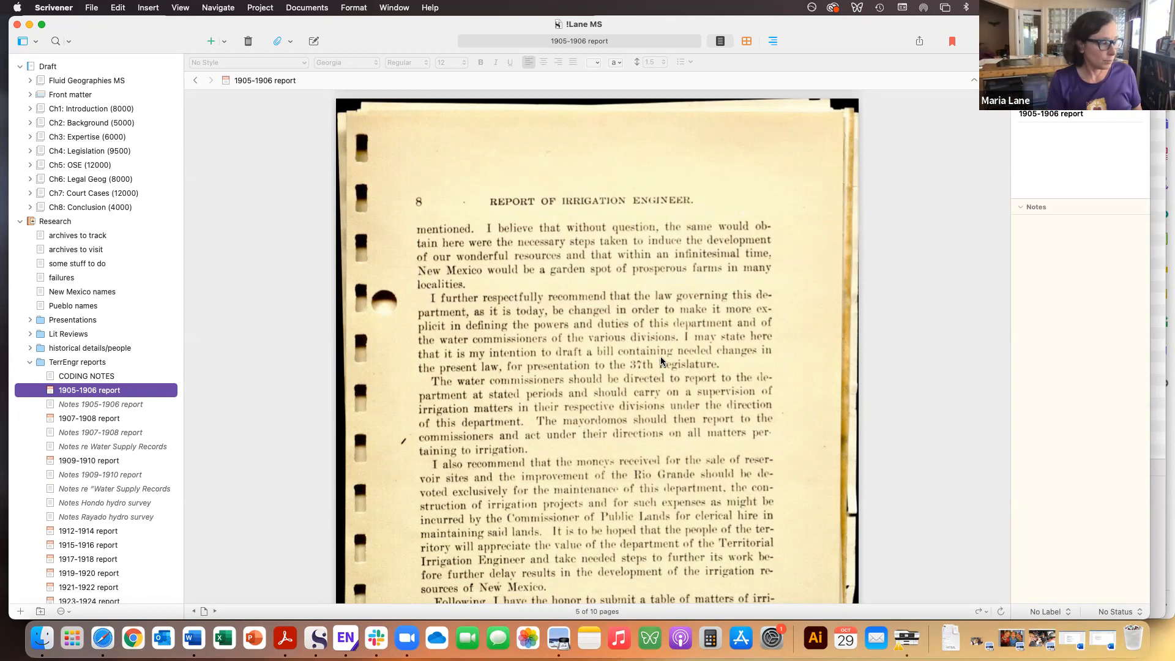
pyautogui.click(75, 375)
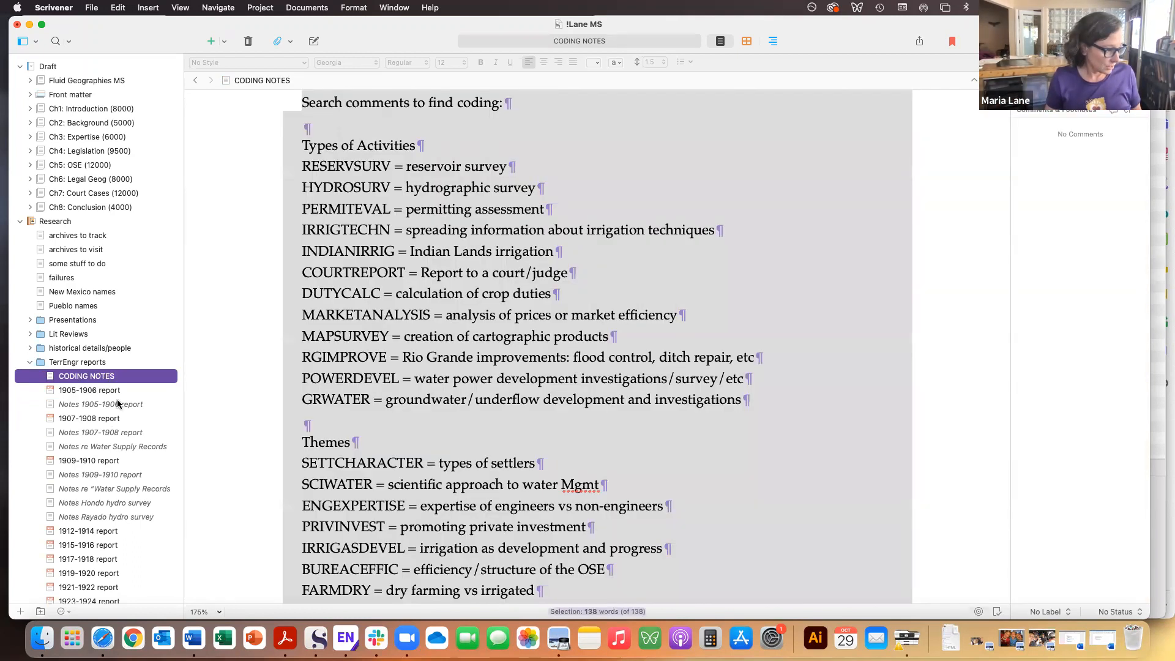
pyautogui.click(118, 403)
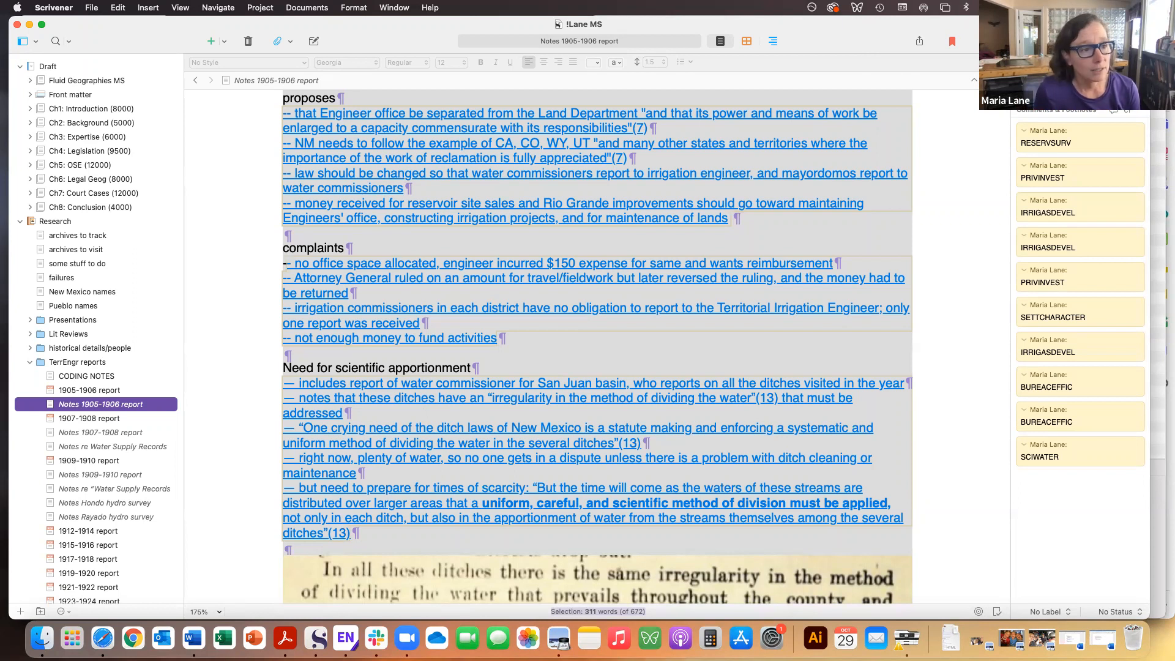
# Split the editor side by side, showing the start of Notes 1905-1906 report beside Ch3's 2 reclam context (1000).
pyautogui.click(1000, 80)
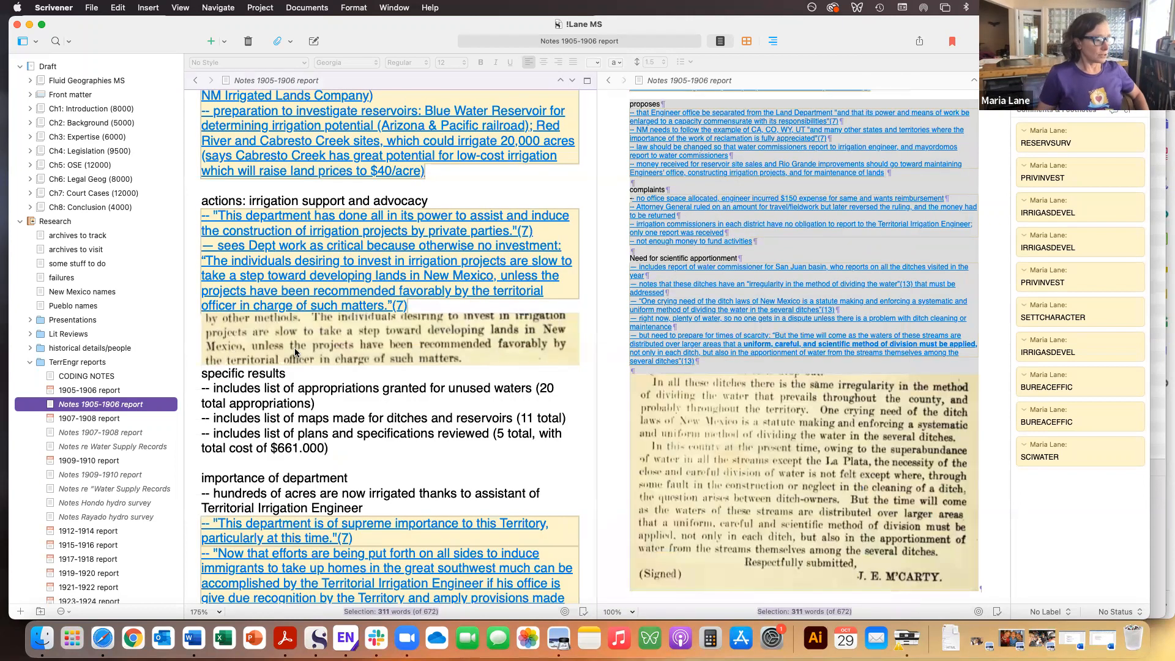
pyautogui.click(426, 432)
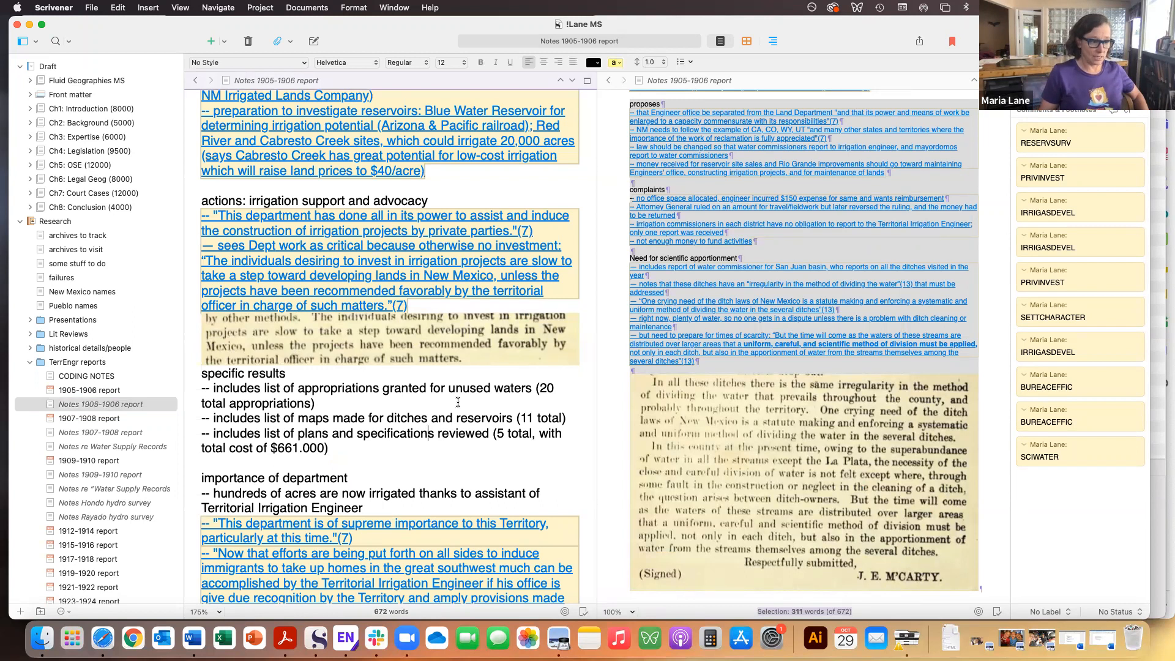
pyautogui.scroll(1, 389, 434)
pyautogui.scroll(5, 389, 433)
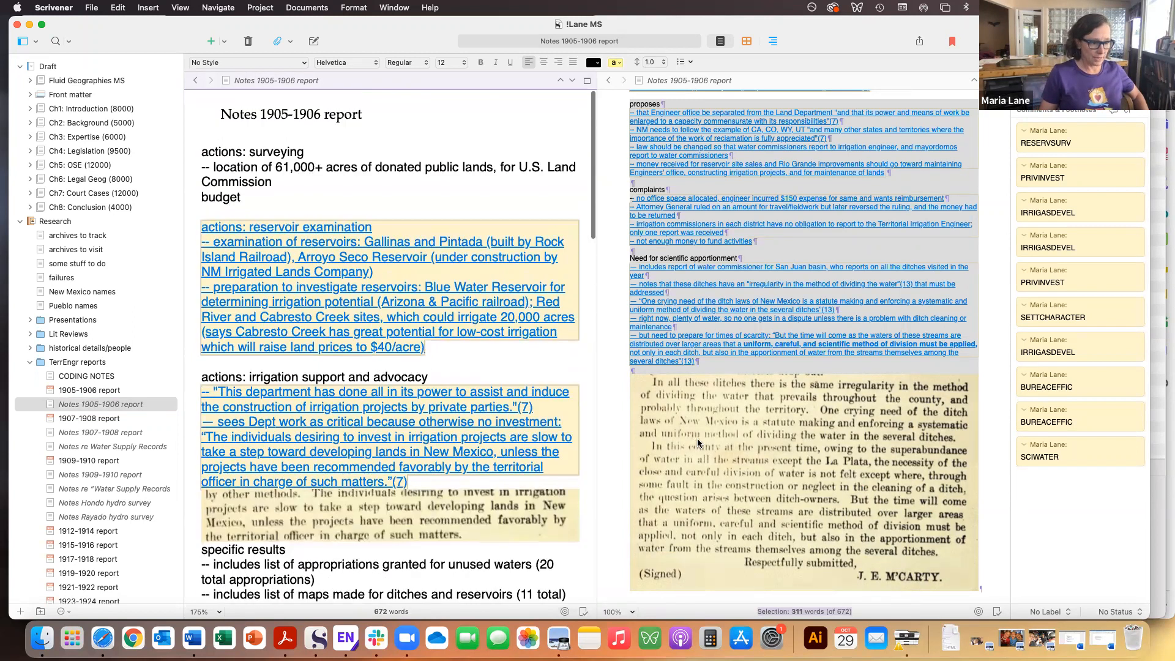
pyautogui.click(30, 137)
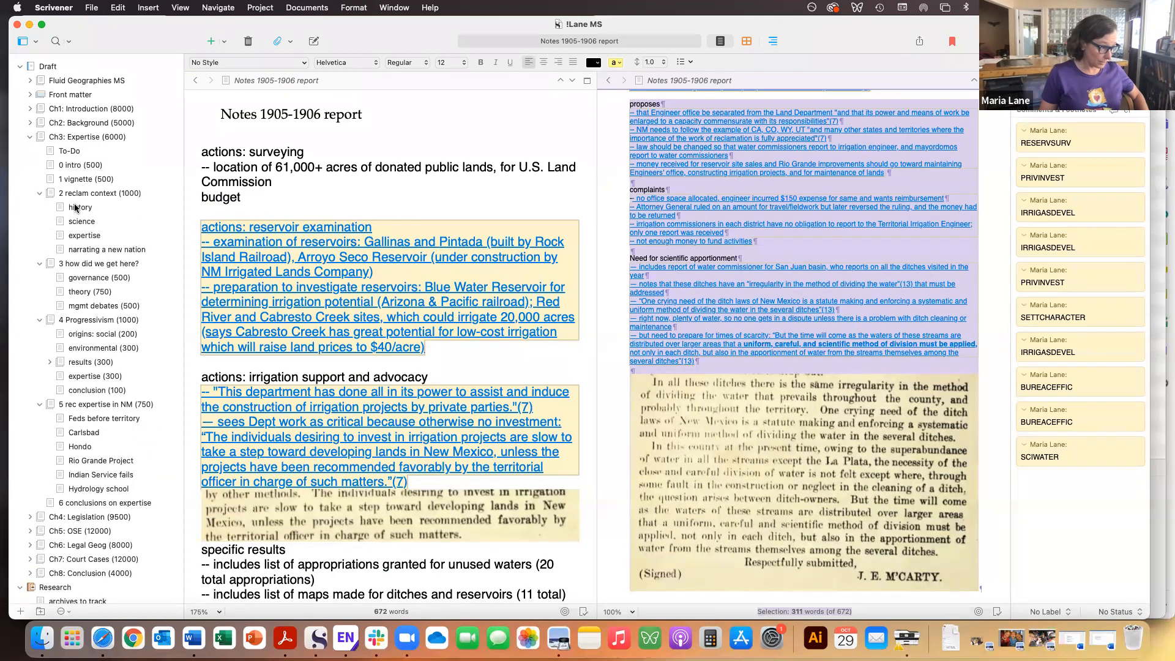
pyautogui.click(86, 194)
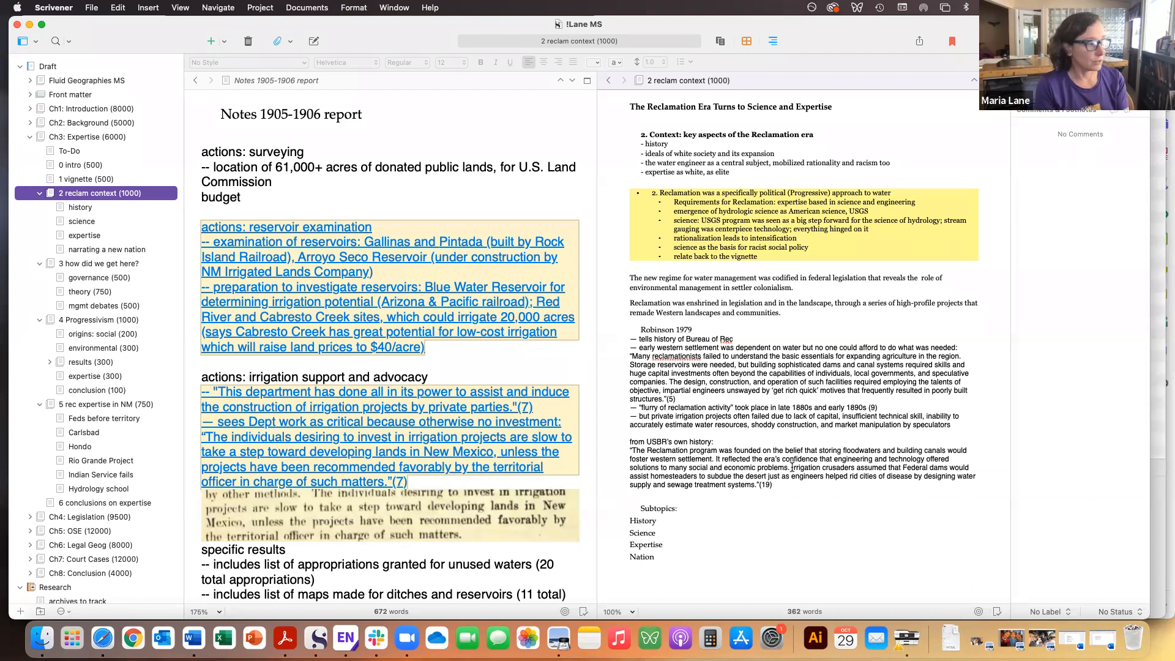
# Collapse Draft and Research, look through the discarded documents in Trash, and collapse Trash again.
pyautogui.click(19, 67)
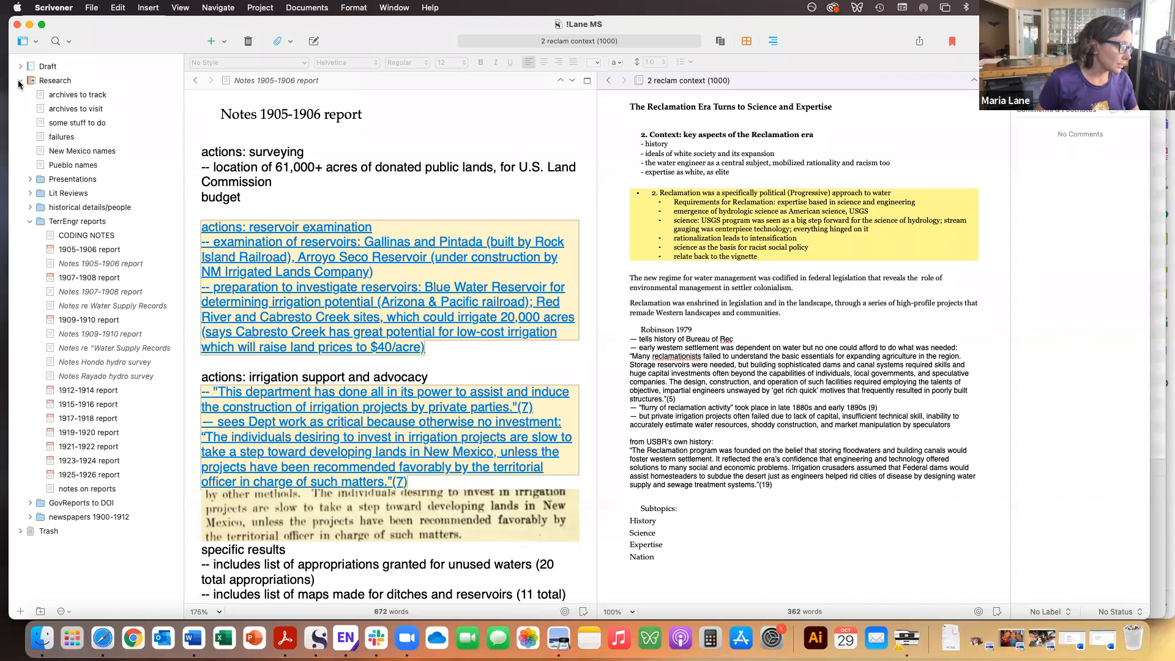
pyautogui.click(20, 80)
pyautogui.click(20, 95)
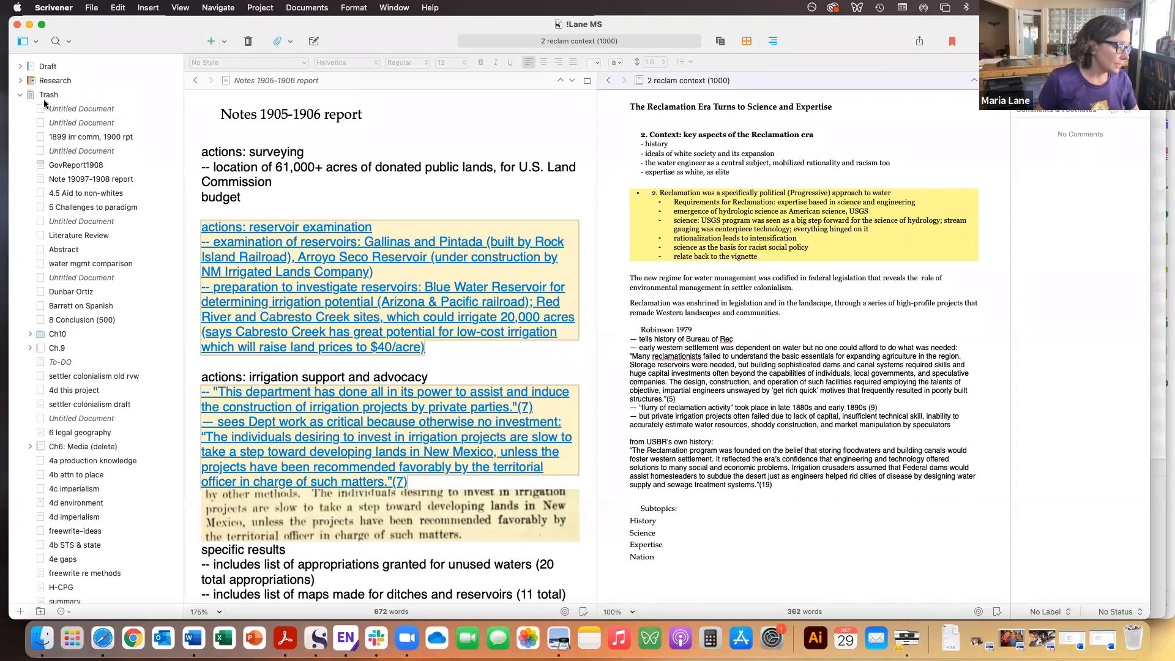
pyautogui.scroll(-10, 99, 455)
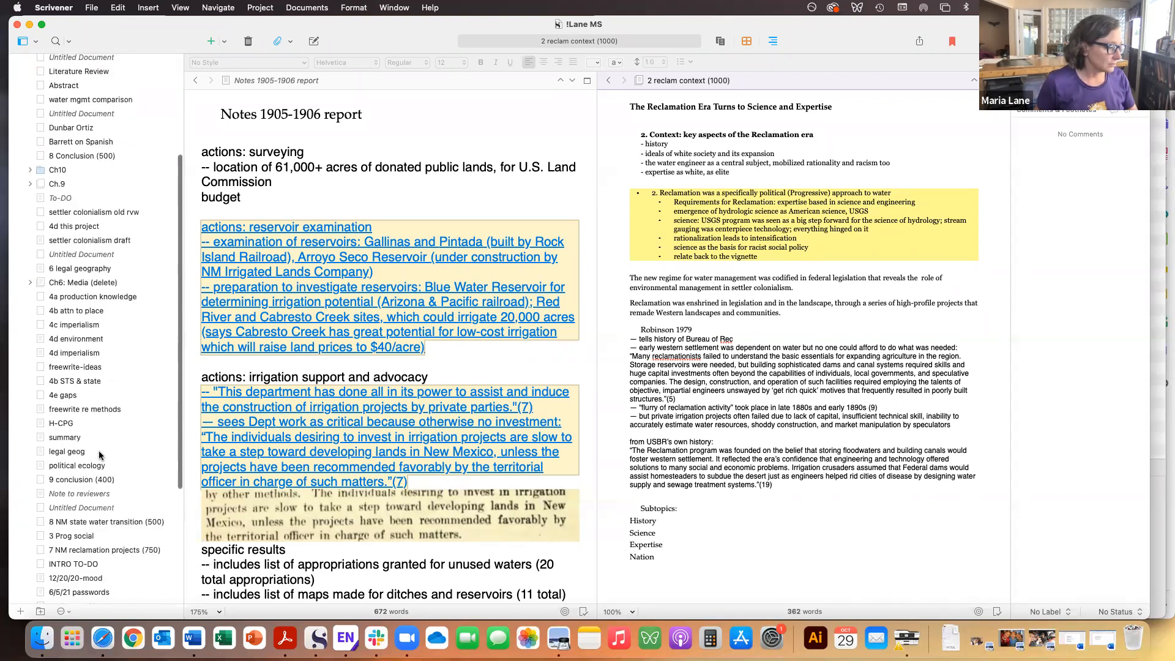
pyautogui.scroll(15, 100, 454)
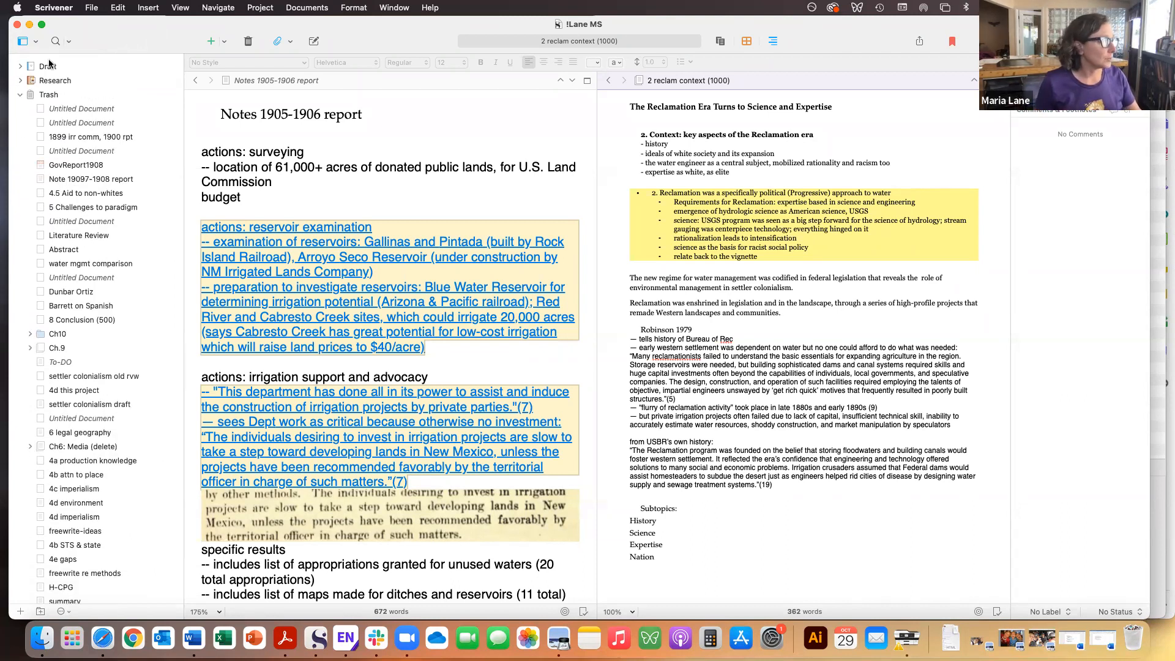
pyautogui.click(20, 95)
# Expand Draft, return the editor to a single pane, and view 1 vignette (500) in Ch3.
pyautogui.click(20, 66)
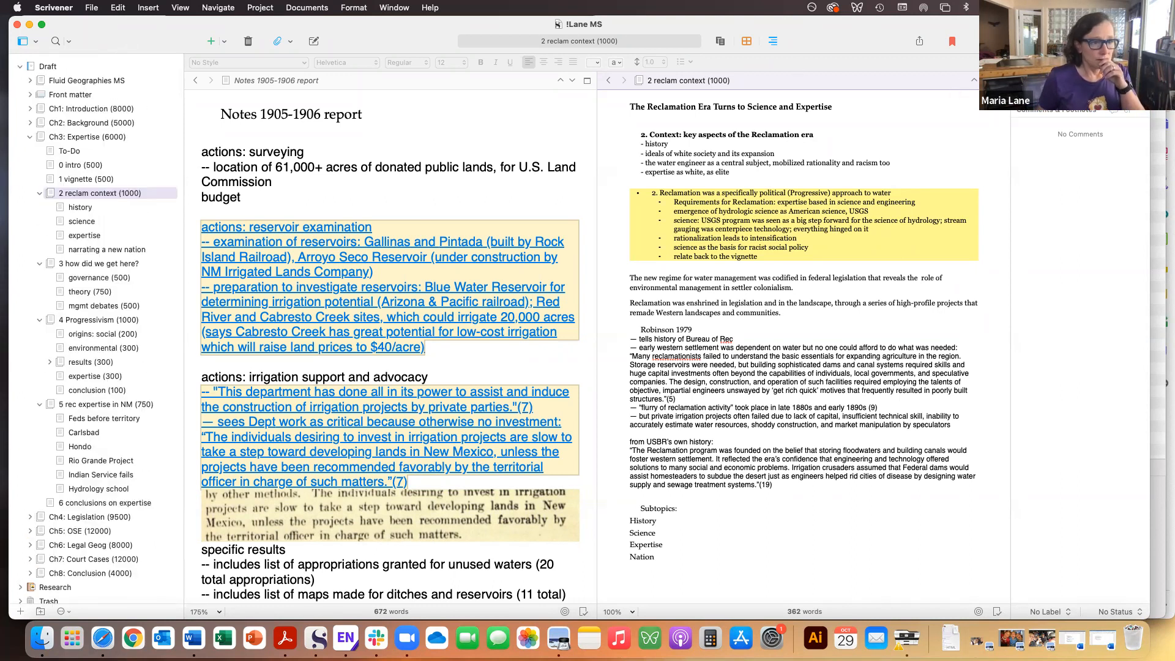
pyautogui.click(1000, 80)
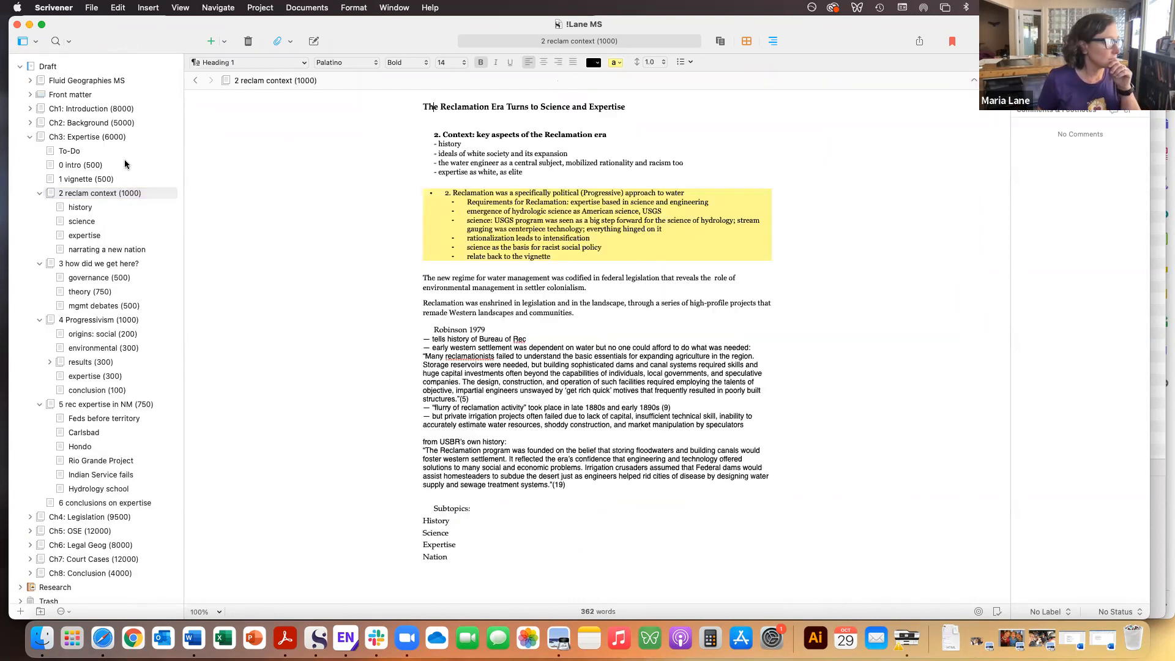
pyautogui.click(101, 179)
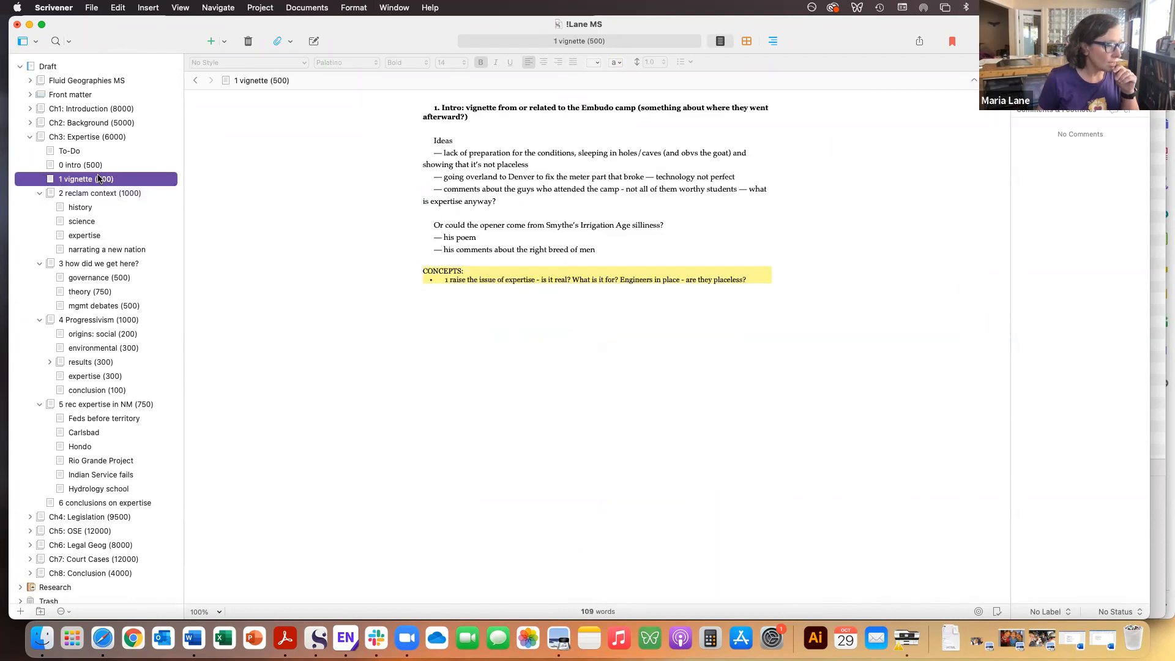
# Set the editor zoom to 200% and view 2 reclam context (1000) at that size.
pyautogui.click(217, 611)
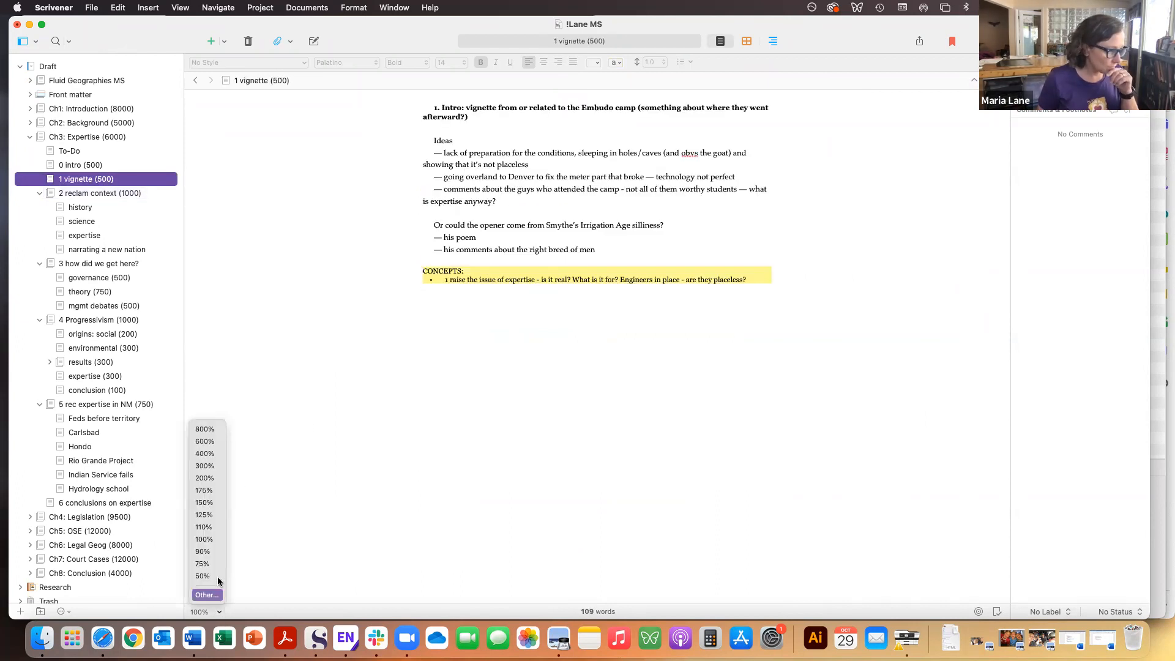
pyautogui.click(205, 478)
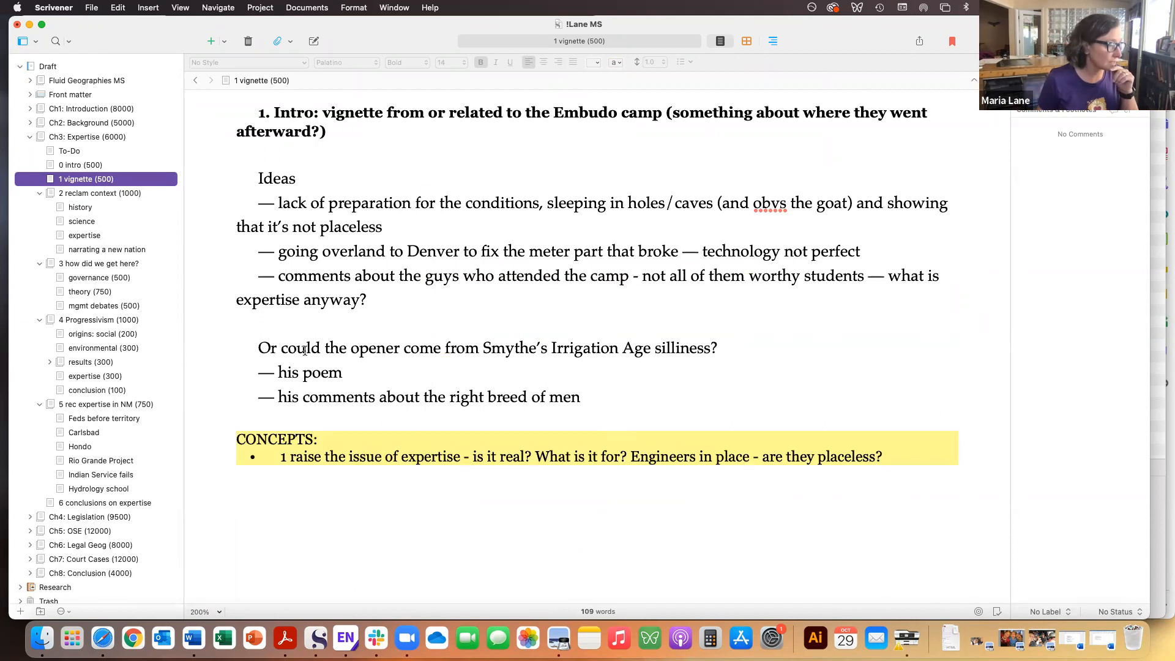
pyautogui.click(64, 192)
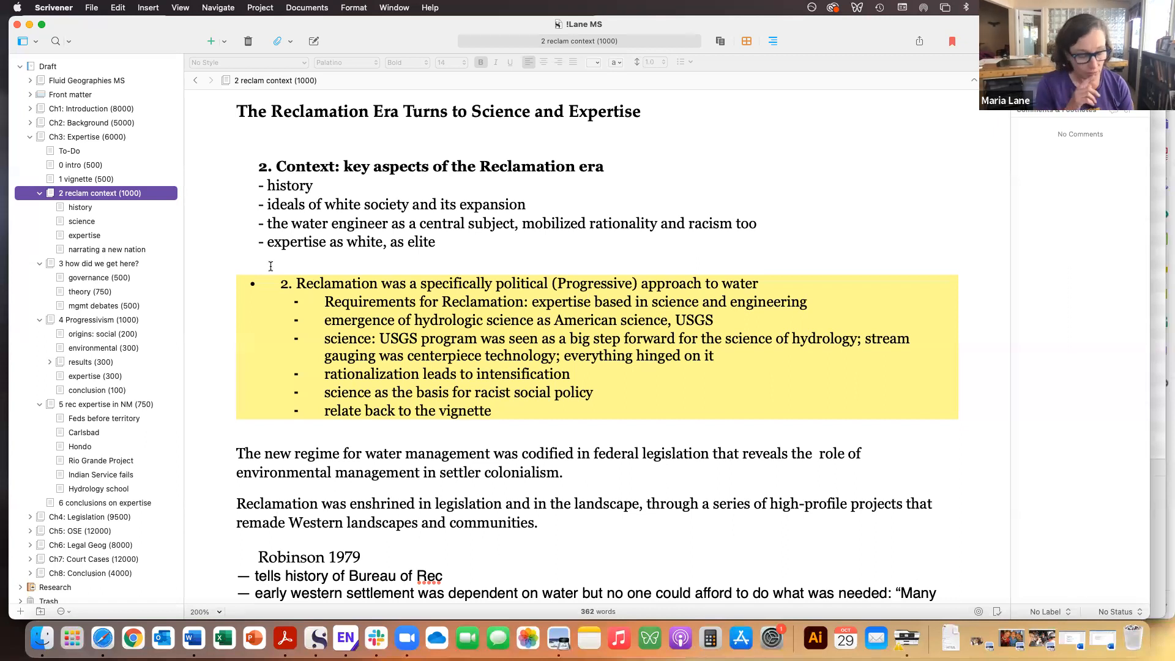
# Add a document titled "new section" after 1 vignette (500) and nest it under 0 intro (500).
pyautogui.click(94, 179)
pyautogui.click(212, 41)
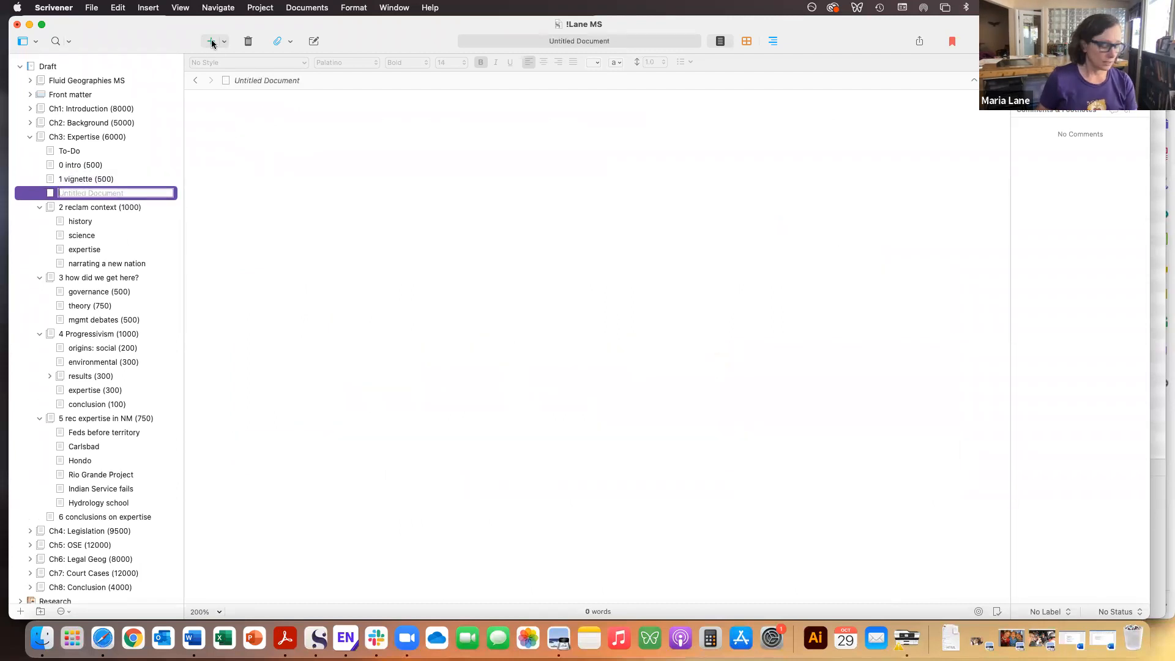
pyautogui.write('new sectio')
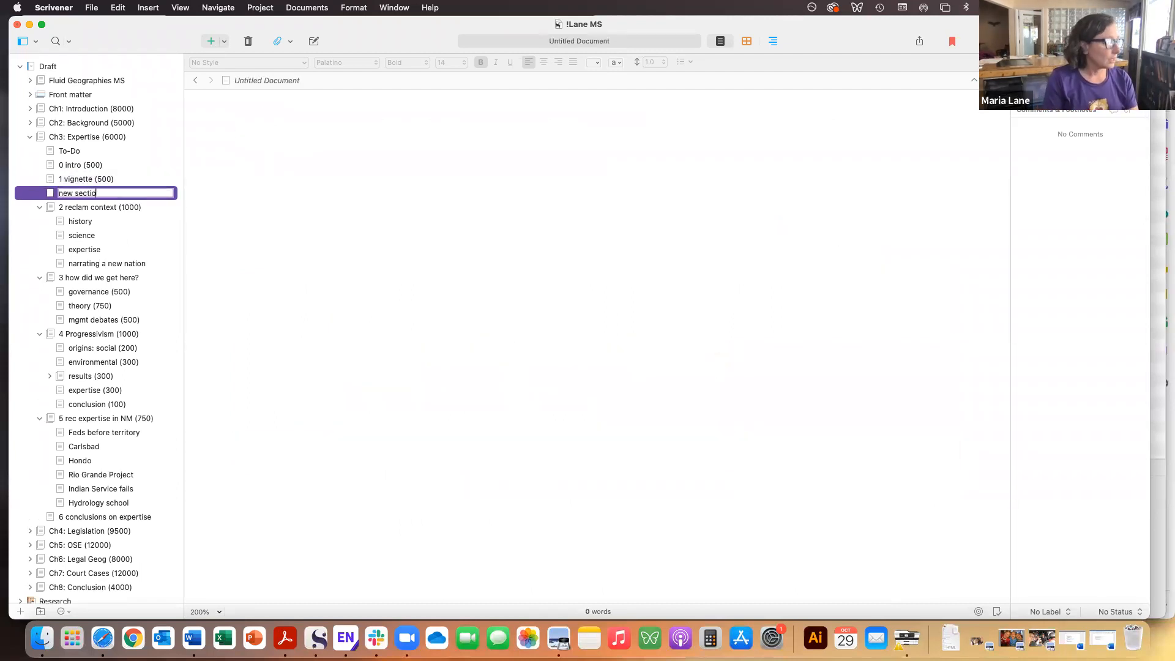
pyautogui.write('n')
pyautogui.press('Return')
pyautogui.moveTo(51, 196); pyautogui.dragTo(68, 177)
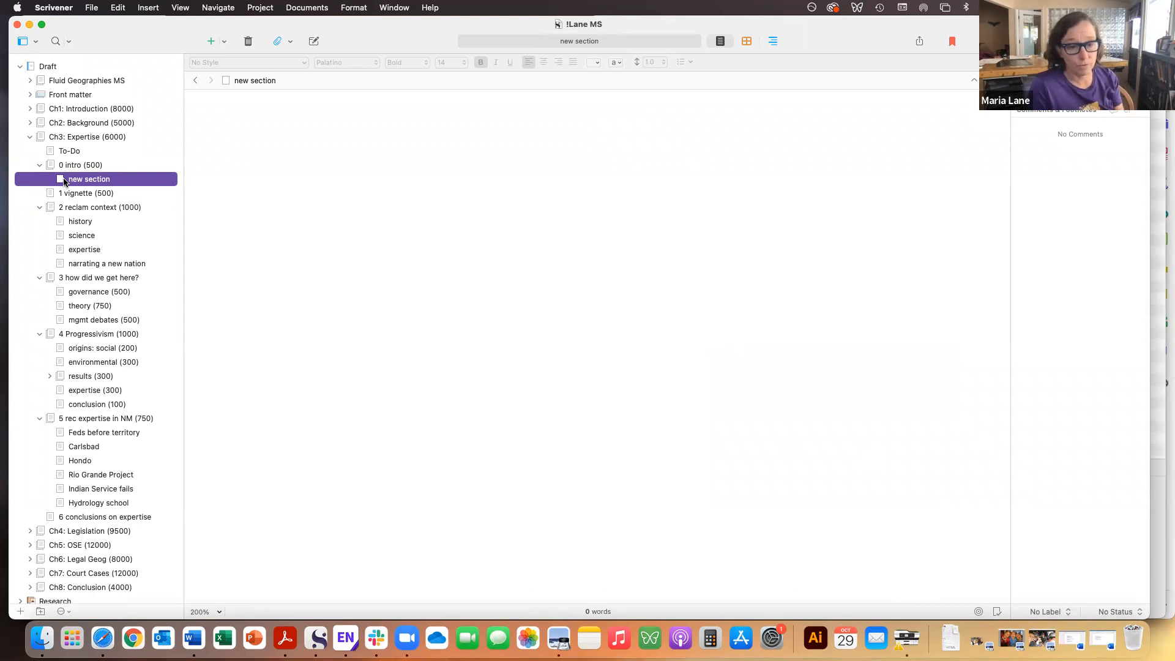
# View 1 vignette (500), then discard the new section document nested under 0 intro (500).
pyautogui.click(98, 195)
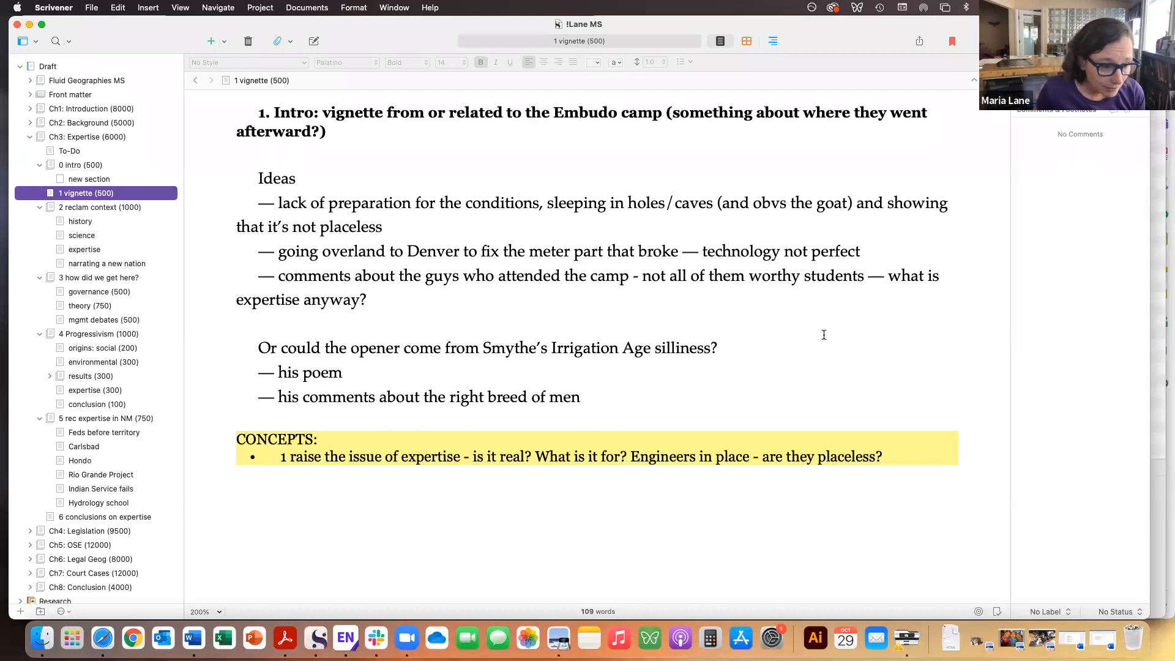
pyautogui.click(428, 312)
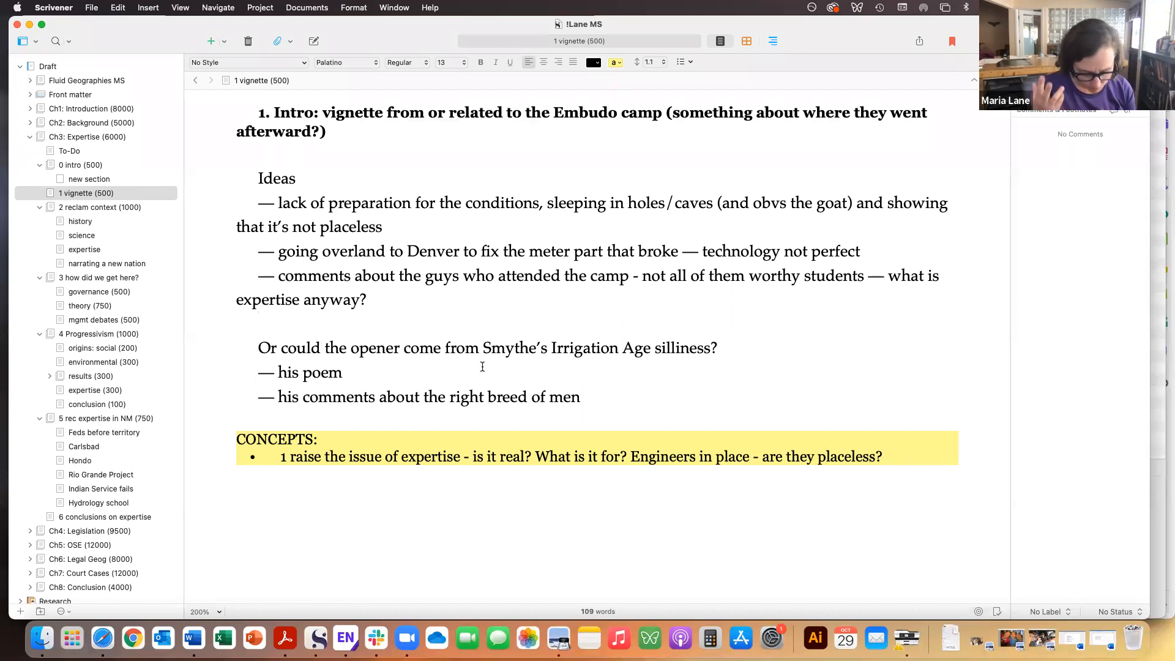
pyautogui.click(105, 186)
pyautogui.click(106, 179)
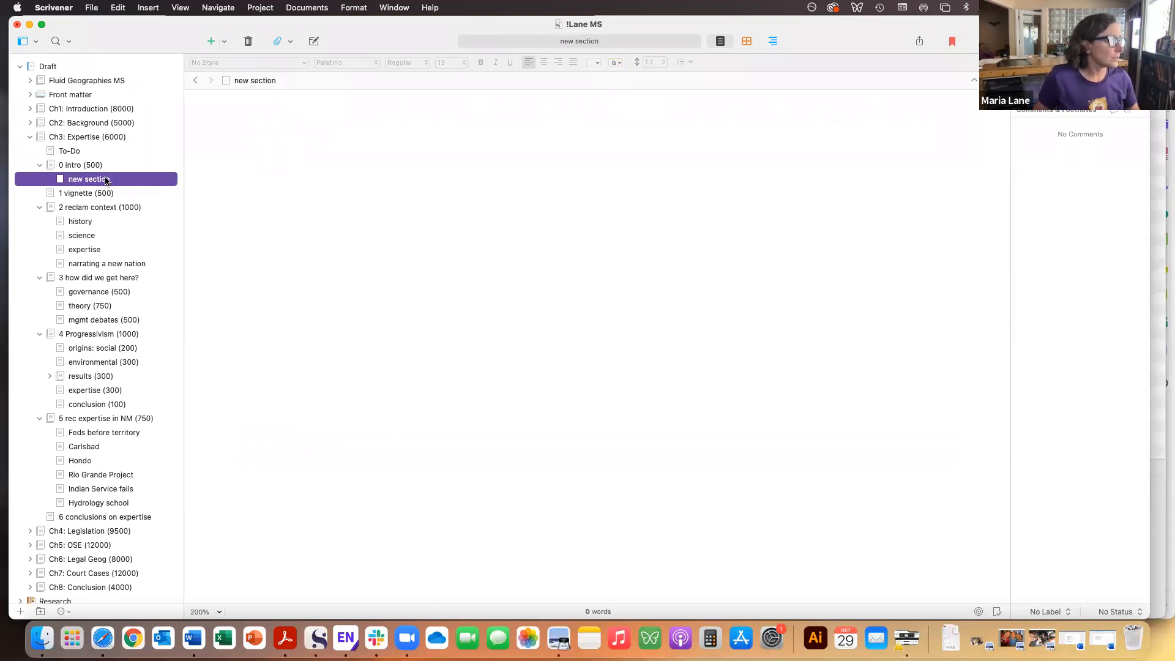
pyautogui.click(248, 40)
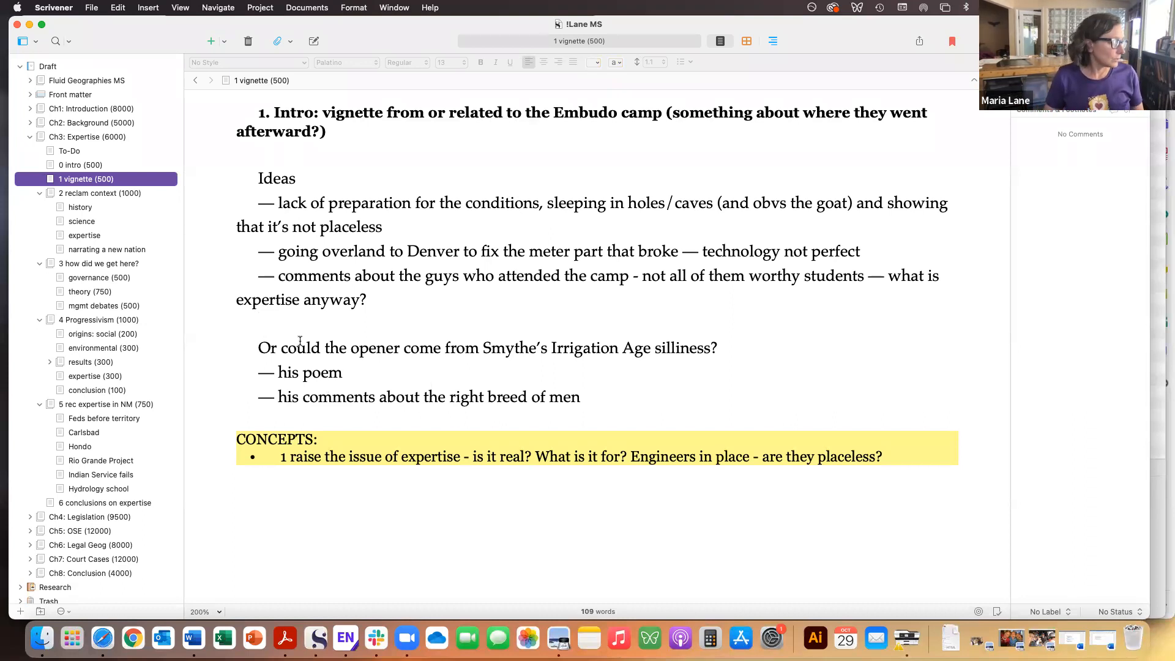
# View the title ideas in Ch3: Expertise (6000) and import the Word file Invasion and Intimacy v4 - 10-25-21_ML from that chapter.
pyautogui.click(87, 137)
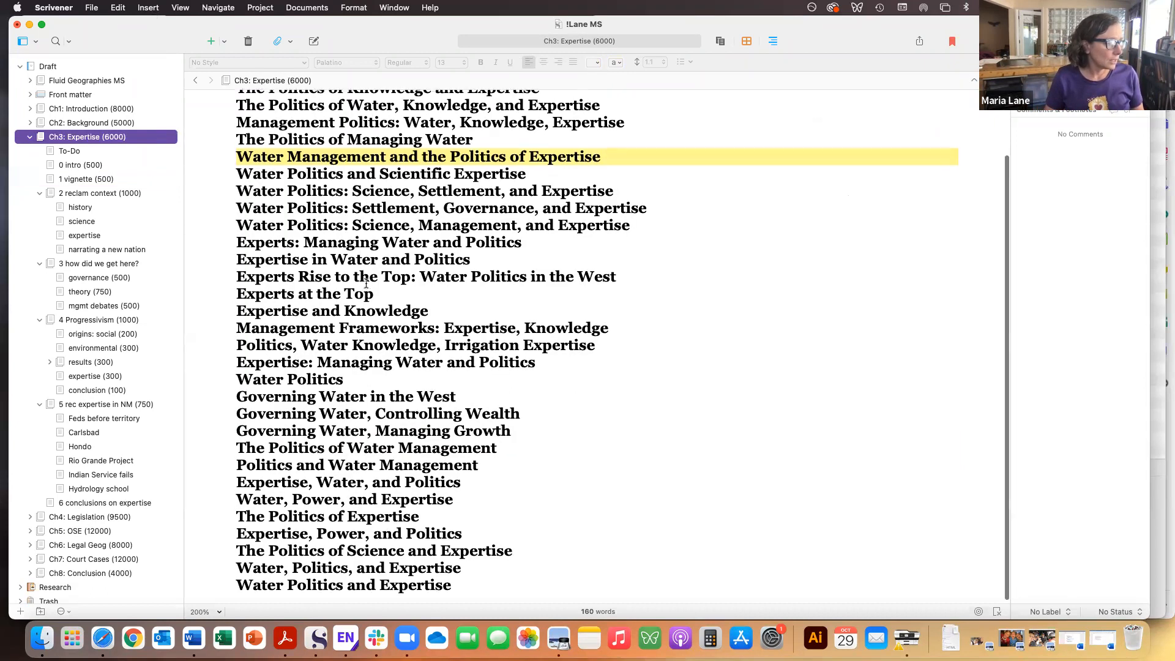
pyautogui.scroll(5, 365, 283)
pyautogui.scroll(-5, 366, 283)
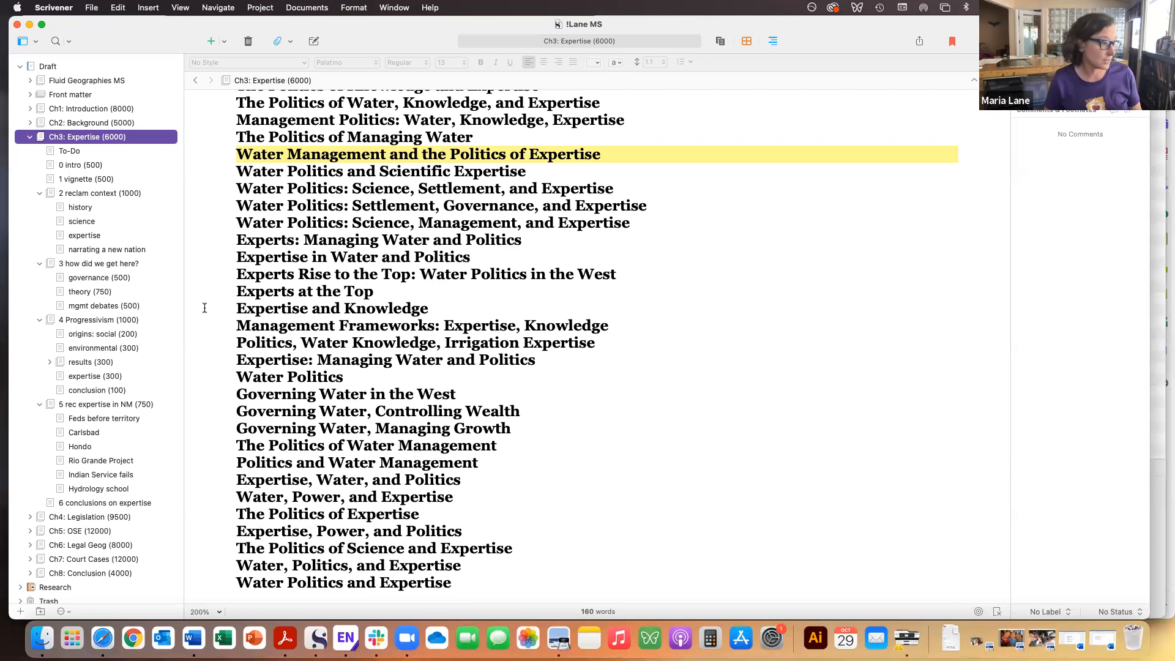
pyautogui.scroll(5, 365, 283)
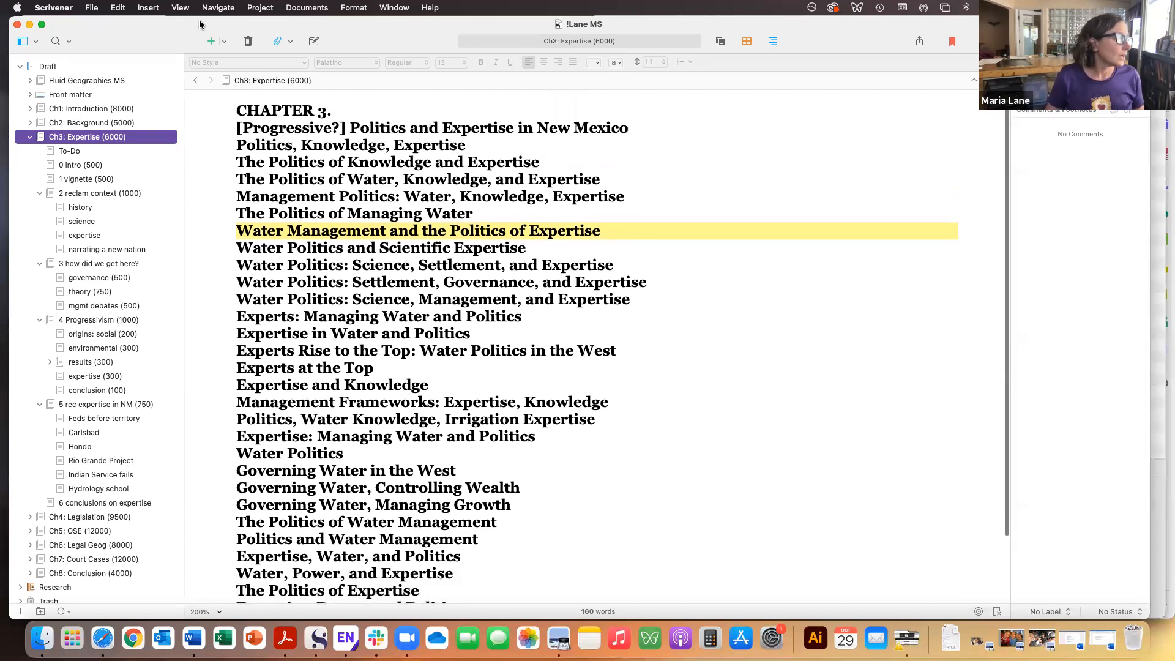
pyautogui.click(148, 7)
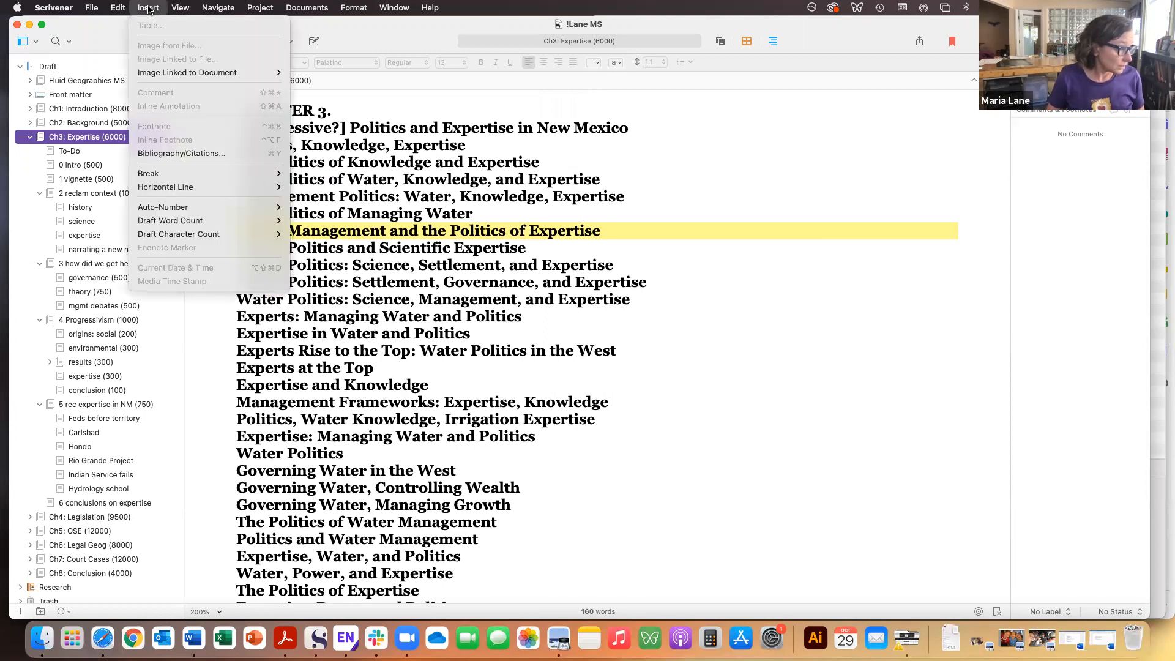
pyautogui.moveTo(86, 8)
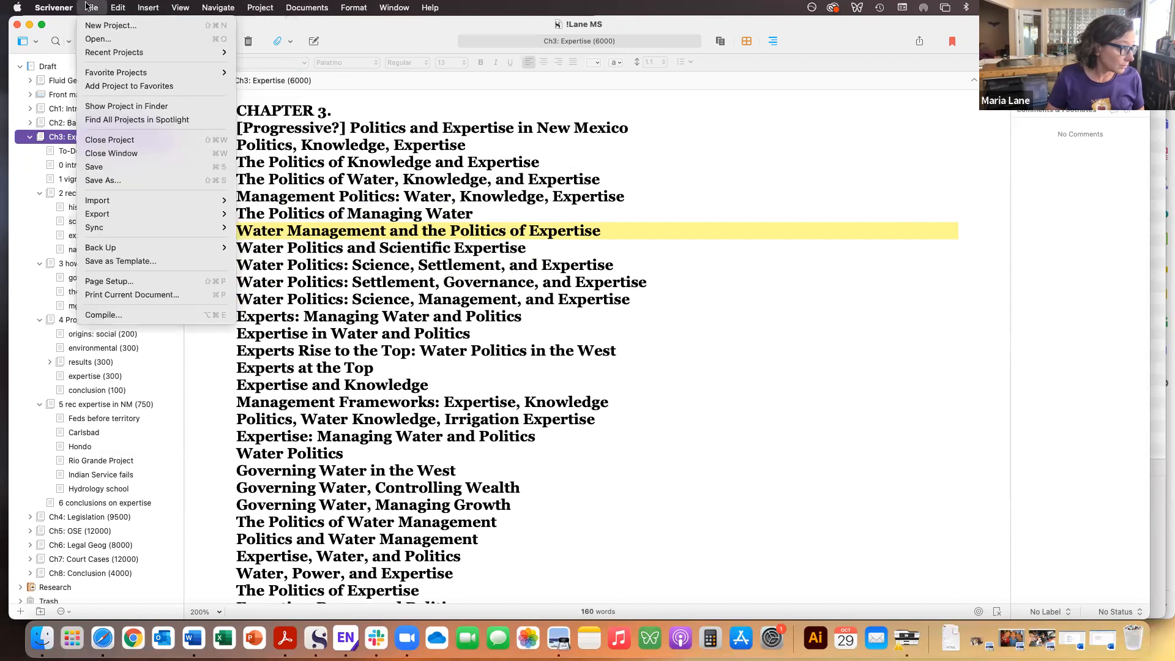
pyautogui.moveTo(178, 201)
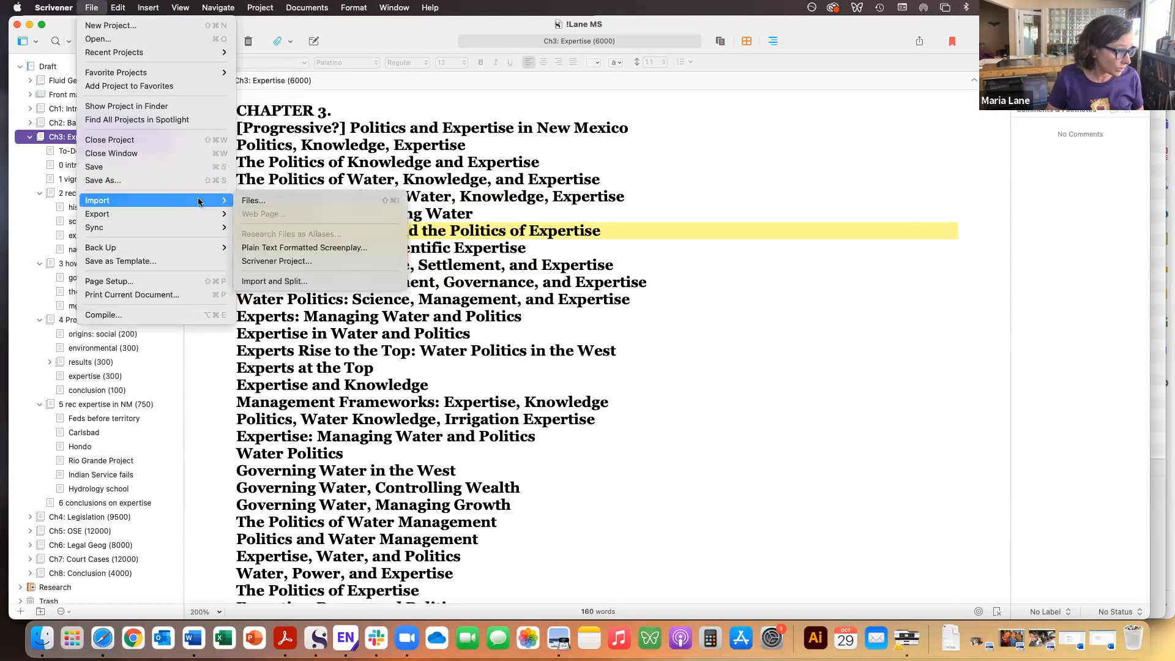
pyautogui.click(255, 203)
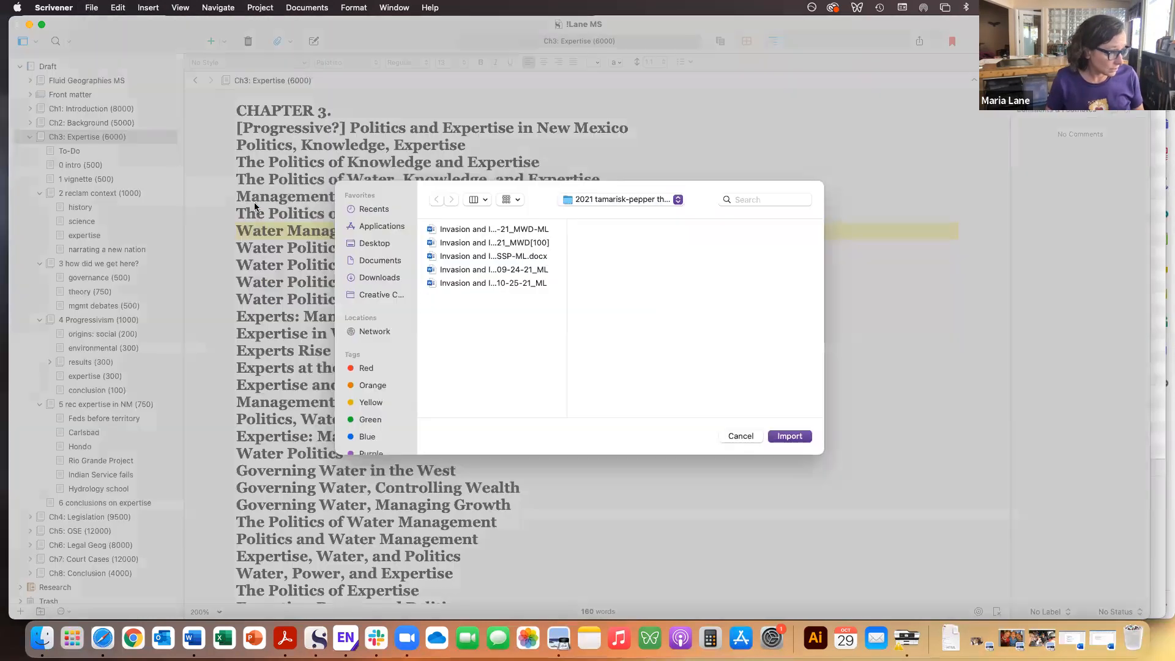
pyautogui.click(526, 283)
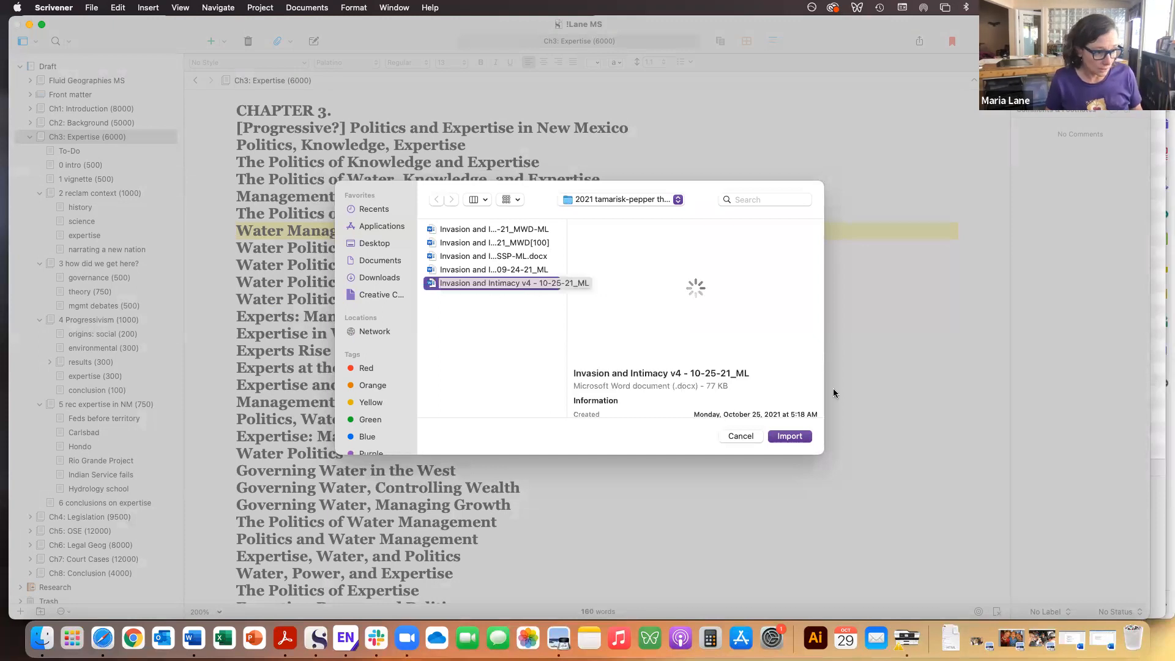
pyautogui.click(789, 436)
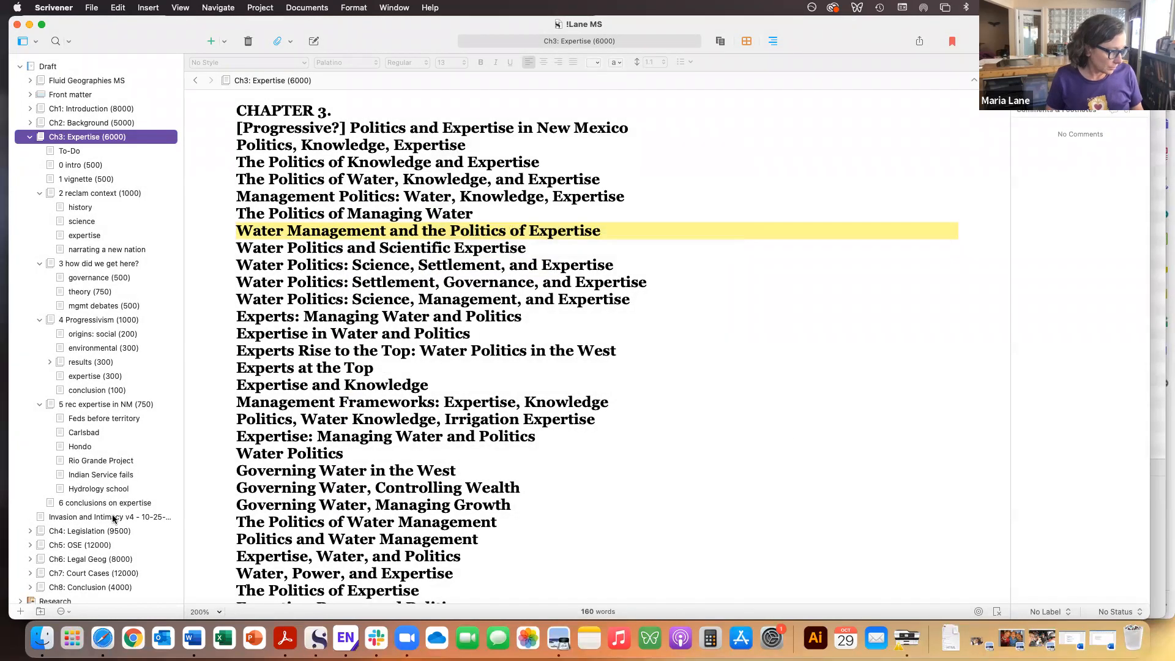
# Open the imported Invasion and Intimacy v4 document and look through its title, abstract and introduction alongside its comments.
pyautogui.click(113, 517)
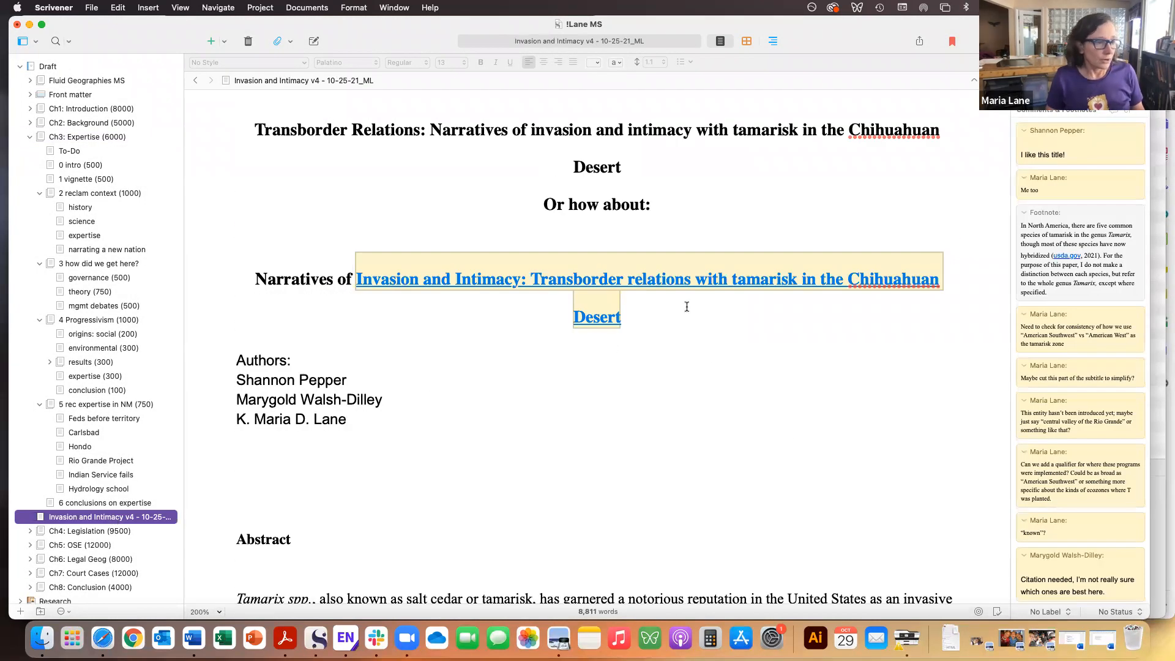
pyautogui.click(761, 439)
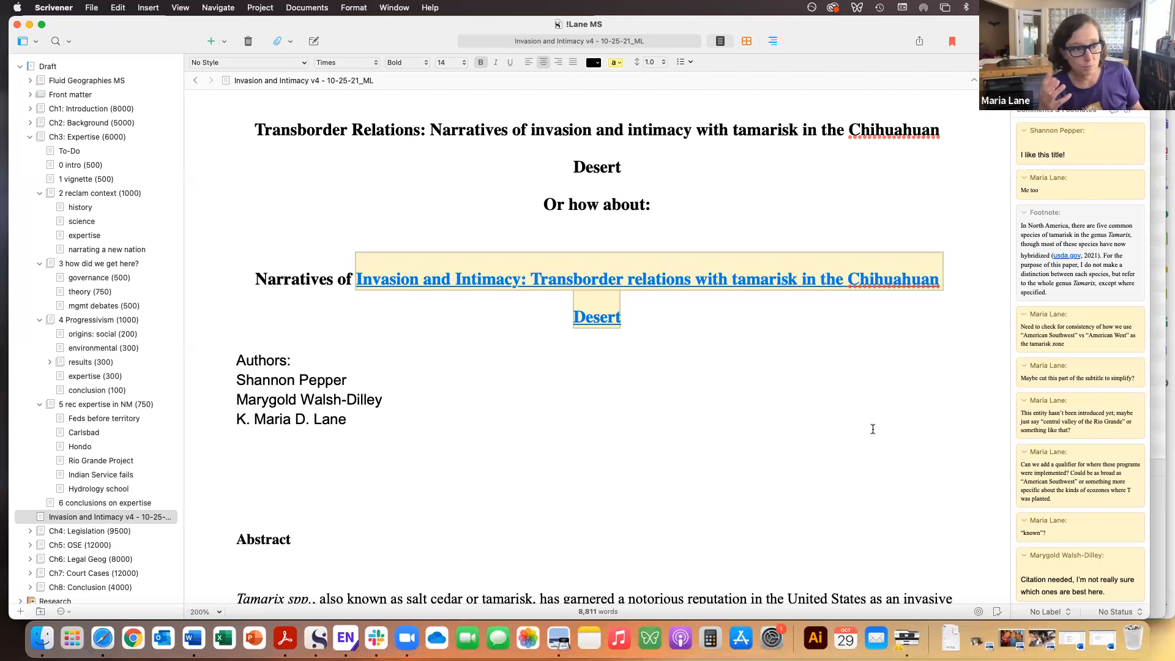
pyautogui.rightClick(765, 460)
pyautogui.click(669, 530)
pyautogui.scroll(-10, 669, 531)
pyautogui.scroll(-10, 668, 531)
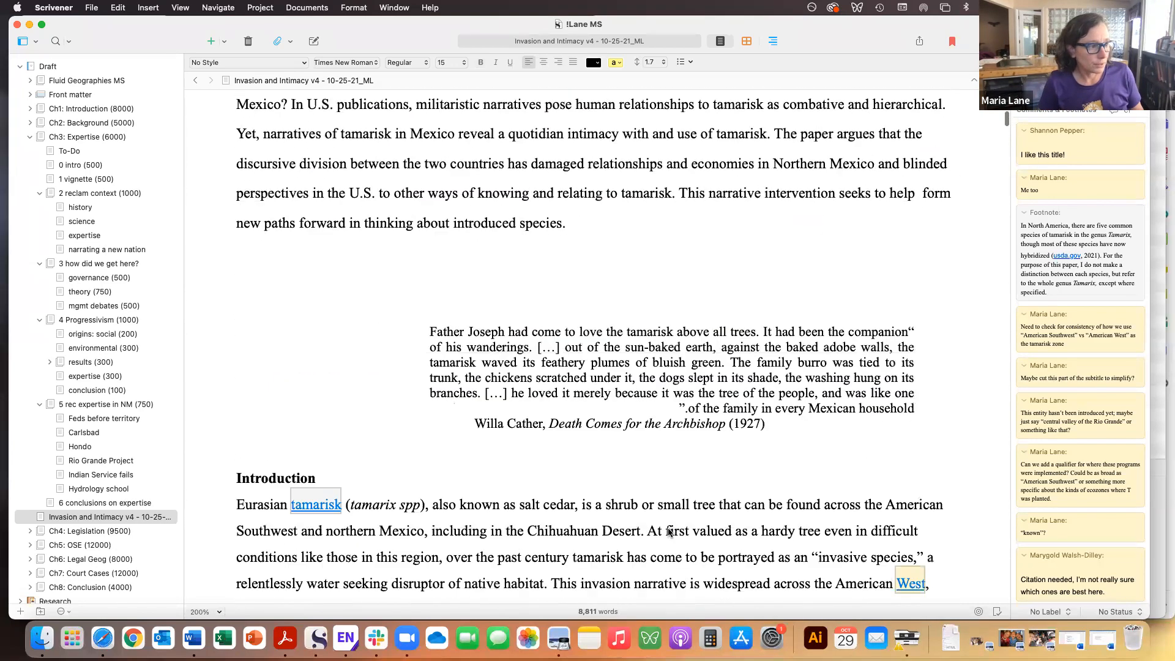
pyautogui.scroll(8, 669, 531)
pyautogui.scroll(-15, 669, 531)
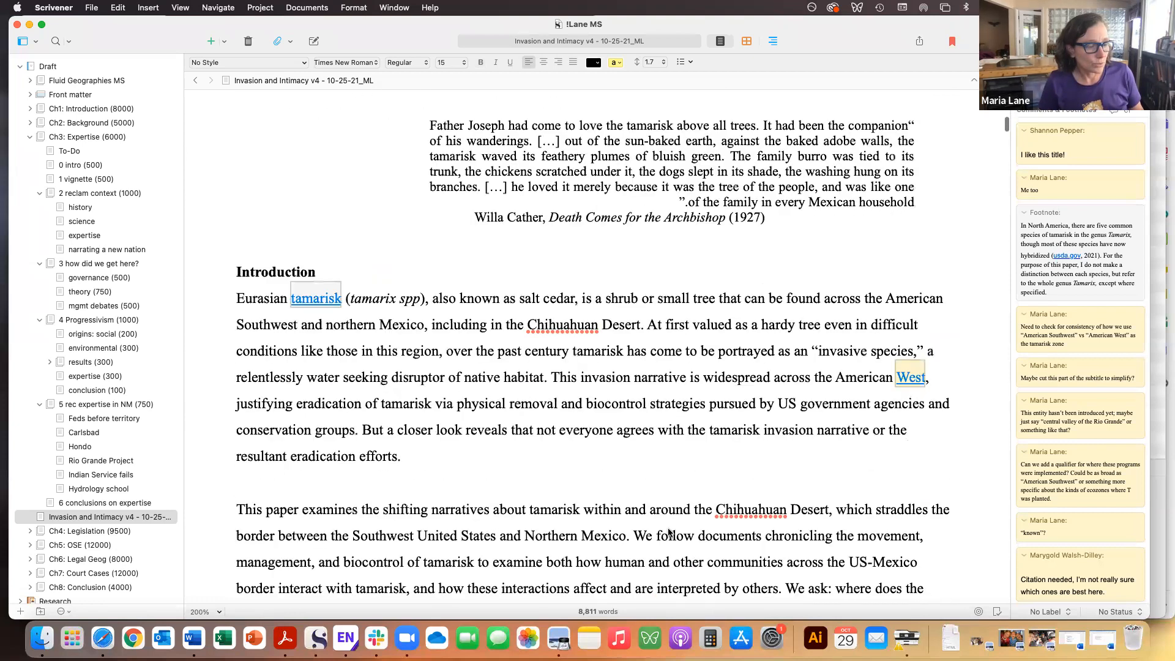
pyautogui.scroll(6, 668, 532)
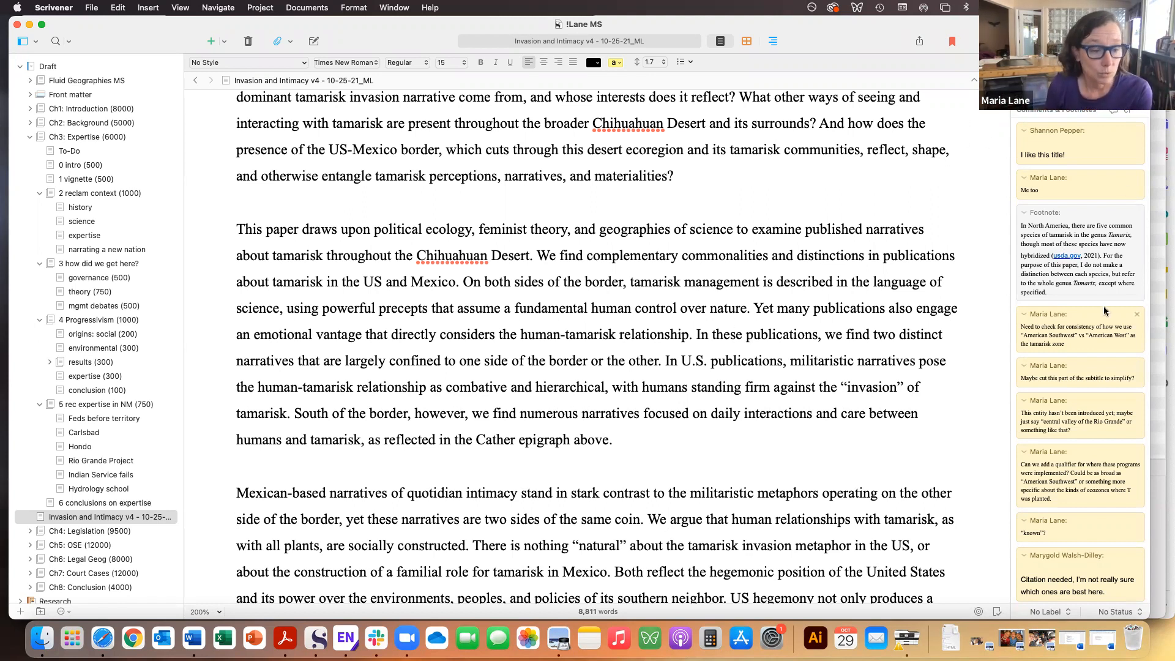
pyautogui.scroll(1, 1104, 308)
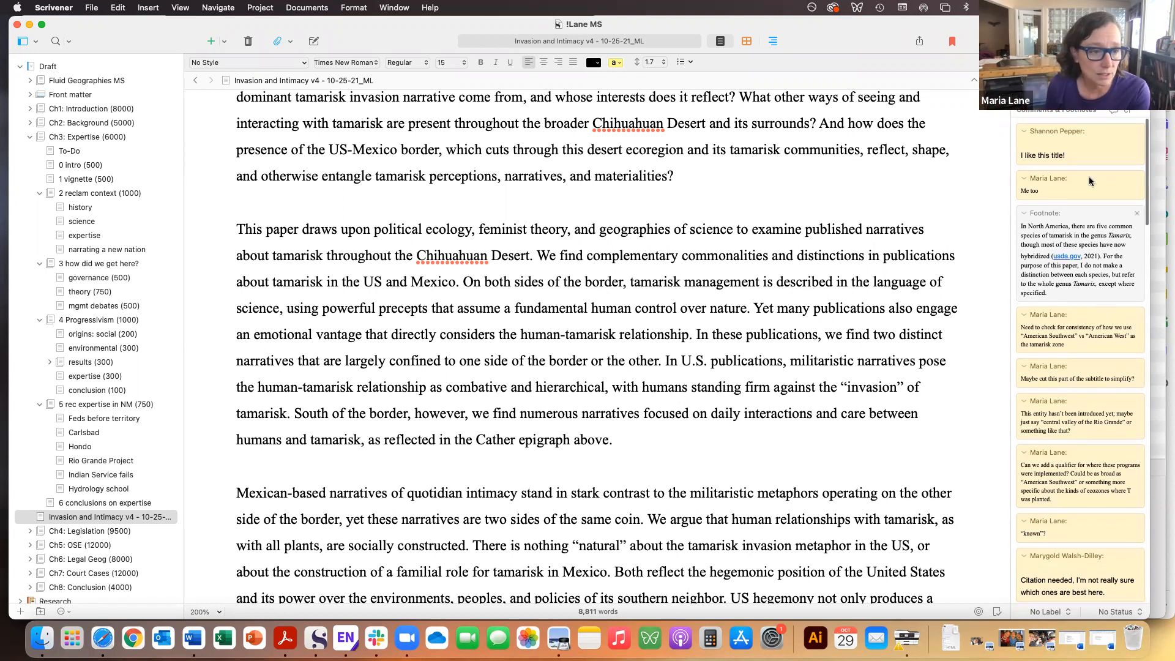
# Go to the passages behind the comments "I like this title!", "Me too" and the "American Southwest" vs "American West" consistency note.
pyautogui.click(1074, 150)
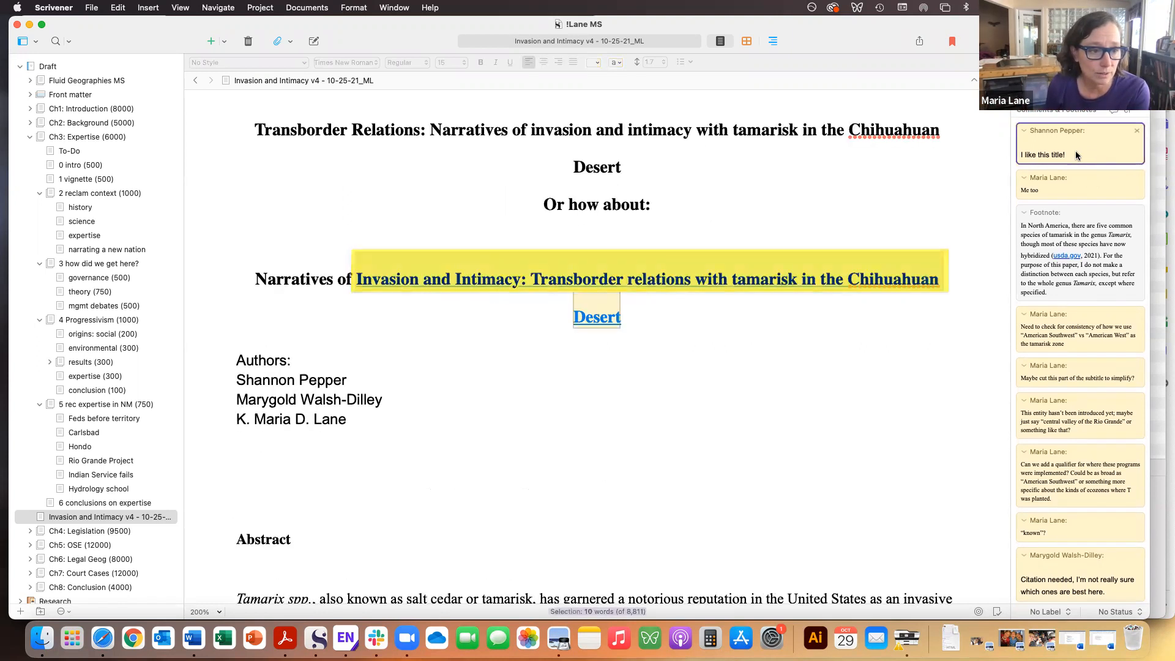
pyautogui.click(1089, 186)
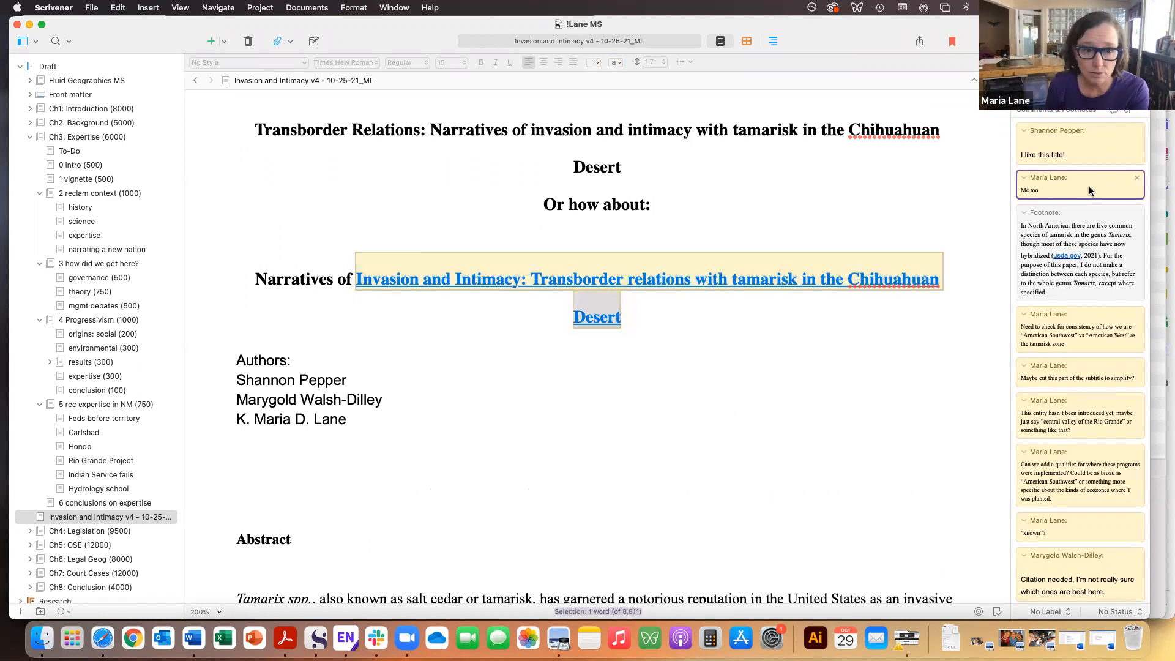
pyautogui.click(1106, 314)
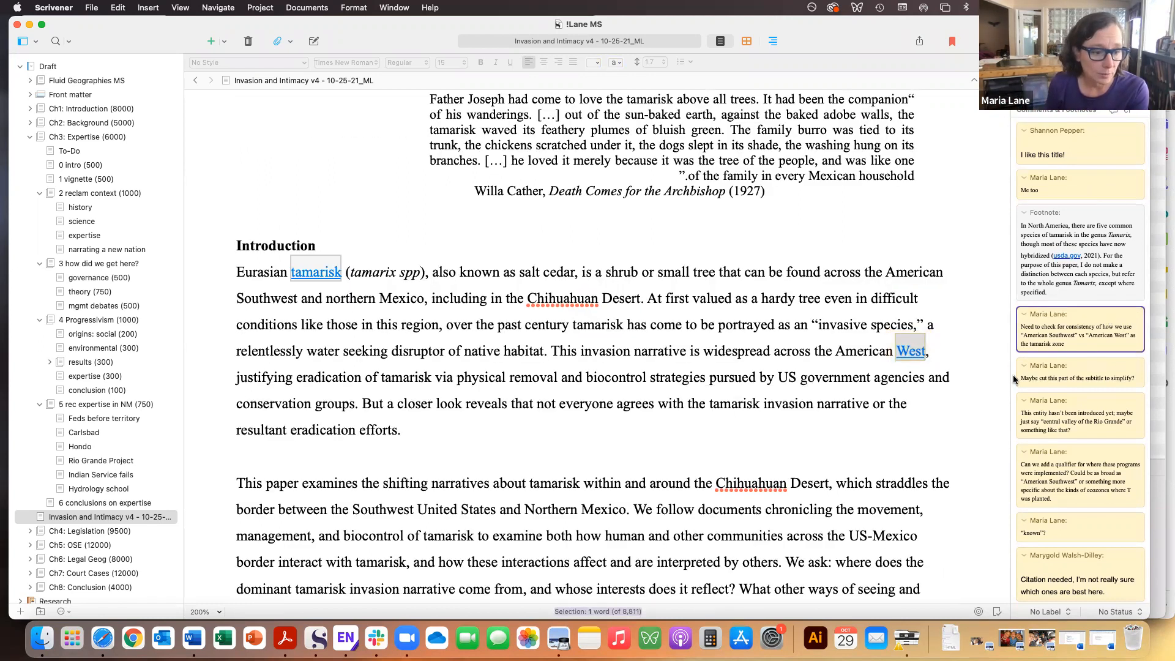
# Widen the Comments & Footnotes area and go to the passages behind the tamarisk species footnote and the subtitle-cutting comment.
pyautogui.moveTo(1012, 374); pyautogui.dragTo(918, 382)
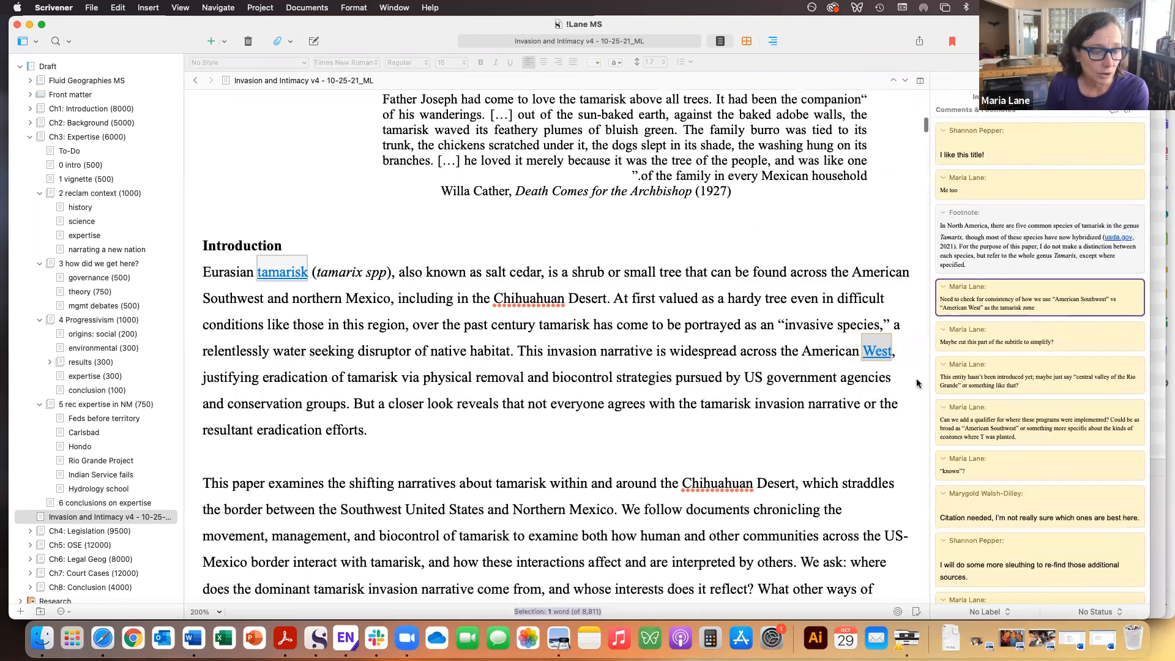
pyautogui.click(1031, 237)
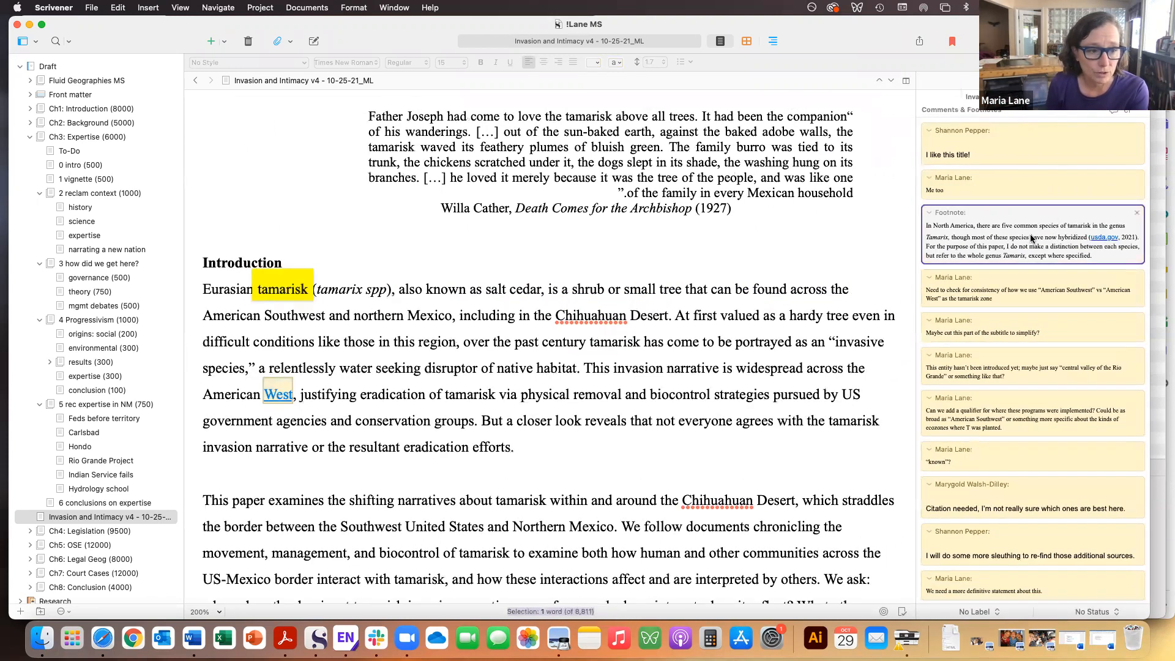
pyautogui.click(1019, 330)
pyautogui.scroll(-6, 993, 438)
pyautogui.scroll(-3, 993, 438)
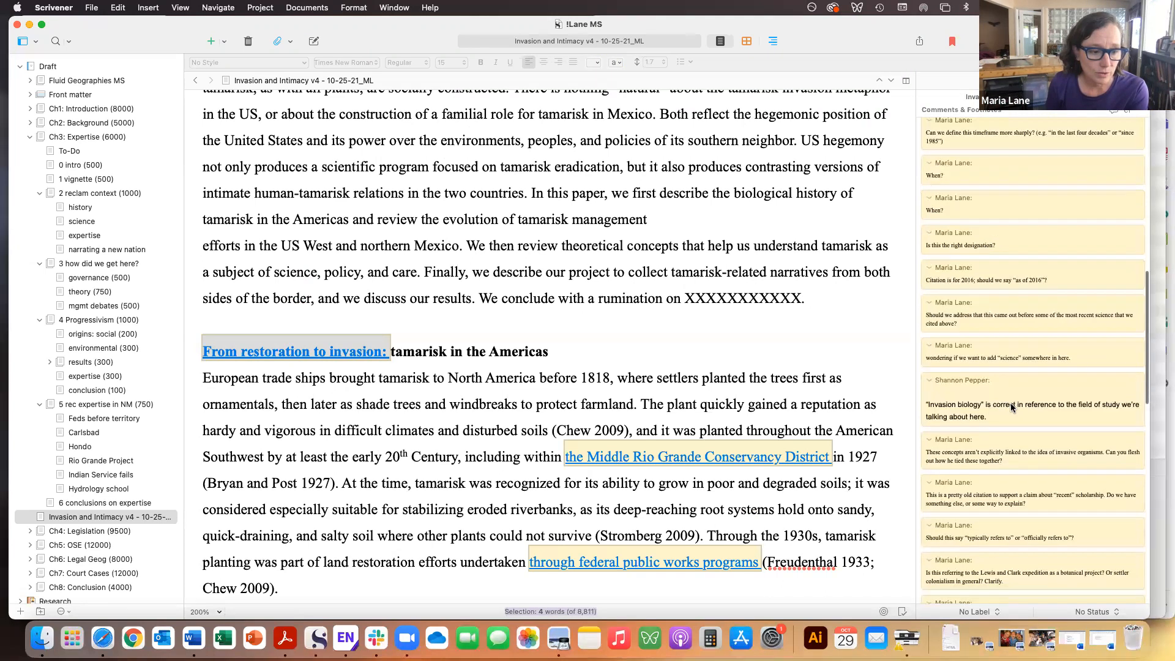
# Go to the passages behind the "Invasion biology", unlinked concepts and old citation comments, then browse the remaining comments and text.
pyautogui.click(1011, 403)
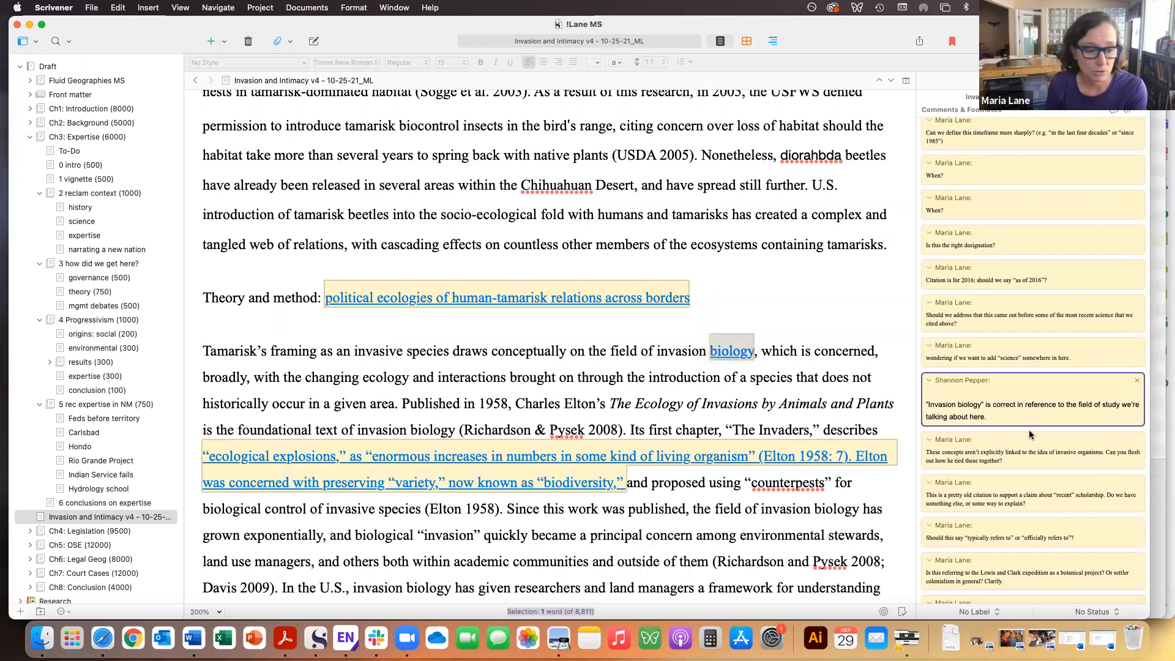
pyautogui.click(1017, 448)
pyautogui.click(1037, 493)
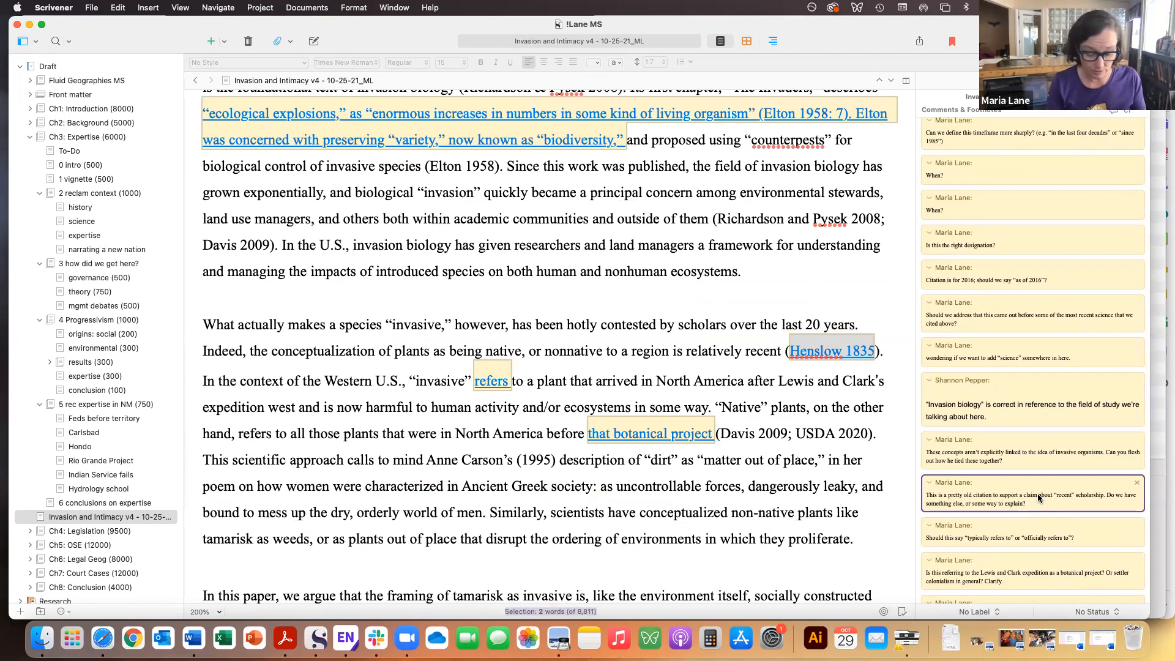
pyautogui.scroll(-10, 1049, 517)
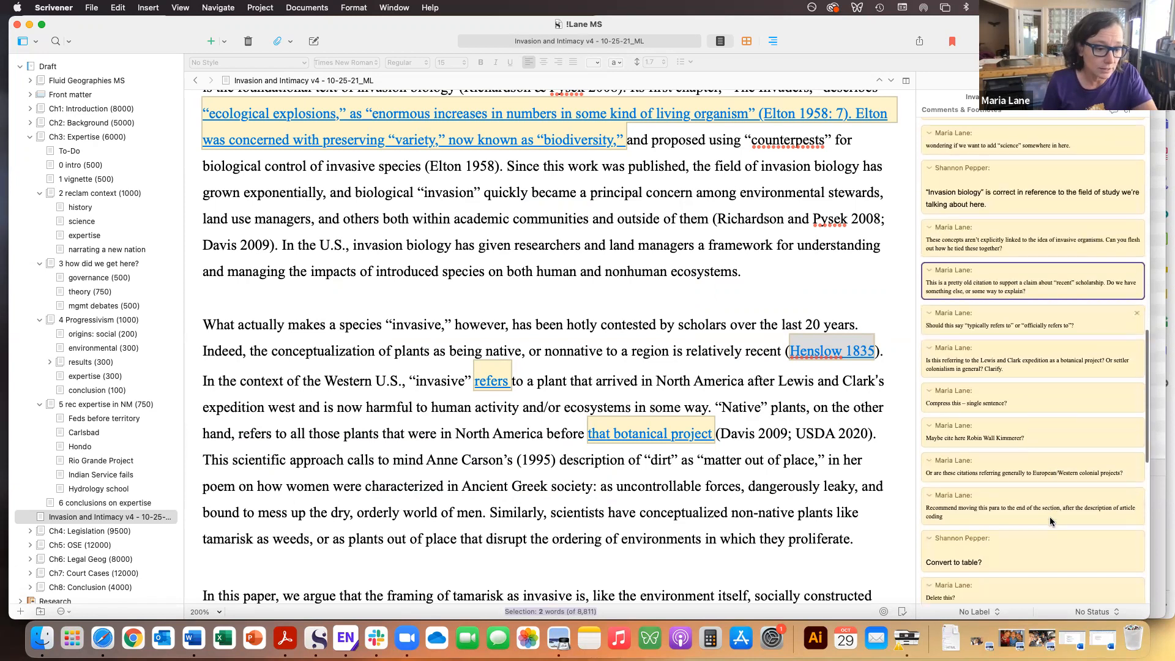
pyautogui.click(525, 458)
pyautogui.scroll(-10, 525, 458)
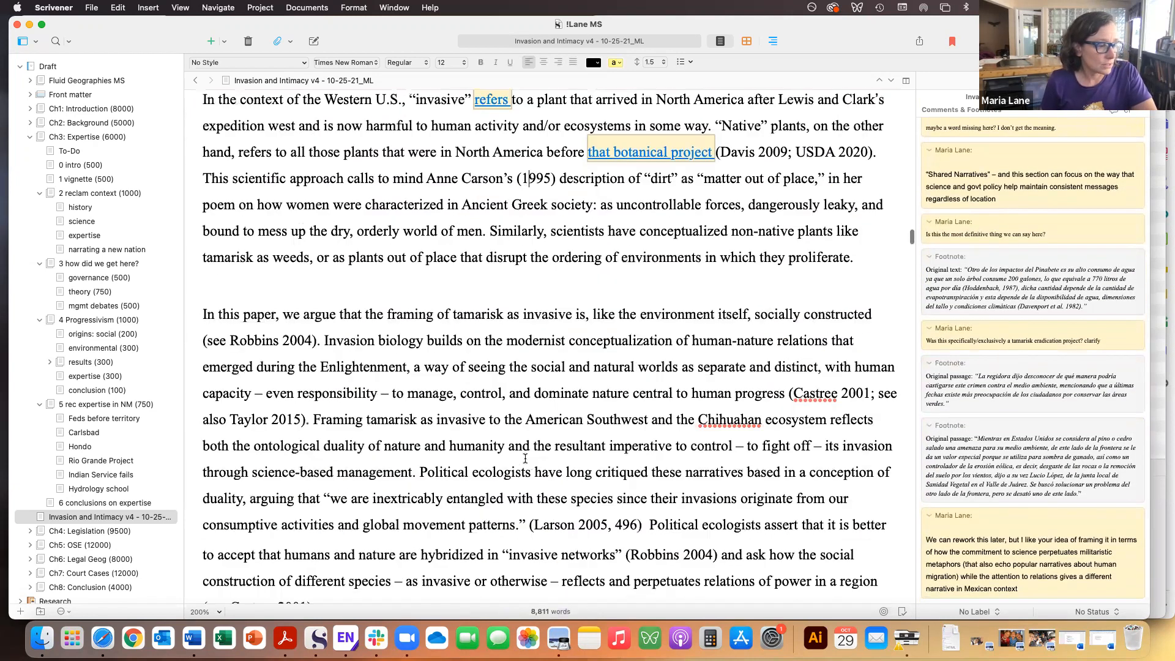
# Read on through the imported Invasion and Intimacy v4 text to the passages on care work and human-nature relations.
pyautogui.scroll(-15, 525, 458)
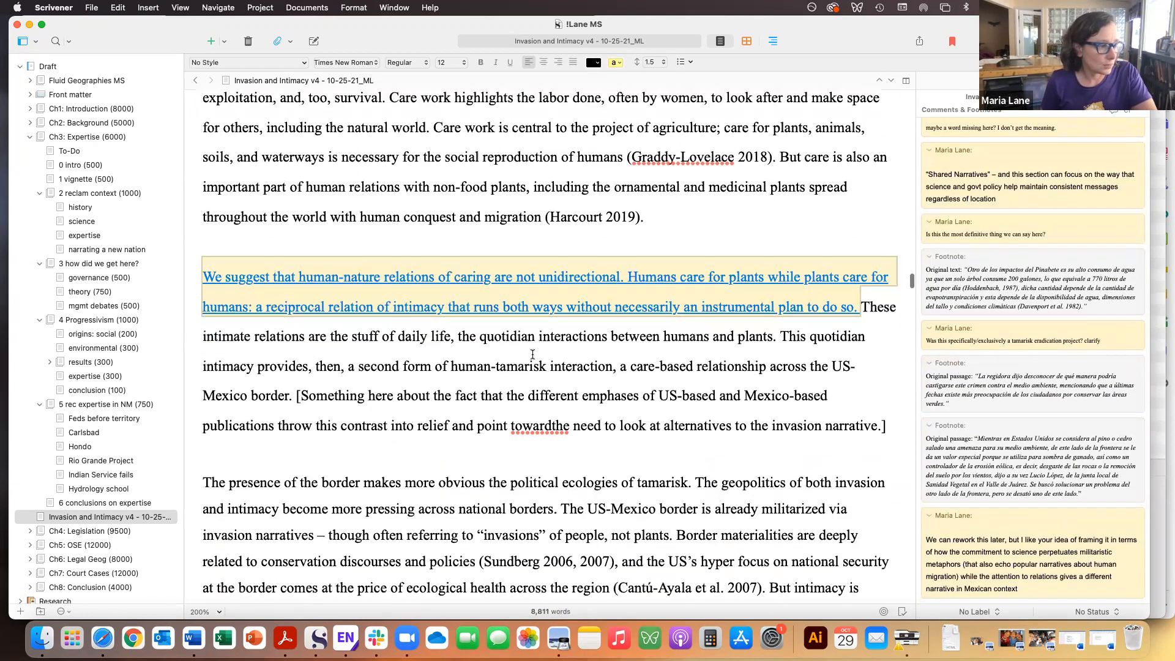
pyautogui.click(645, 194)
pyautogui.click(591, 197)
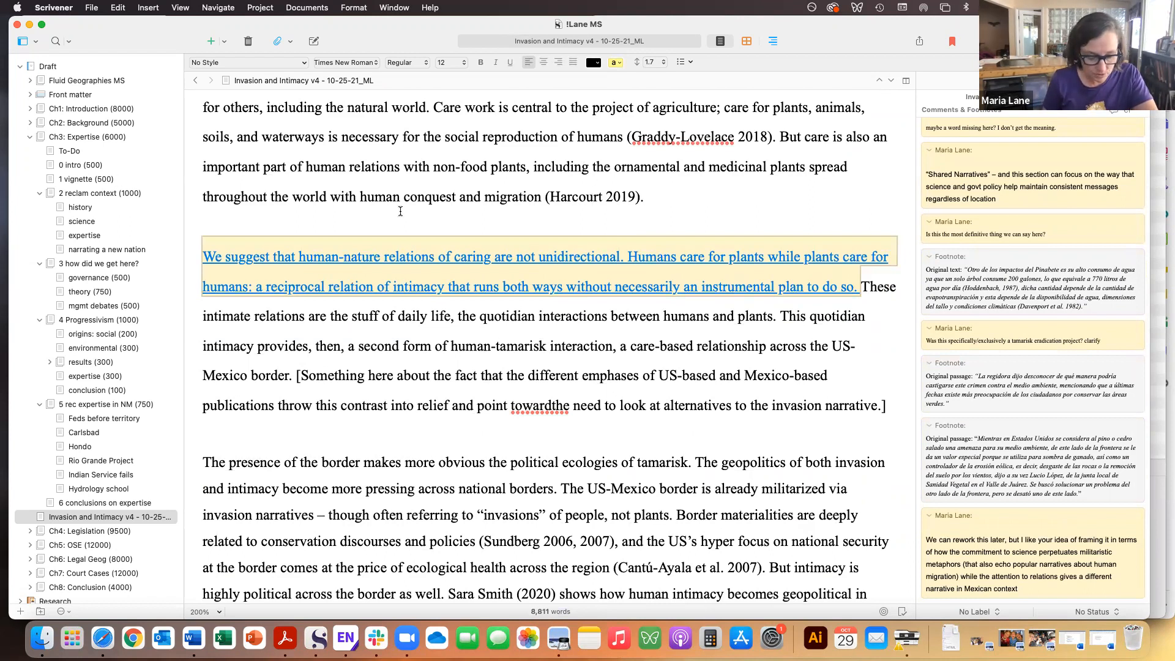
# Collapse and re-expand Ch3: Expertise, open its 2 reclam context section and view that group's subdocuments as one continuous text.
pyautogui.click(29, 137)
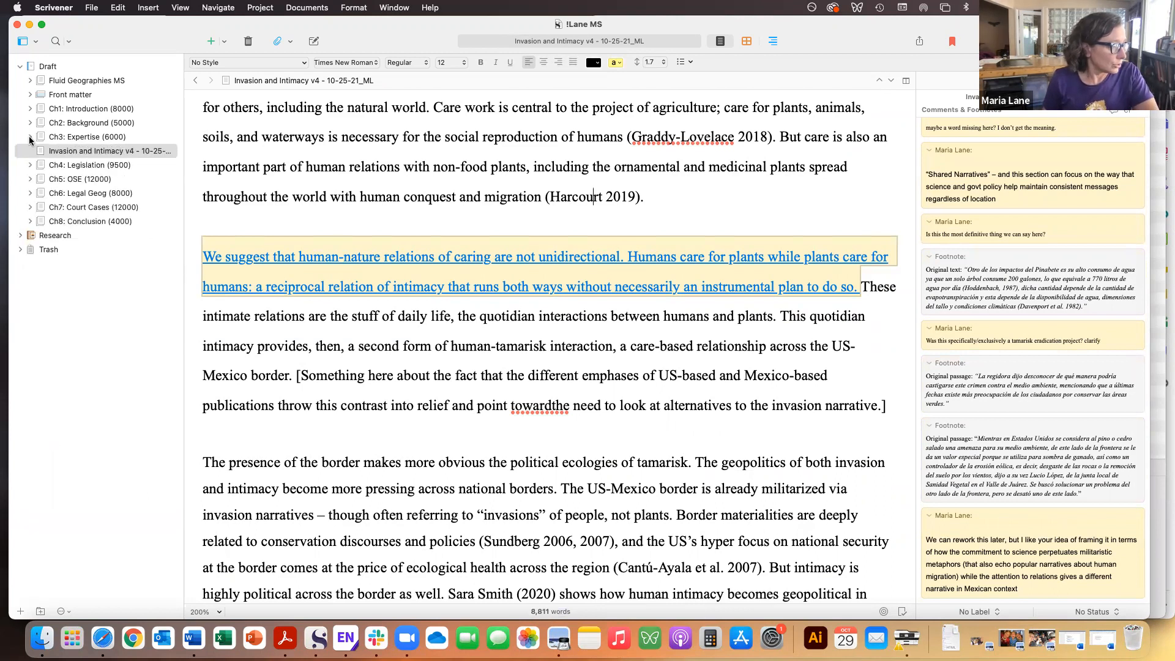
pyautogui.click(30, 137)
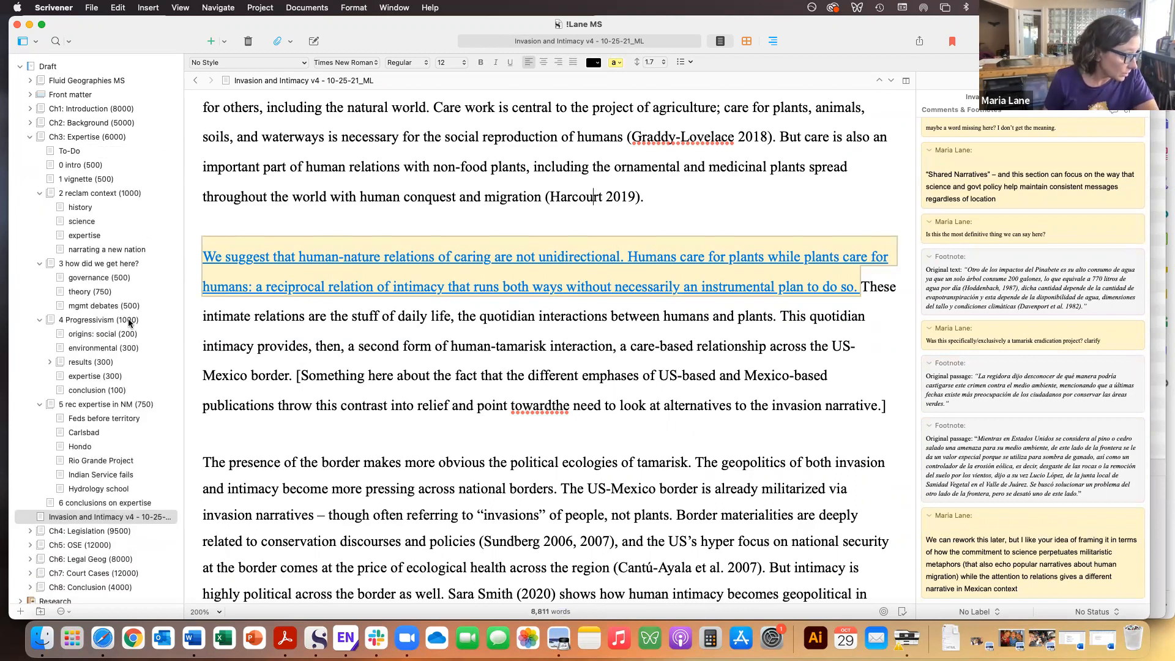
pyautogui.click(100, 195)
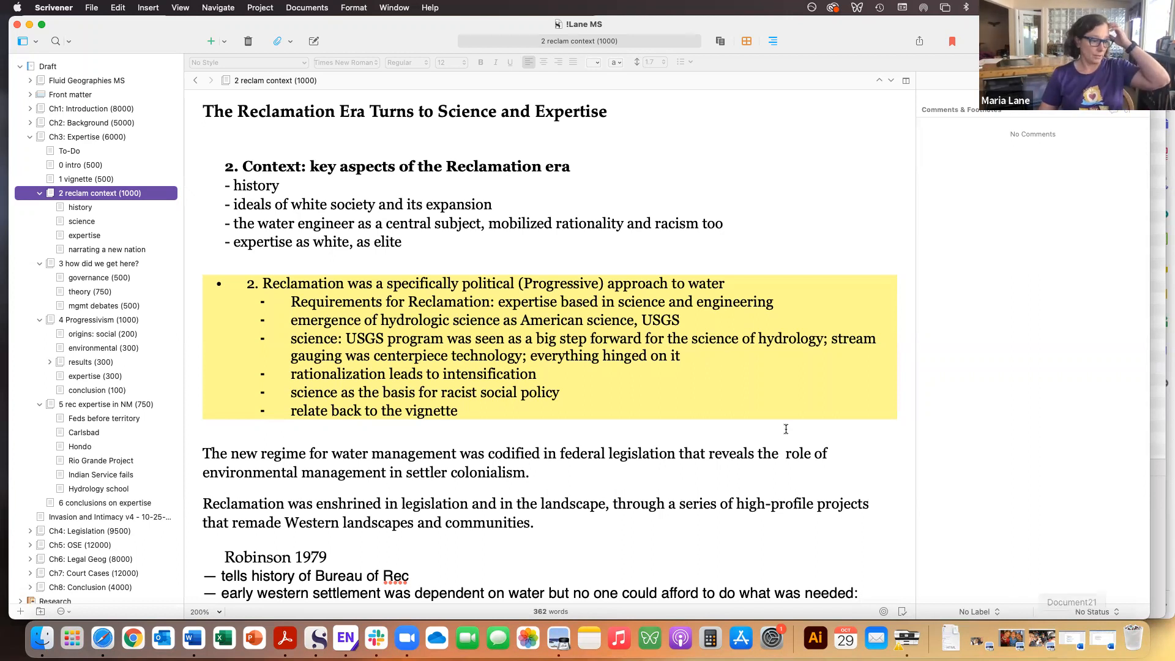
pyautogui.click(703, 502)
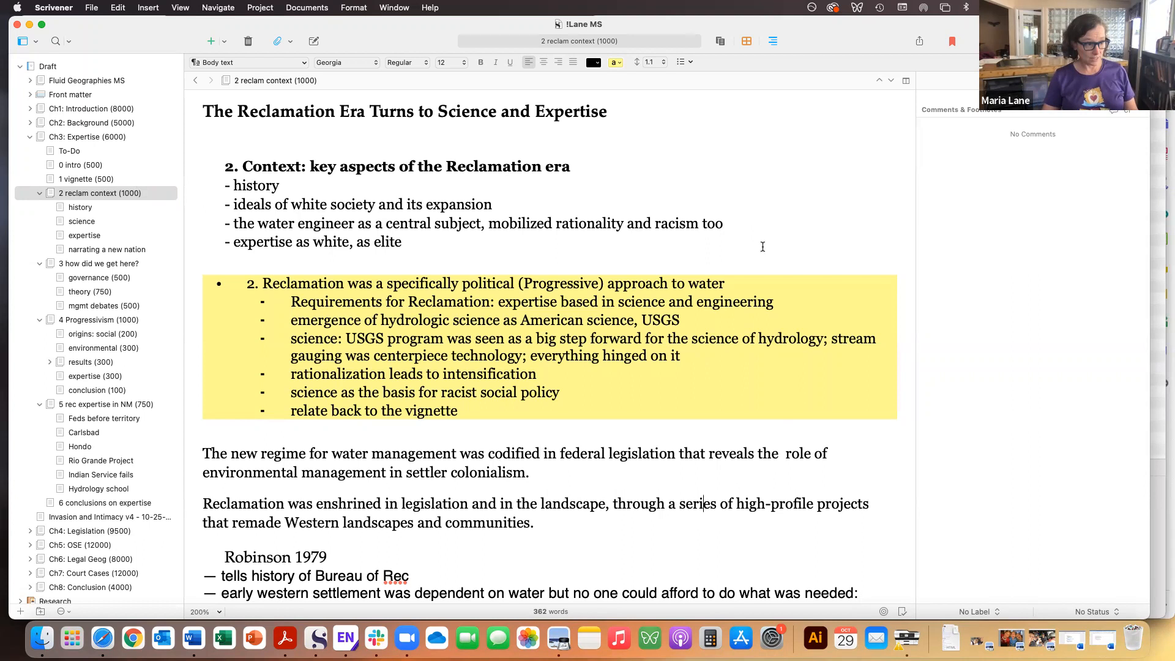
pyautogui.click(653, 194)
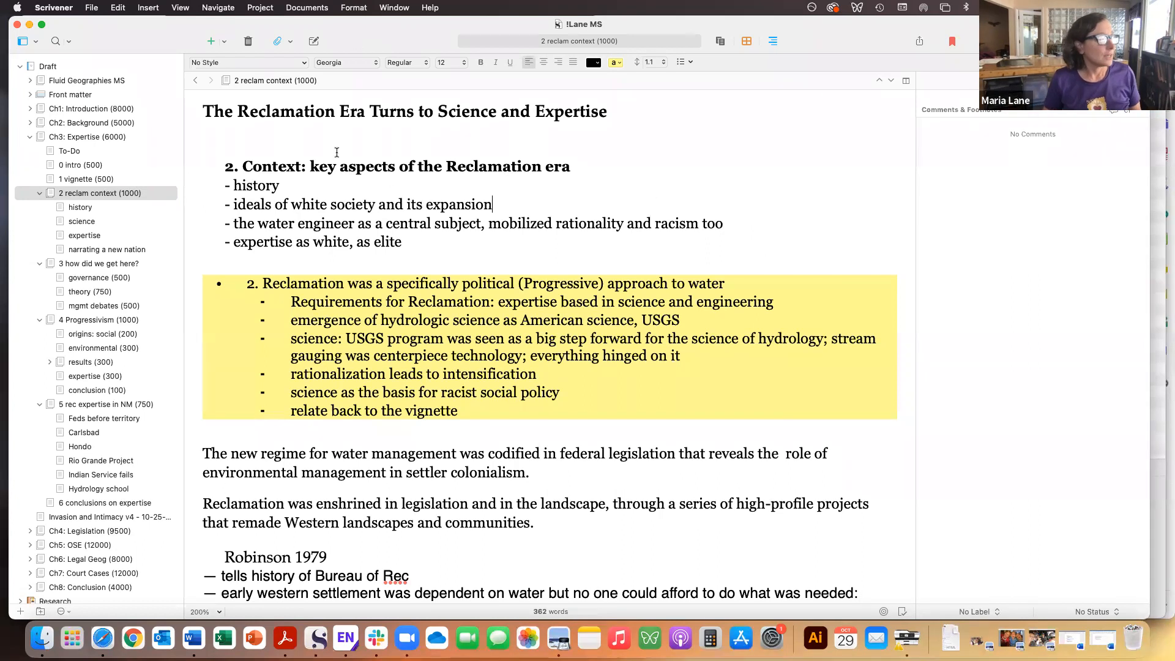
pyautogui.click(717, 43)
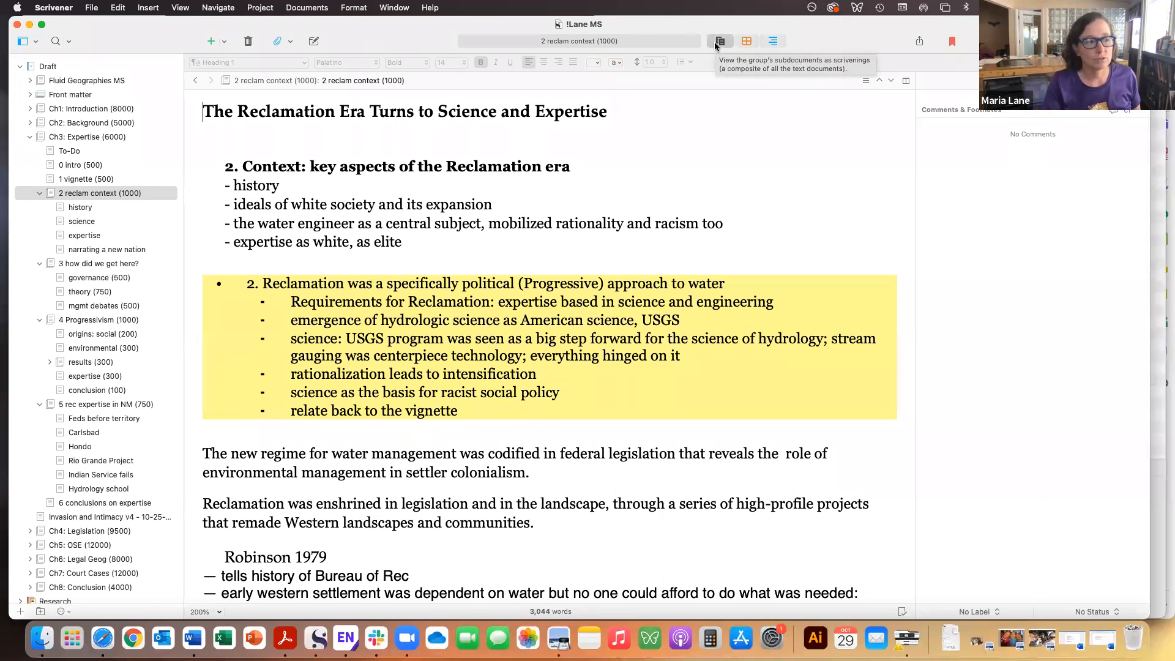
# Look through the individual Ch3 subsections science, expertise, governance, mgmt debates, theory and narrating a new nation, and return to science.
pyautogui.click(83, 222)
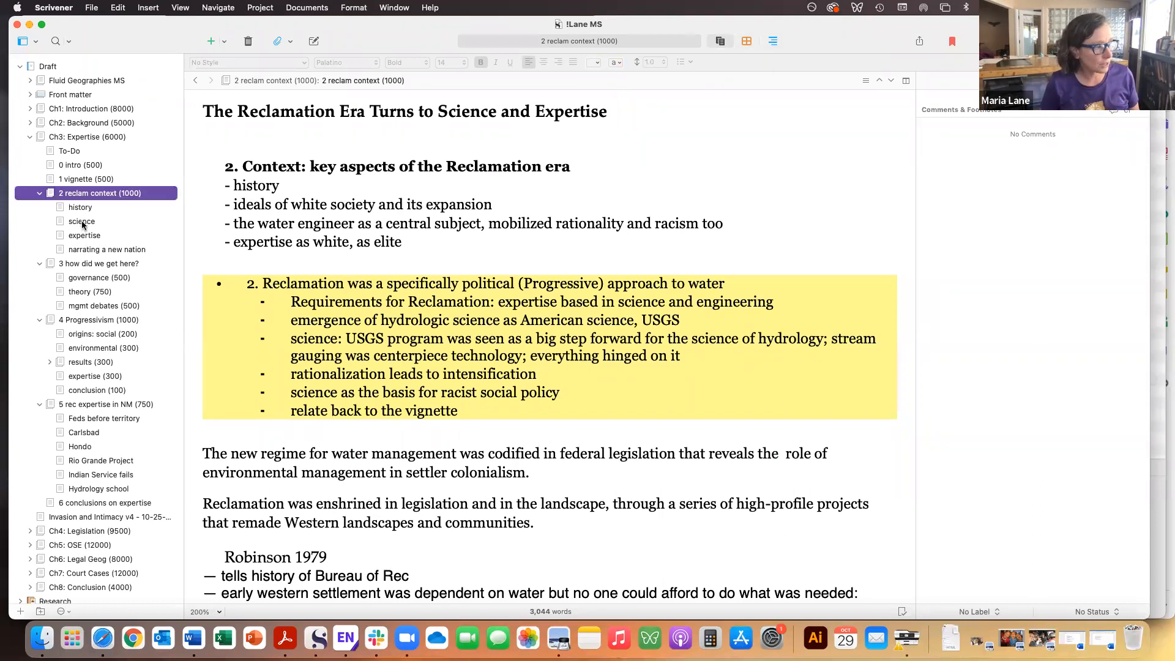
pyautogui.click(83, 223)
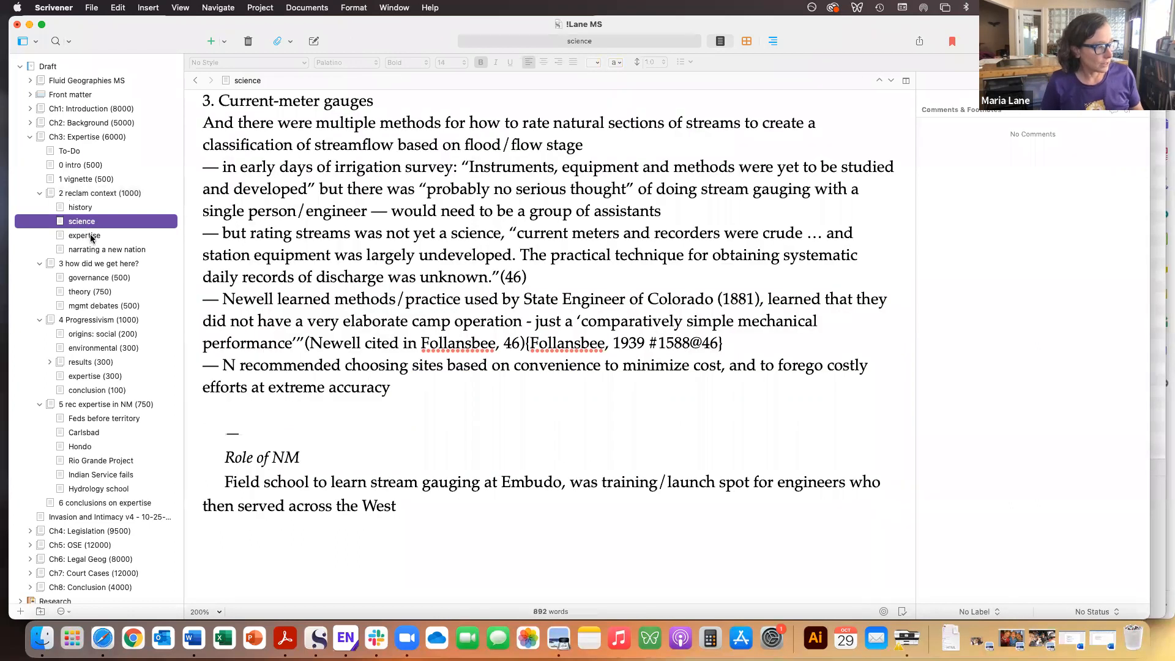
pyautogui.click(91, 237)
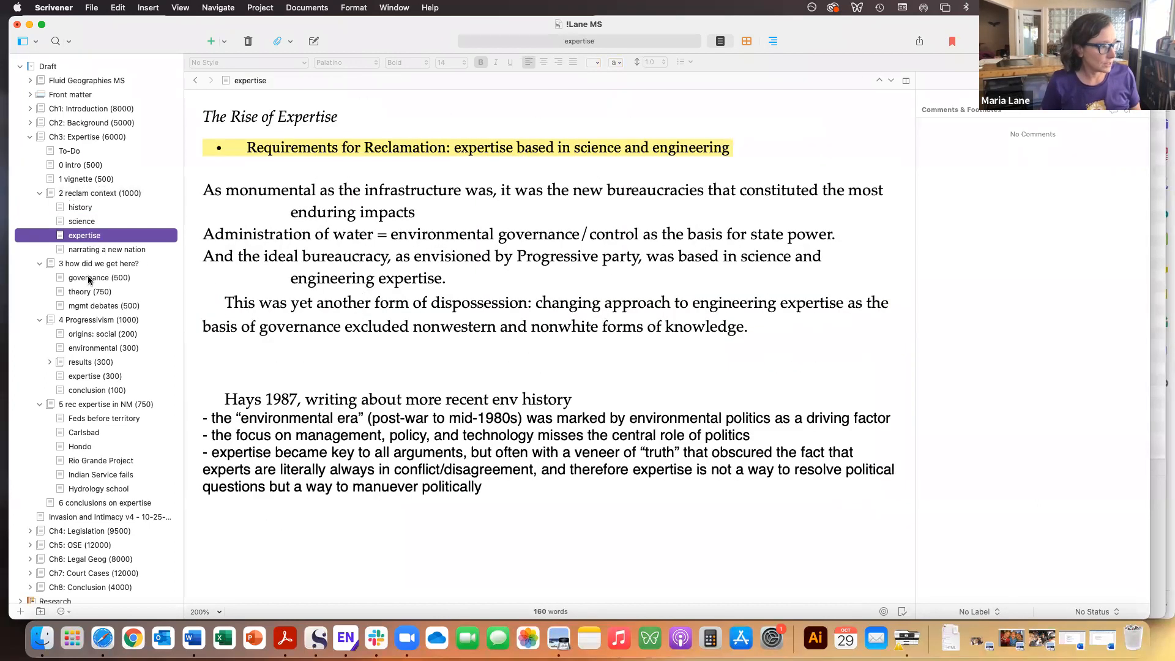
pyautogui.click(89, 278)
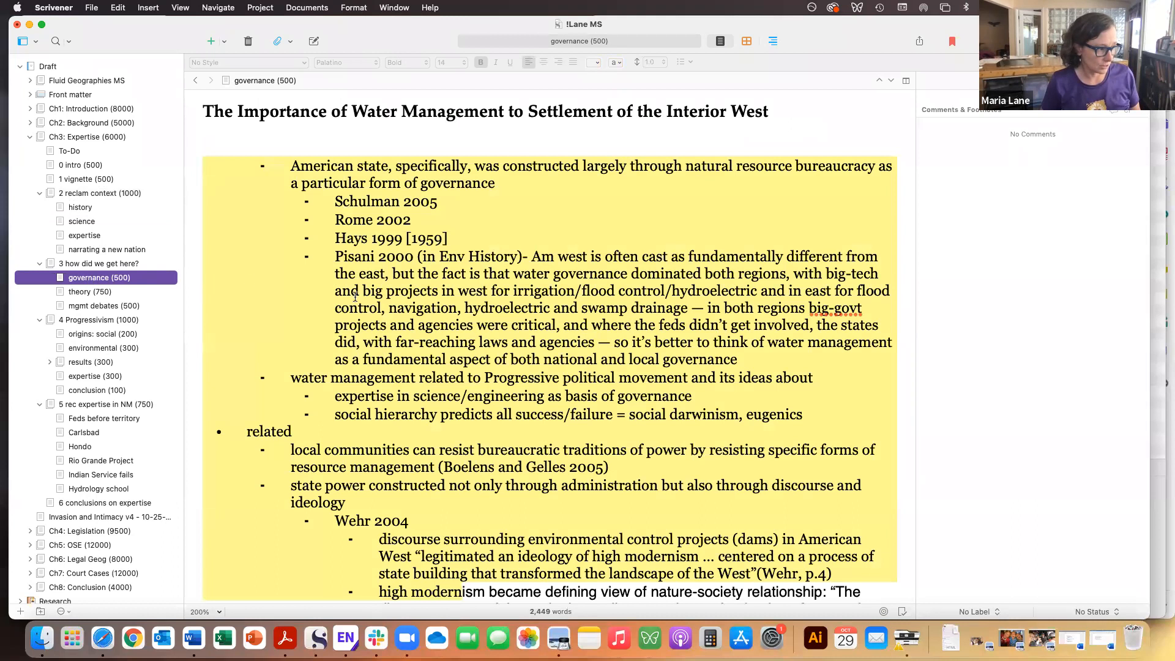
pyautogui.click(459, 317)
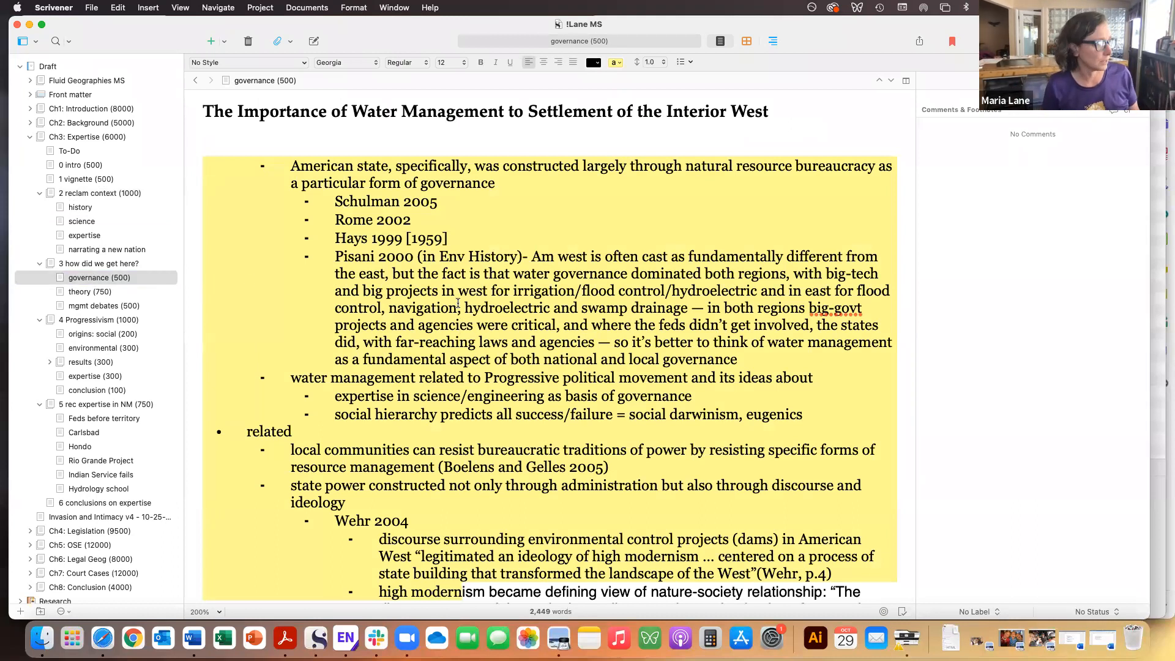
pyautogui.click(97, 306)
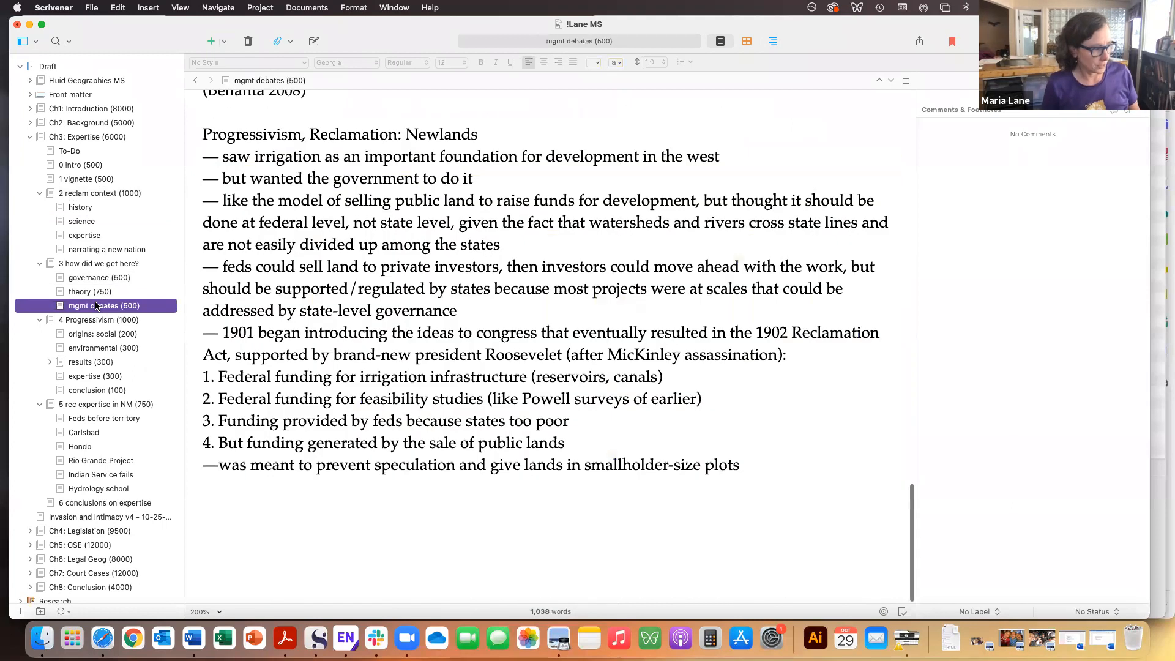
pyautogui.click(105, 293)
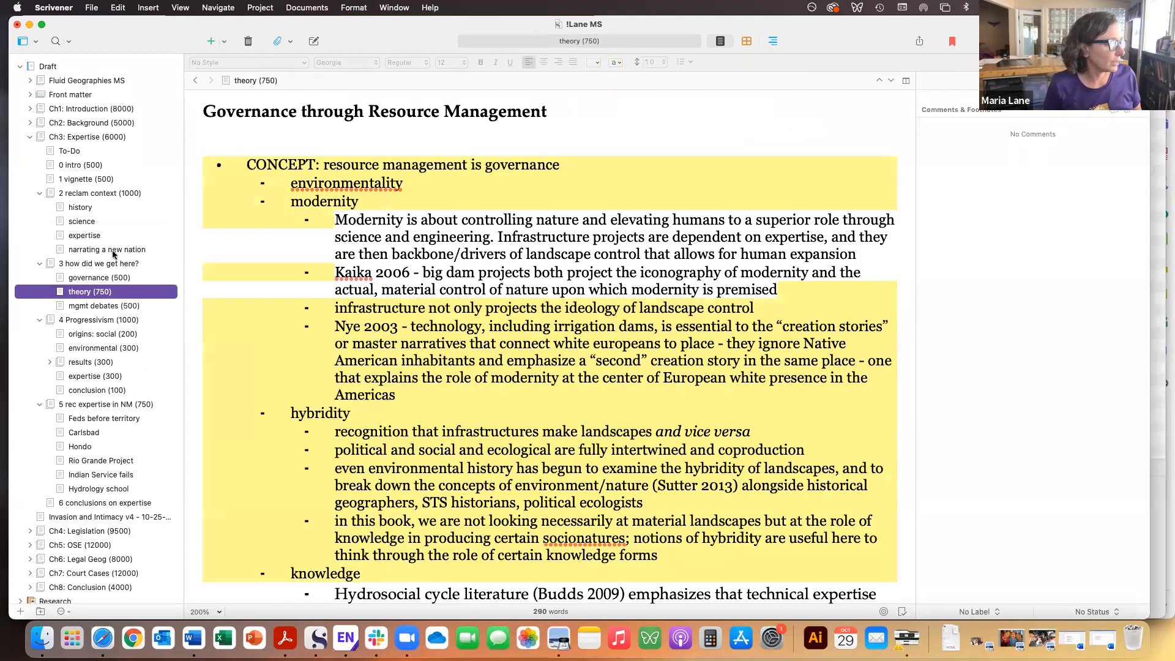
pyautogui.click(101, 248)
pyautogui.click(93, 225)
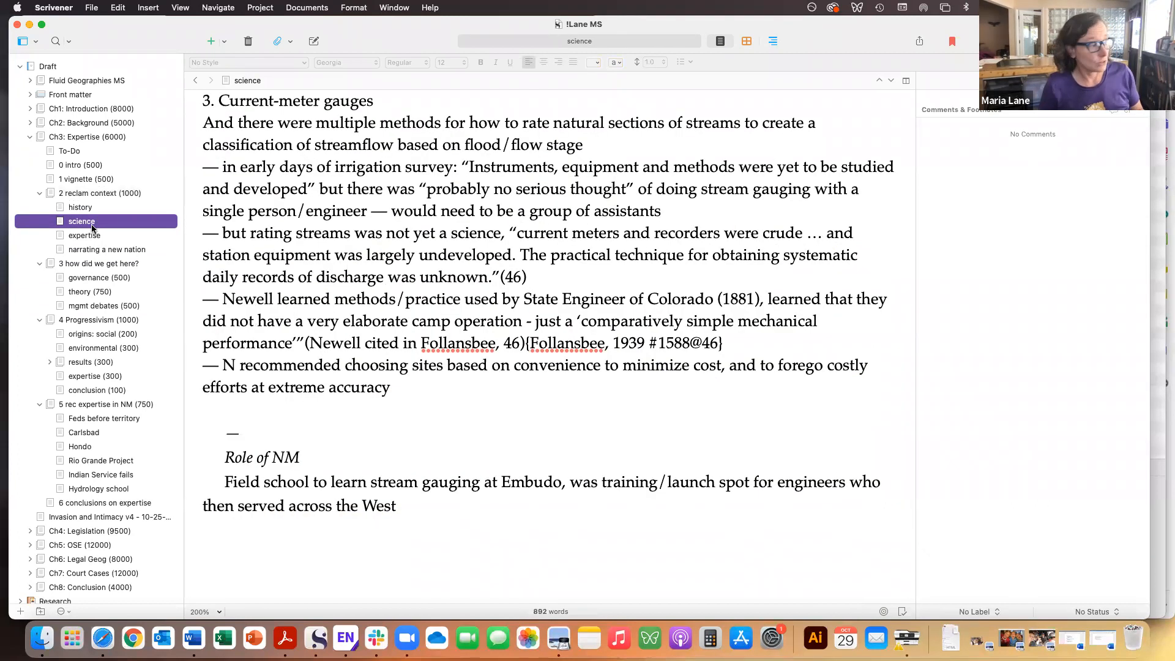
# Select 2 reclam context through narrating a new nation, view them together as one continuous text and read through it.
pyautogui.click(87, 195)
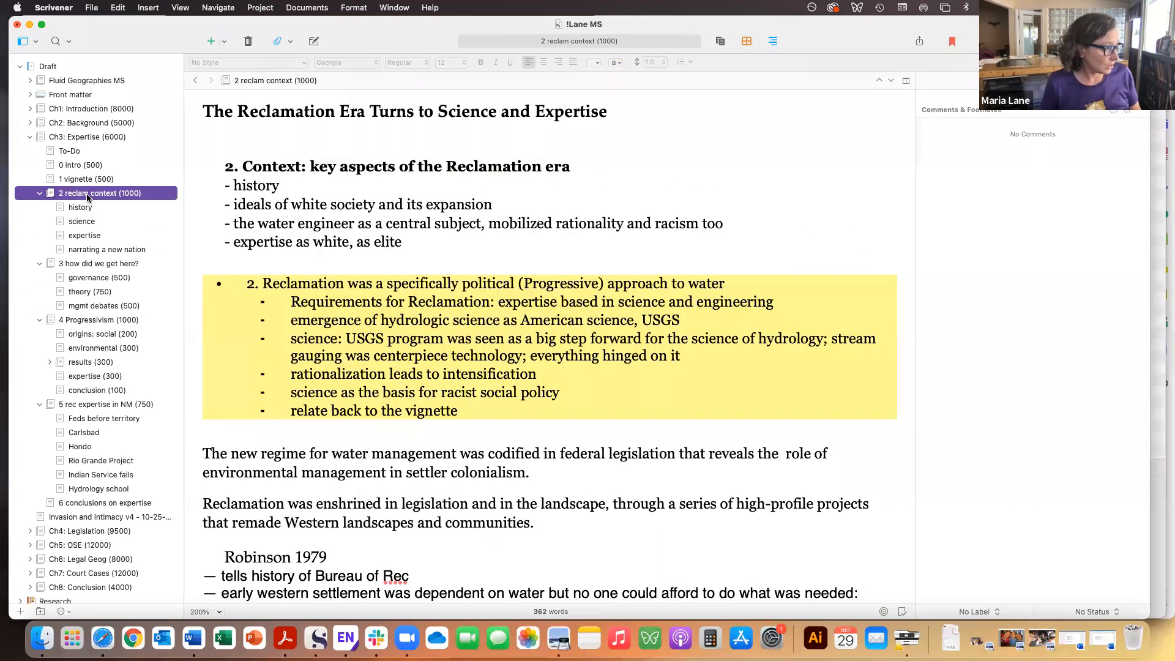
pyautogui.keyDown('shift'); pyautogui.click(88, 250); pyautogui.keyUp('shift')
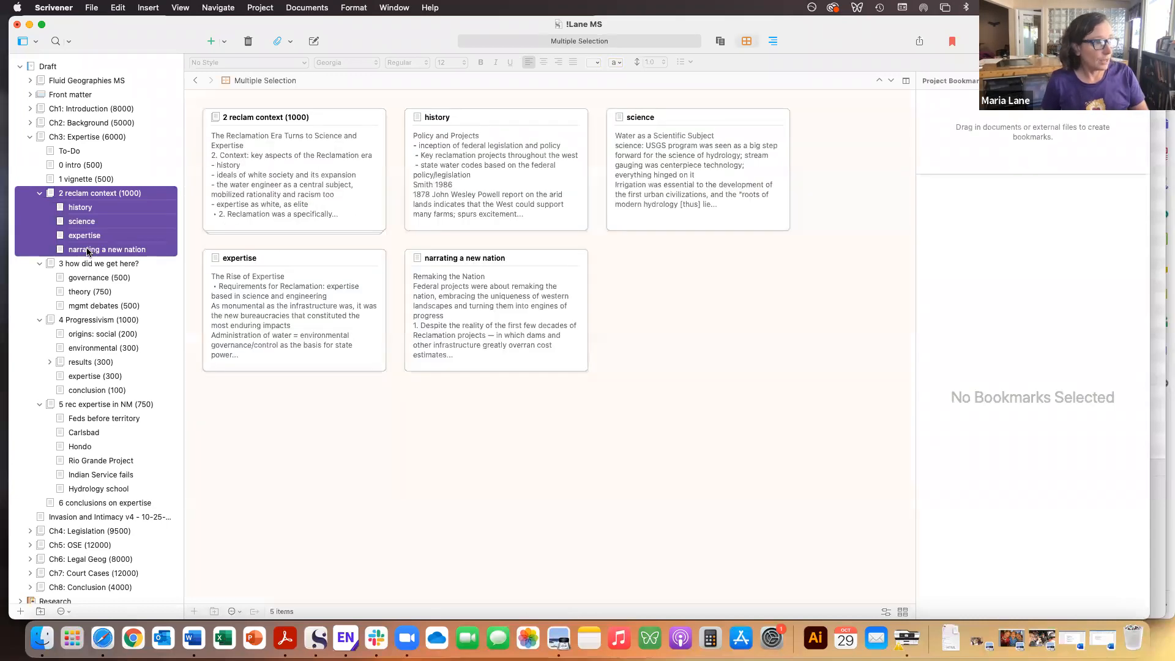
pyautogui.click(720, 41)
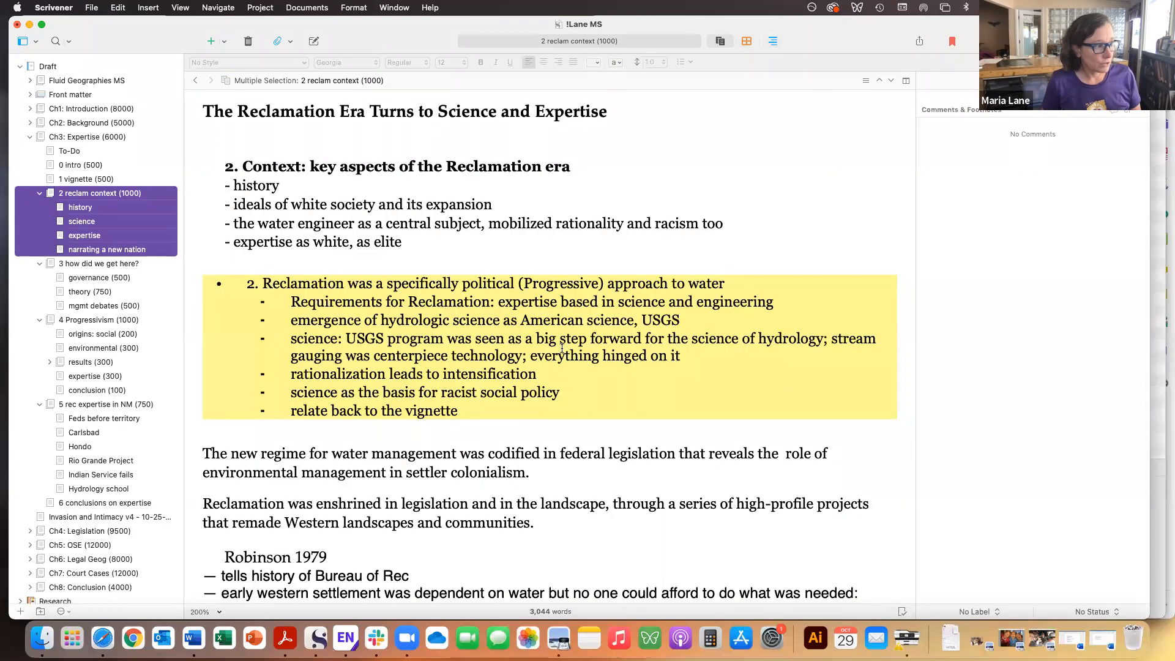
pyautogui.scroll(-20, 576, 373)
pyautogui.scroll(-20, 588, 404)
pyautogui.scroll(20, 589, 405)
pyautogui.scroll(15, 589, 405)
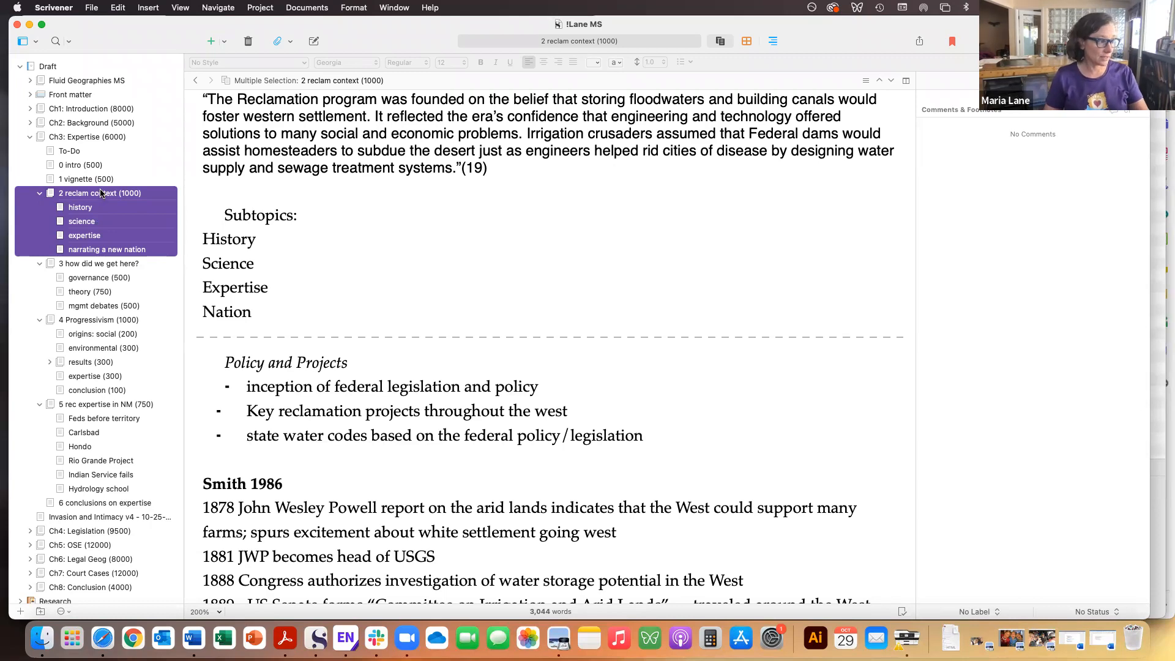
pyautogui.scroll(-15, 167, 304)
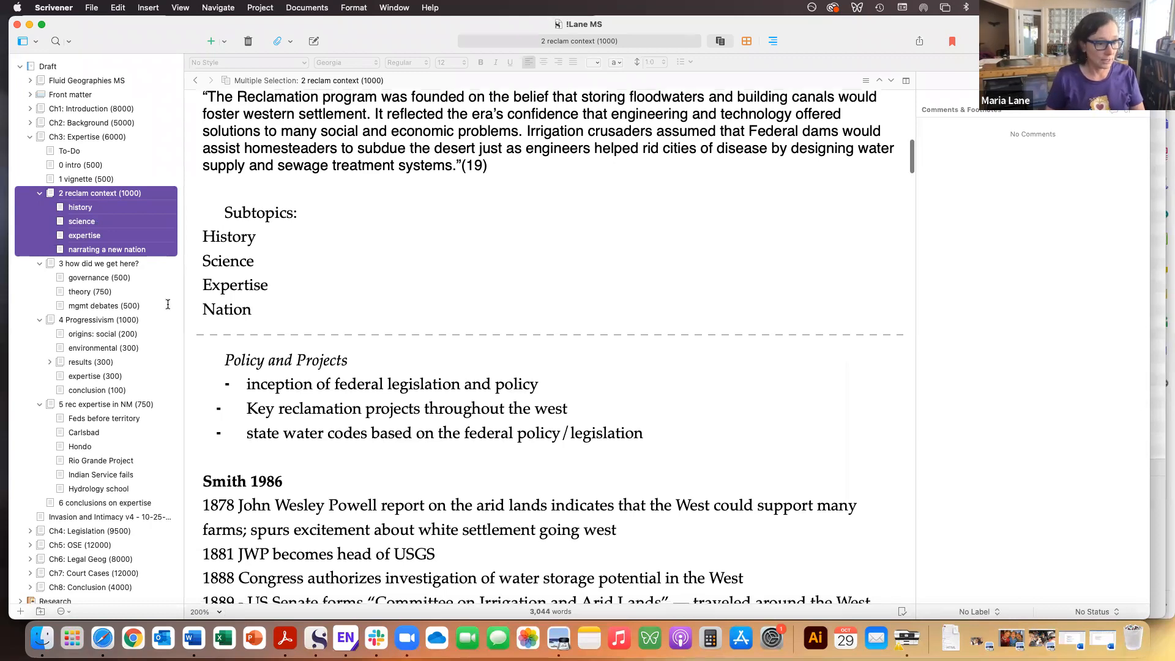
pyautogui.scroll(-20, 361, 462)
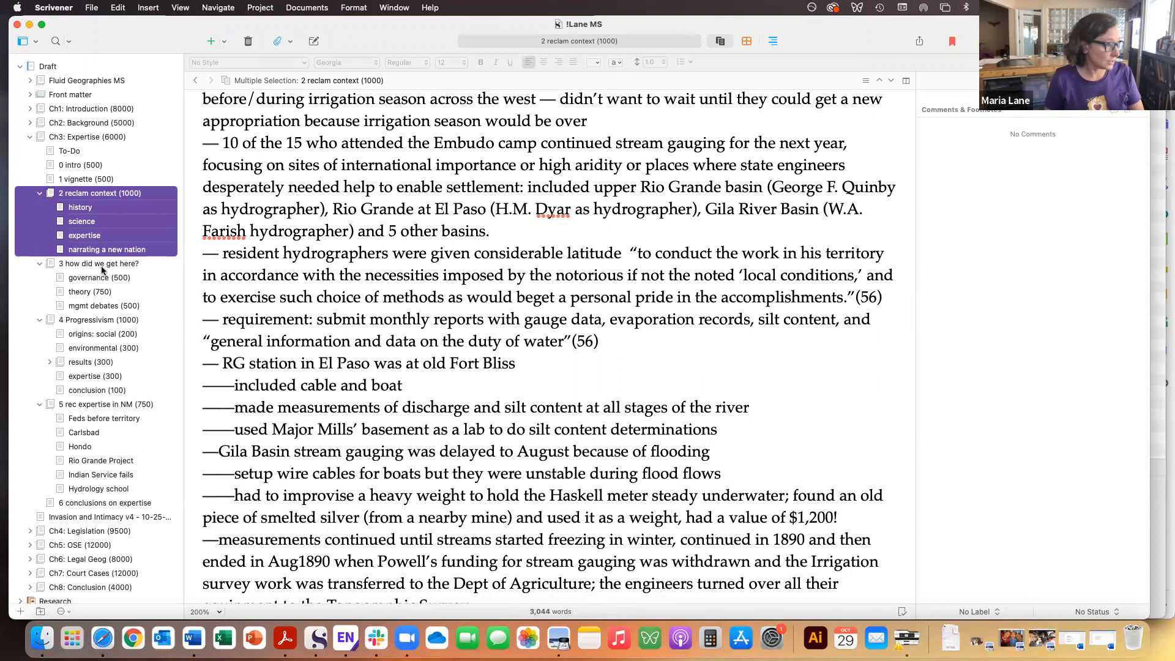
# Select all of Ch3: Expertise through 6 conclusions on expertise, read through the combined chapter text and check its word count.
pyautogui.click(129, 196)
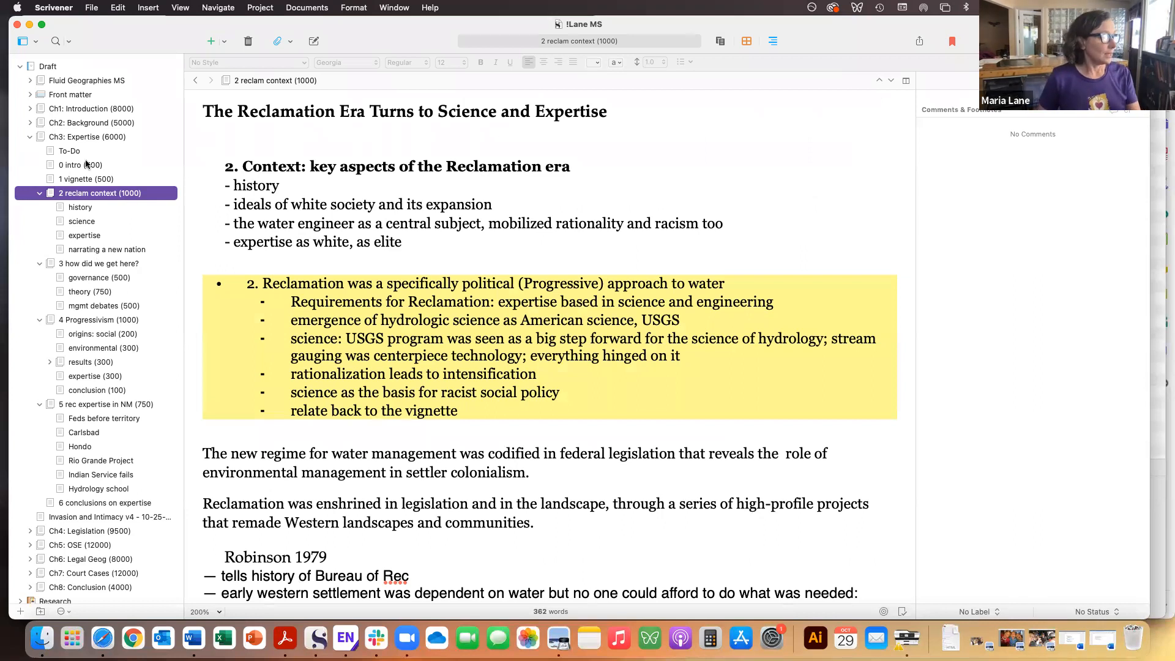
pyautogui.click(85, 137)
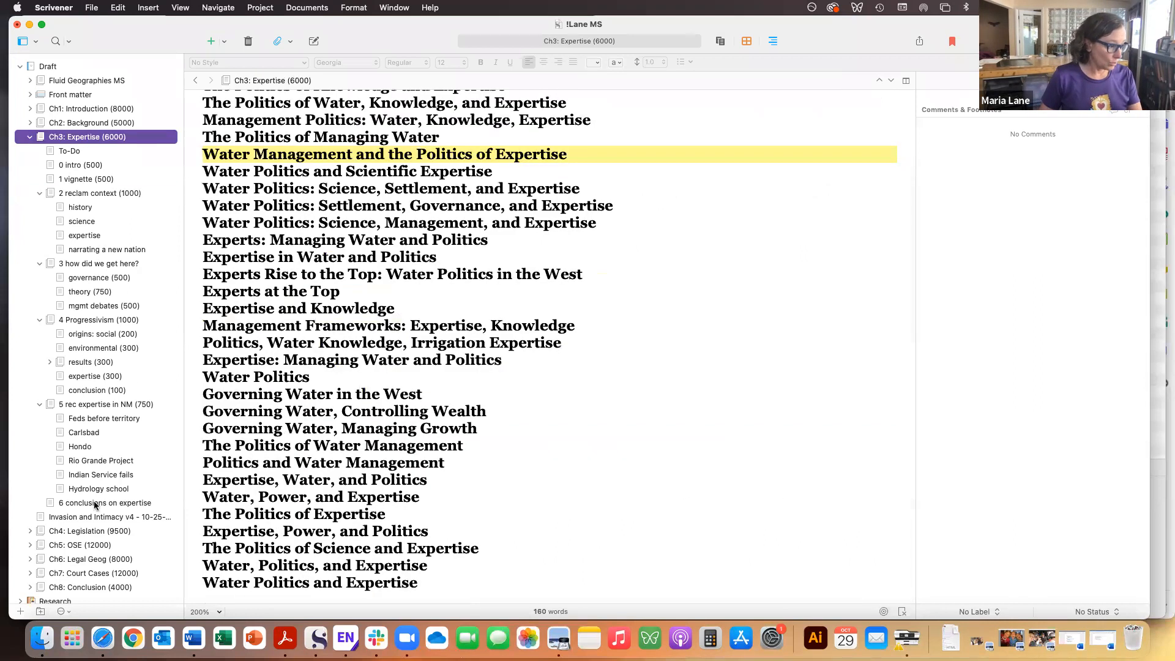
pyautogui.keyDown('shift'); pyautogui.click(94, 503); pyautogui.keyUp('shift')
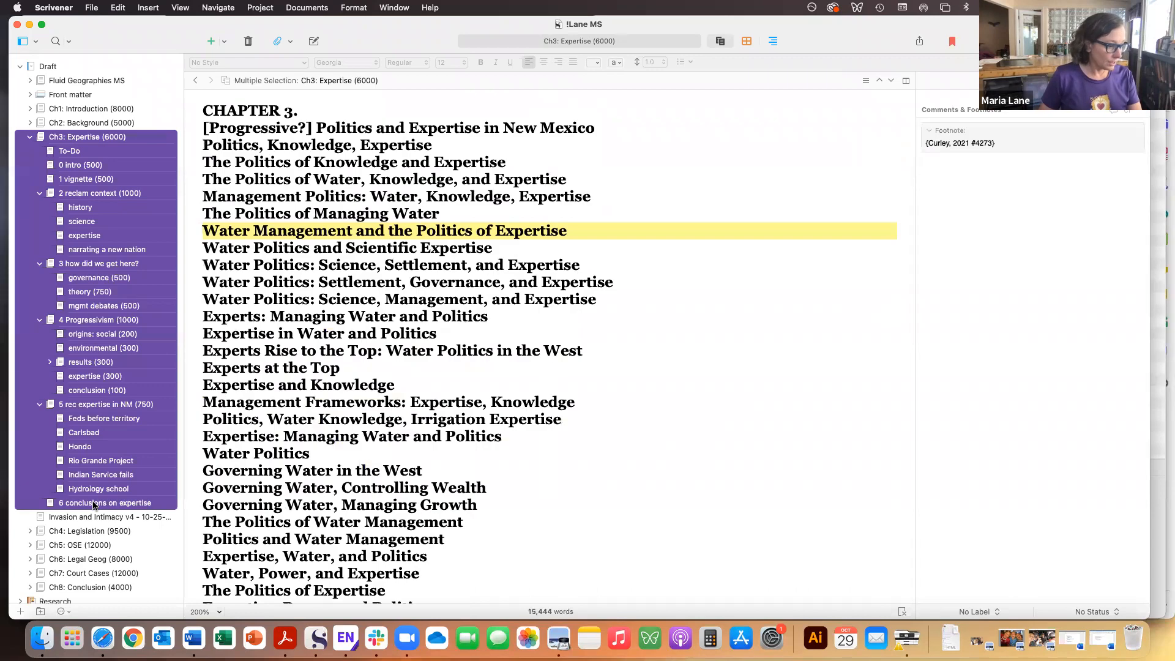
pyautogui.scroll(-20, 432, 399)
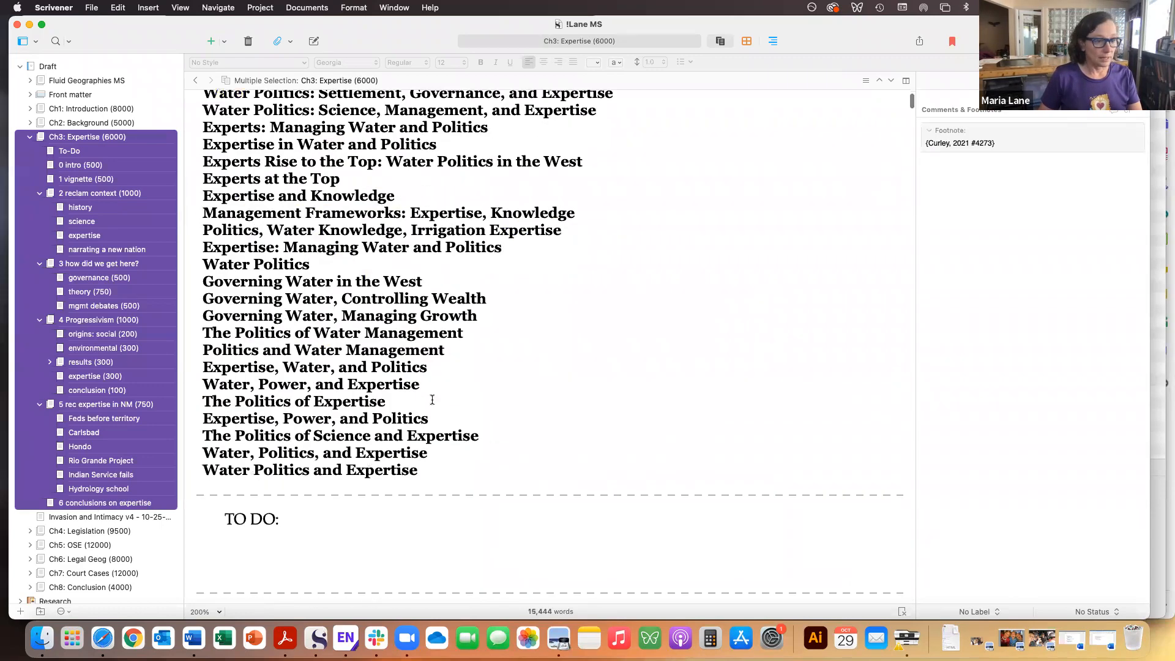
pyautogui.scroll(-20, 432, 399)
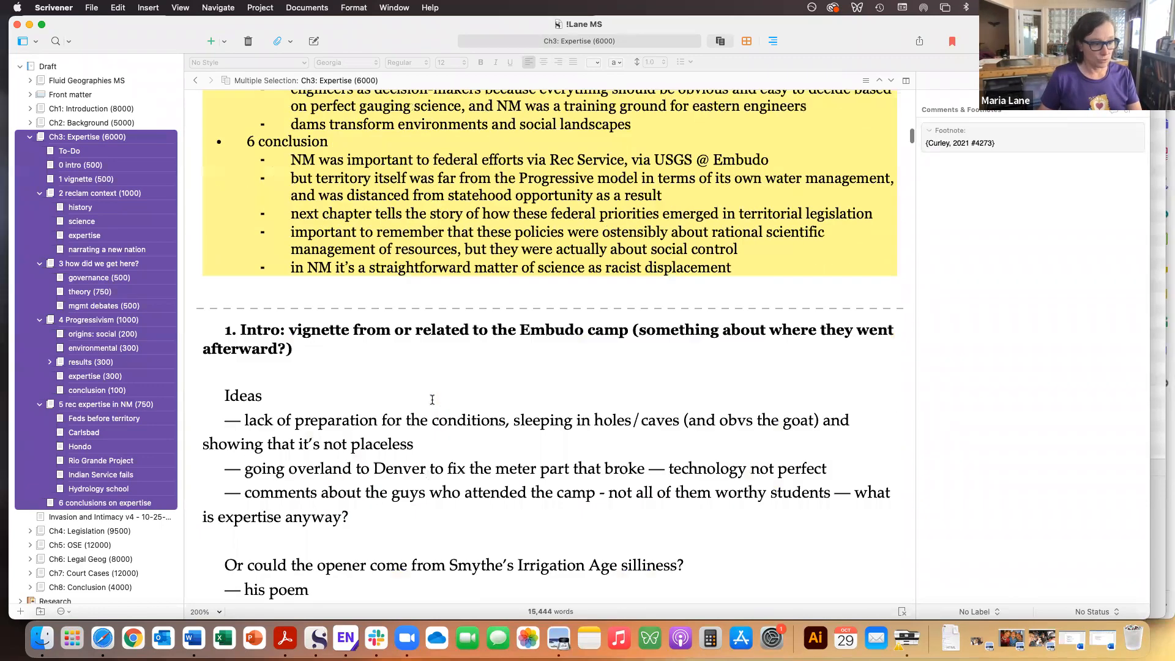
pyautogui.scroll(-3, 432, 399)
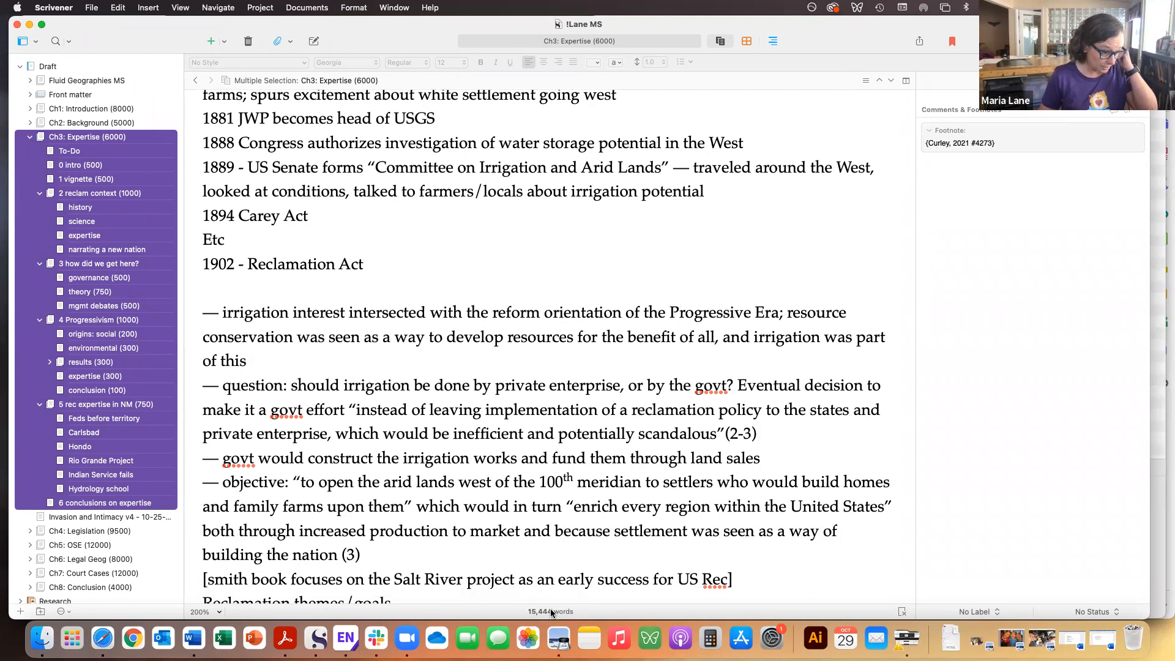
pyautogui.moveTo(585, 611)
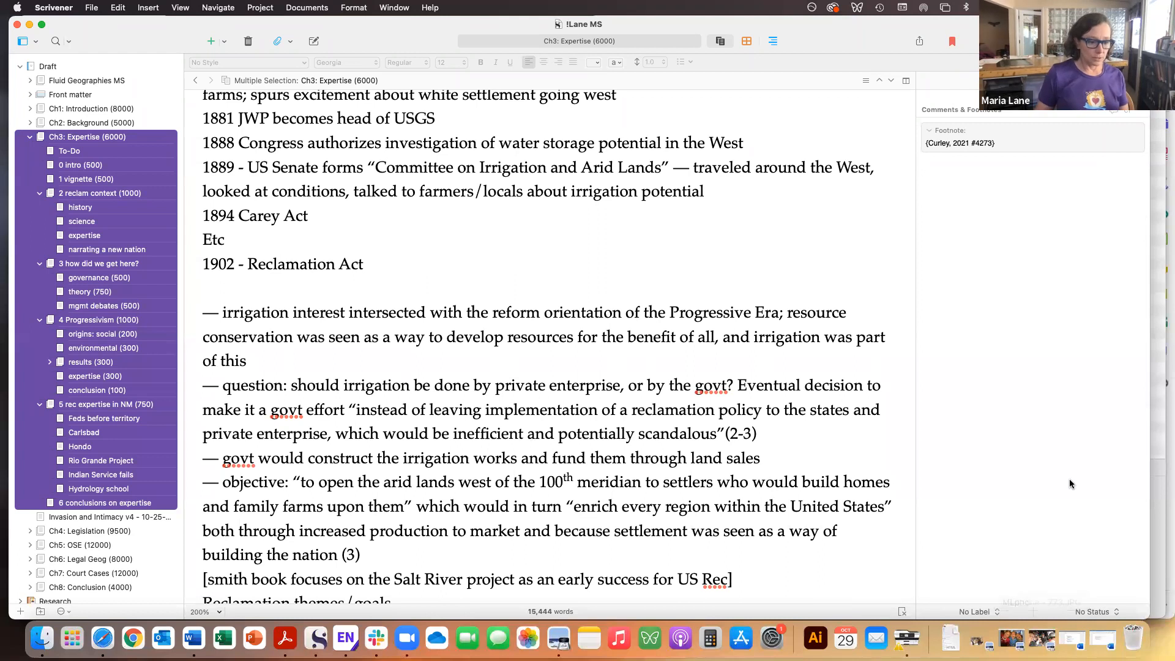
# View the selected Ch3 documents as index cards, and show cards for all top-level items from Fluid Geographies MS through Ch8: Conclusion.
pyautogui.click(361, 385)
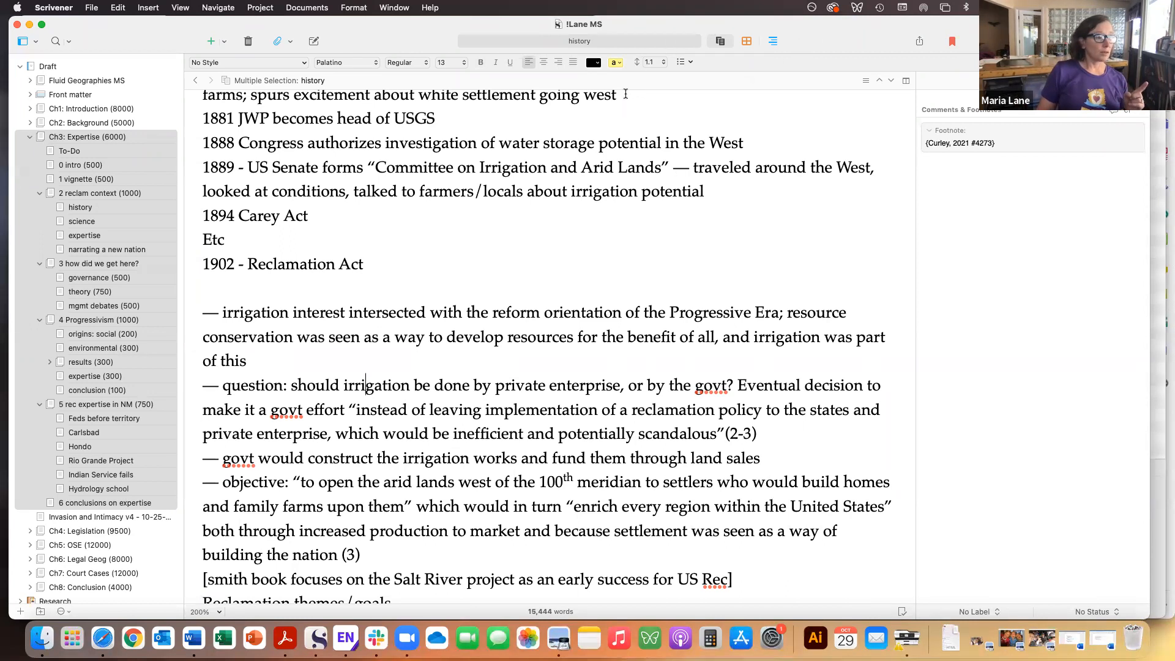
pyautogui.click(749, 45)
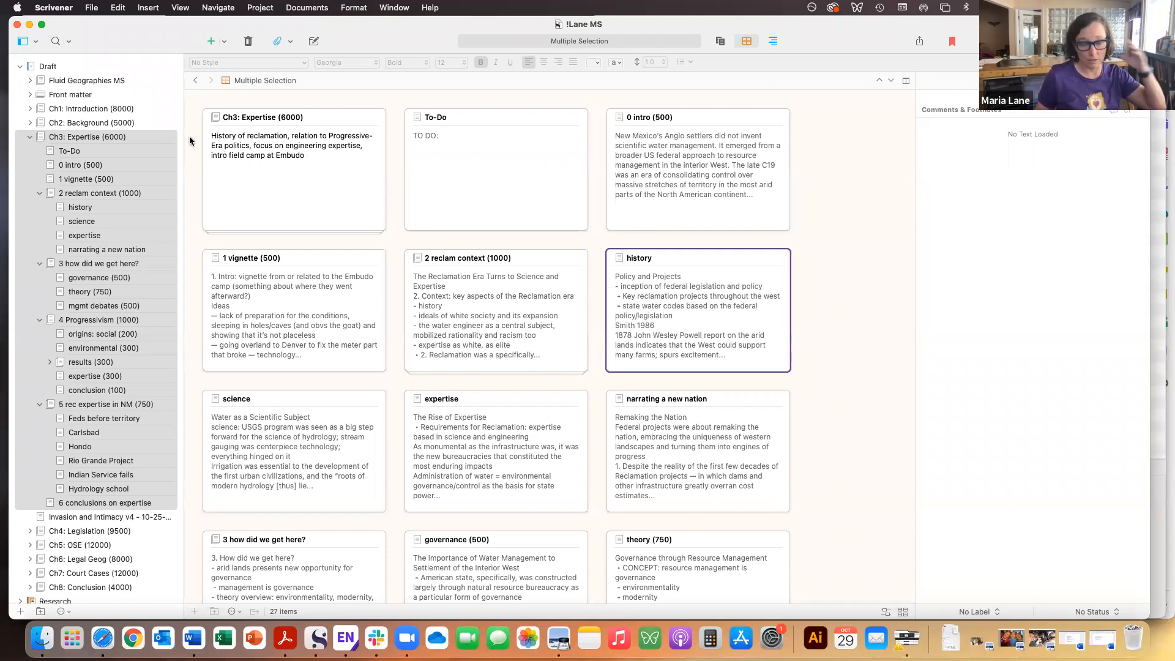
pyautogui.click(71, 80)
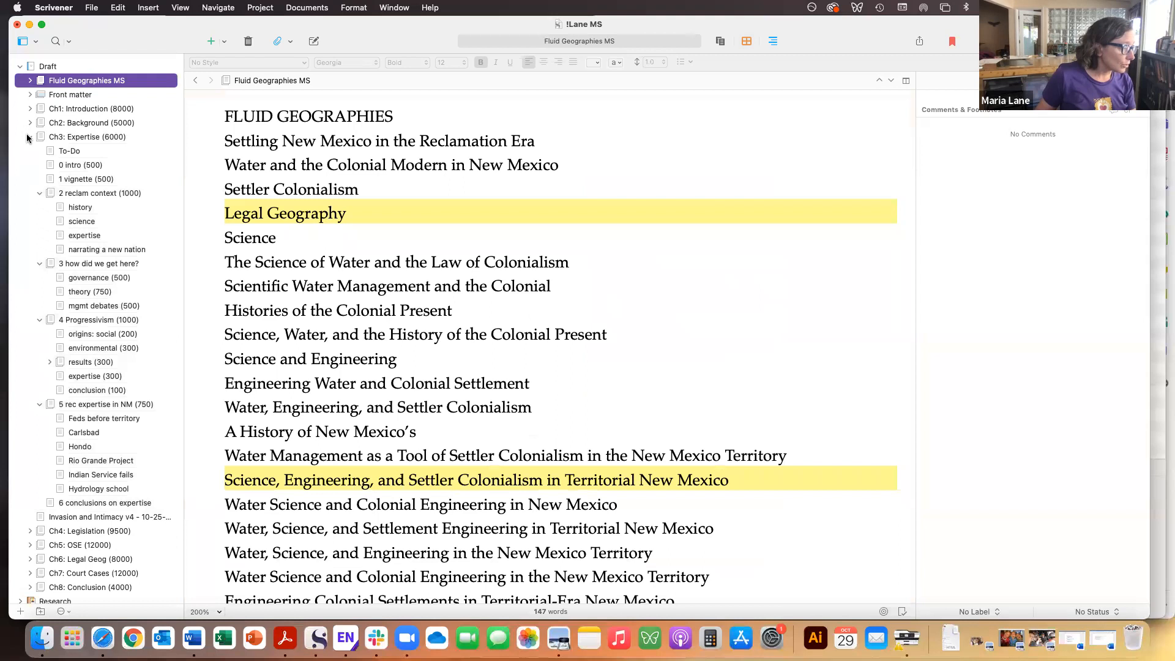
pyautogui.click(29, 137)
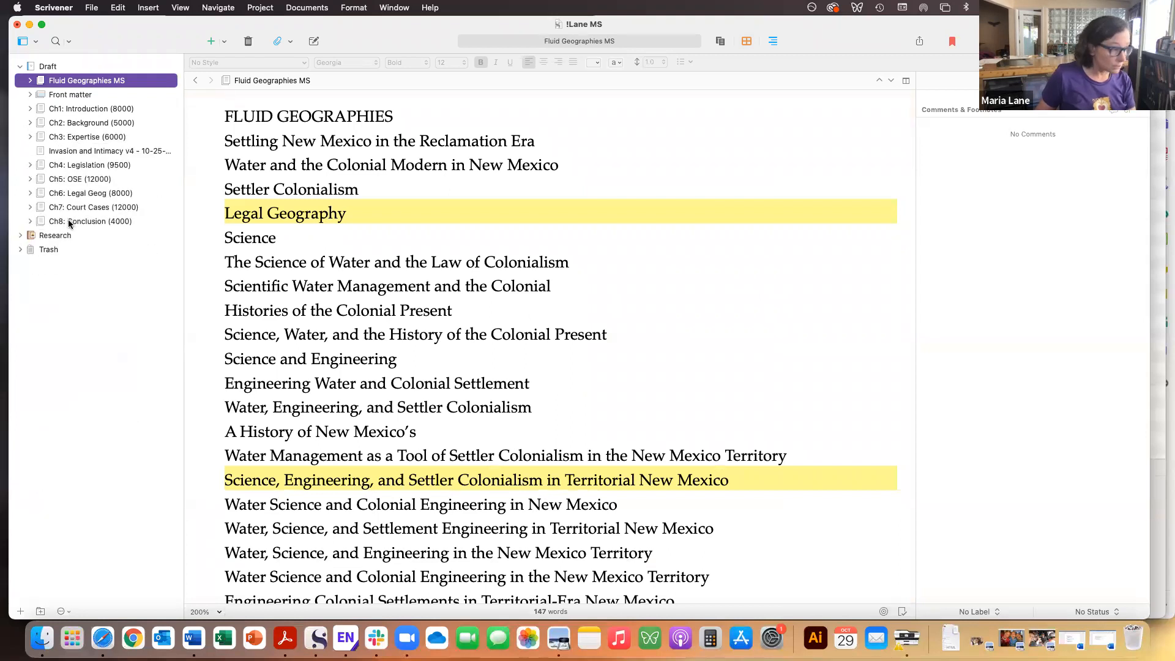
pyautogui.keyDown('shift'); pyautogui.click(69, 222); pyautogui.keyUp('shift')
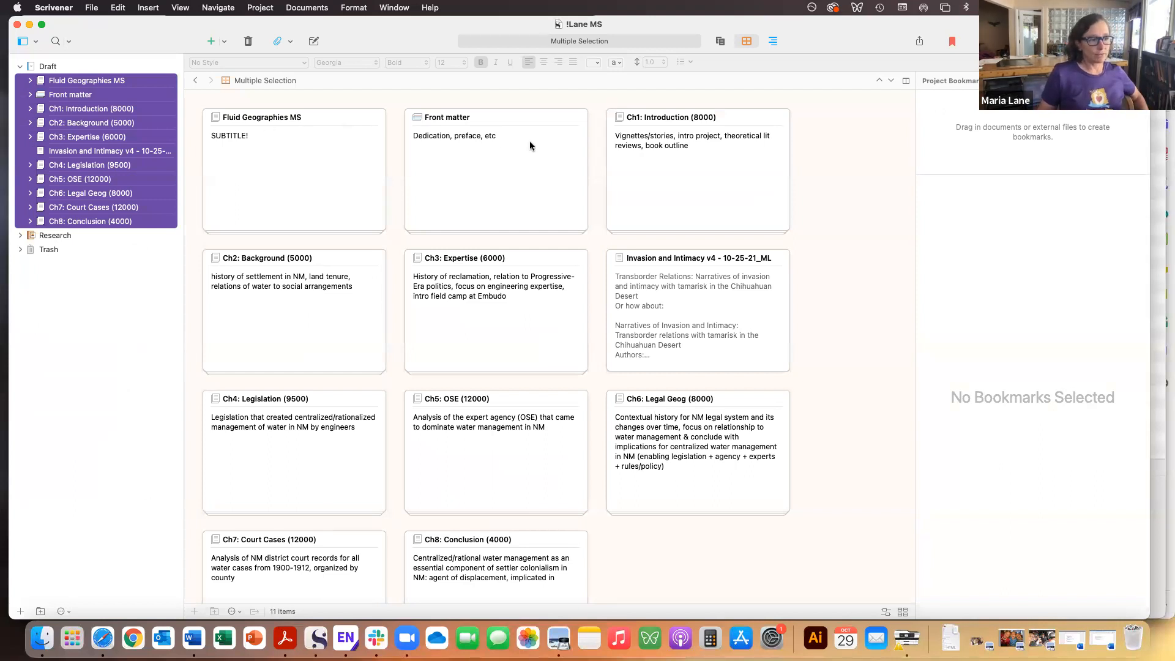
pyautogui.click(489, 136)
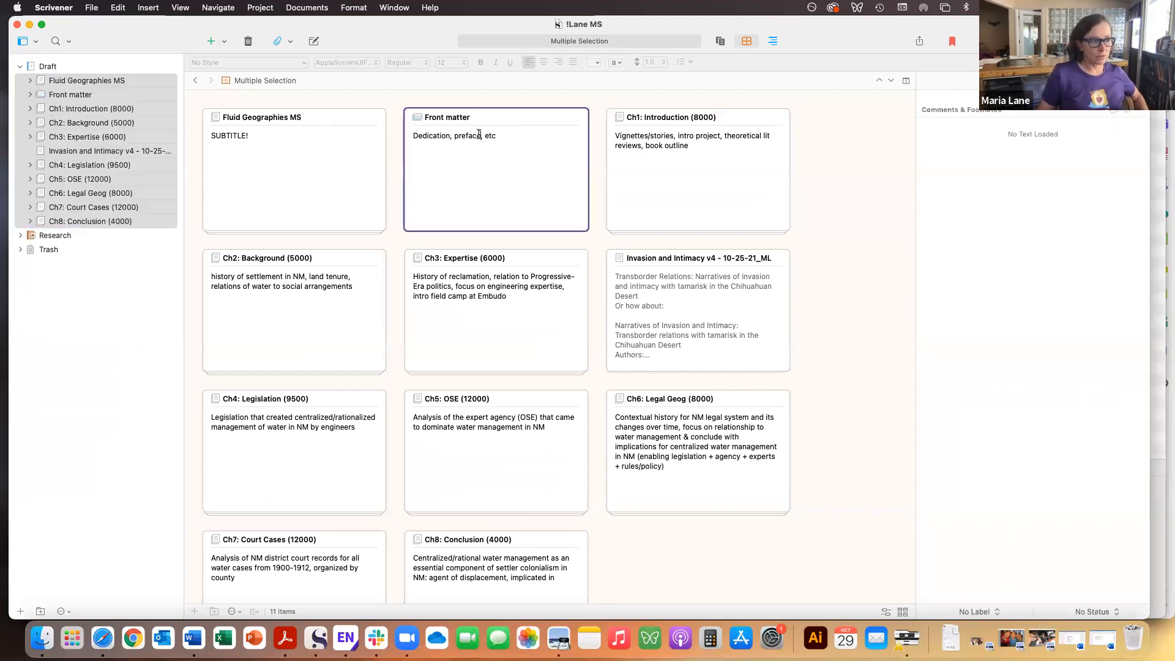
# Look over the index cards for Ch1: Introduction, Ch2: Background, Ch3: Expertise and the imported Invasion and Intimacy document.
pyautogui.click(638, 140)
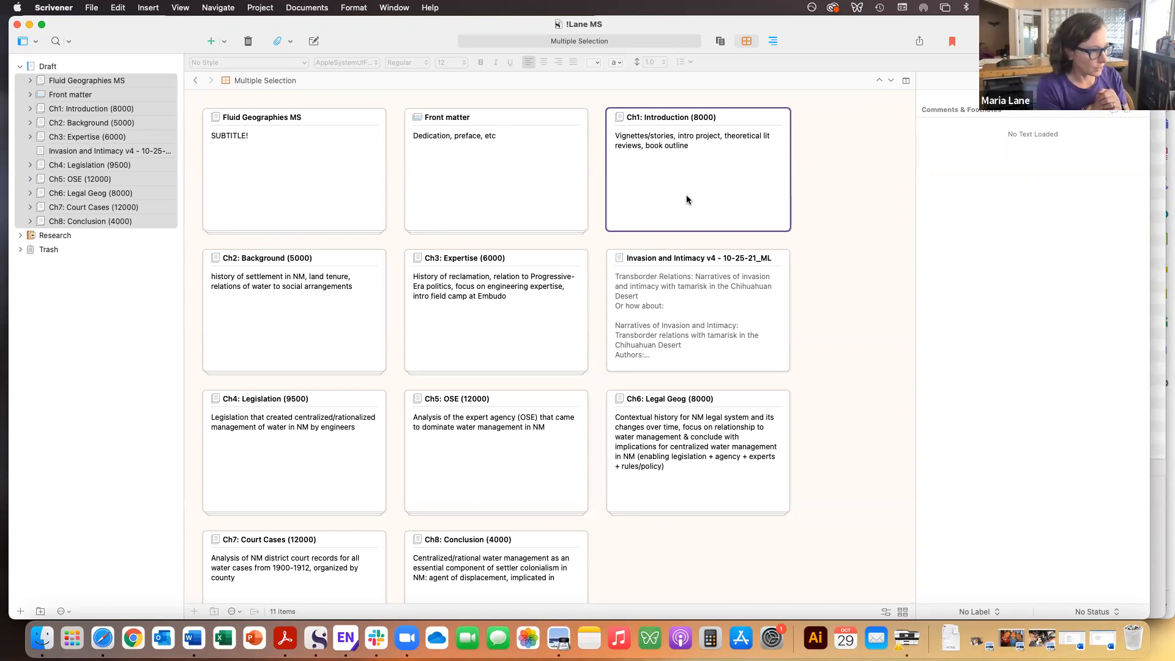
pyautogui.click(489, 319)
pyautogui.click(326, 316)
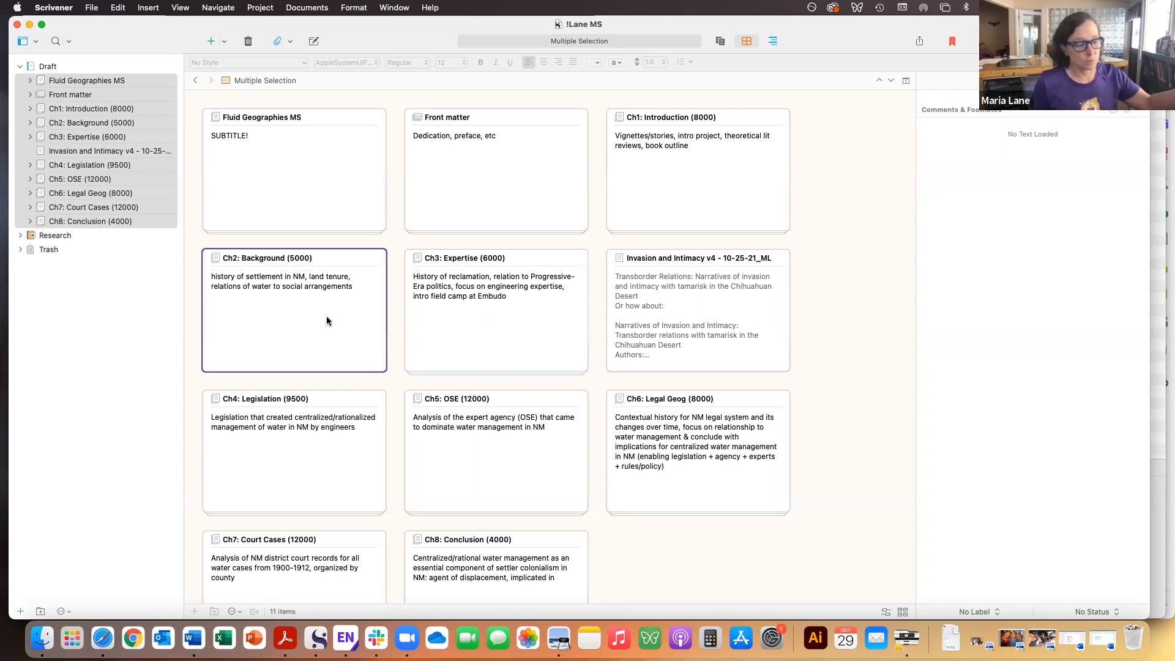
pyautogui.scroll(-1, 326, 317)
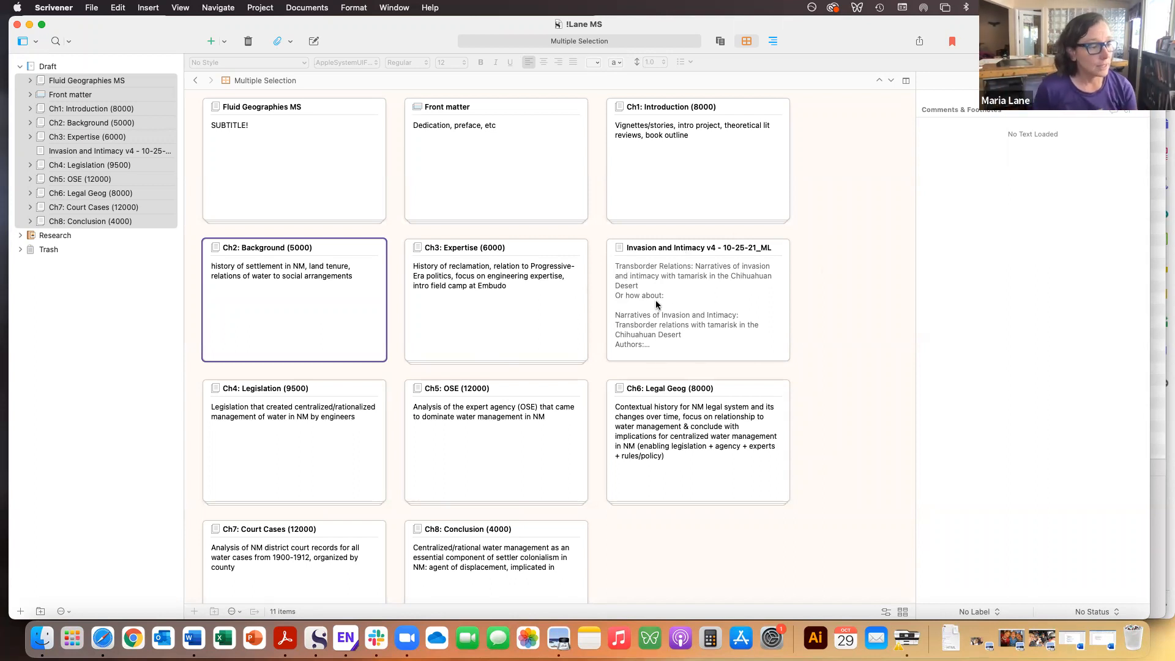
pyautogui.click(675, 306)
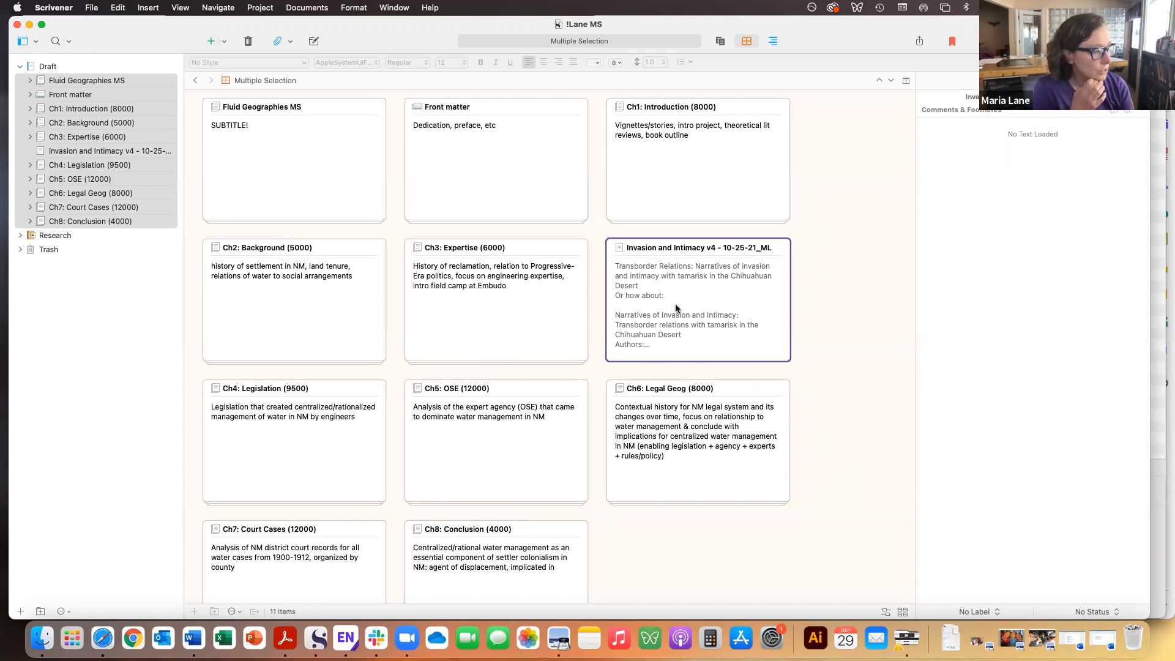
# Expand Ch3: Expertise, select it through 6 conclusions on expertise, and look through all of their index cards.
pyautogui.click(30, 136)
pyautogui.click(72, 136)
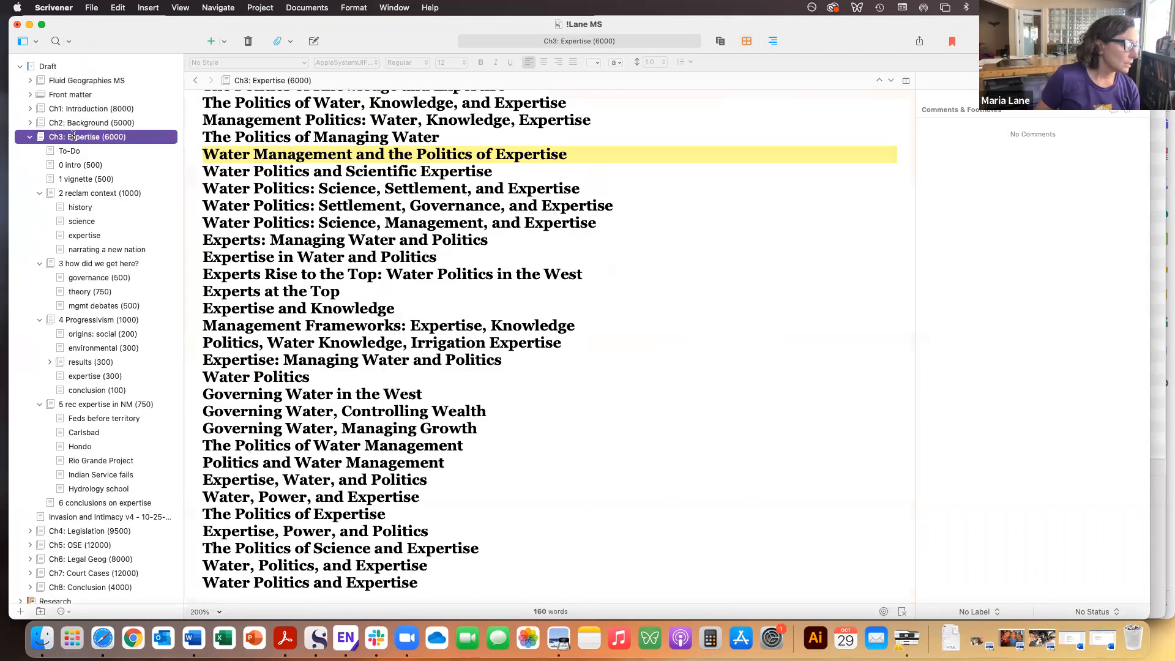
pyautogui.keyDown('shift'); pyautogui.click(88, 504); pyautogui.keyUp('shift')
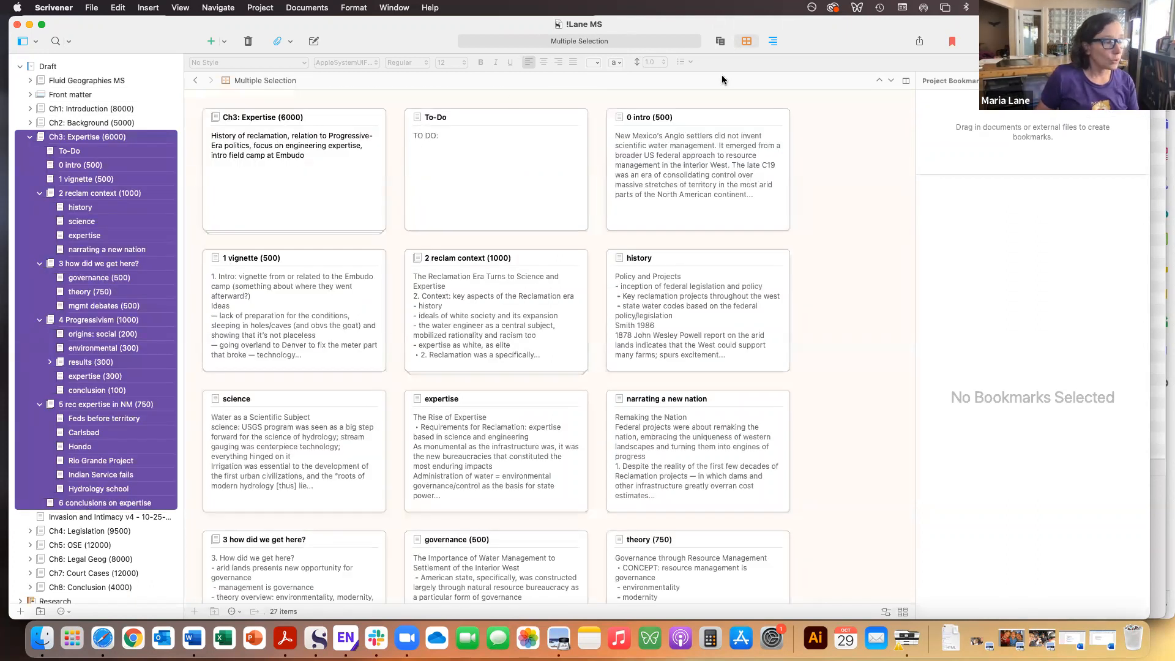
pyautogui.scroll(-3, 772, 370)
pyautogui.scroll(-15, 773, 368)
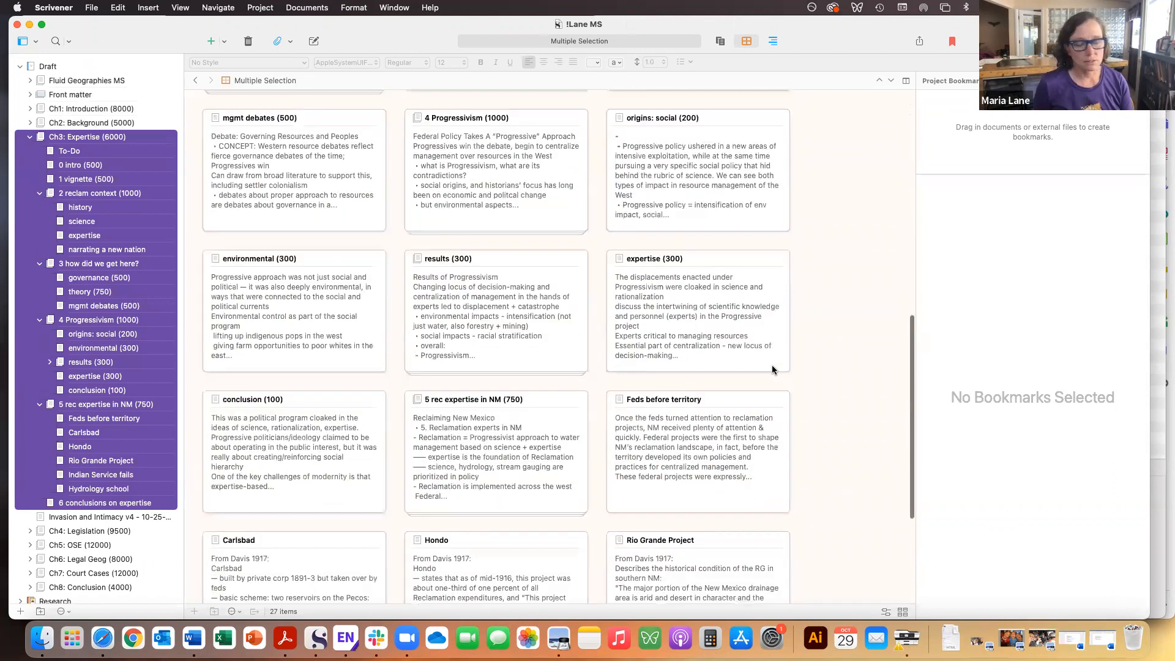
pyautogui.scroll(-2, 772, 367)
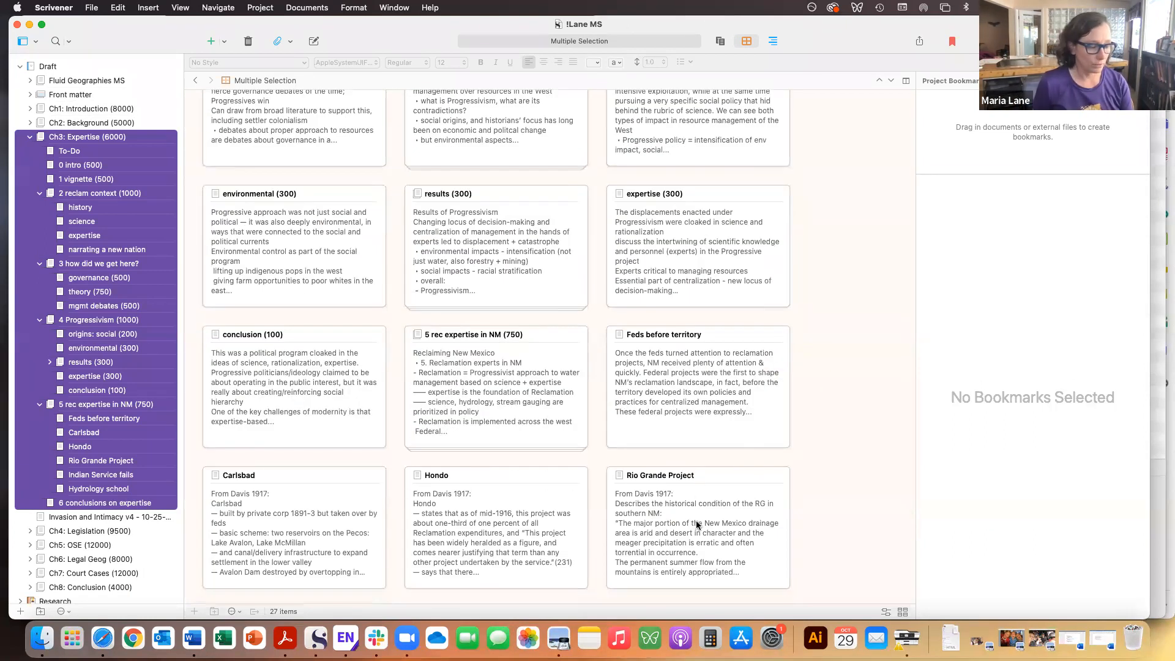
pyautogui.scroll(-2, 697, 533)
pyautogui.scroll(20, 697, 541)
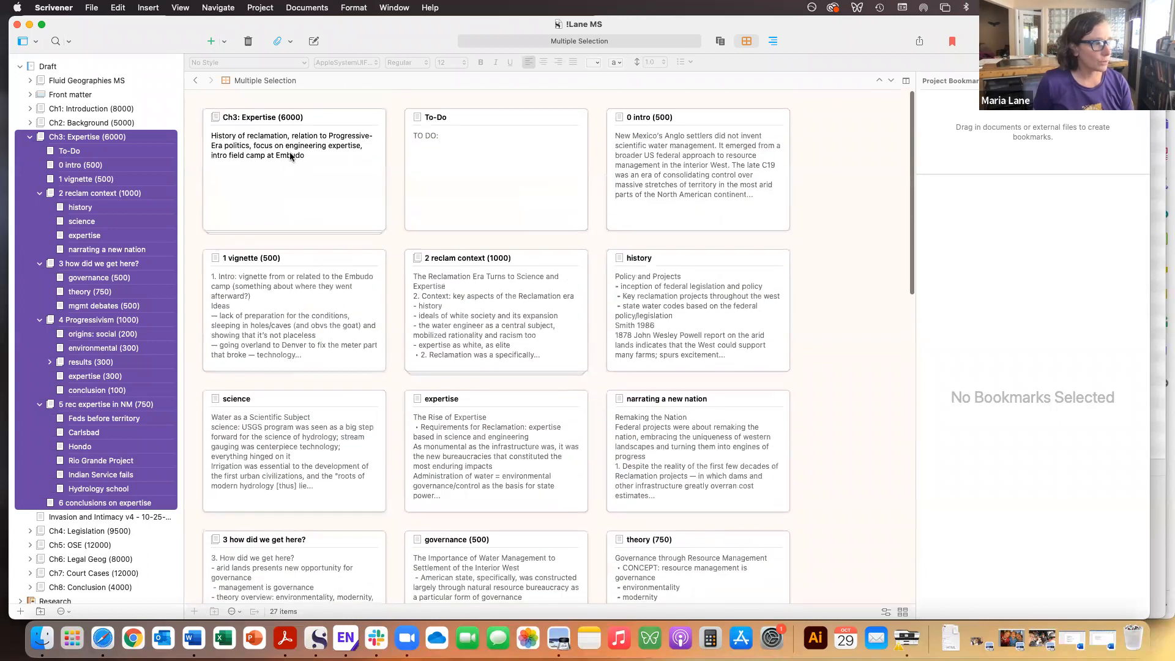
# Try to move the 2 reclam context card within the multiple selection, and show only Ch3: Expertise's direct subdocuments as index cards.
pyautogui.click(310, 159)
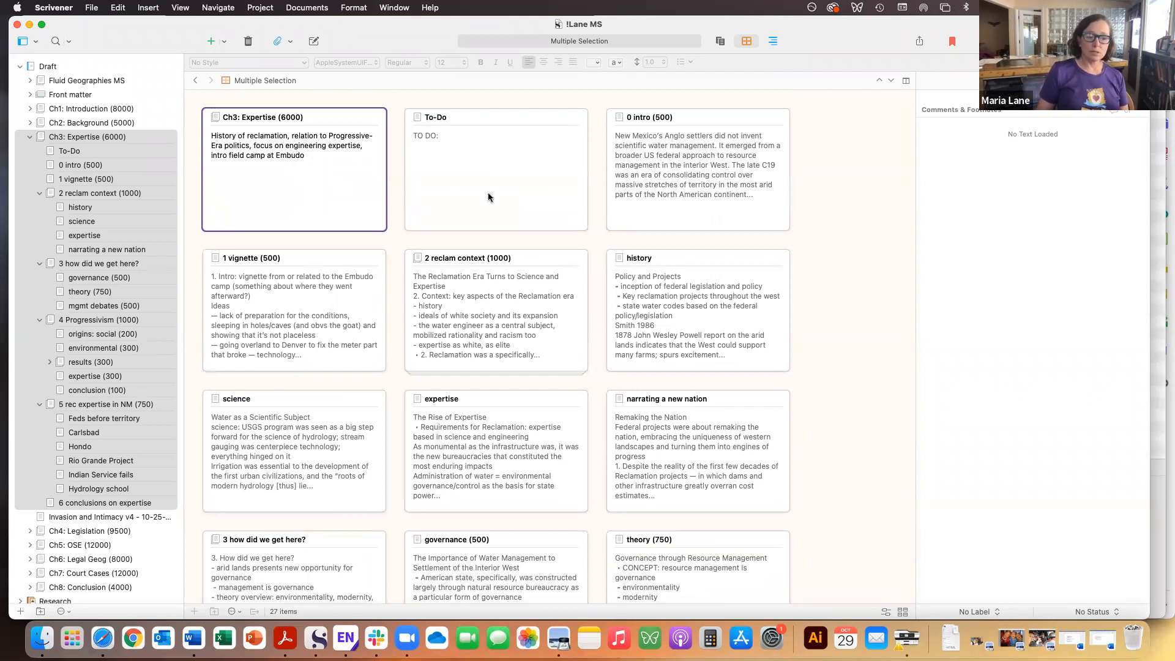
pyautogui.moveTo(336, 306); pyautogui.dragTo(502, 526)
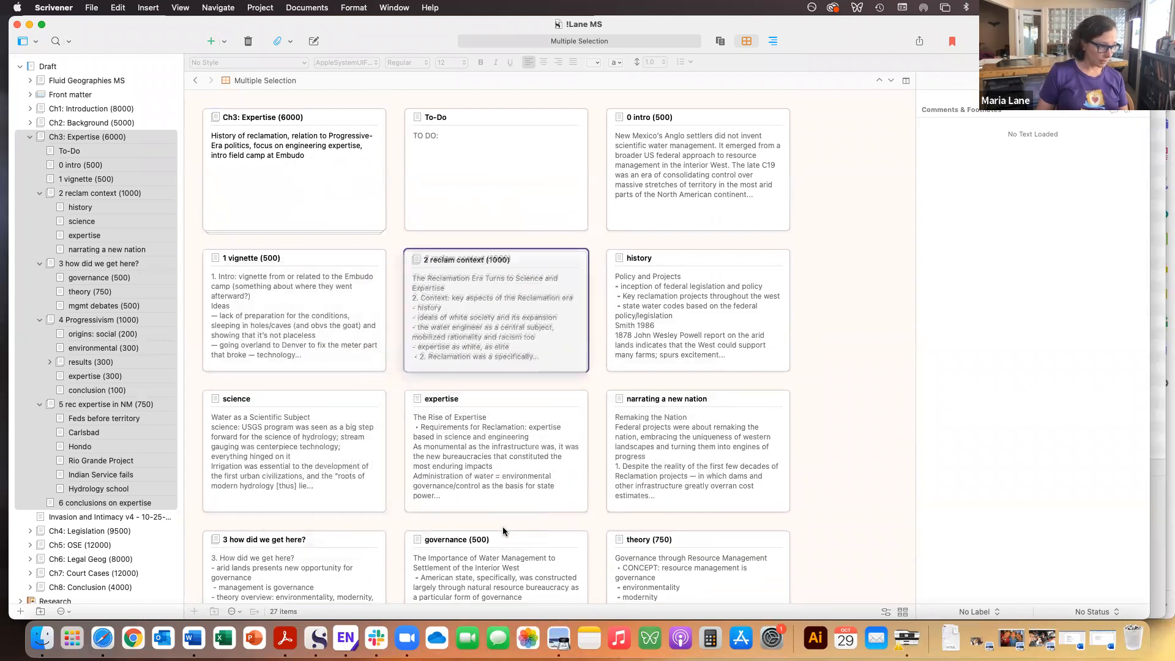
pyautogui.click(115, 137)
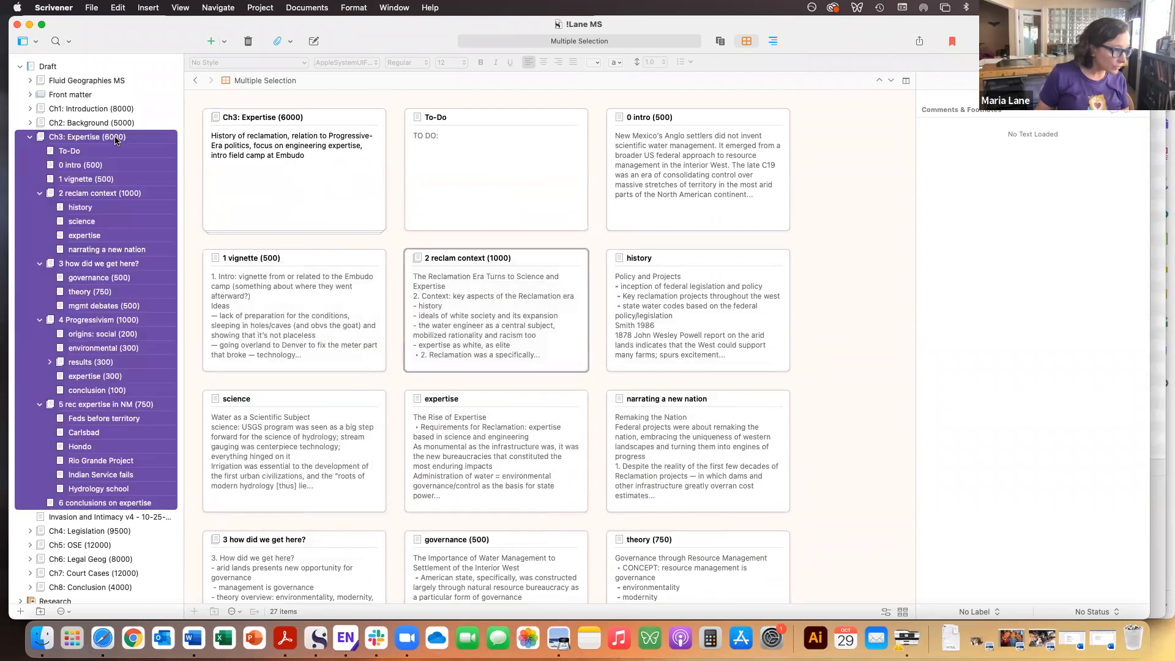
pyautogui.click(745, 41)
# Move the cards 3 how did we get here?, 4 Progressivism and 5 rec expertise in NM after 6 conclusions on expertise.
pyautogui.moveTo(491, 329); pyautogui.dragTo(672, 473)
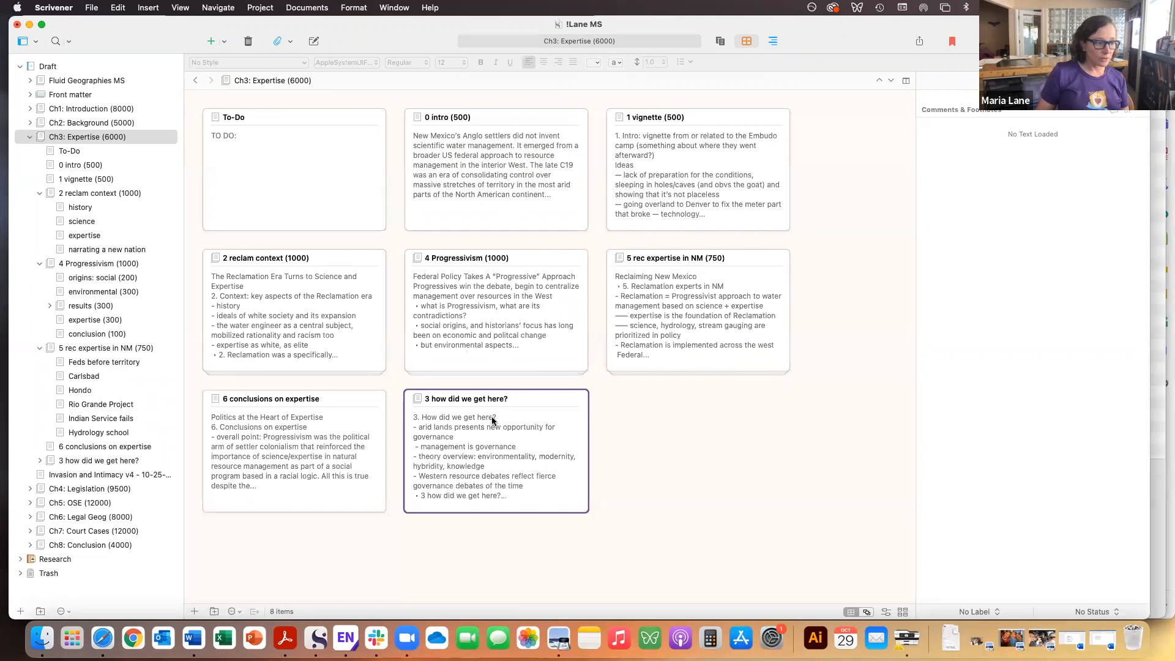
pyautogui.moveTo(538, 368); pyautogui.dragTo(710, 428)
pyautogui.moveTo(472, 330); pyautogui.dragTo(677, 461)
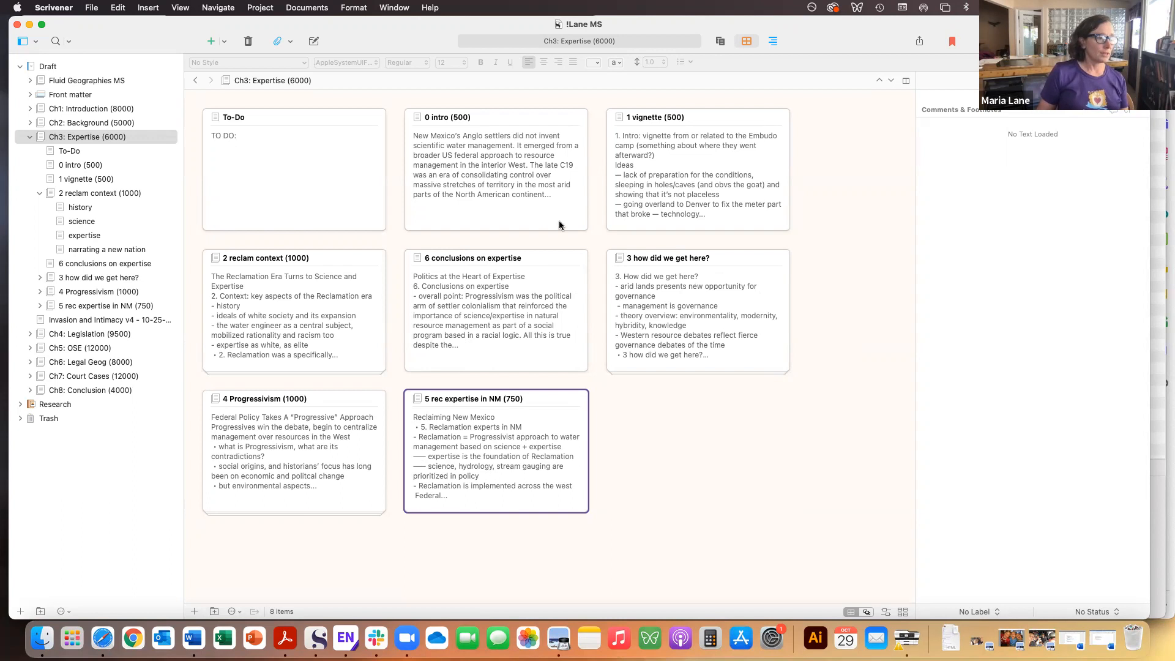
# Return cards 3 how did we get here?, 4 Progressivism and 5 rec expertise in NM to numerical order before 6 conclusions on expertise.
pyautogui.moveTo(621, 300); pyautogui.dragTo(477, 303)
pyautogui.moveTo(294, 435); pyautogui.dragTo(575, 304)
pyautogui.moveTo(493, 438); pyautogui.dragTo(230, 444)
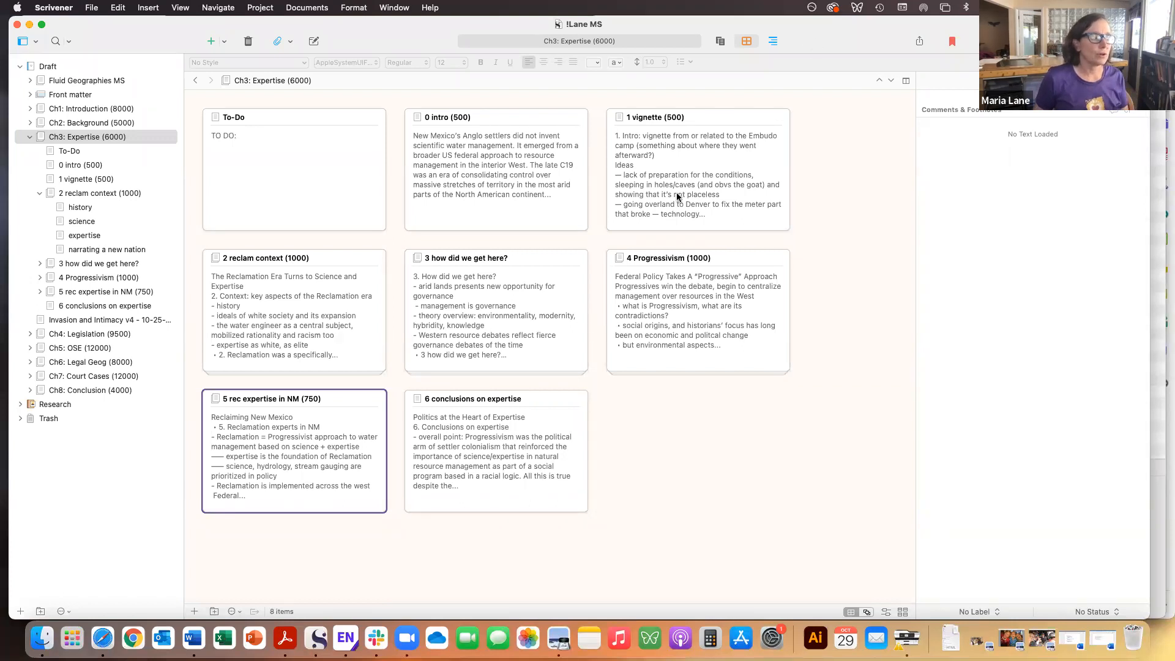
# Open the synopsis of the 0 intro (500) card for editing and leave it without entering text.
pyautogui.click(513, 185)
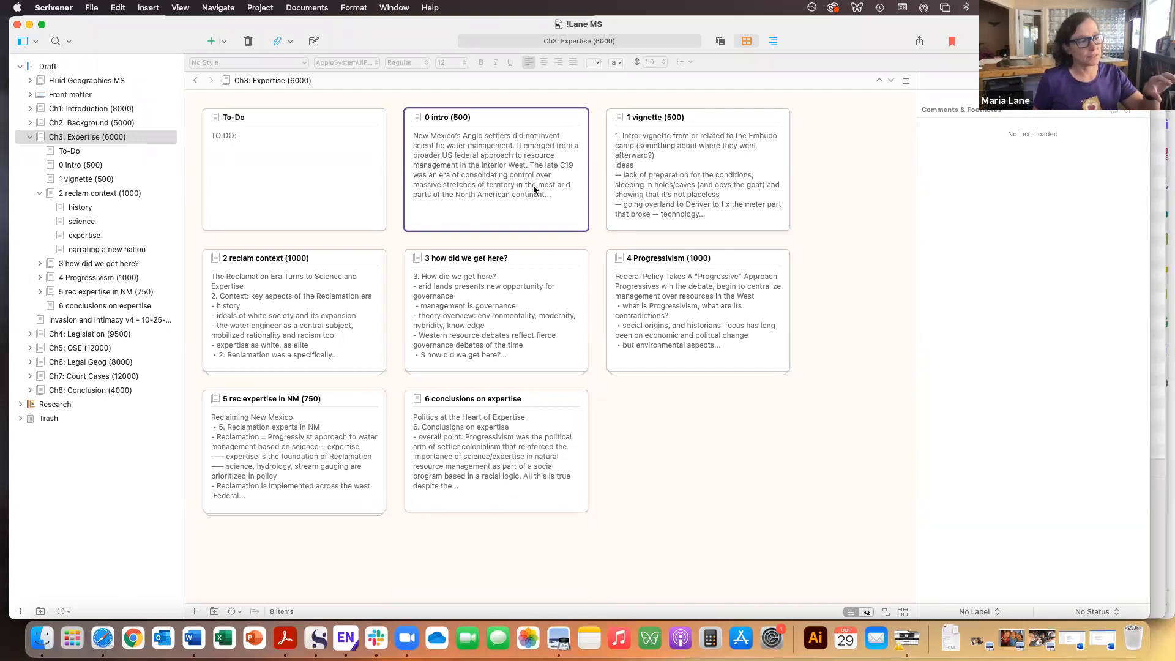
pyautogui.click(534, 189)
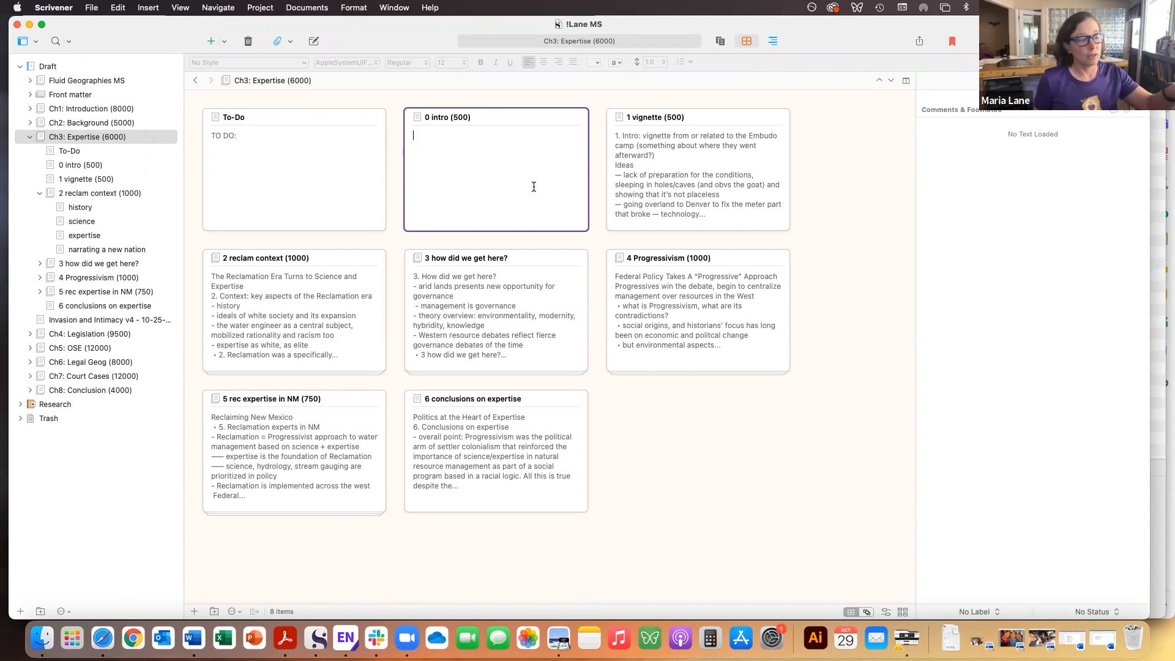
pyautogui.click(821, 265)
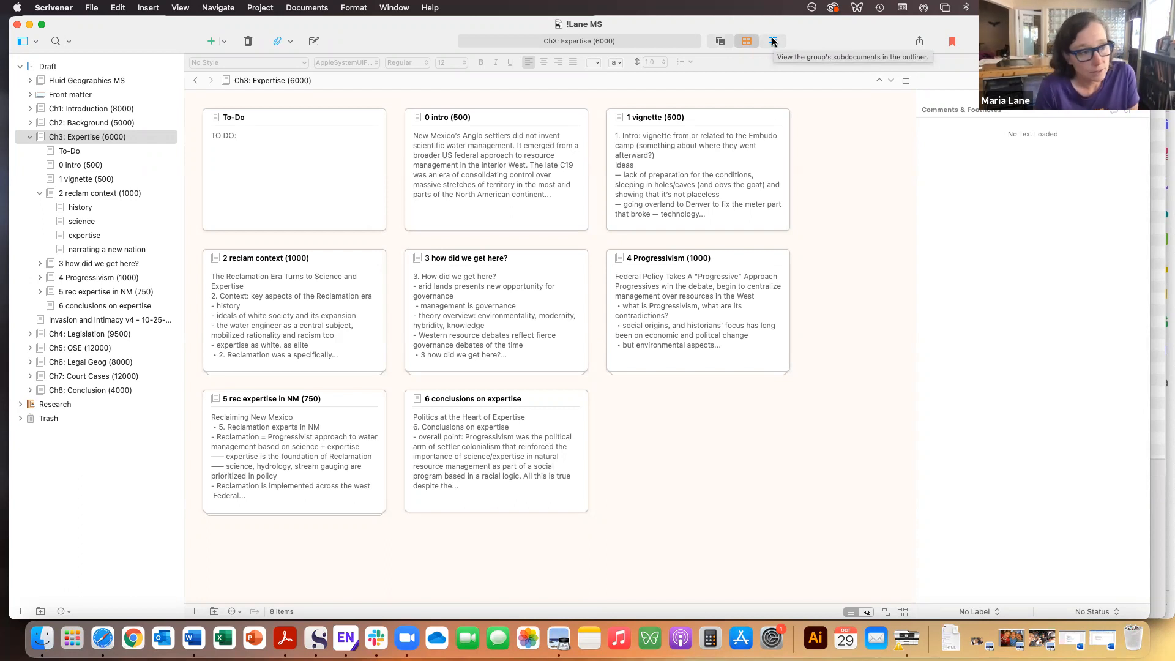
# Select Ch3: Expertise through 6 conclusions on expertise and view them as one continuous text and as index cards.
pyautogui.click(720, 41)
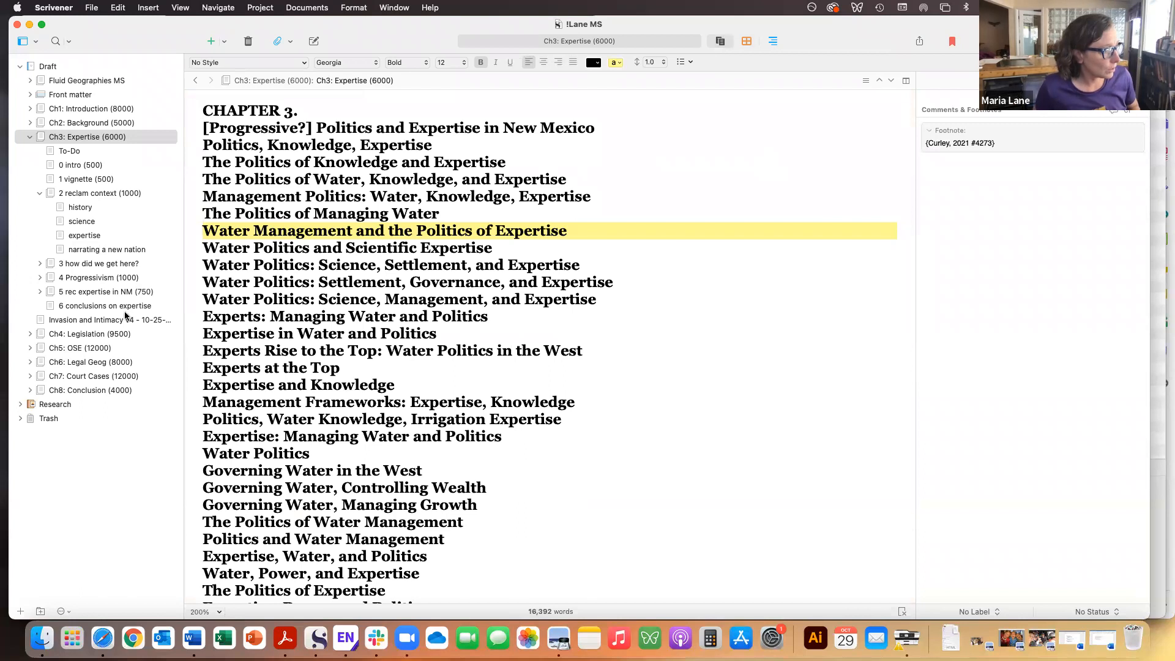
pyautogui.keyDown('shift'); pyautogui.click(127, 308); pyautogui.keyUp('shift')
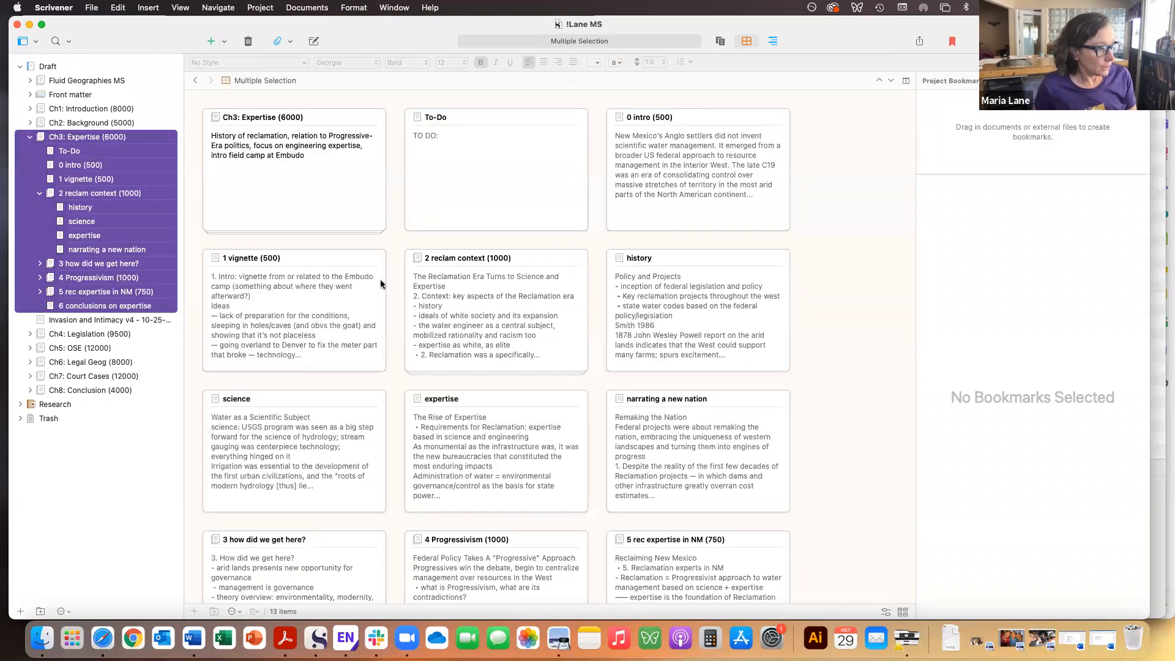
pyautogui.click(722, 41)
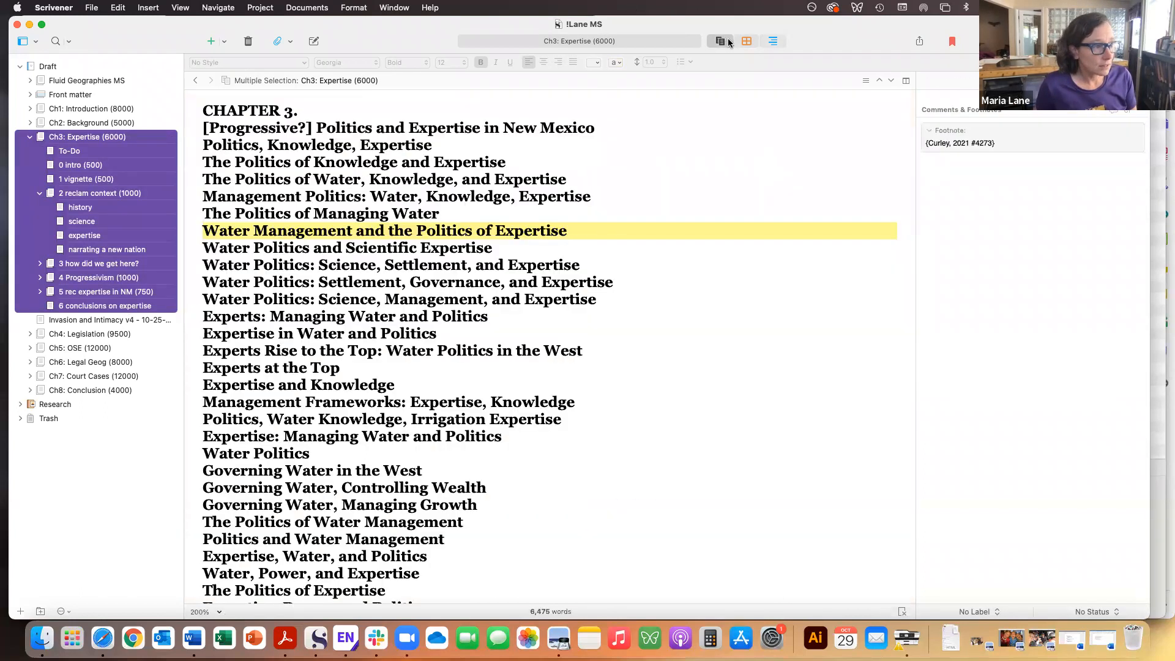
pyautogui.scroll(-20, 553, 328)
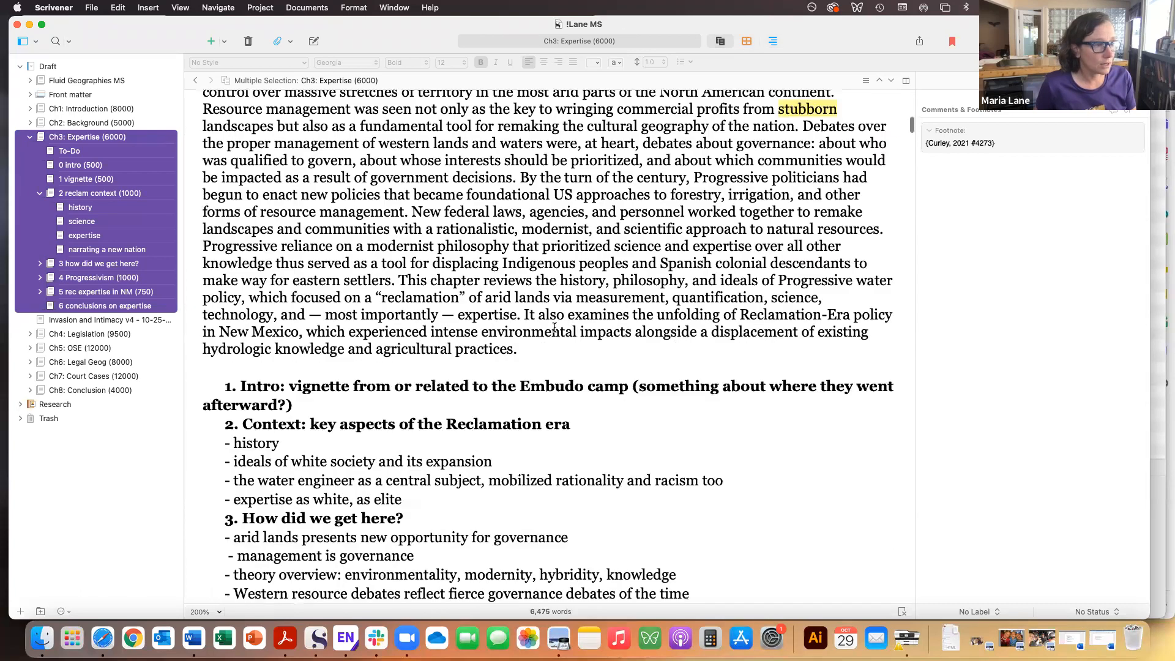
pyautogui.scroll(-10, 696, 100)
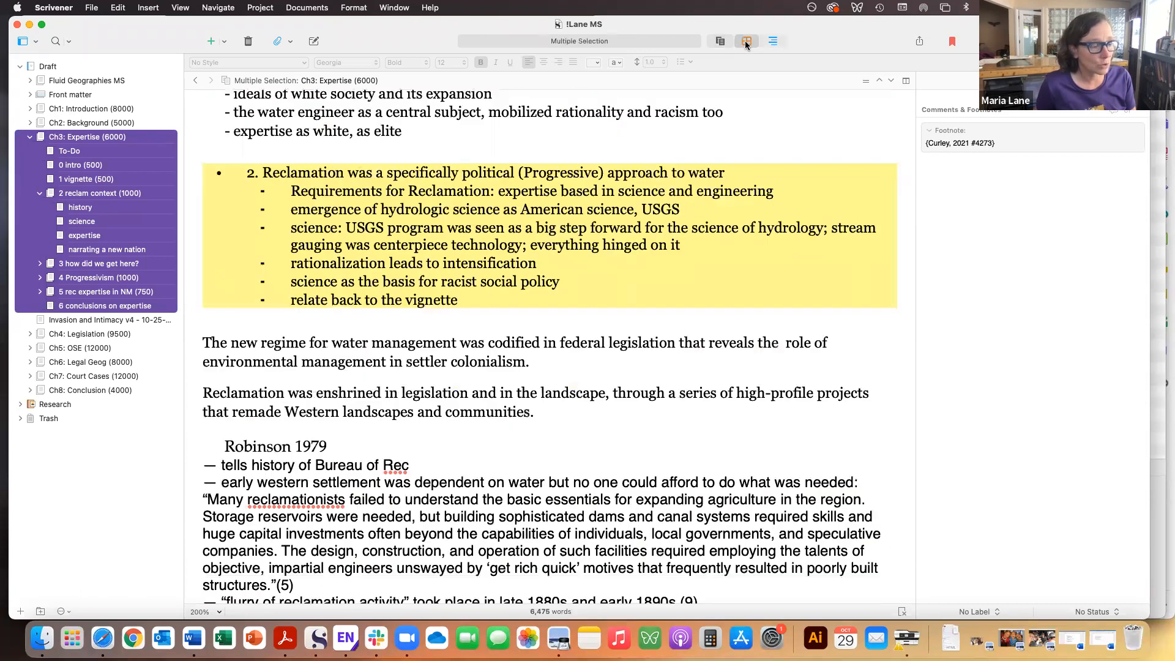
pyautogui.click(746, 41)
pyautogui.scroll(-3, 629, 367)
pyautogui.scroll(4, 628, 367)
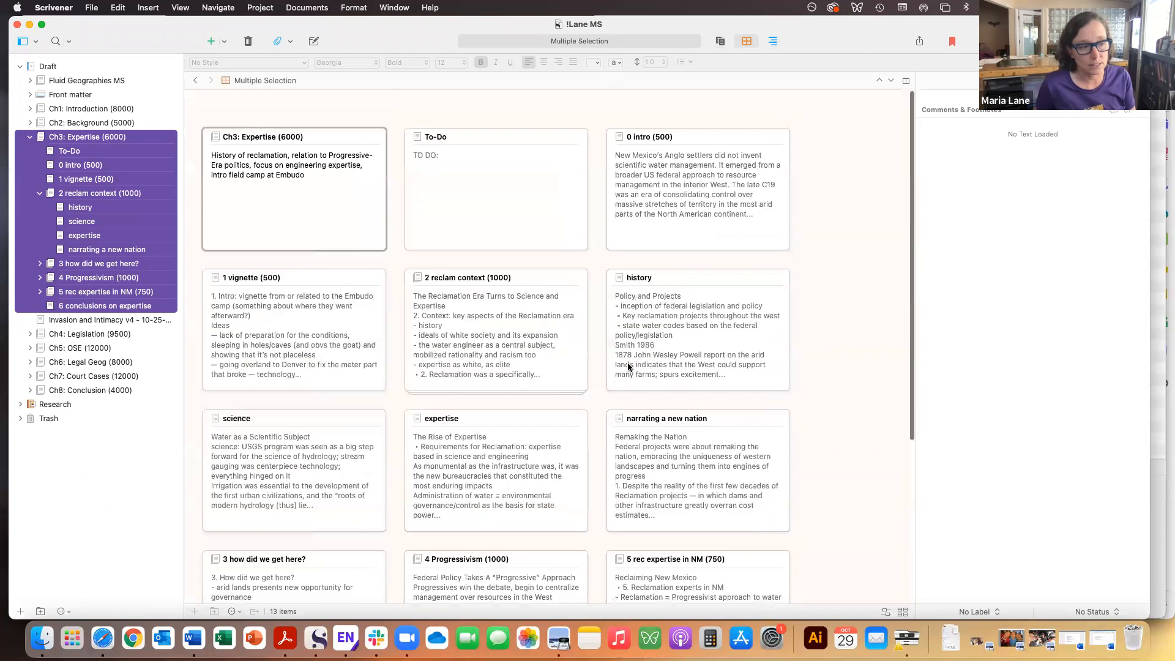
# Show the selected Ch3 documents as an outline and check the available label, status and section type options.
pyautogui.click(772, 41)
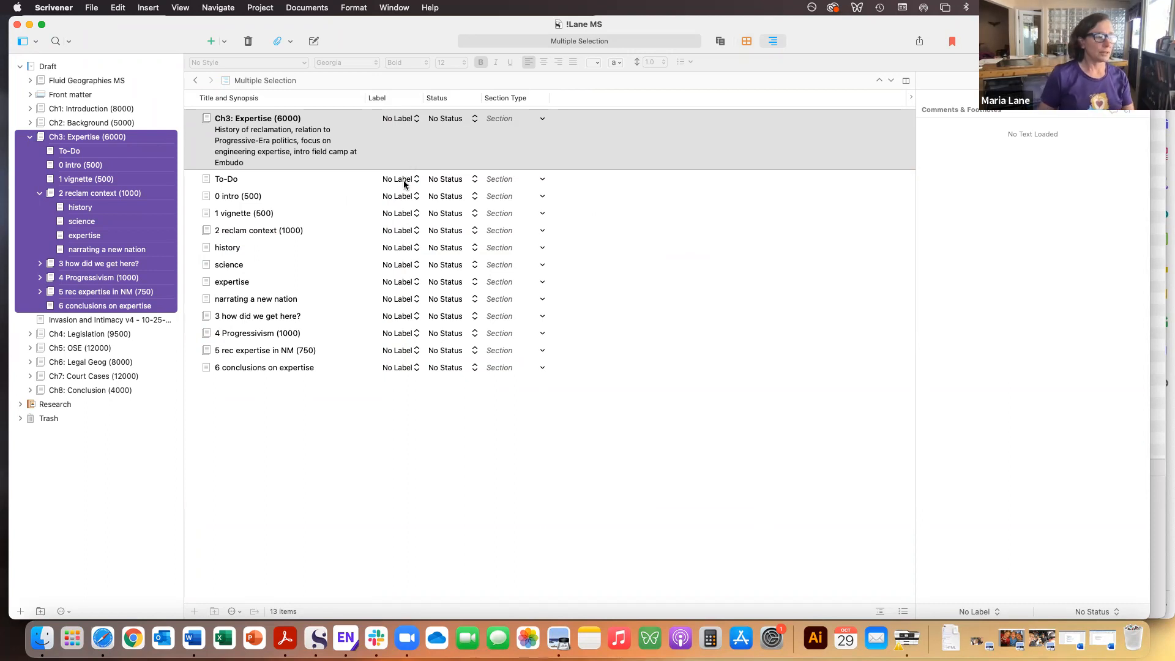
pyautogui.click(406, 180)
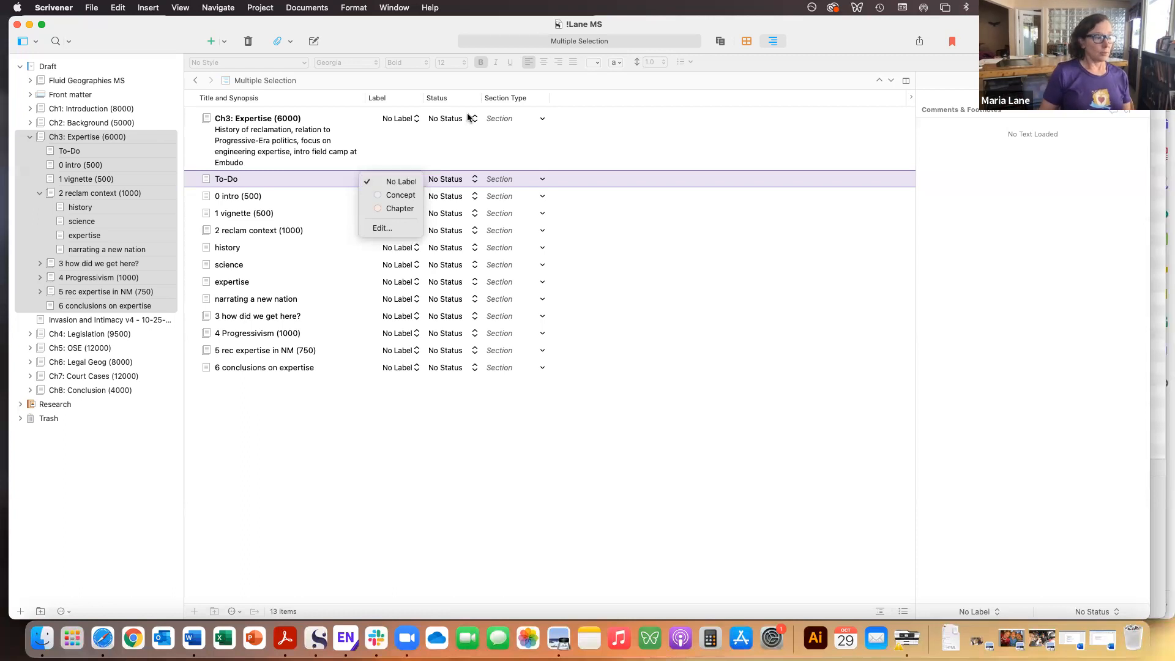
pyautogui.click(446, 216)
pyautogui.click(447, 215)
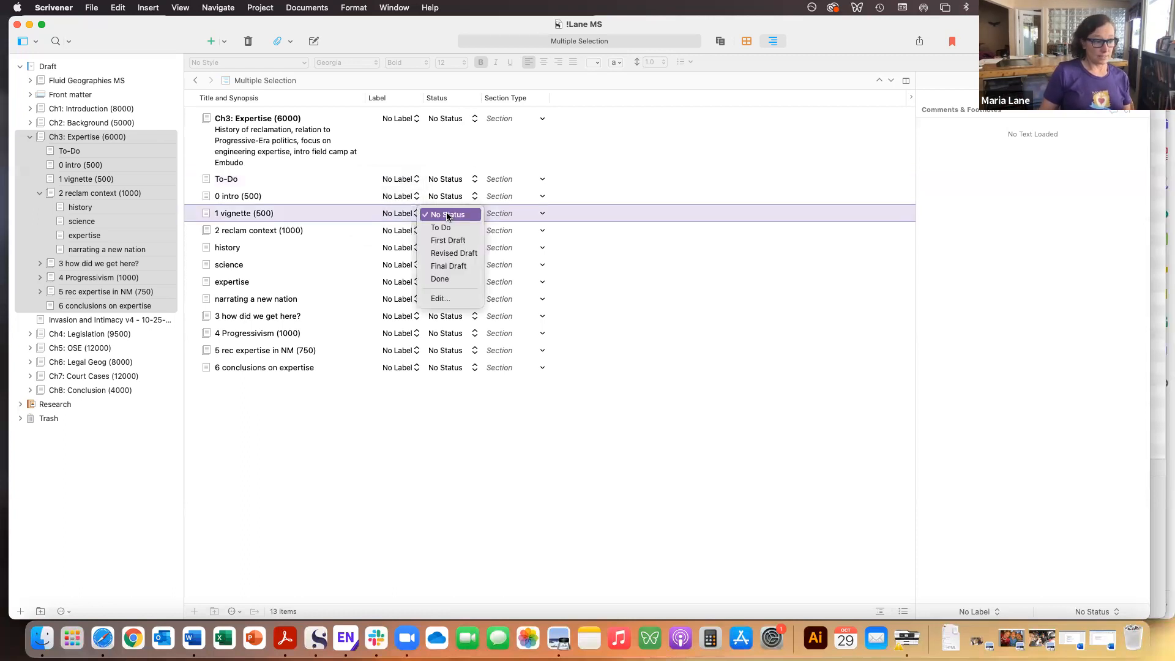
pyautogui.click(520, 191)
pyautogui.click(522, 195)
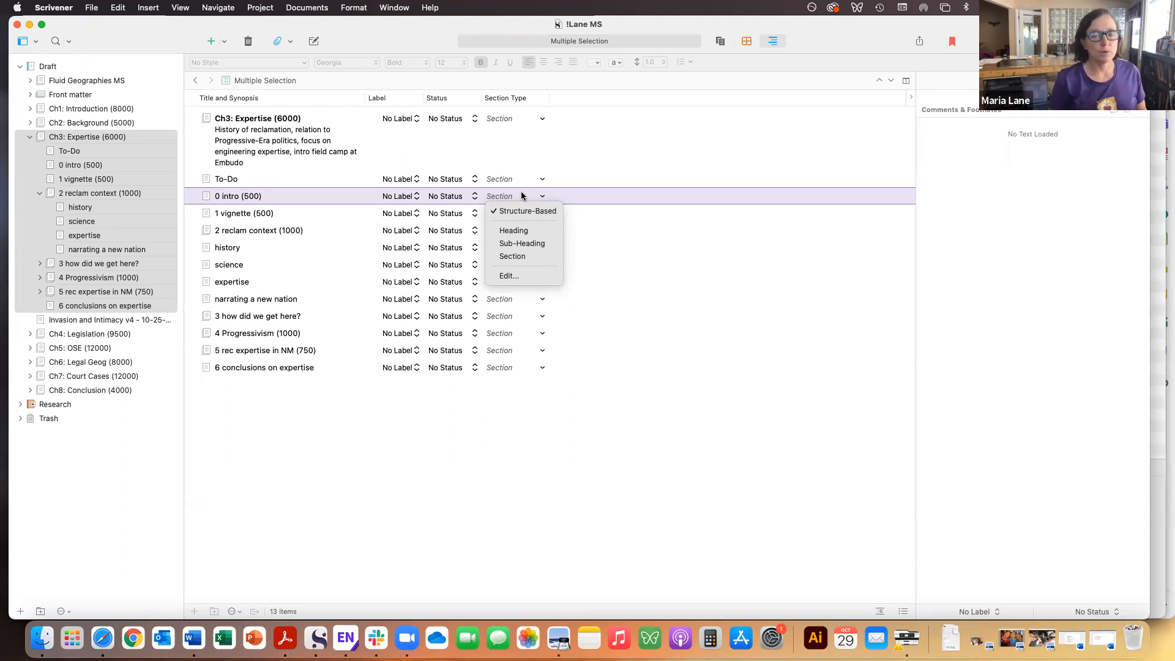
pyautogui.click(670, 248)
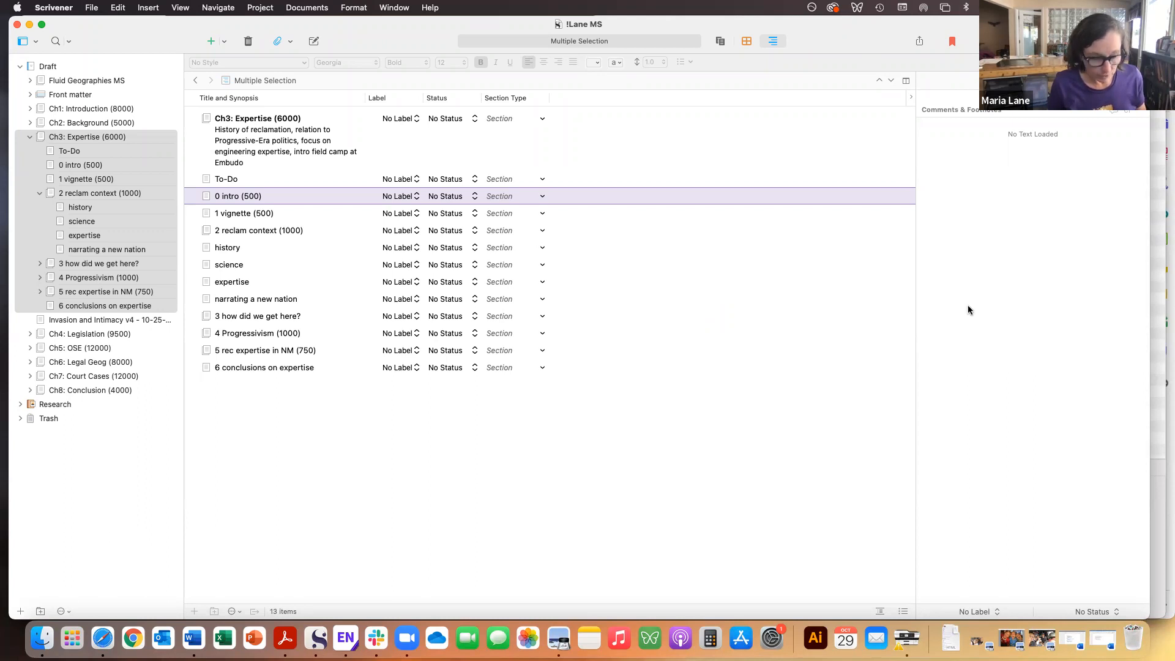
# Select 4 Progressivism (1000) in the outline, view the combined chapter text there, and select the blank line above its Conclusion heading.
pyautogui.click(826, 333)
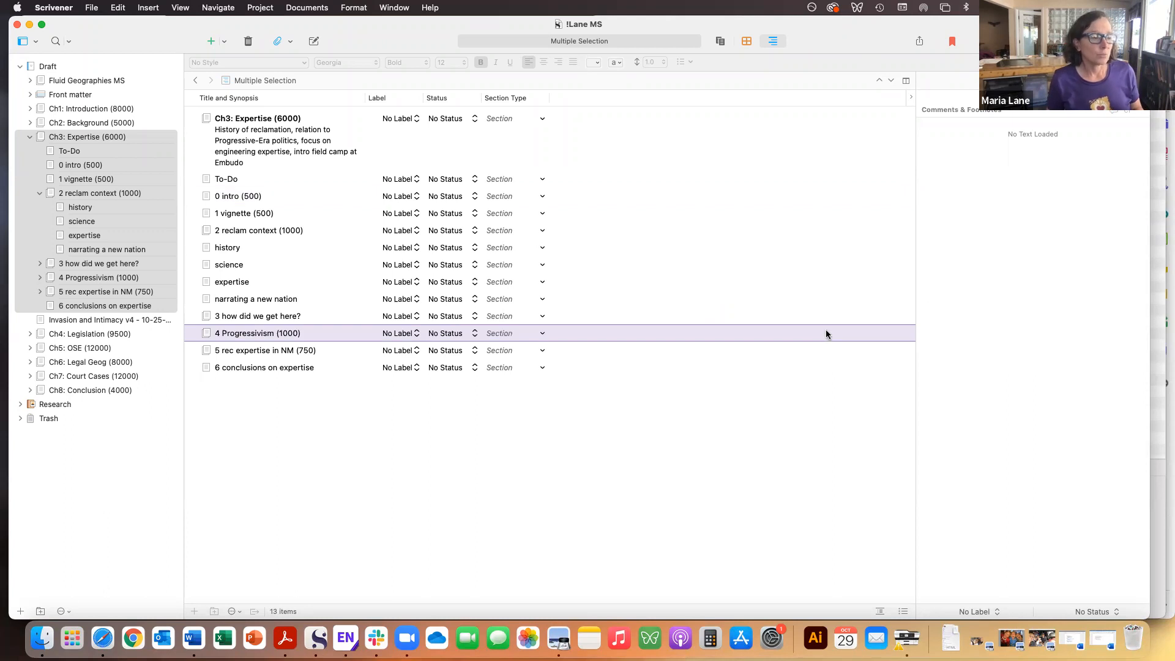
pyautogui.click(719, 41)
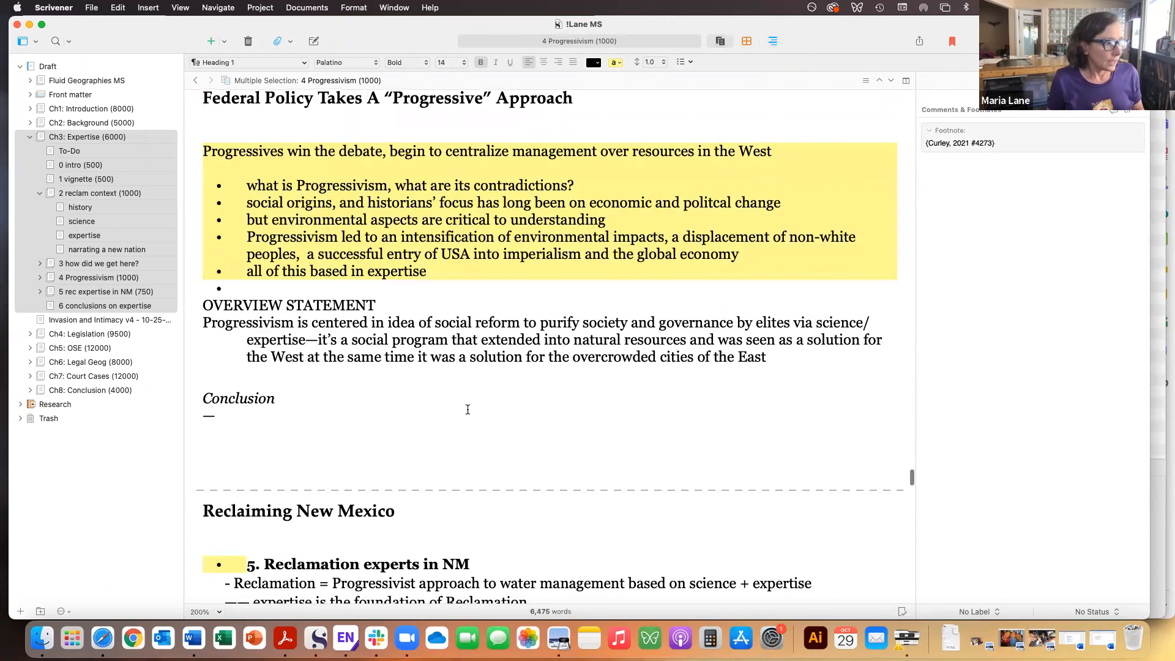
pyautogui.scroll(-3, 467, 409)
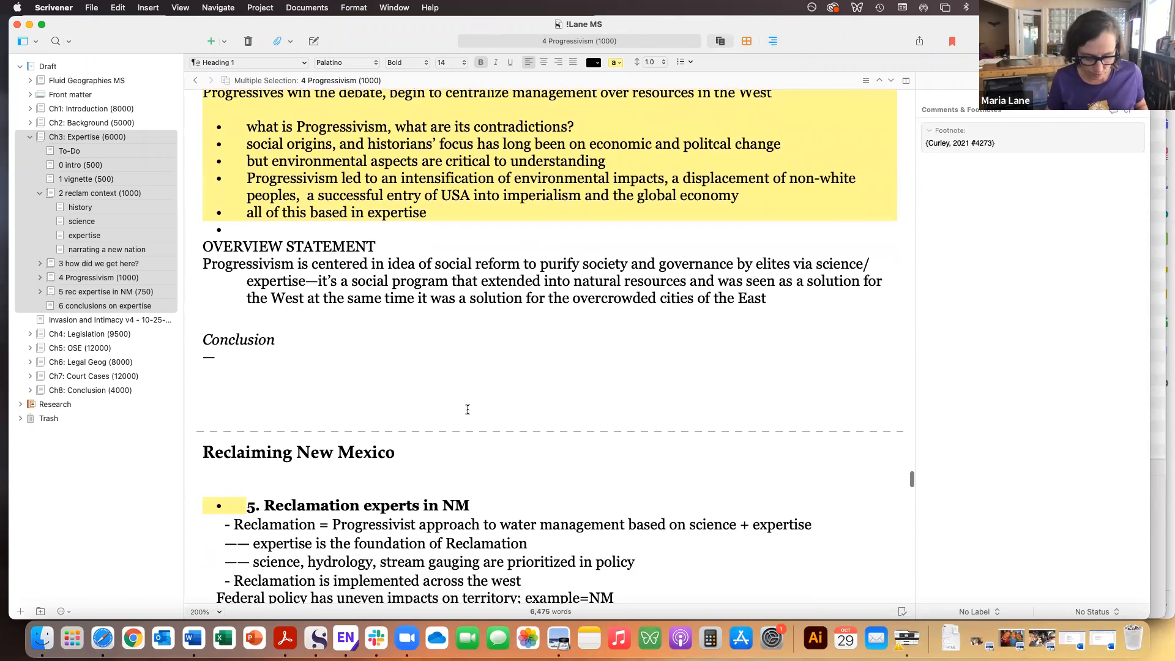
pyautogui.scroll(10, 468, 409)
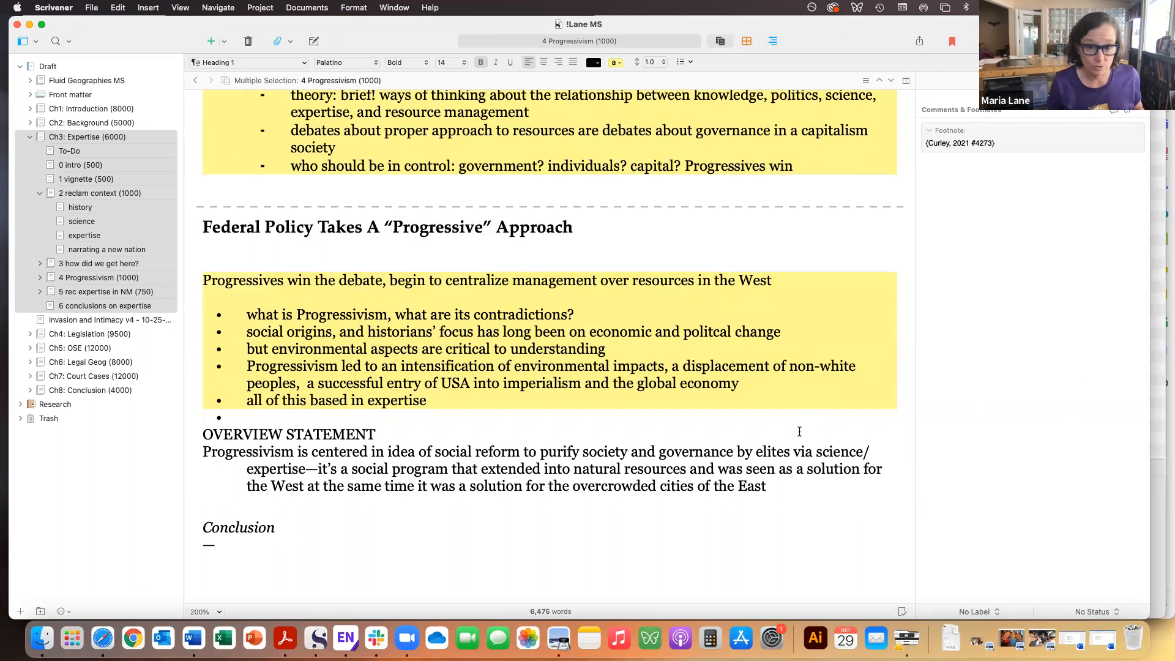
pyautogui.click(738, 419)
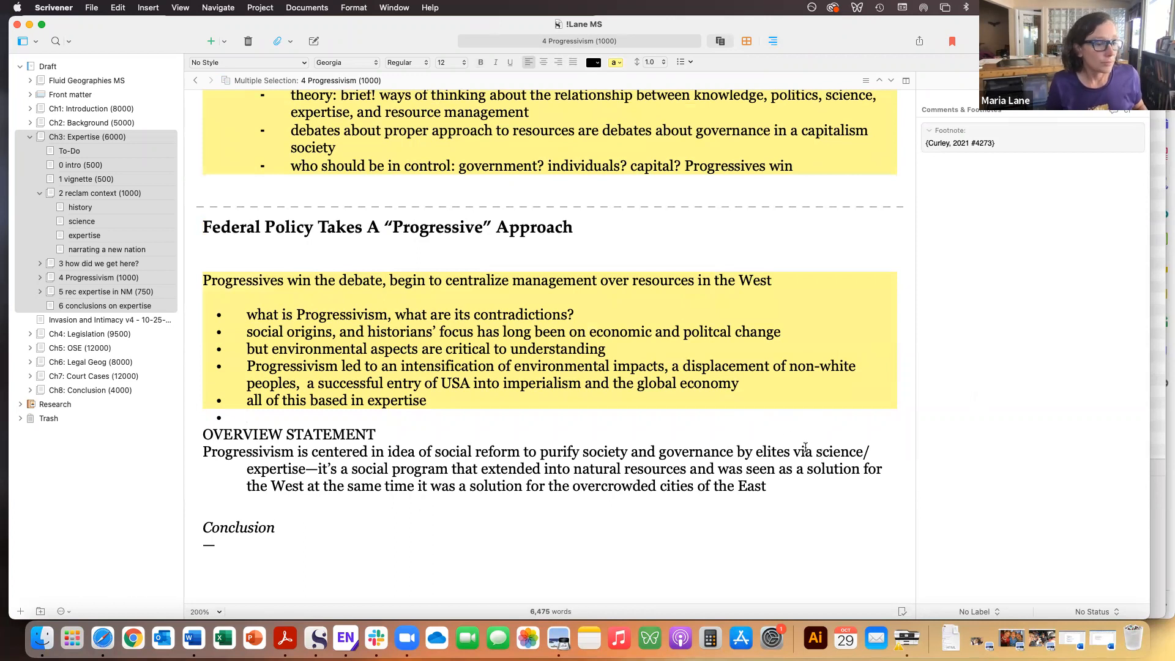
pyautogui.tripleClick(723, 508)
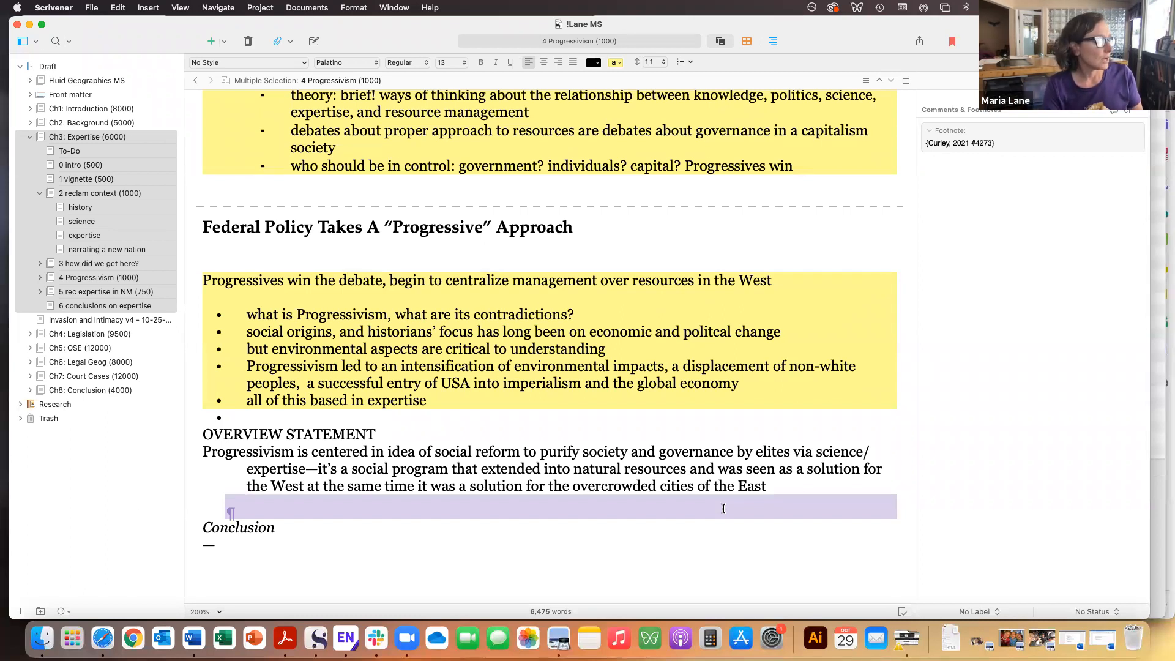
# Open 0 intro (500) and insert the EndNote citation for the 1939 USGS Water Resources Branch history after its opening paragraph.
pyautogui.click(715, 402)
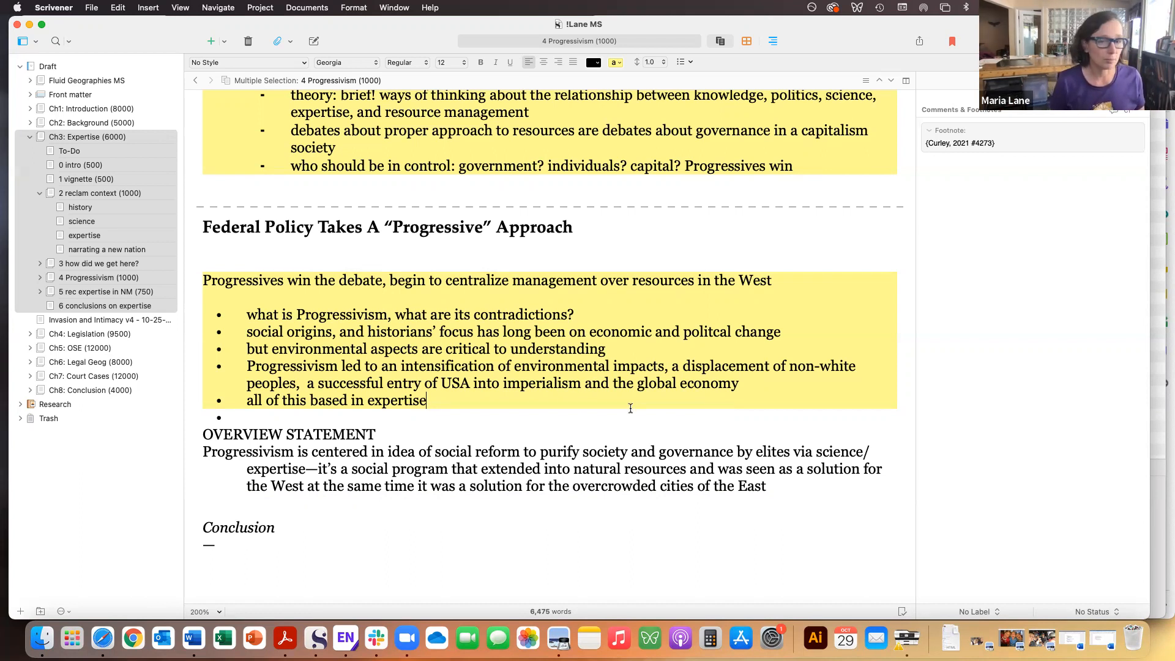
pyautogui.click(75, 165)
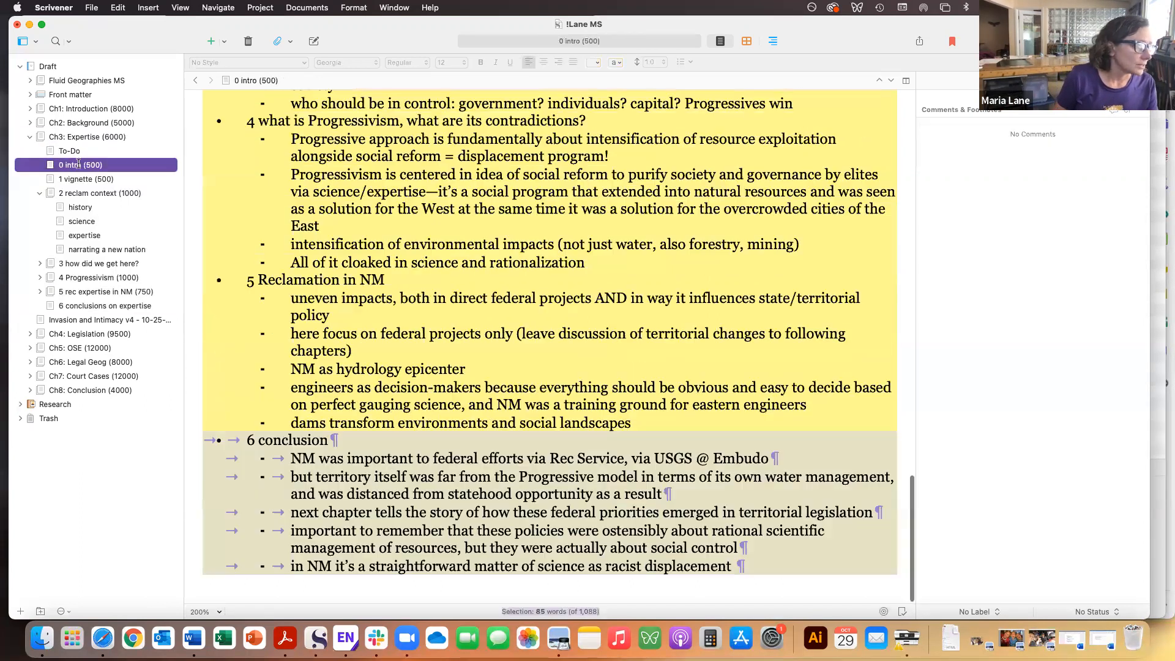
pyautogui.scroll(20, 408, 183)
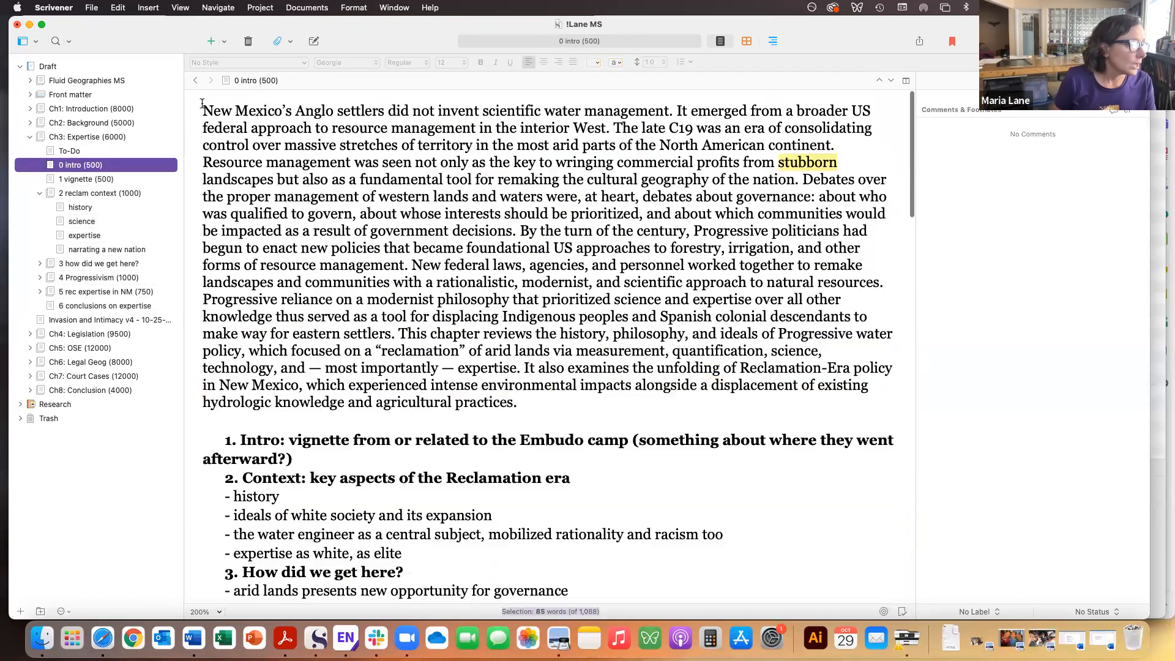
pyautogui.click(568, 408)
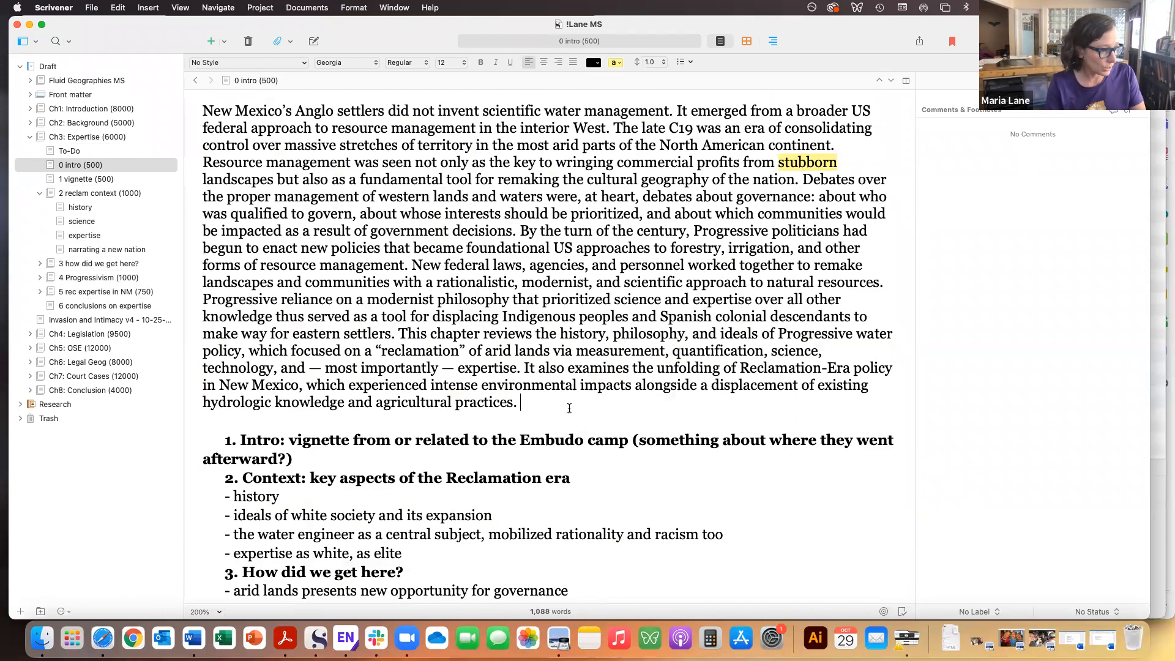
pyautogui.press('super+Tab')
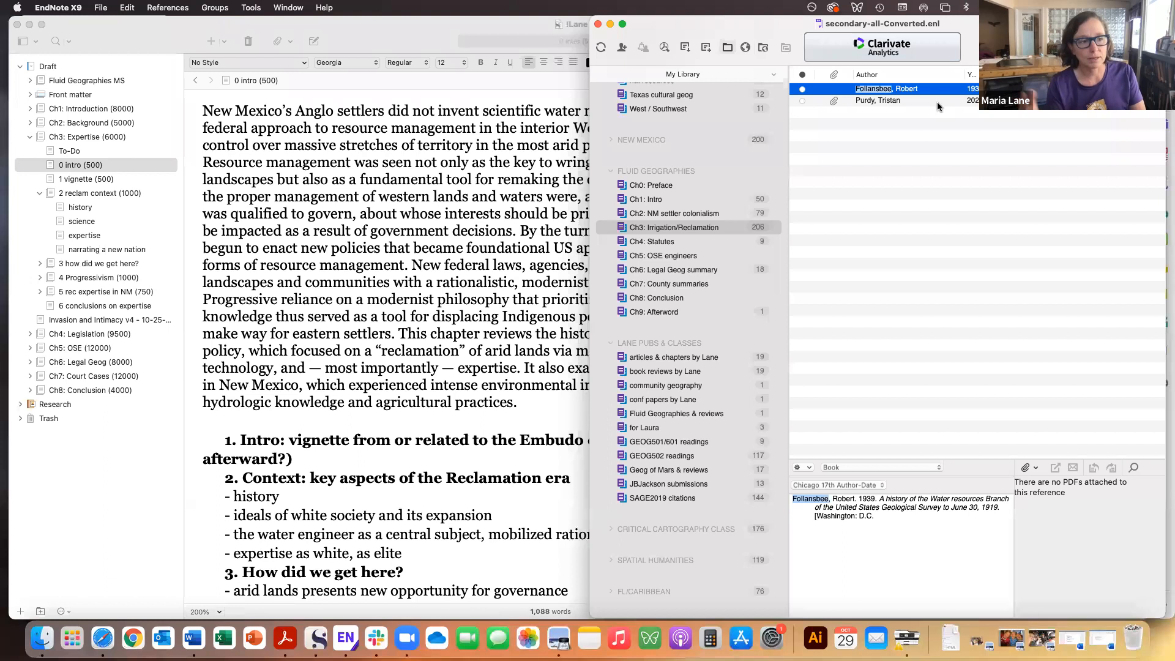
pyautogui.moveTo(937, 92); pyautogui.dragTo(553, 406)
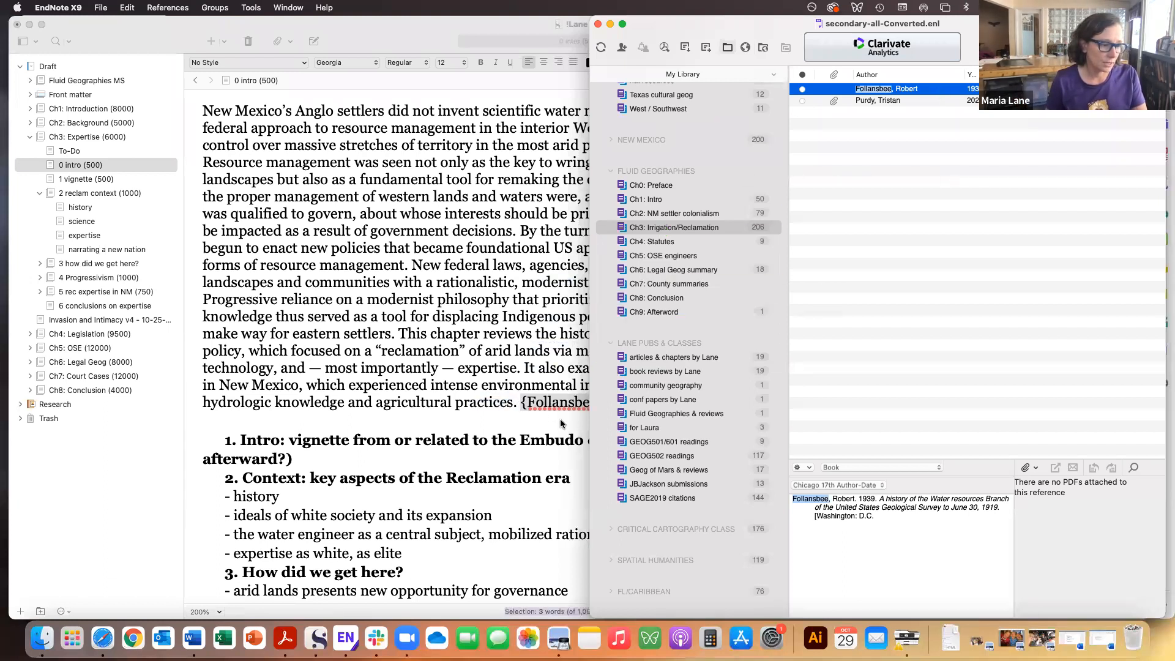
pyautogui.click(556, 424)
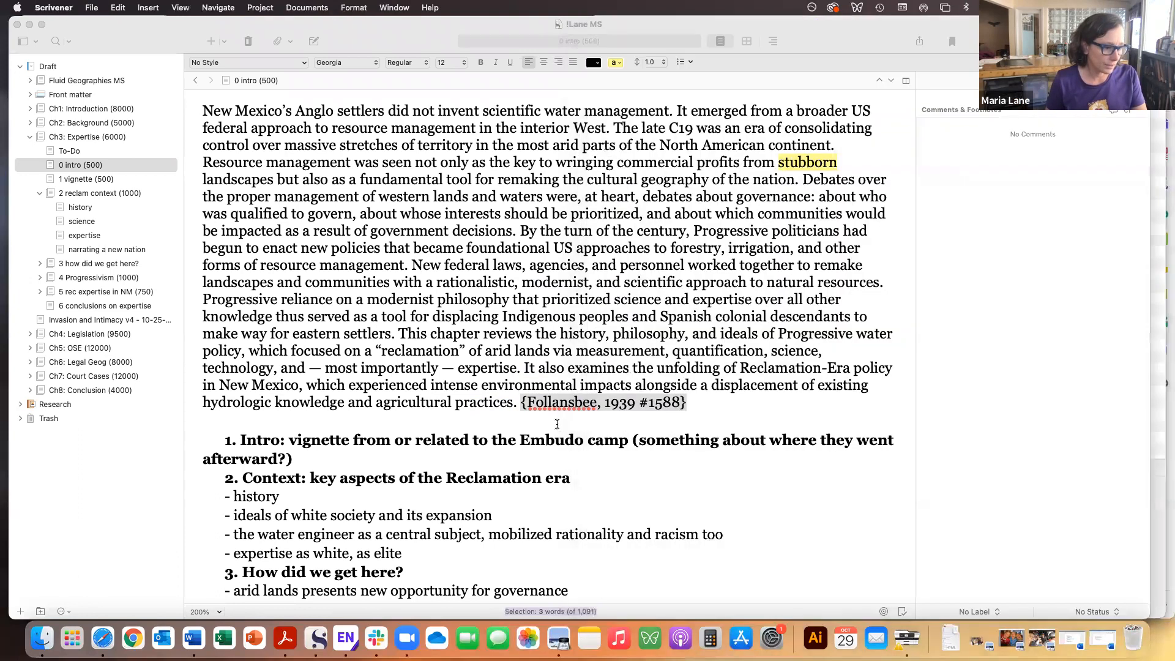
pyautogui.click(702, 403)
pyautogui.press('Left')
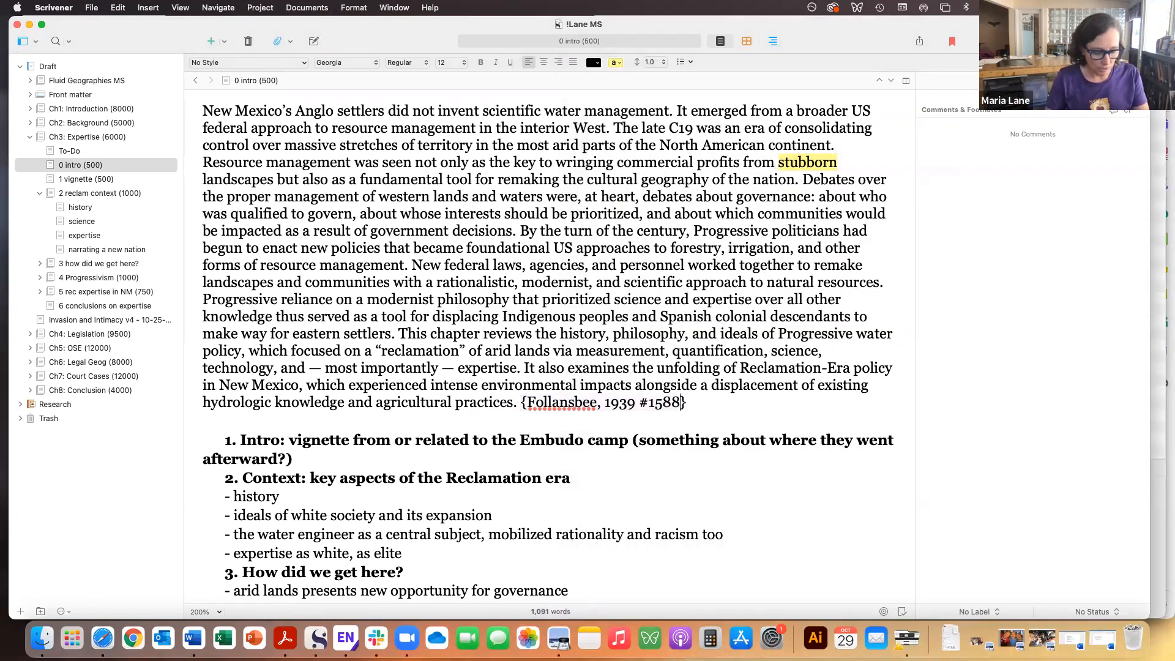
pyautogui.write('@')
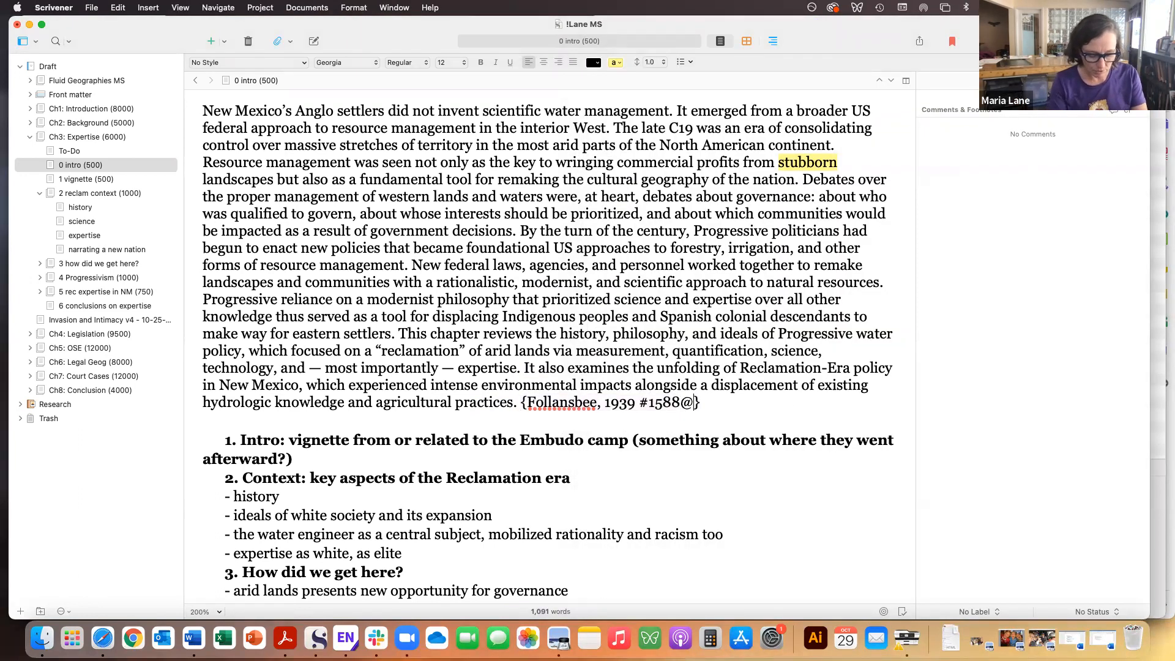
pyautogui.write('46')
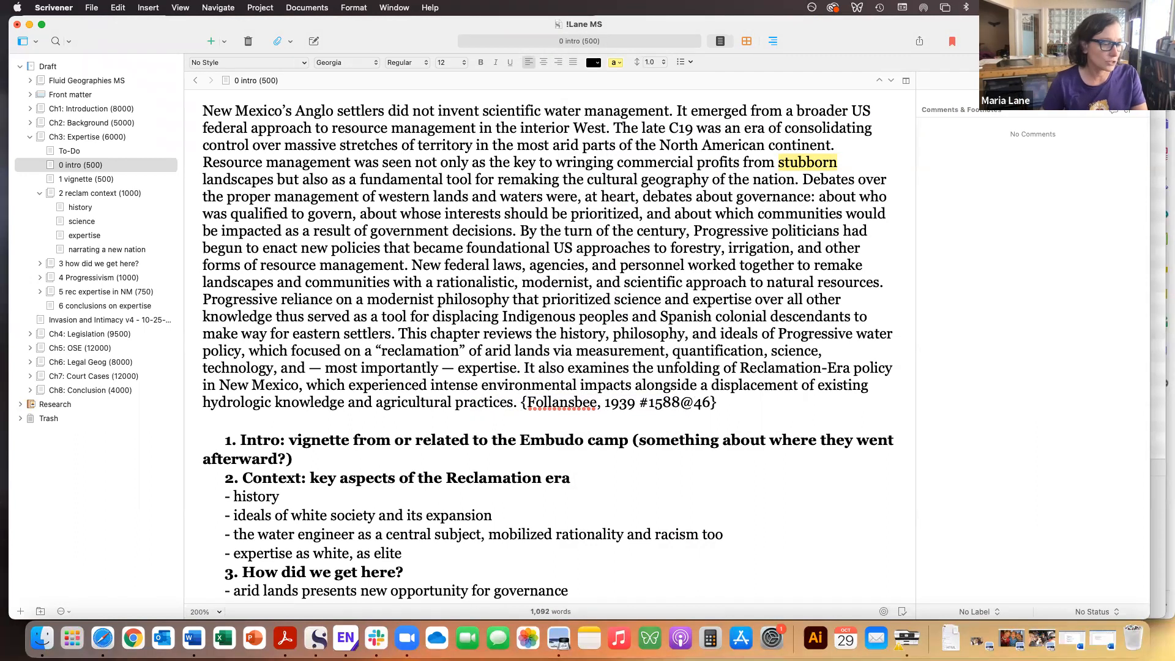
pyautogui.click(807, 411)
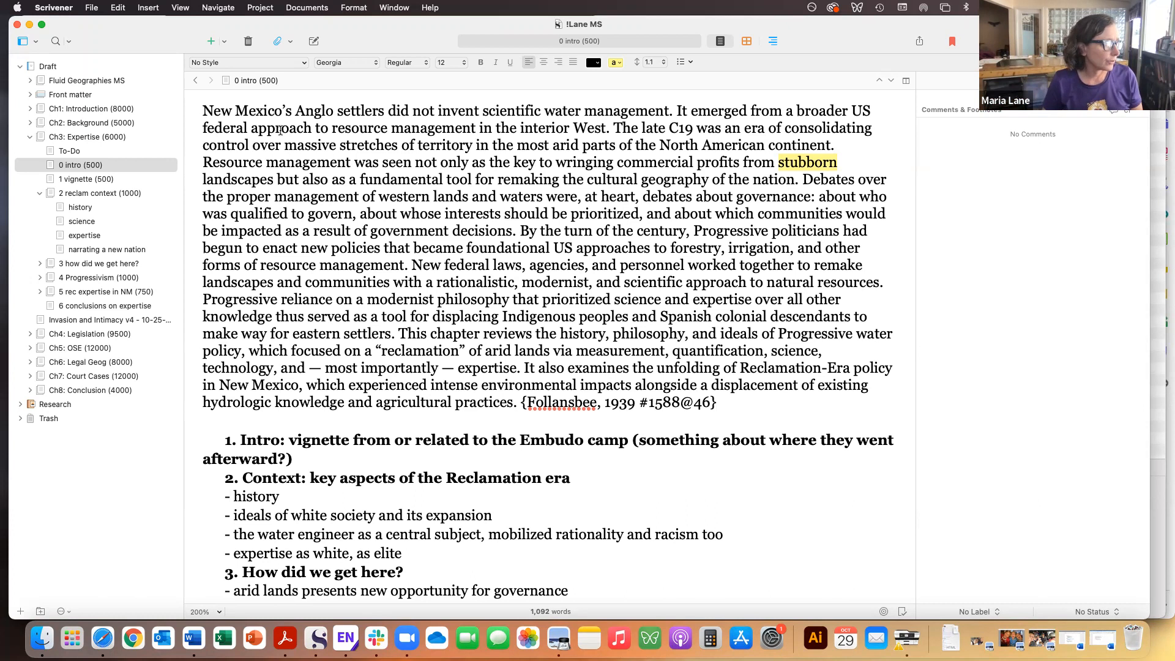
# Check the bibliography manager in the General citation preferences, close them, and highlight the 1939 citation in the text.
pyautogui.click(48, 8)
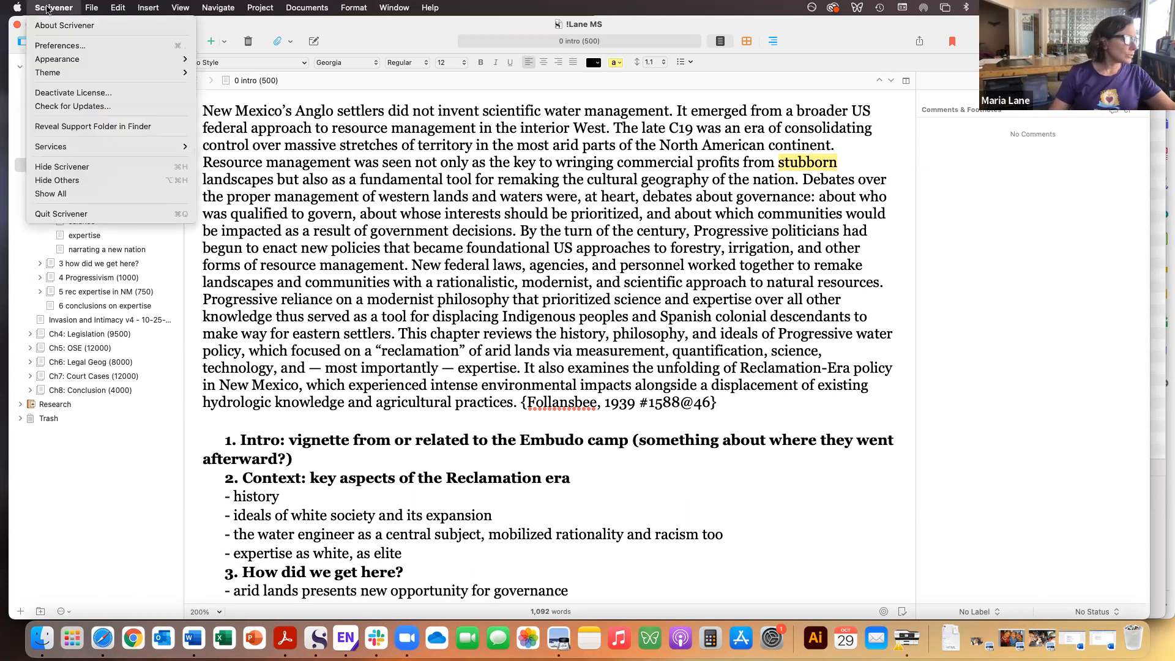
pyautogui.click(66, 45)
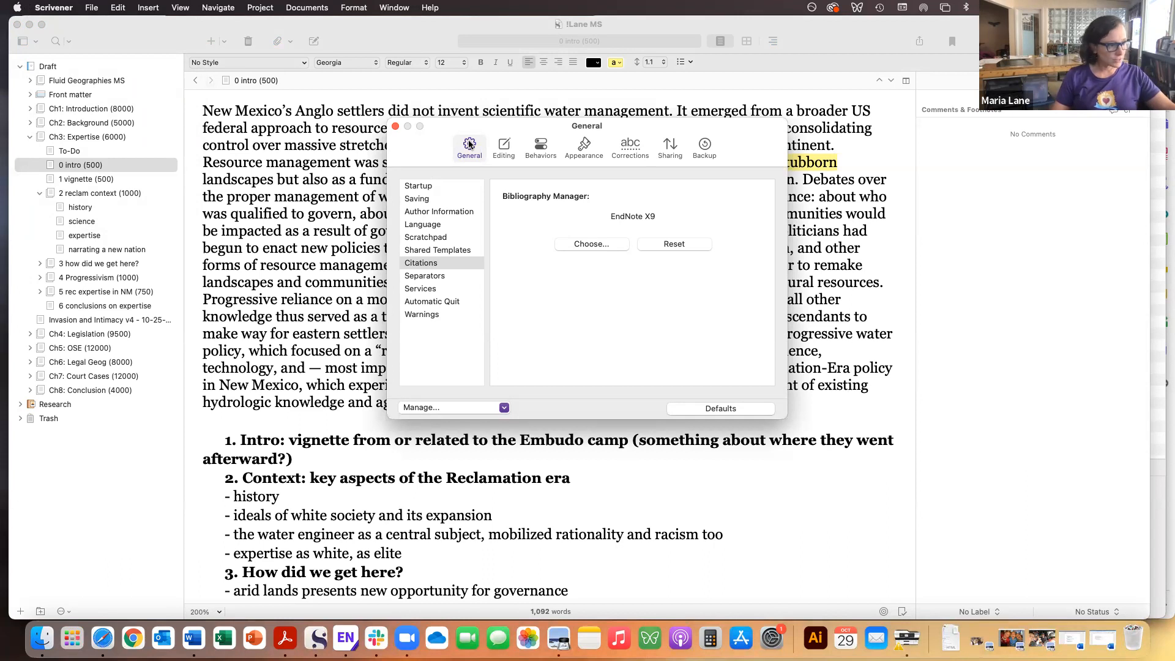
pyautogui.click(435, 265)
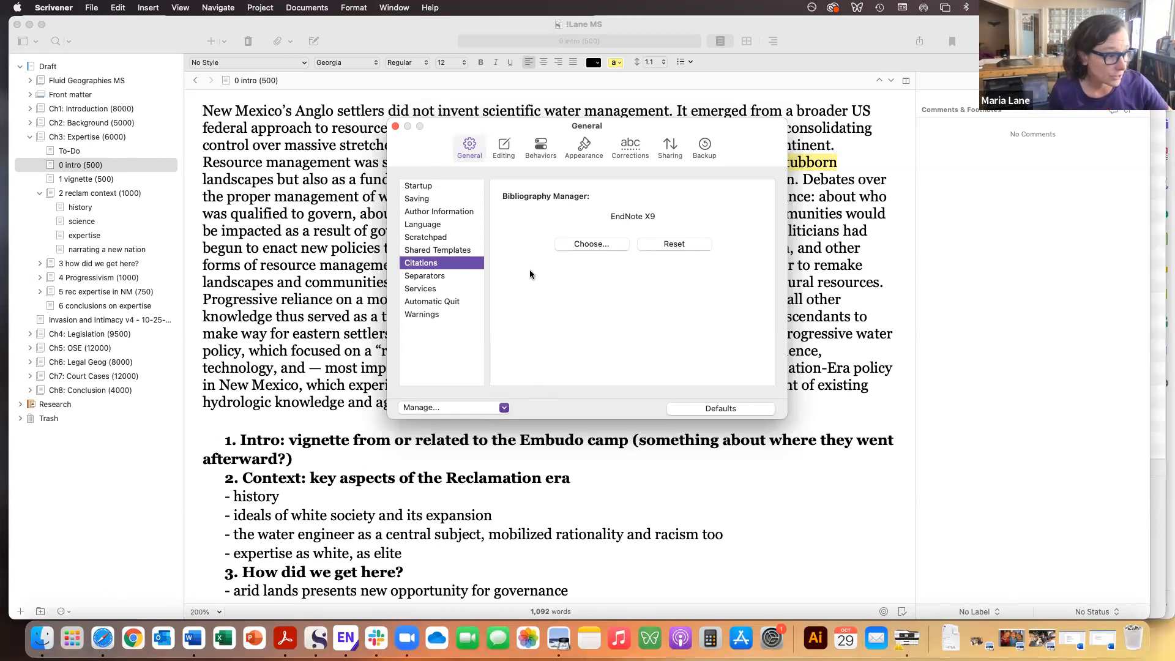
pyautogui.click(396, 126)
pyautogui.click(723, 407)
pyautogui.moveTo(723, 407); pyautogui.dragTo(522, 398)
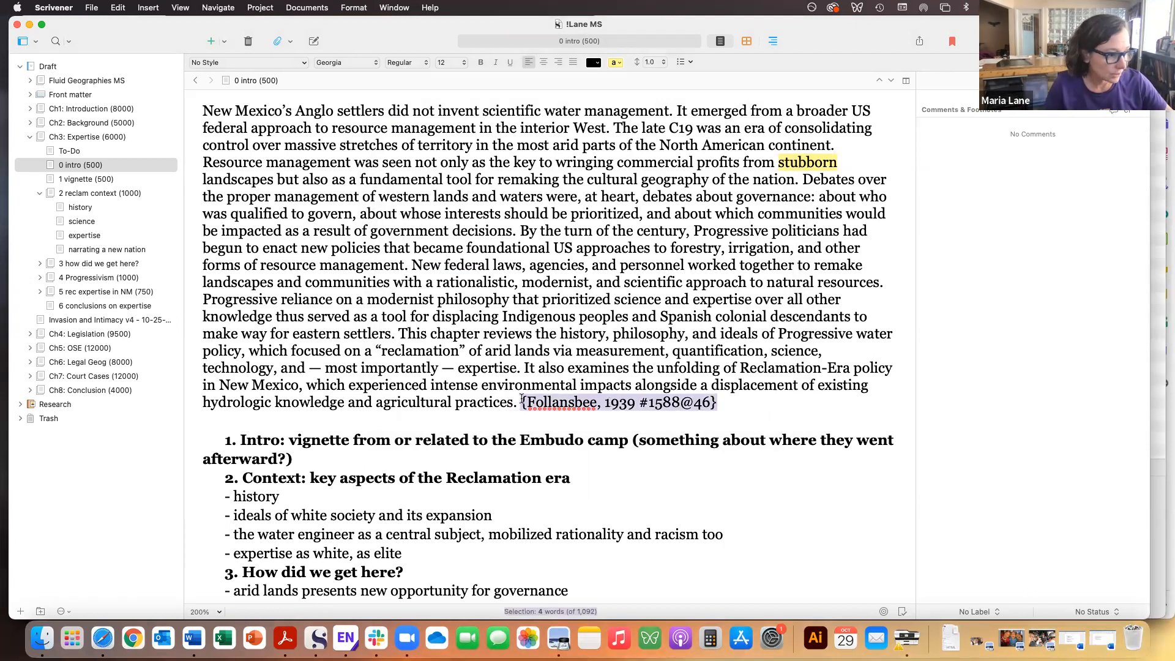
pyautogui.press('Right')
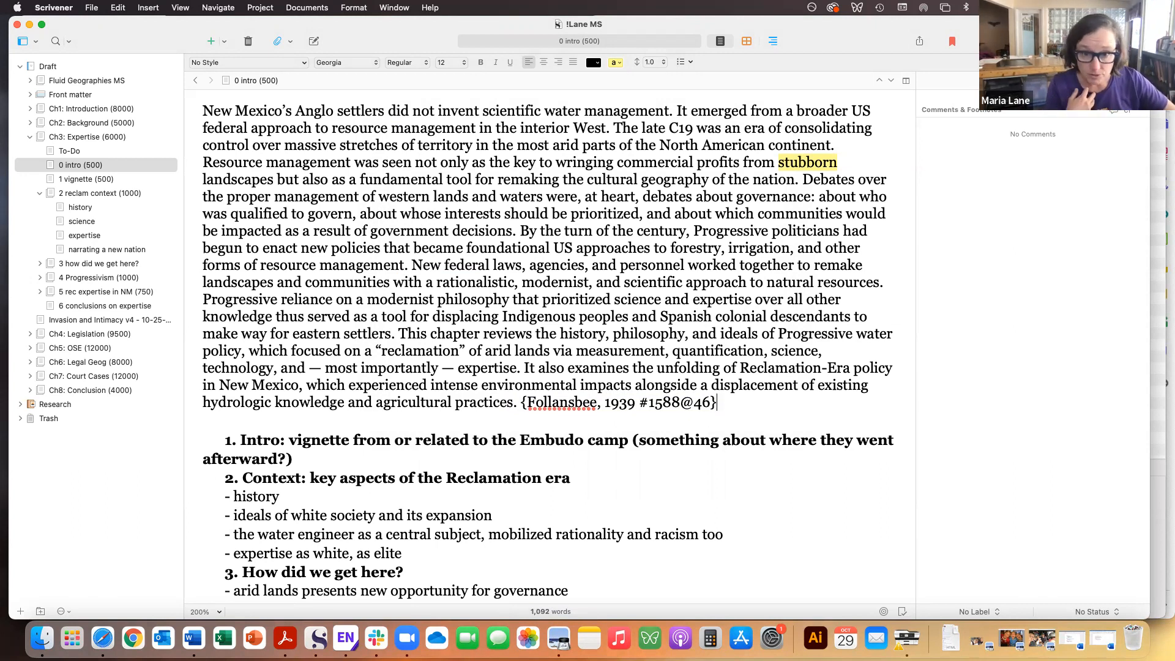
# Insert the citation for the 1985 book on New Mexico's 1910 Constitution from EndNote's Ch4: Statutes group below the opening paragraph.
pyautogui.press('super+Tab')
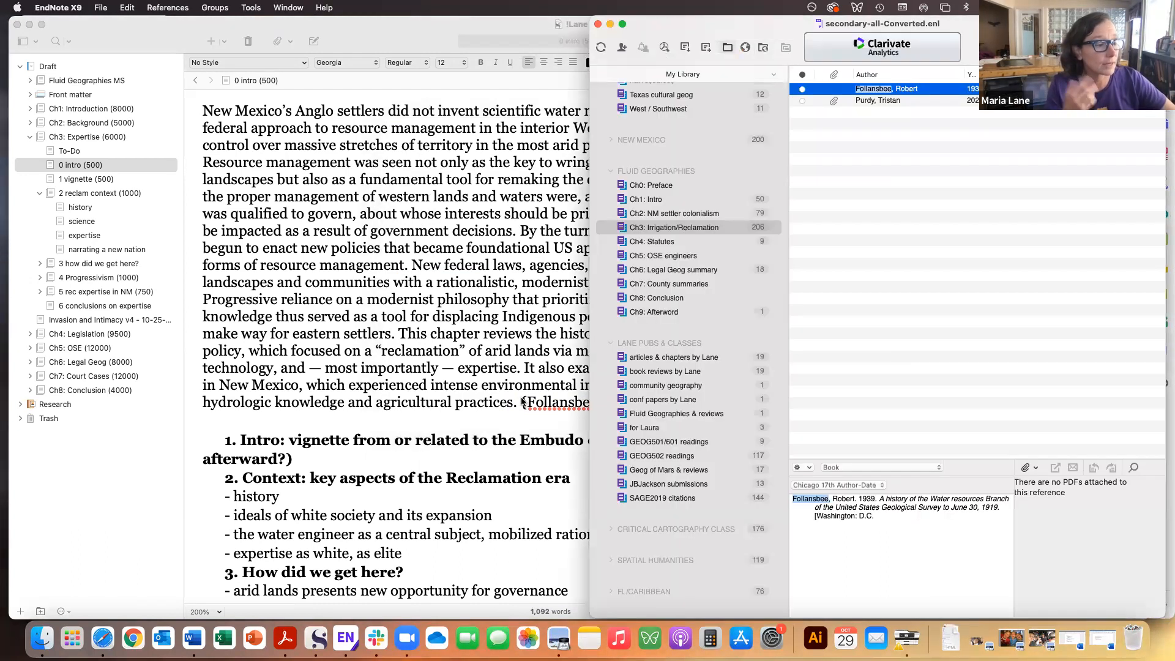
pyautogui.click(681, 242)
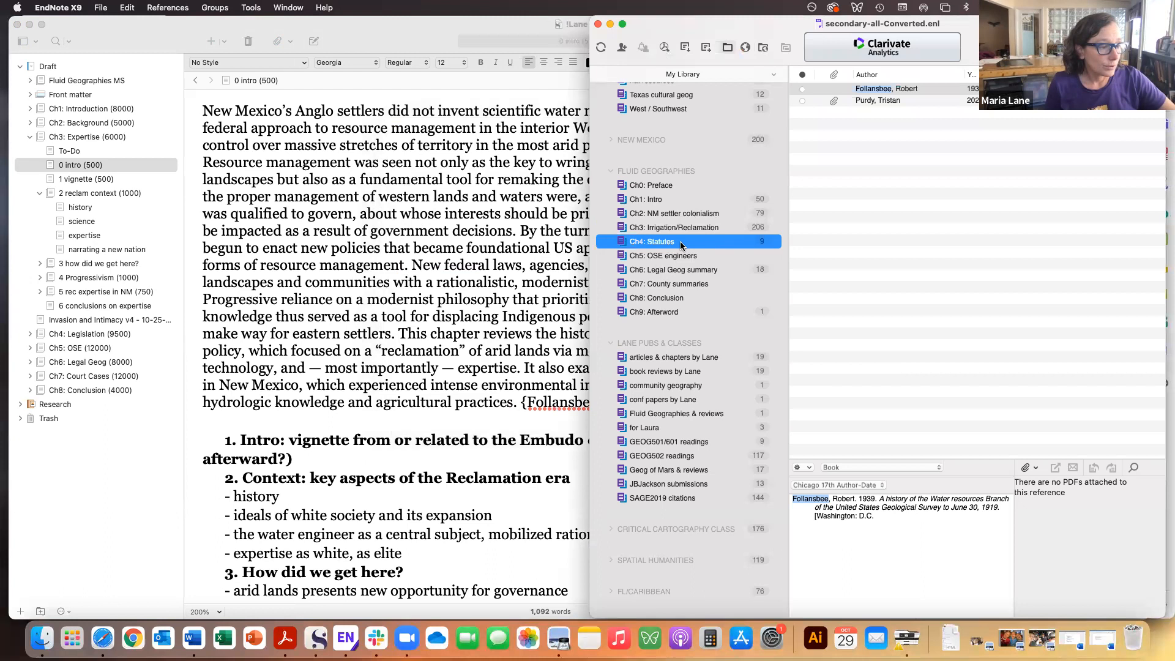
pyautogui.click(906, 124)
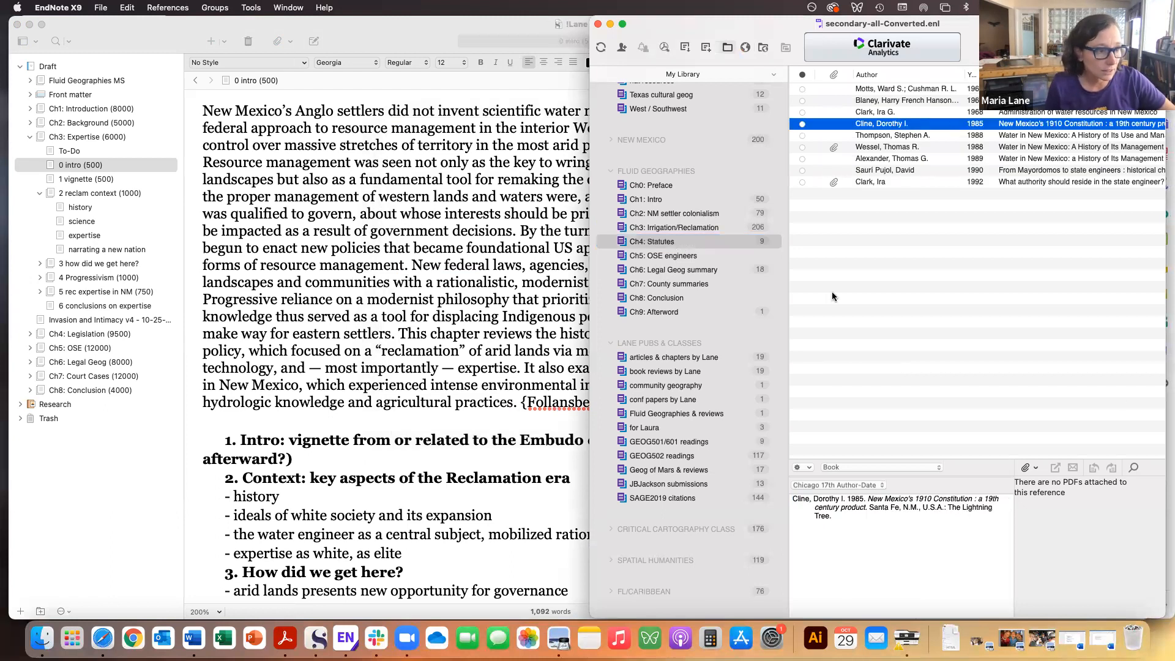
pyautogui.moveTo(859, 127); pyautogui.dragTo(437, 422)
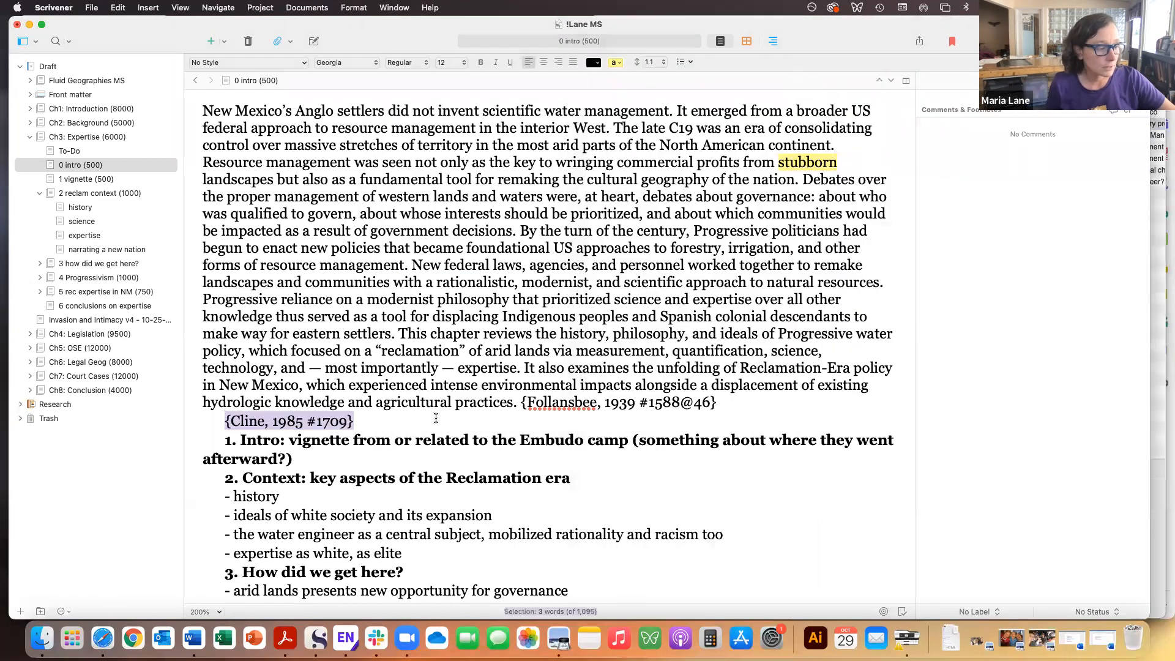
pyautogui.click(432, 416)
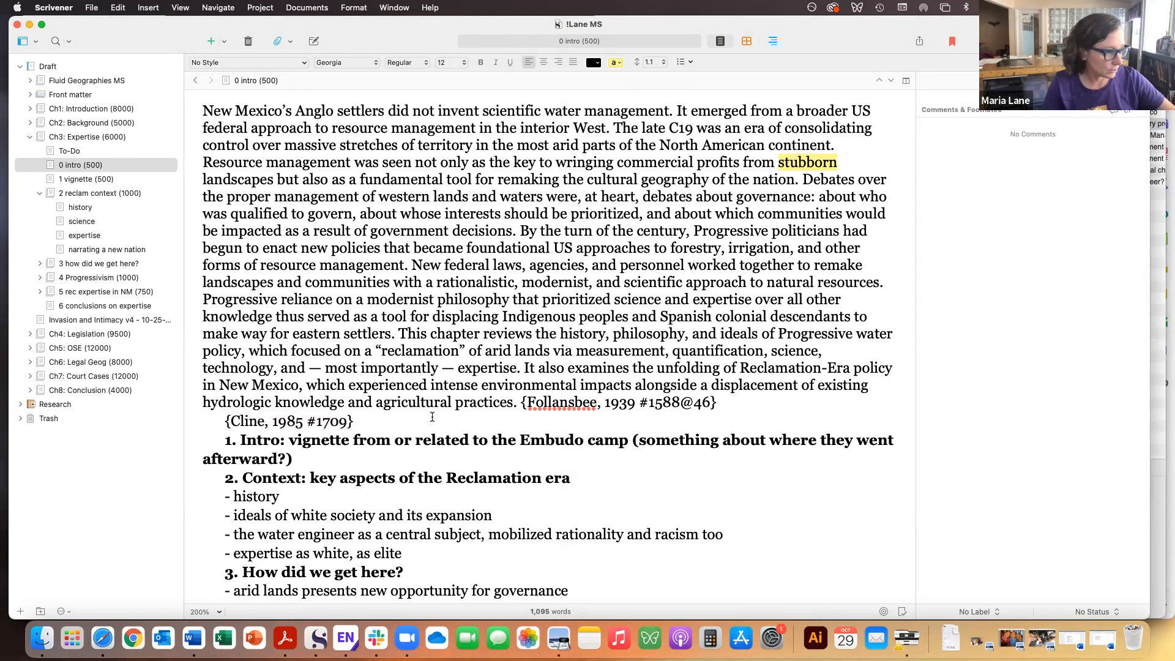
pyautogui.press('Return')
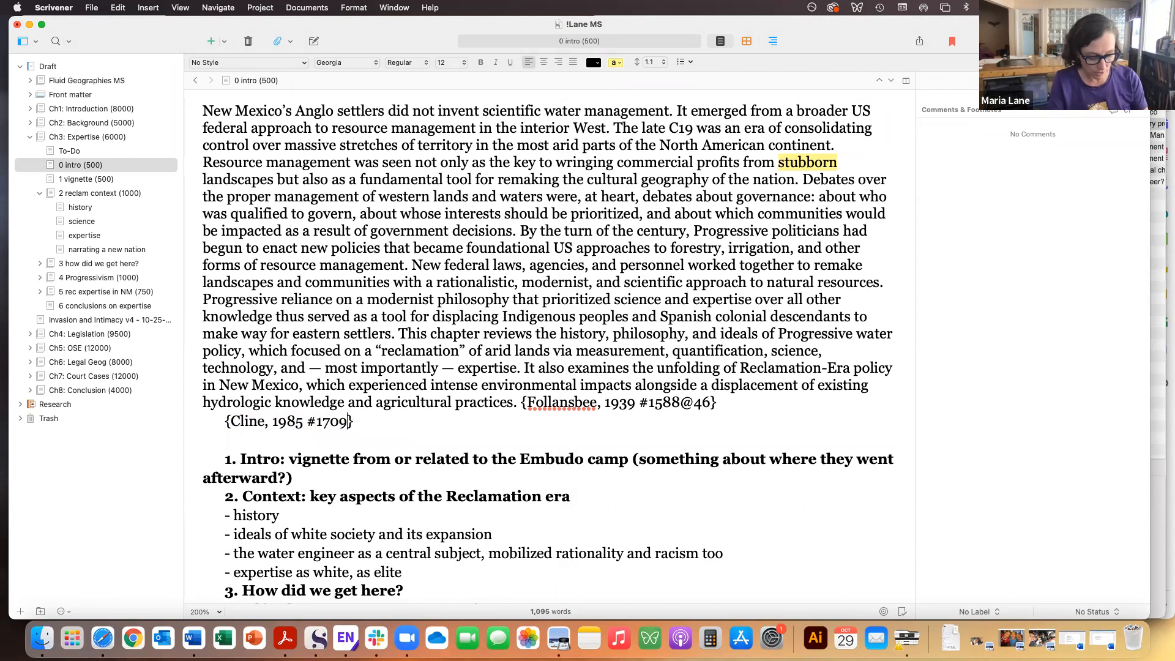
pyautogui.write('@')
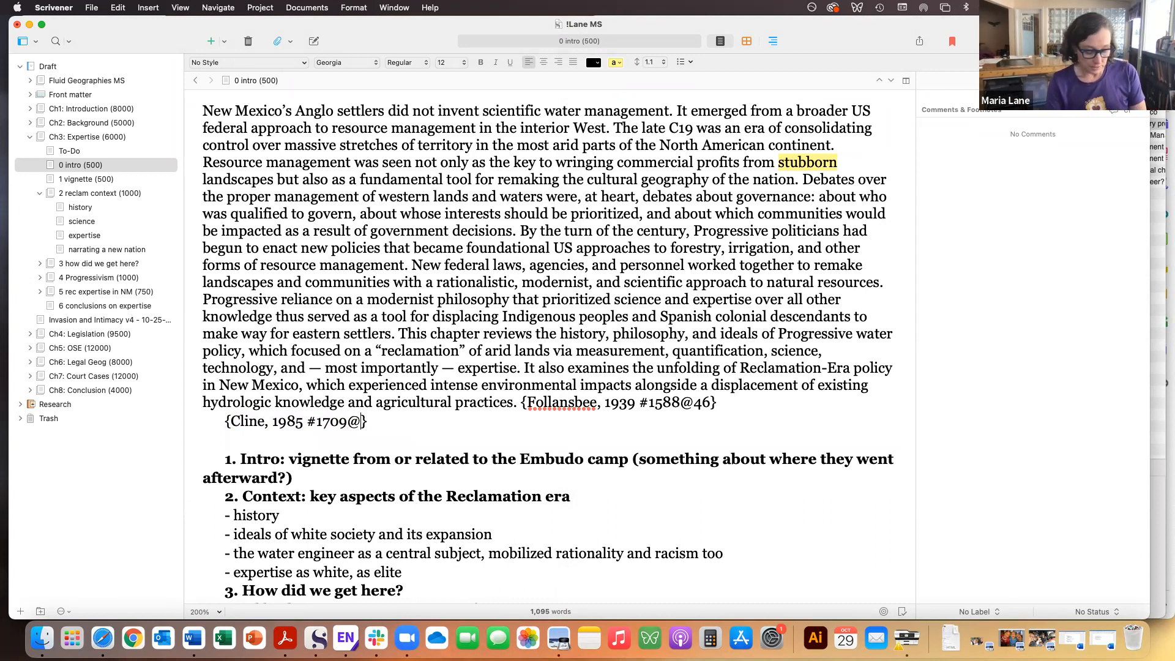
pyautogui.write('87')
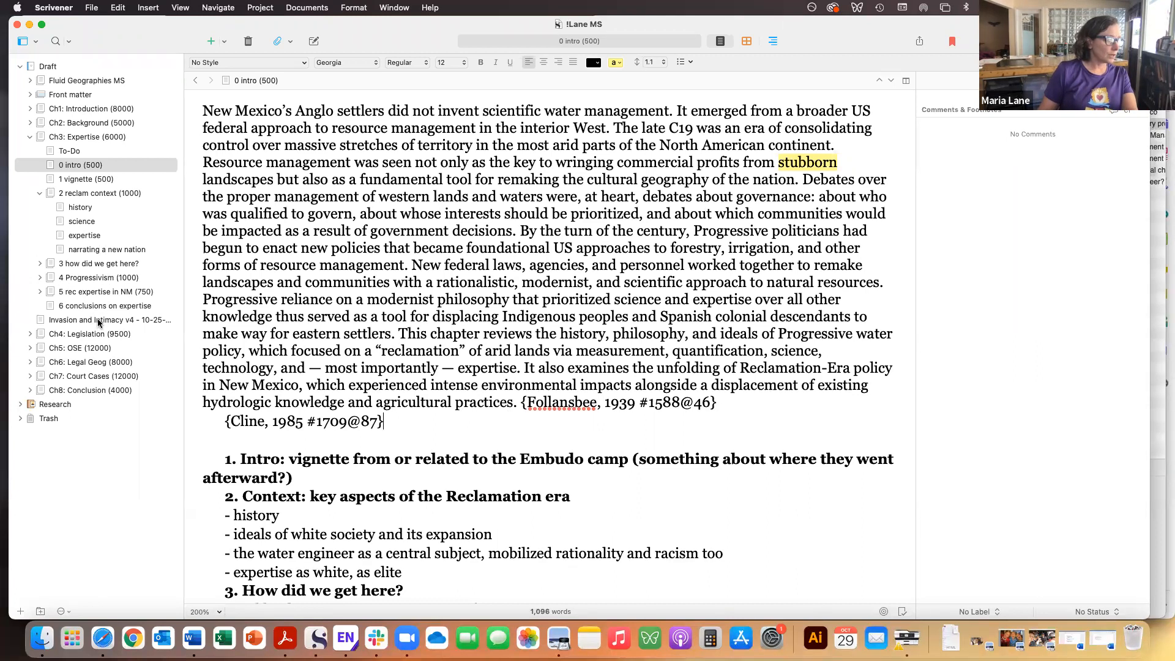
# Expand Ch2: Background (5000), open the 2020-1002 chapter draft, and follow its first five footnotes to their places in the text.
pyautogui.click(30, 123)
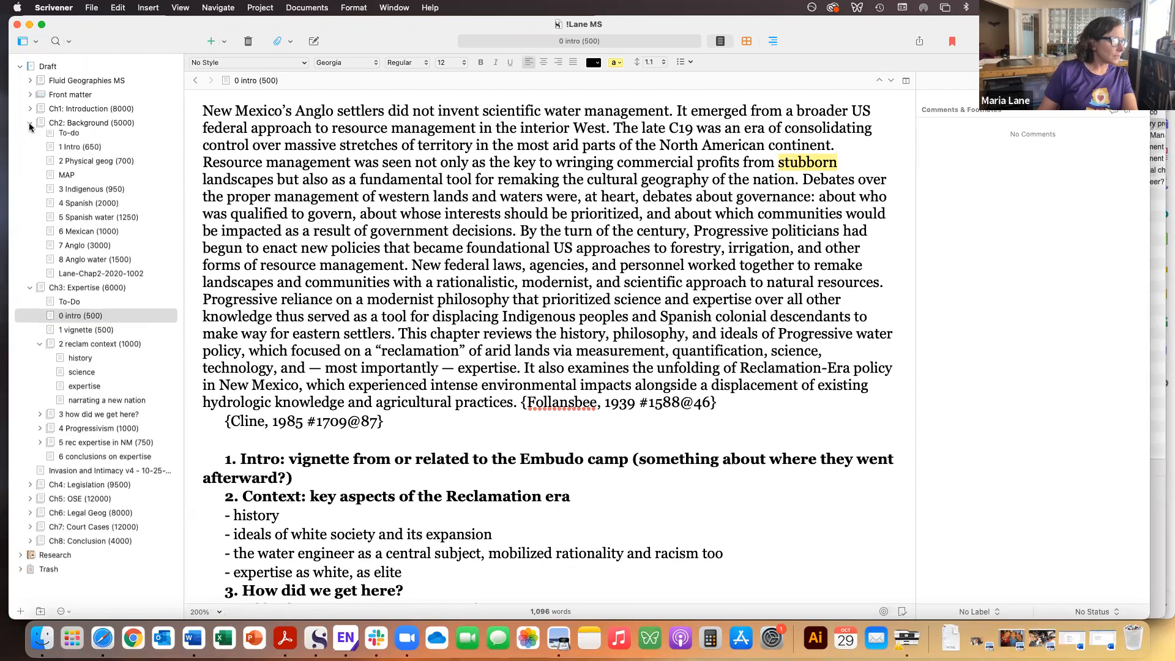
pyautogui.click(113, 280)
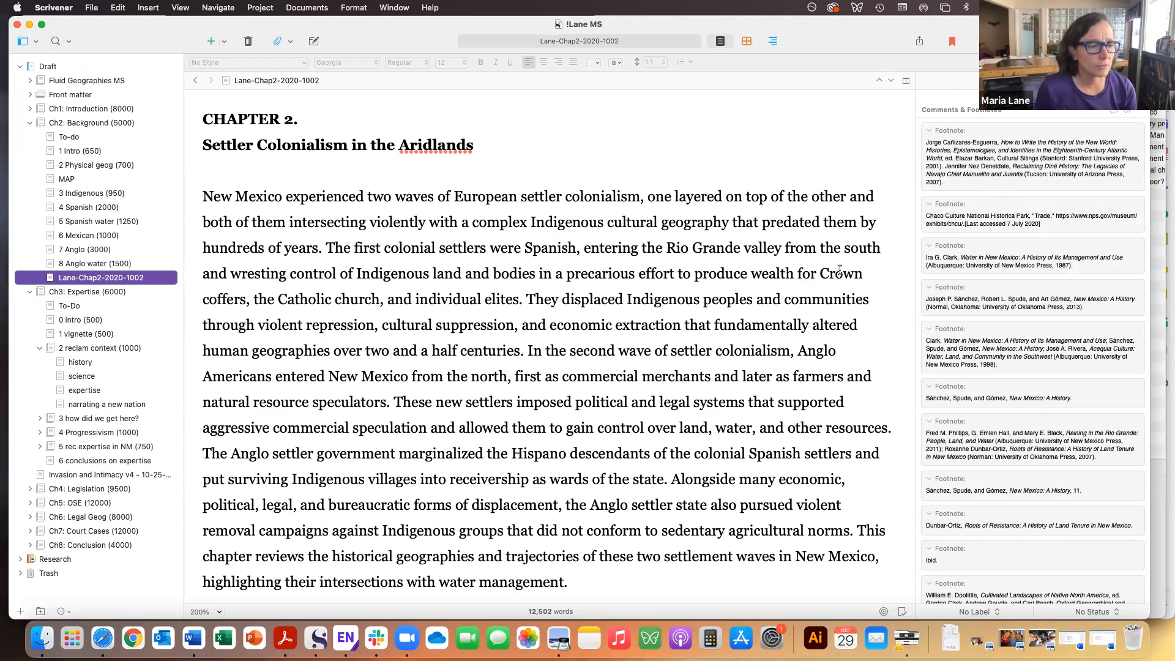
pyautogui.click(1003, 170)
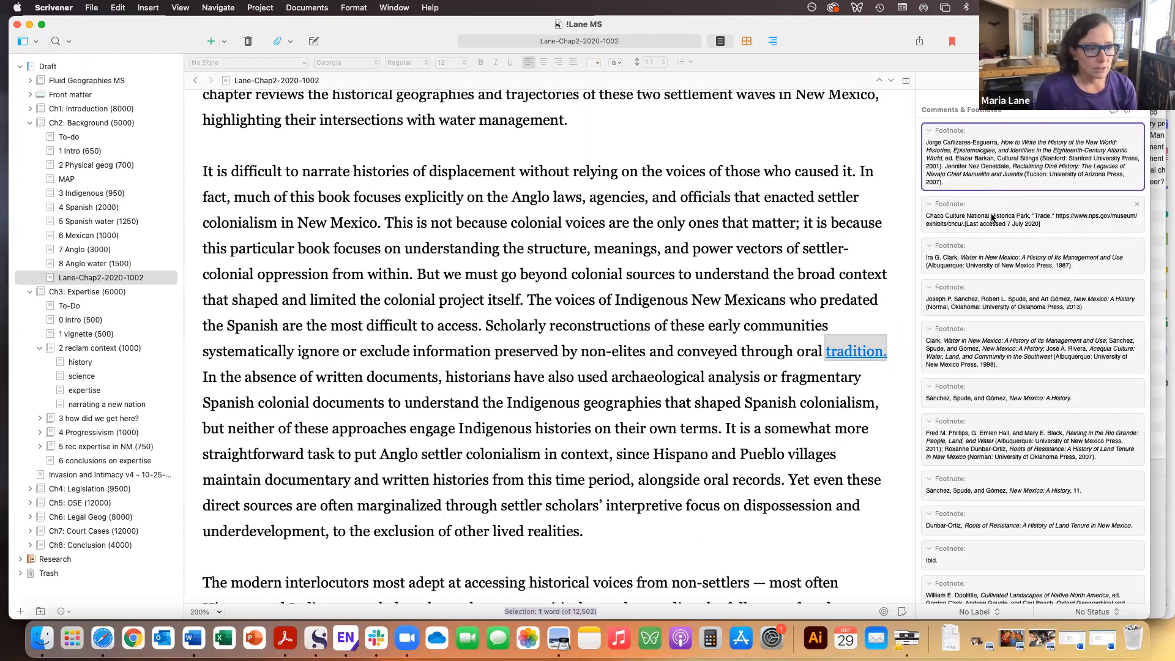
pyautogui.click(993, 217)
pyautogui.click(997, 268)
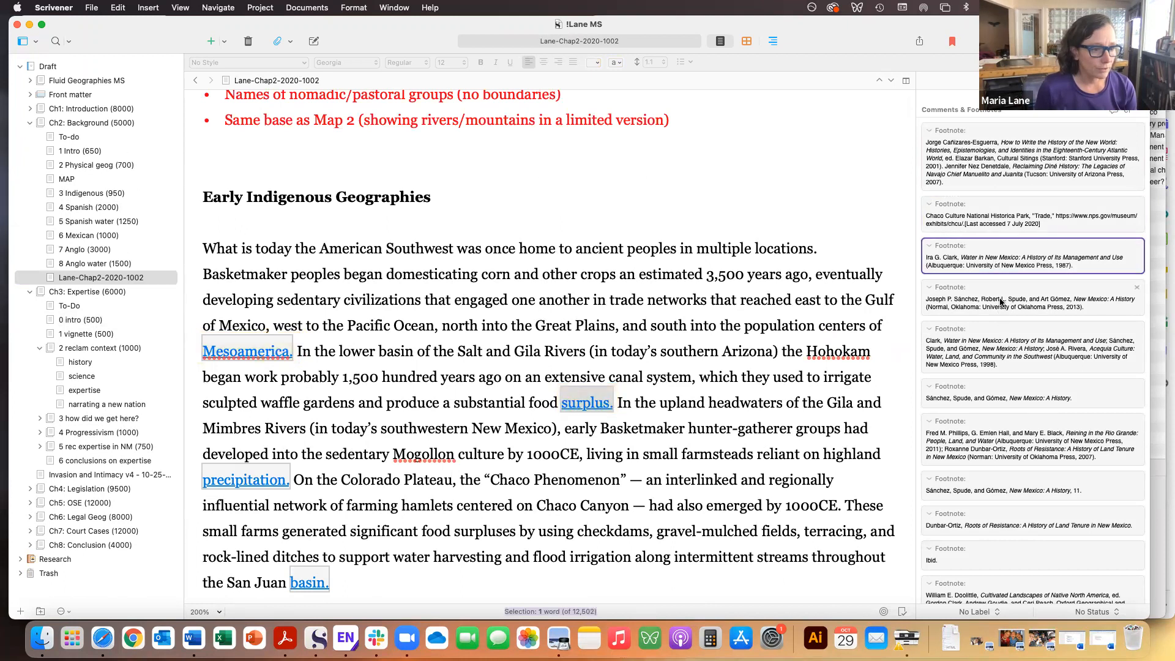
pyautogui.click(999, 300)
pyautogui.click(1004, 353)
# Examine the linked footnote markers through the Indigenous geographies section and jump to the footnote citing Reining in the Rio Grande.
pyautogui.scroll(-5, 705, 490)
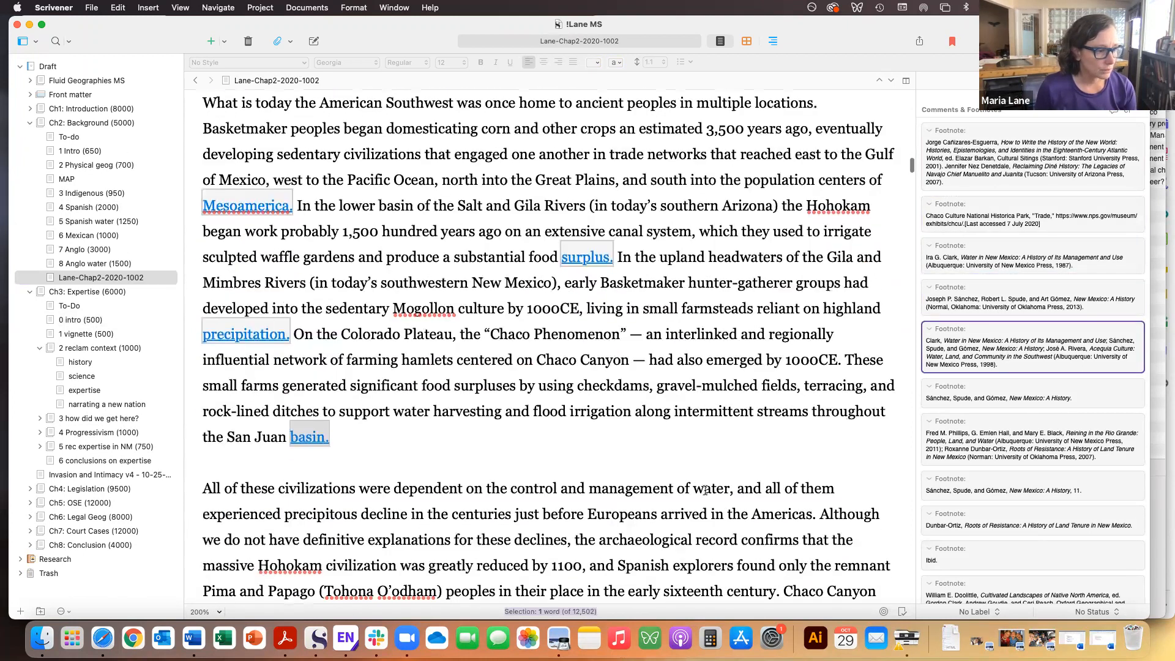
pyautogui.scroll(-6, 705, 490)
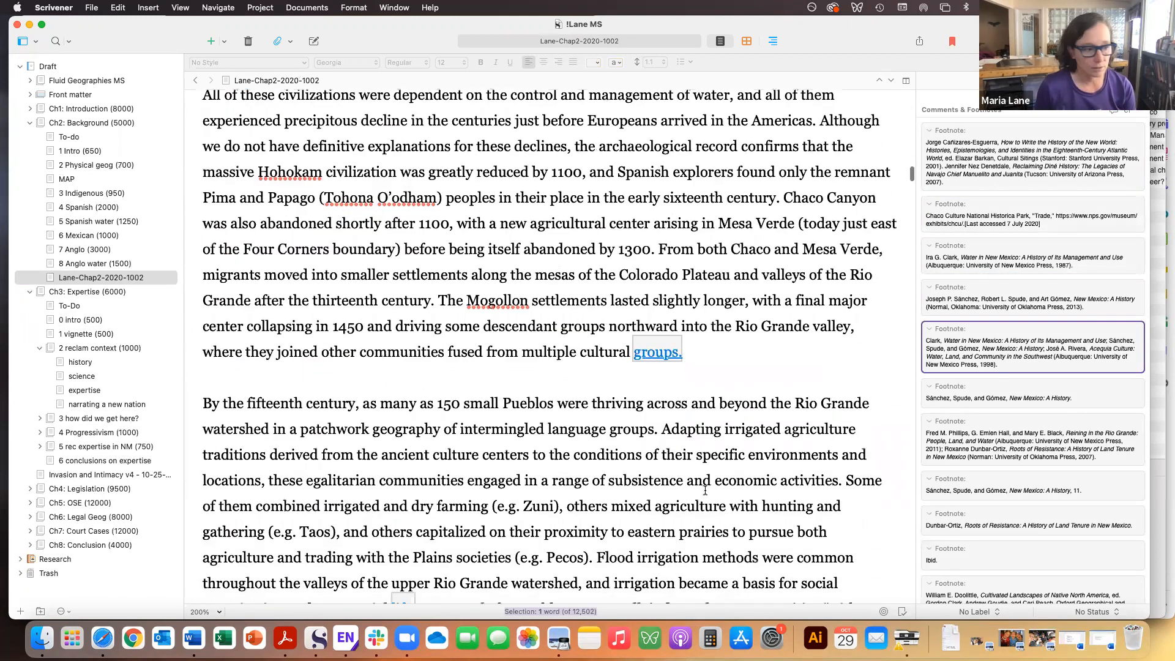
pyautogui.scroll(-9, 705, 489)
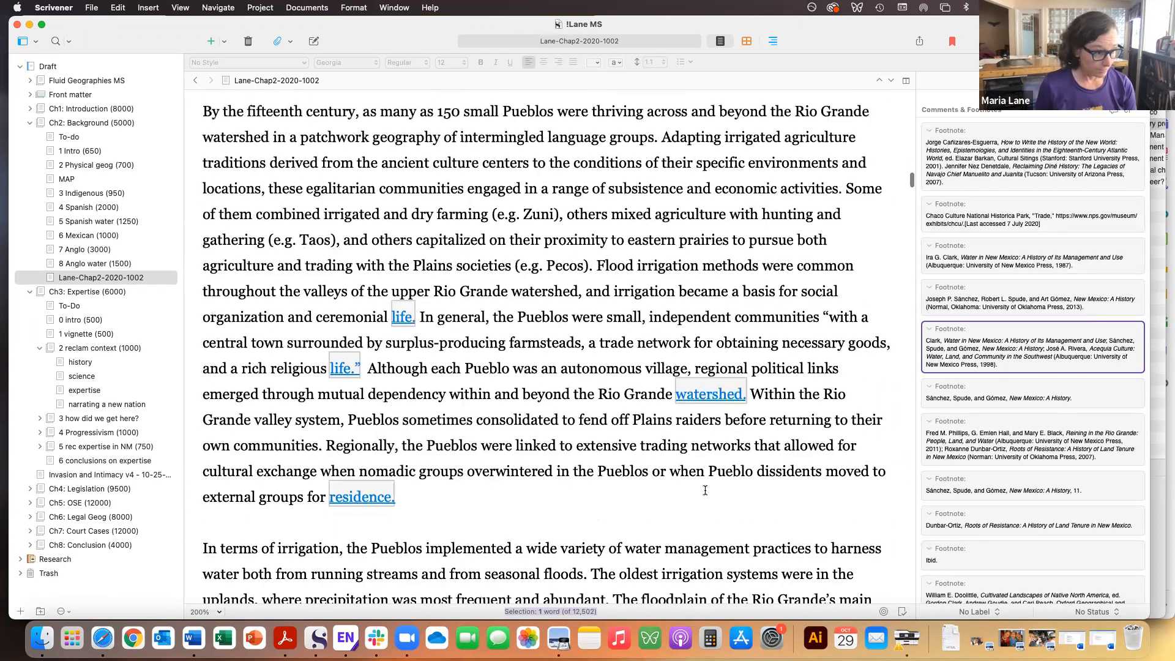
pyautogui.scroll(-10, 705, 490)
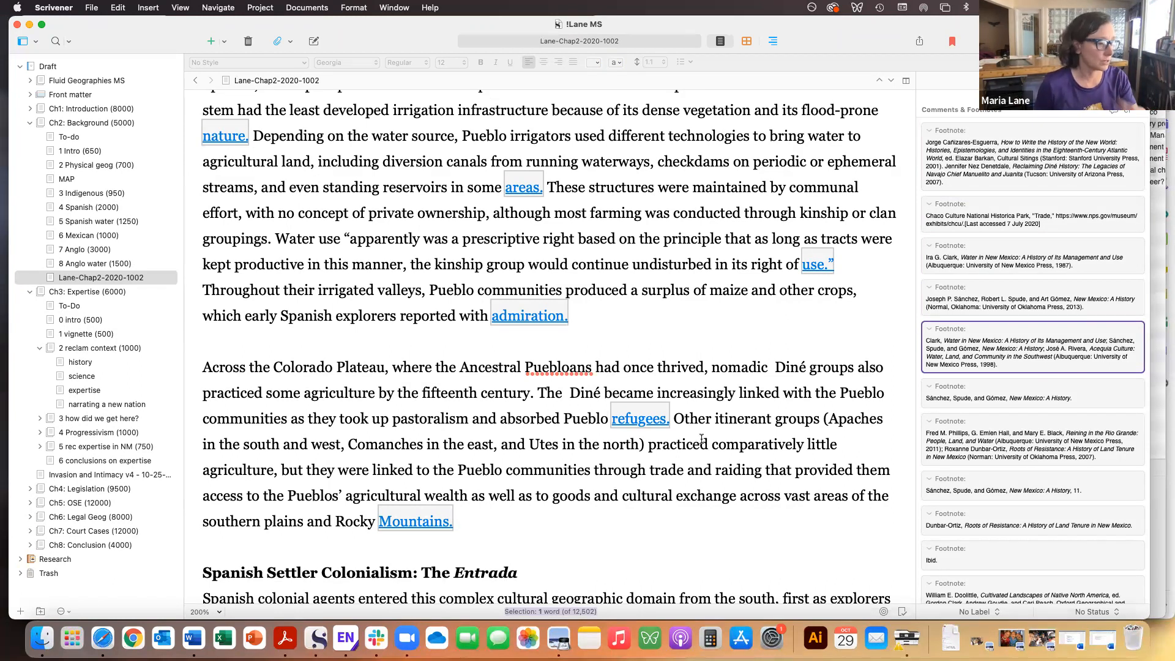
pyautogui.click(994, 438)
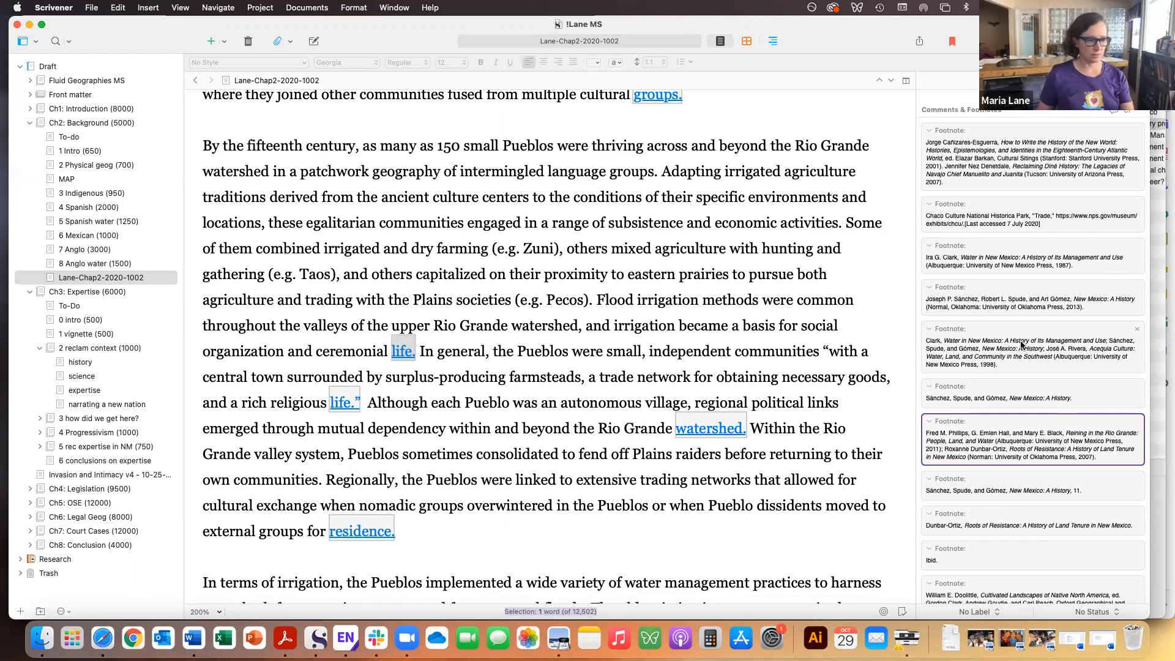
pyautogui.click(690, 376)
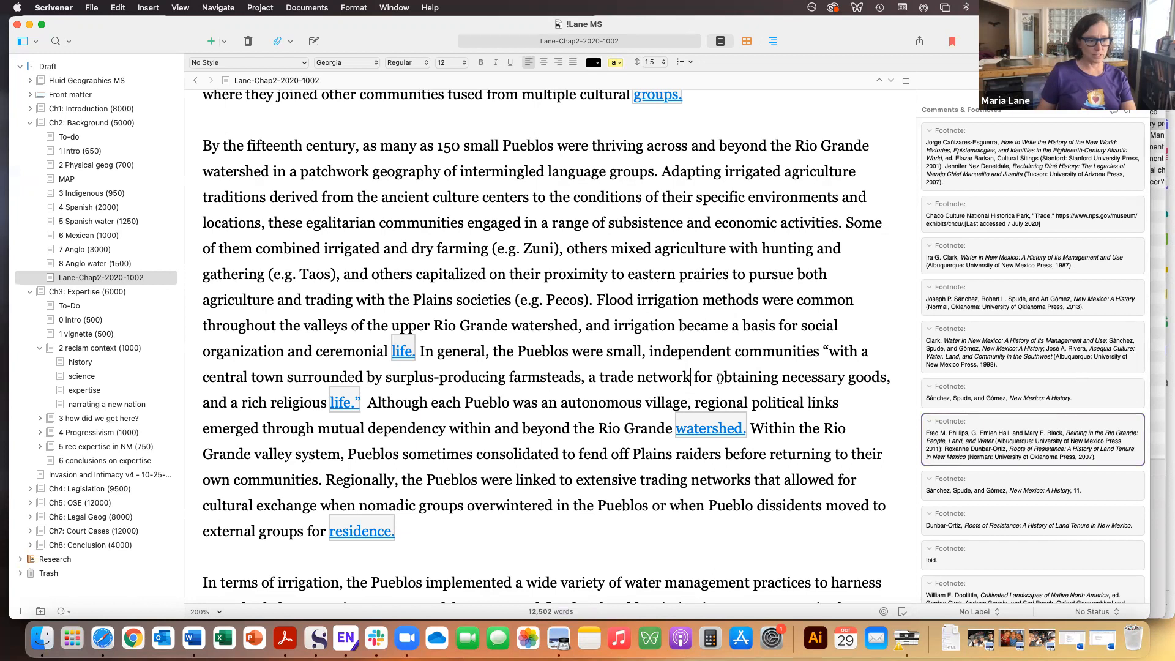
pyautogui.click(718, 377)
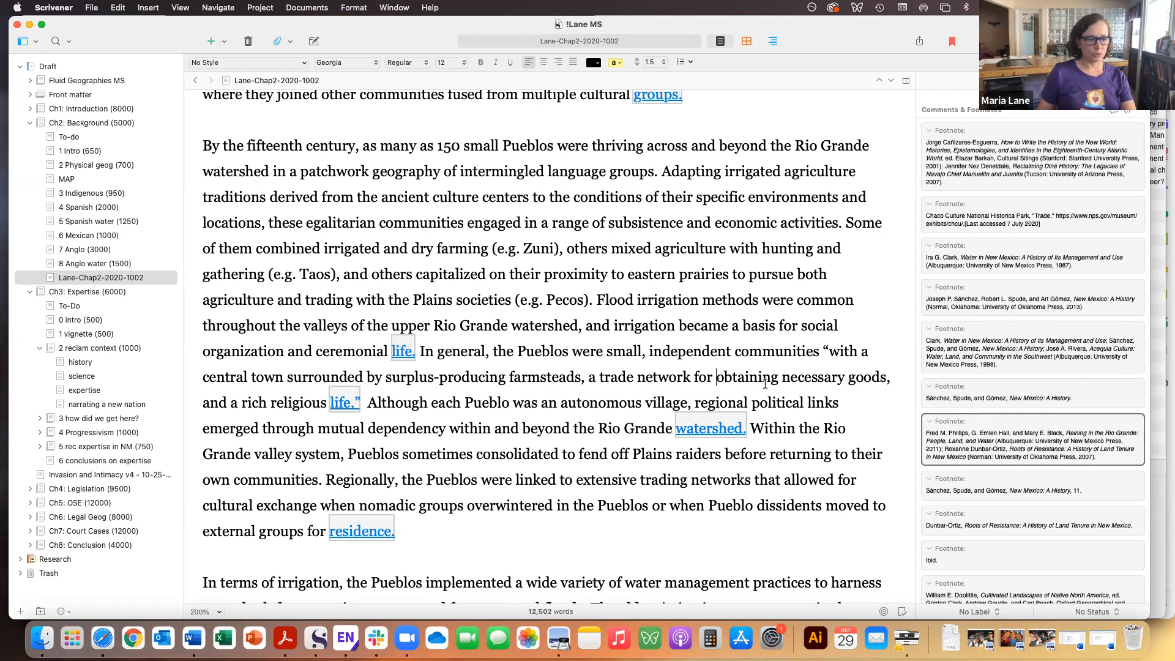
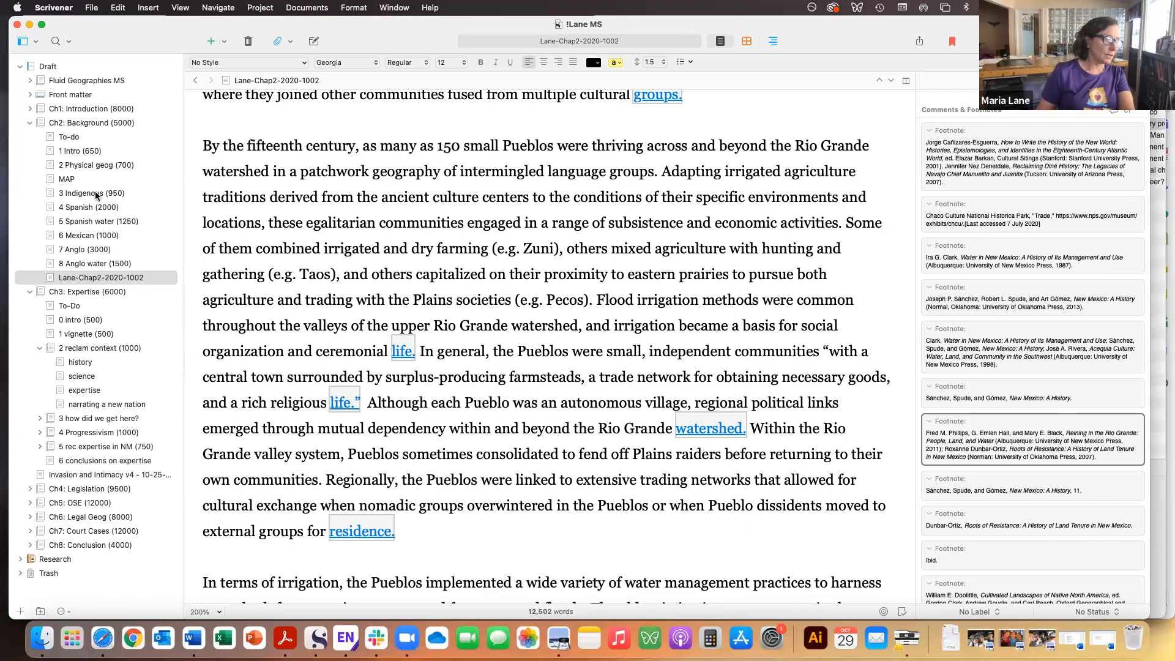
# Hide the Comments & Footnotes inspector beside the 2020-1002 chapter draft and show it again.
pyautogui.click(620, 284)
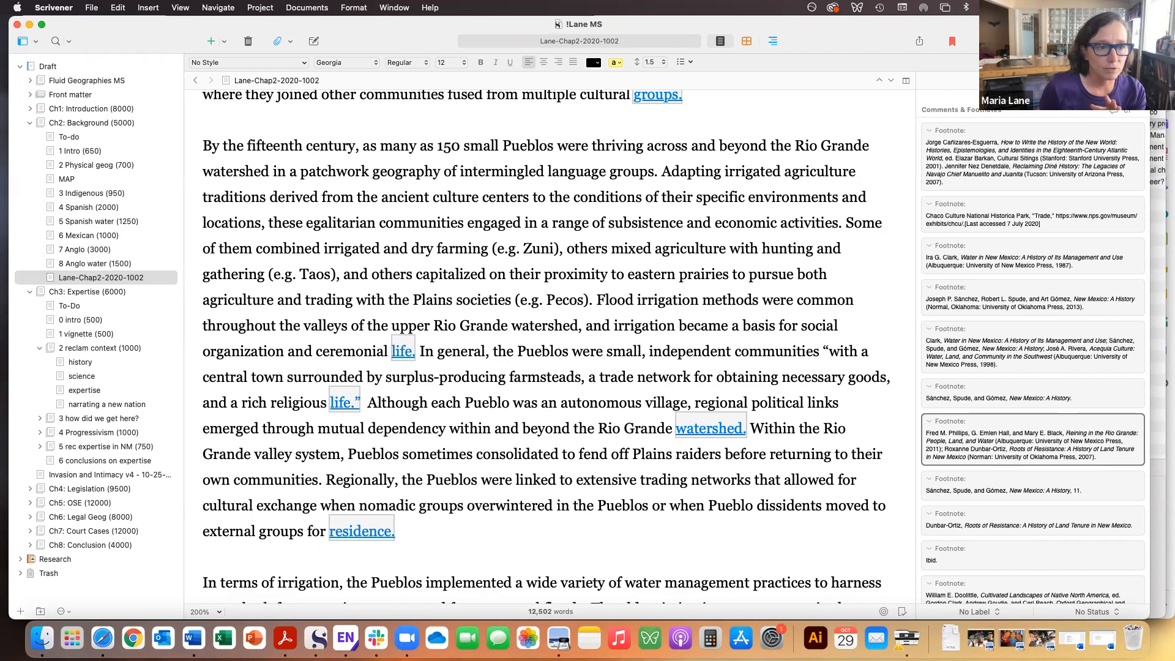
pyautogui.click(1132, 41)
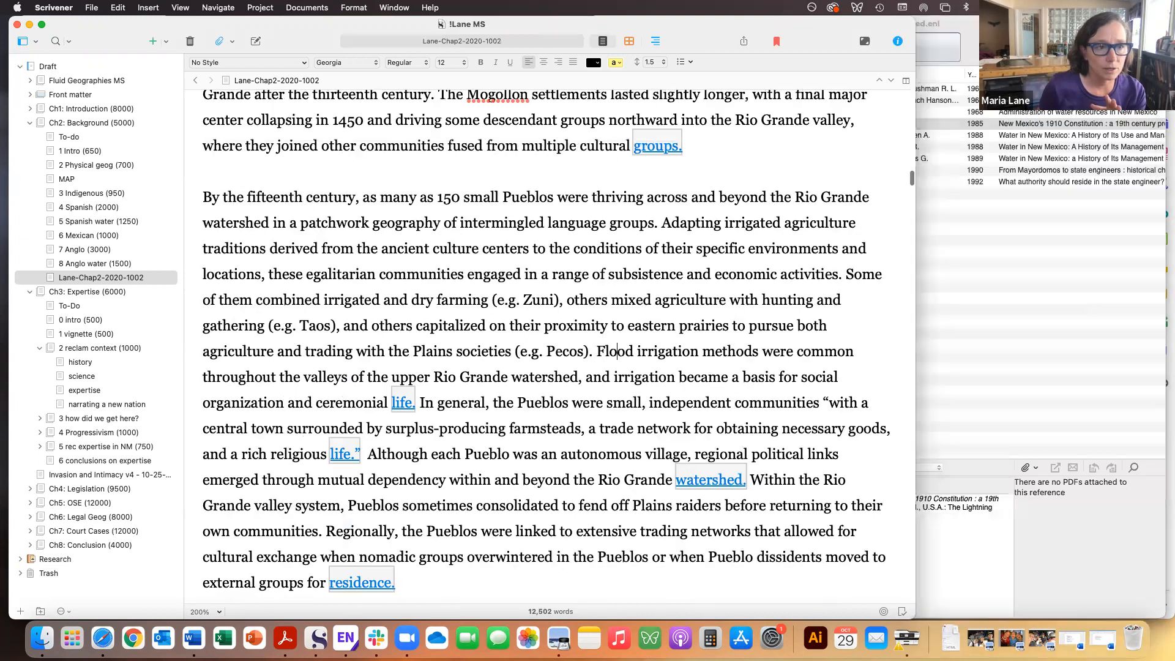
pyautogui.click(897, 41)
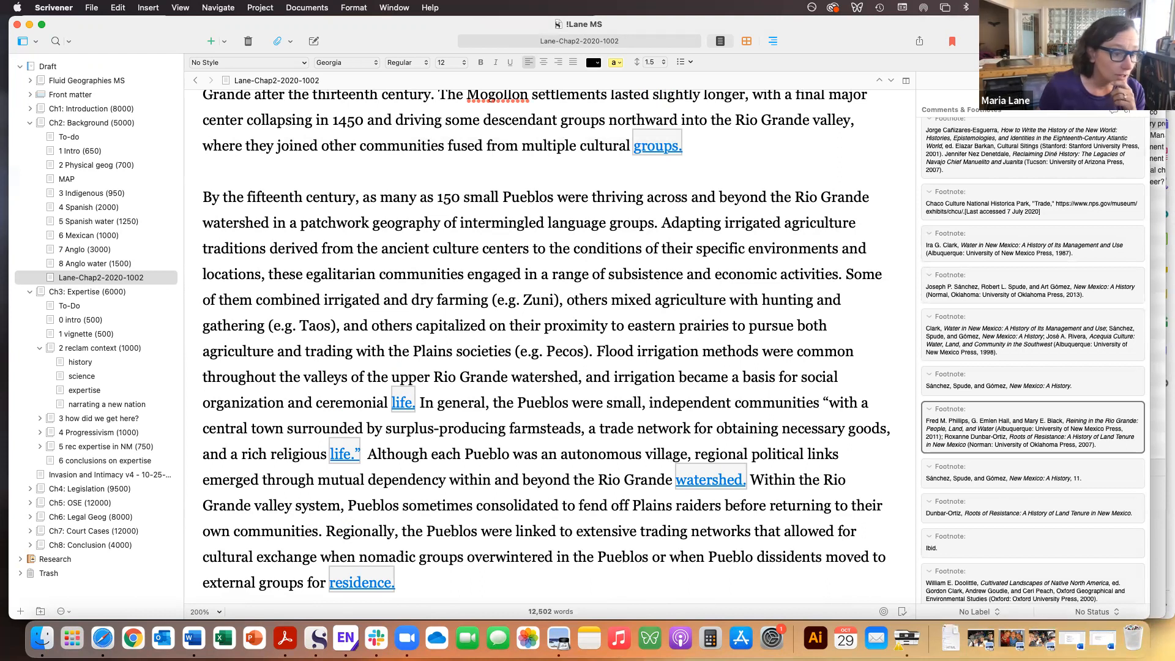
# Show all Ch3 documents from Ch3: Expertise (6000) through 6 conclusions on expertise together as one continuous text.
pyautogui.click(84, 295)
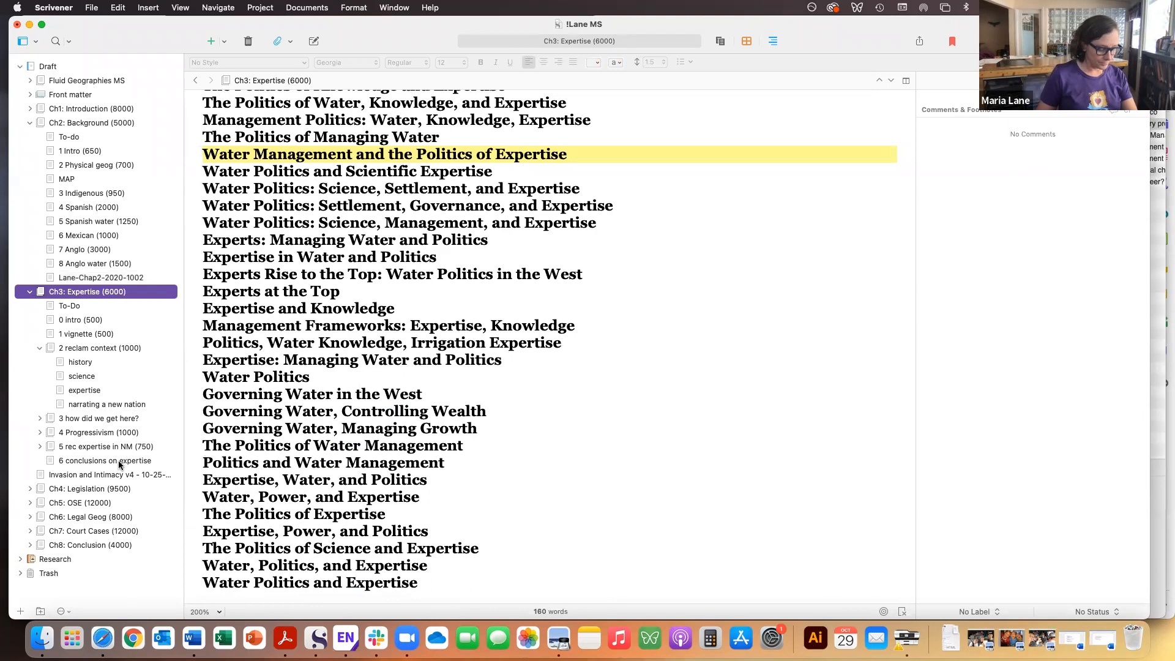
pyautogui.keyDown('shift'); pyautogui.click(119, 461); pyautogui.keyUp('shift')
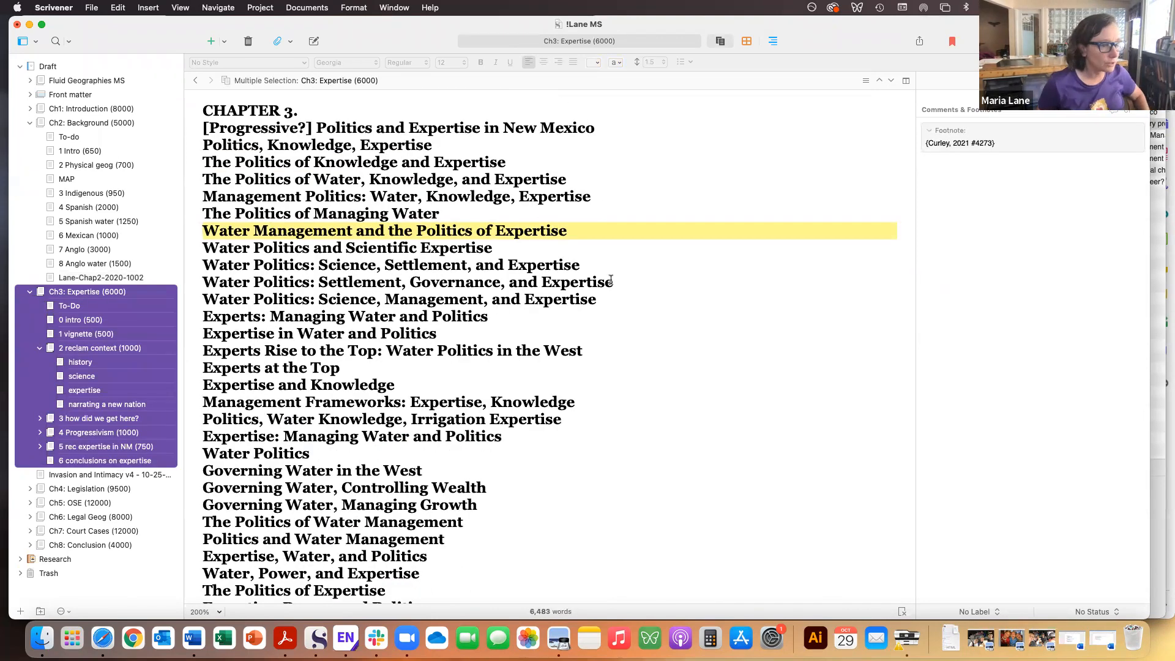
pyautogui.scroll(-5, 611, 279)
pyautogui.scroll(-20, 611, 280)
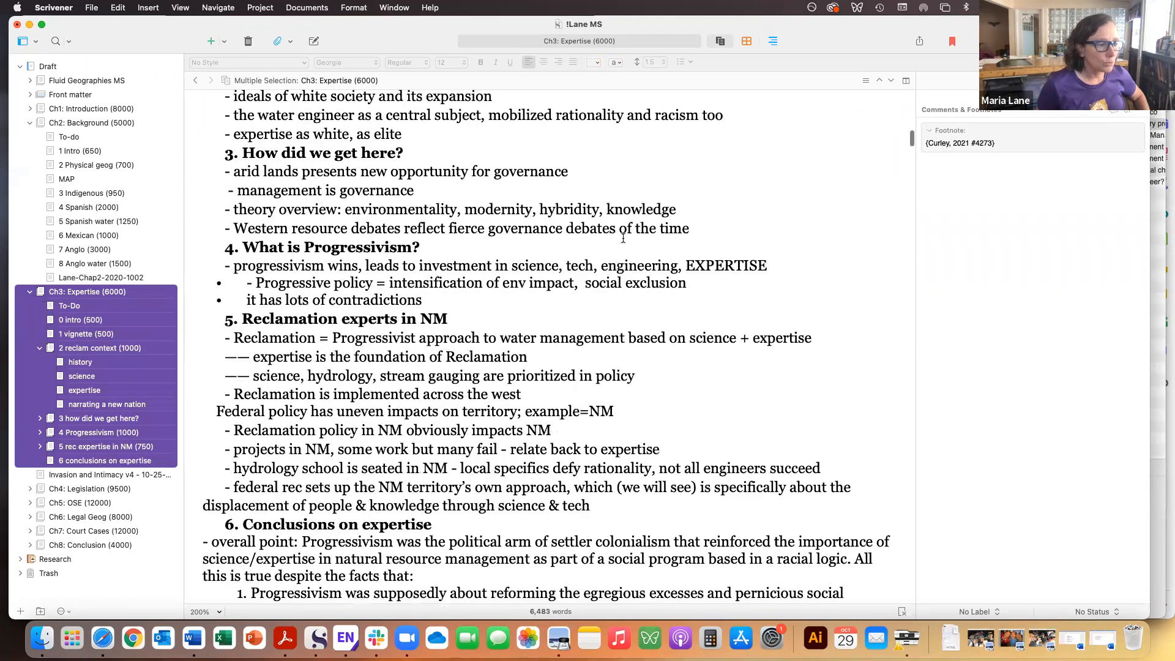
# Attach the comment "Rewrite this" to the words "across the west" in the Reclamation experts in NM outline.
pyautogui.click(687, 238)
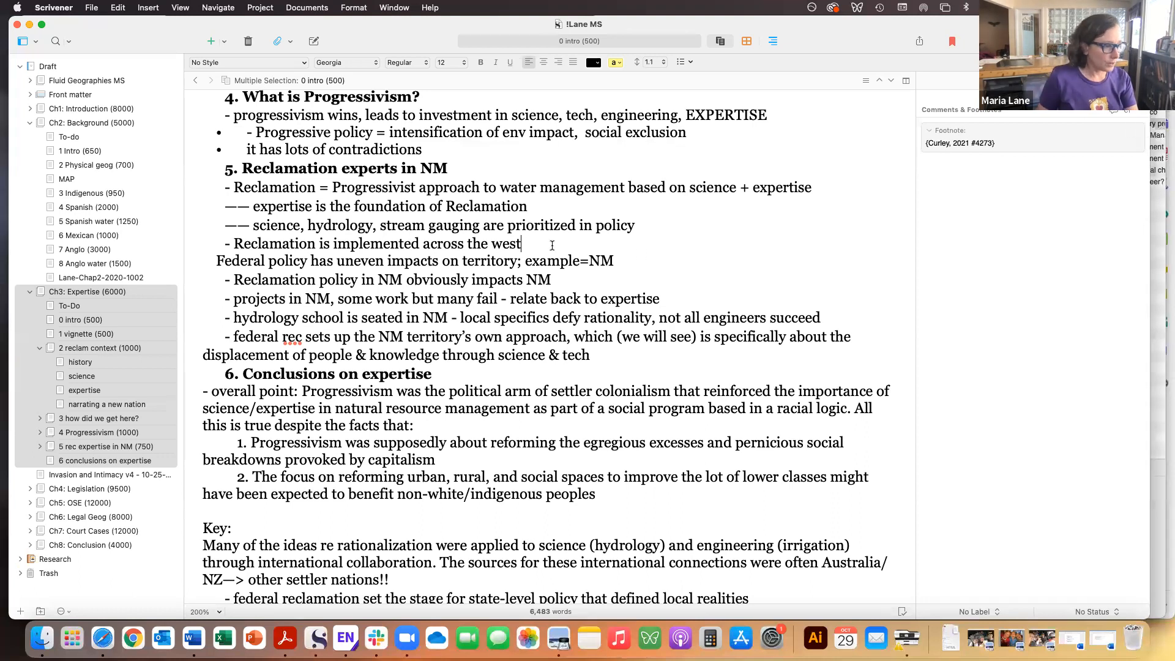
pyautogui.moveTo(520, 243); pyautogui.dragTo(428, 241)
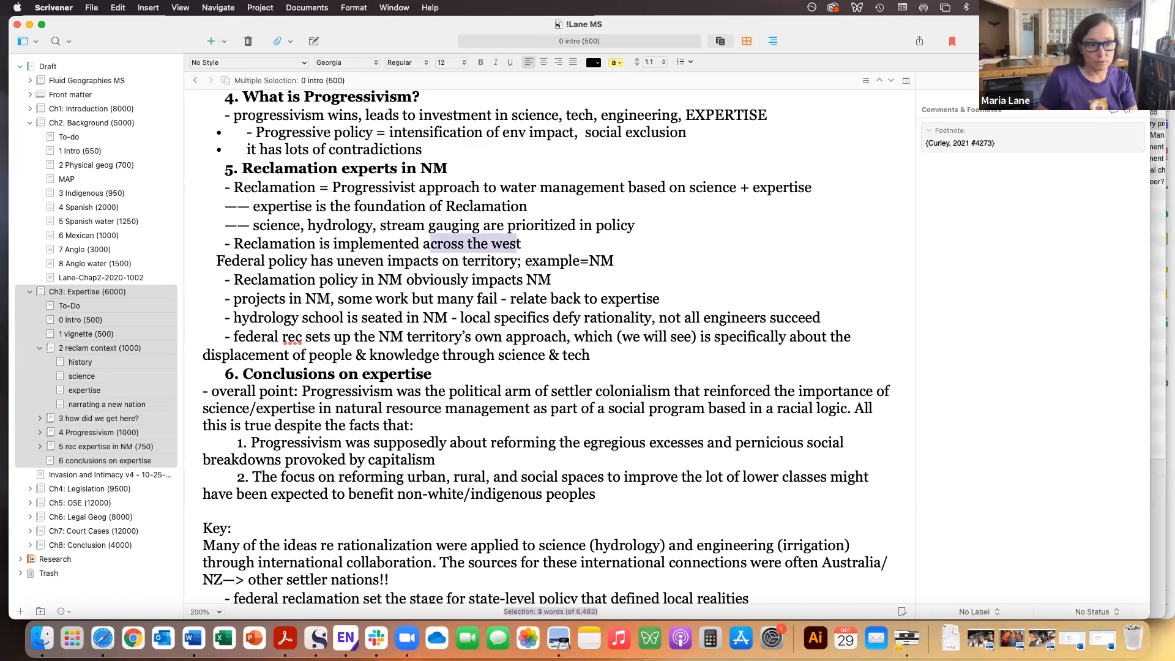
pyautogui.press('super+shift+8')
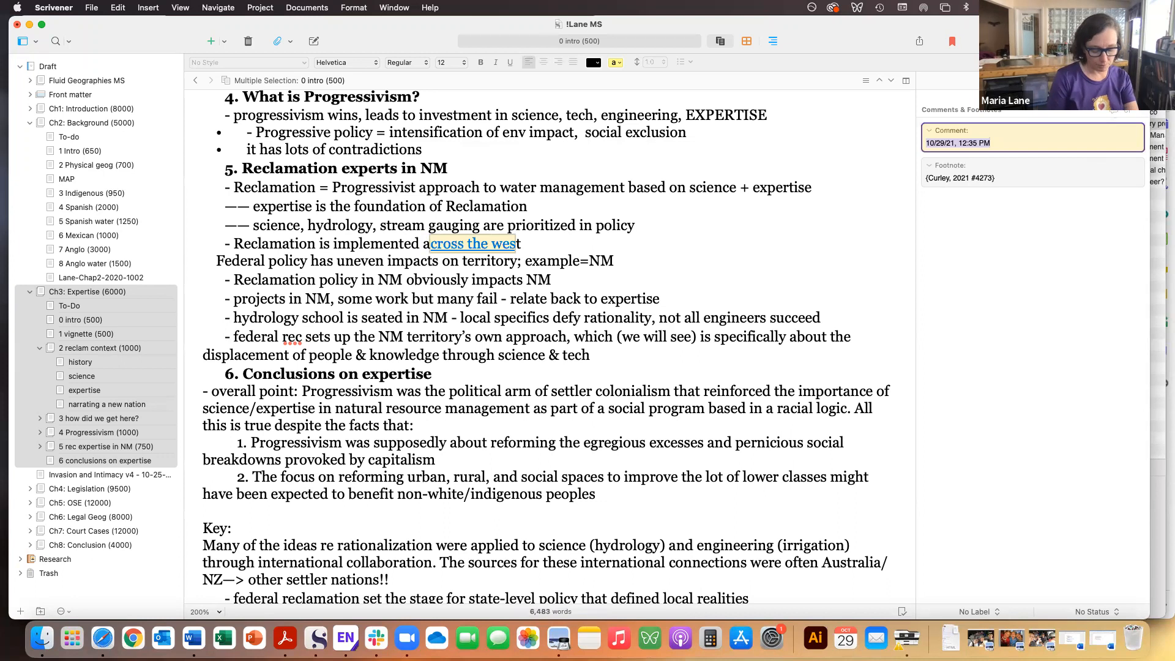
pyautogui.write('Rewrite this')
pyautogui.click(1120, 194)
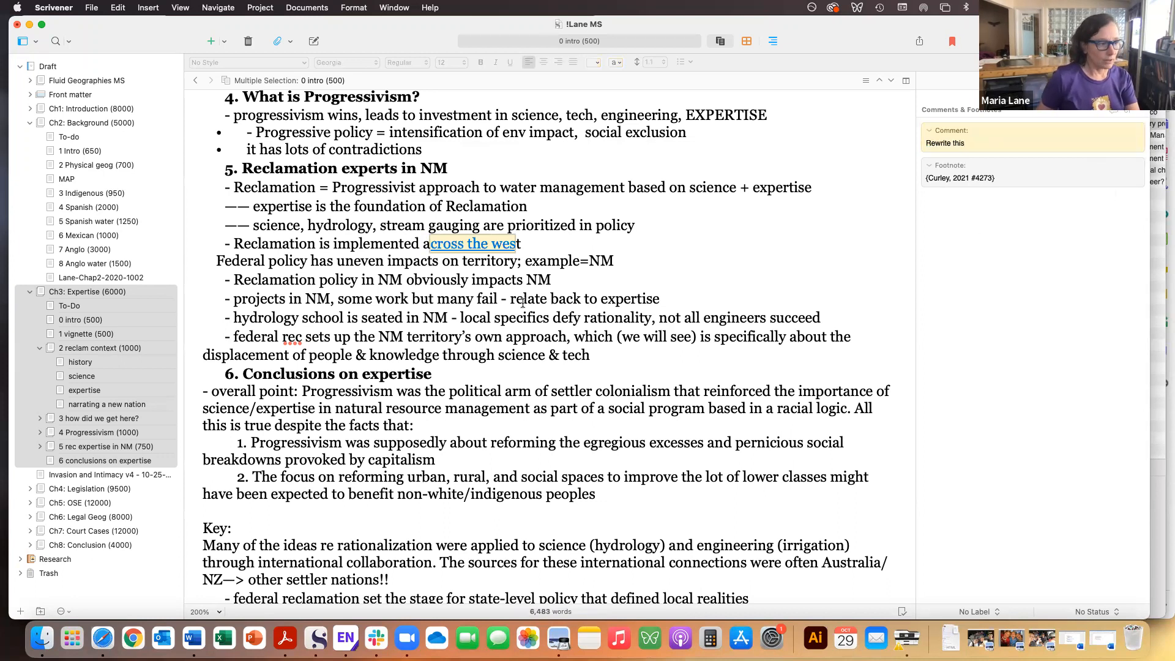
# Add an empty footnote to the word "example" in the line on federal policy's uneven impacts on territory.
pyautogui.click(540, 263)
pyautogui.click(487, 245)
pyautogui.doubleClick(545, 257)
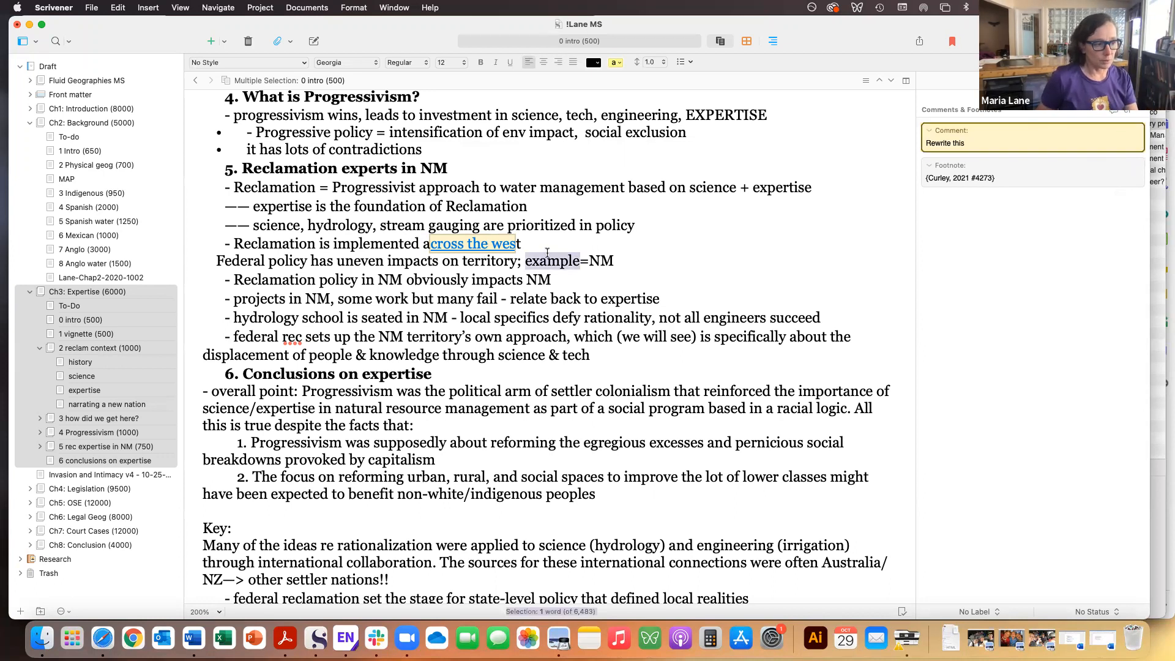
pyautogui.click(1129, 114)
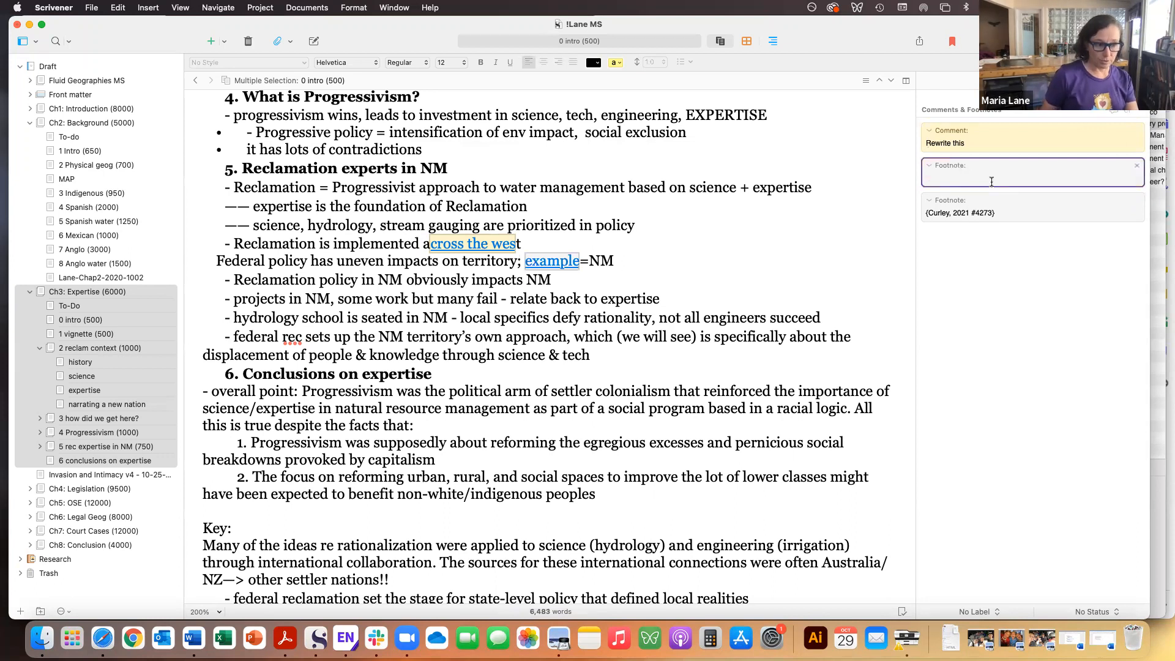
# Insert the 1967 "The Politics of Water and Geography" citation from EndNote's Ch3: Irrigation/Reclamation group into the new footnote.
pyautogui.press('super+y')
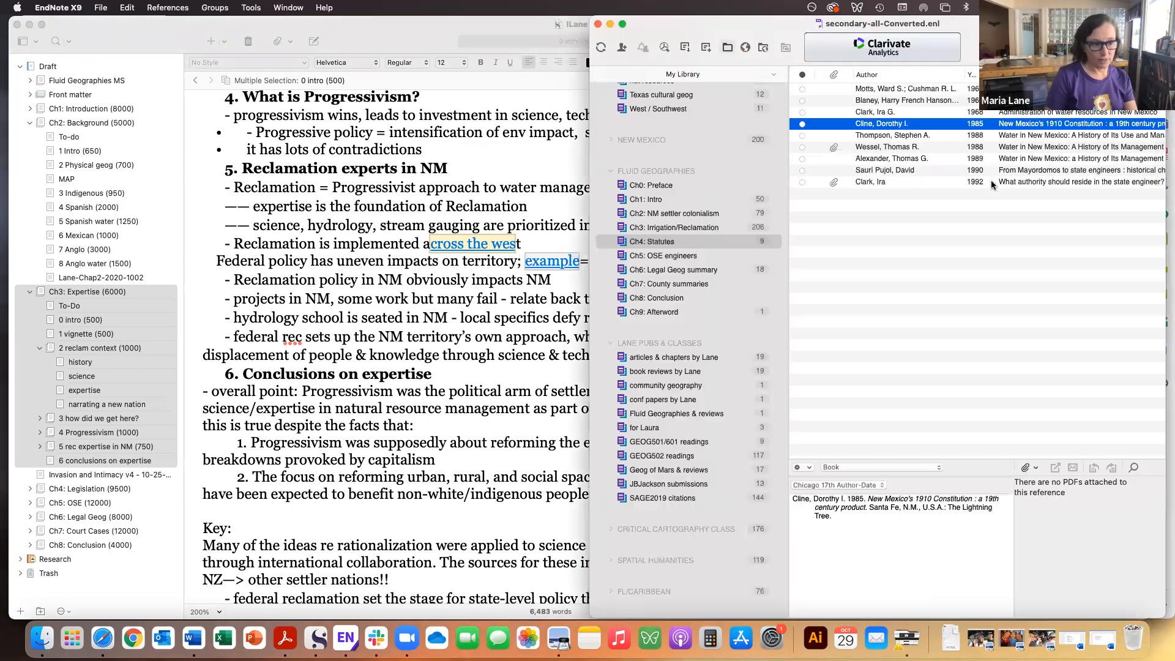
pyautogui.click(698, 271)
pyautogui.click(691, 227)
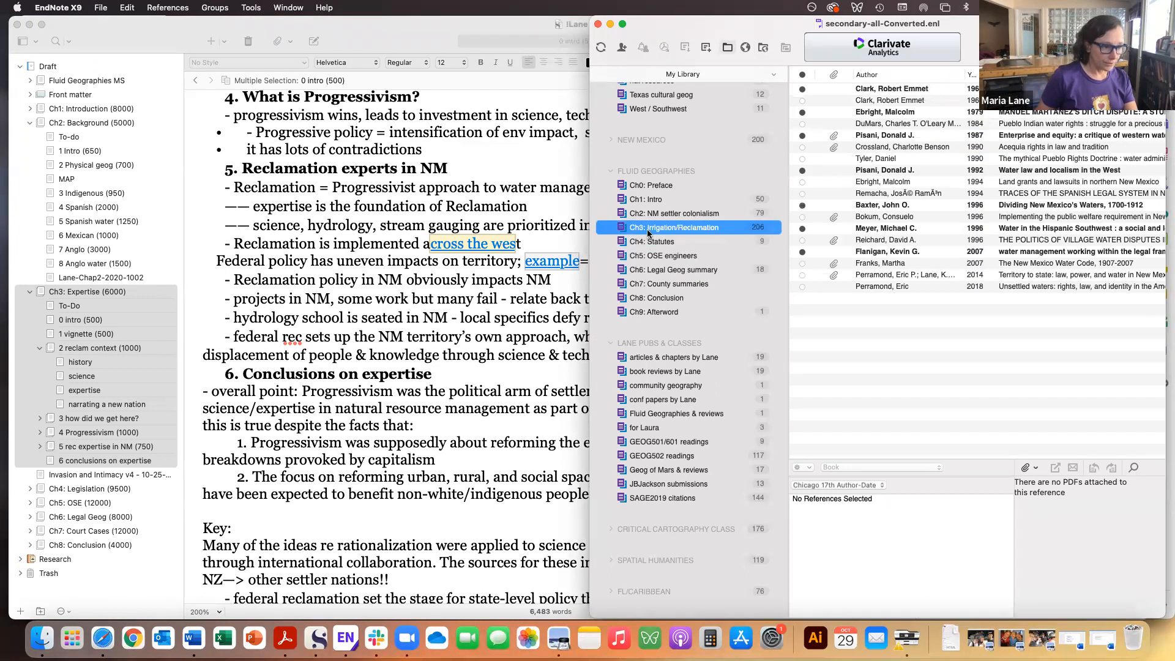
pyautogui.click(889, 321)
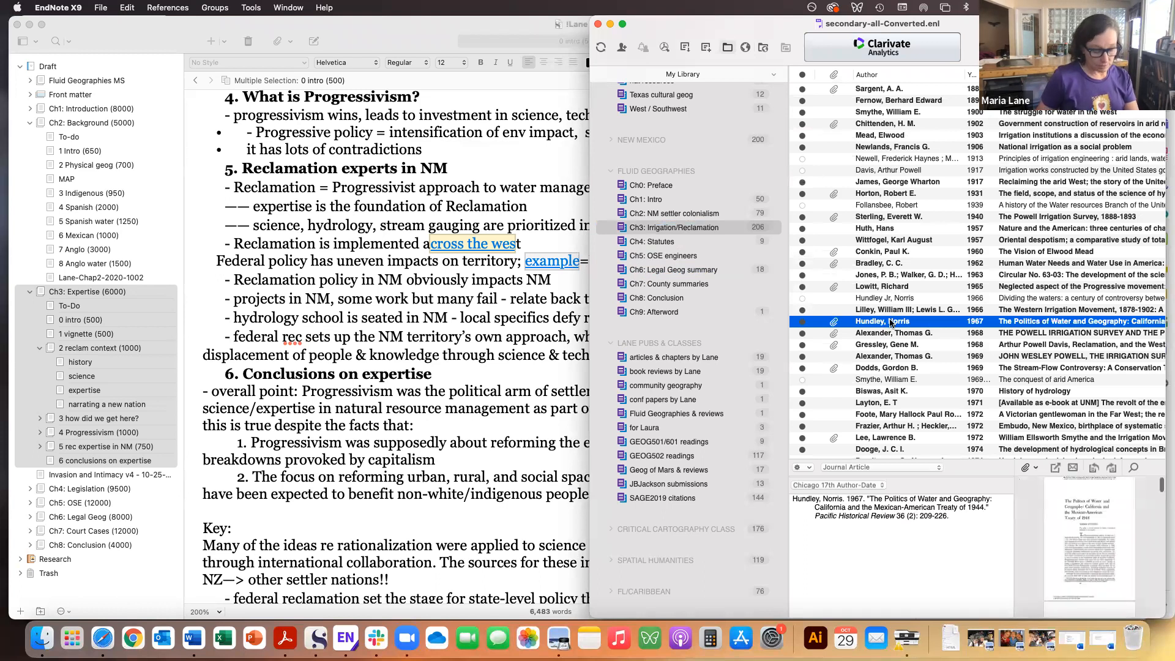
pyautogui.click(548, 108)
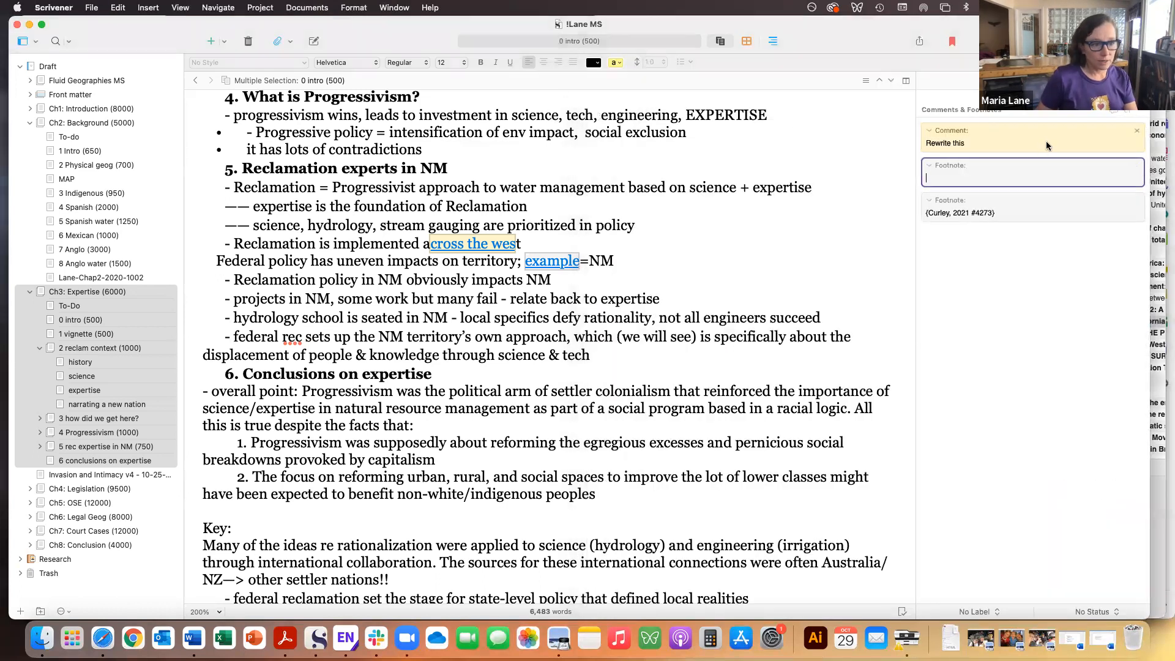
pyautogui.write('{Hundley, 1967 #2092}')
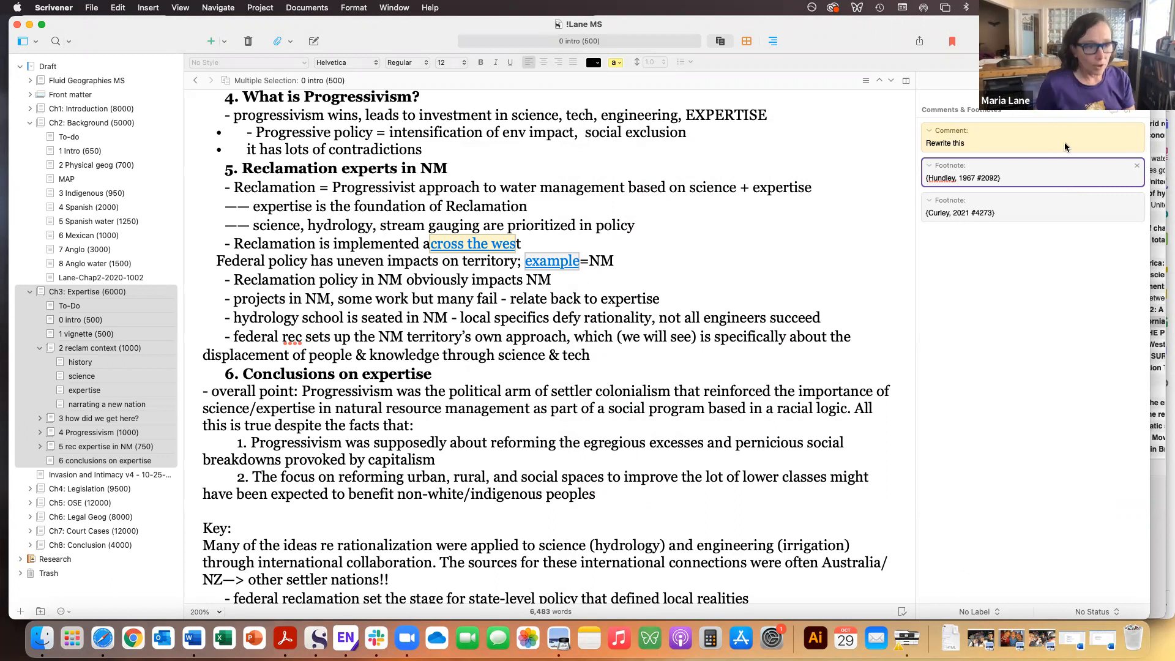
pyautogui.click(1055, 303)
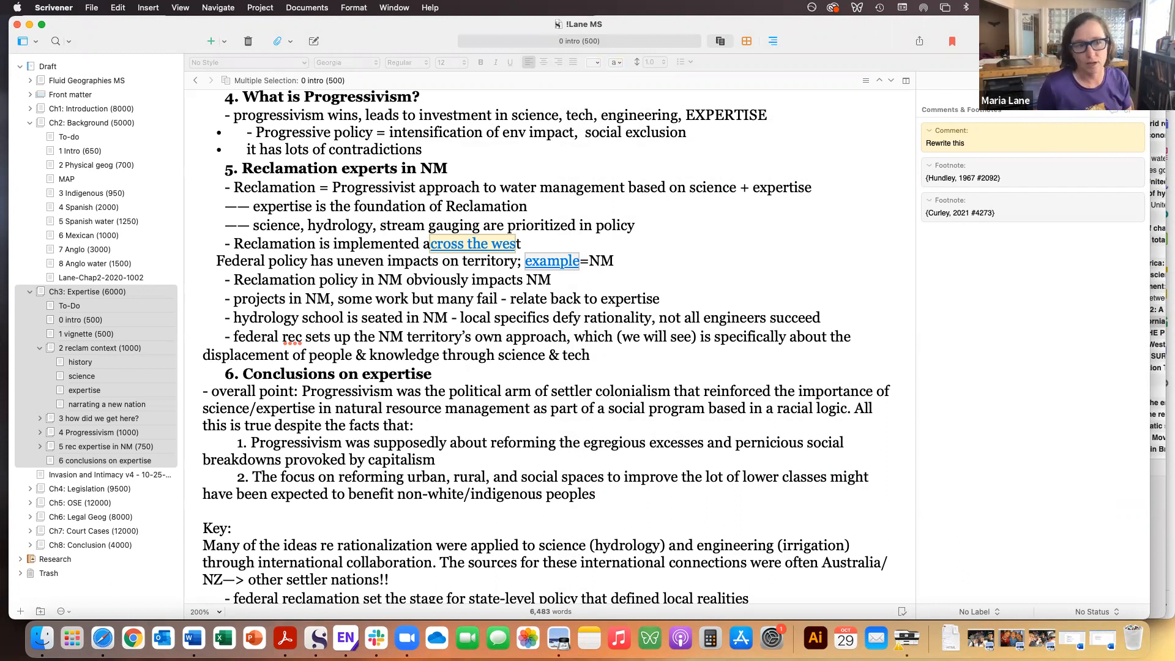
# Look through the Snapshots, Metadata and Document Bookmarks panes for 0 intro (500).
pyautogui.click(1055, 80)
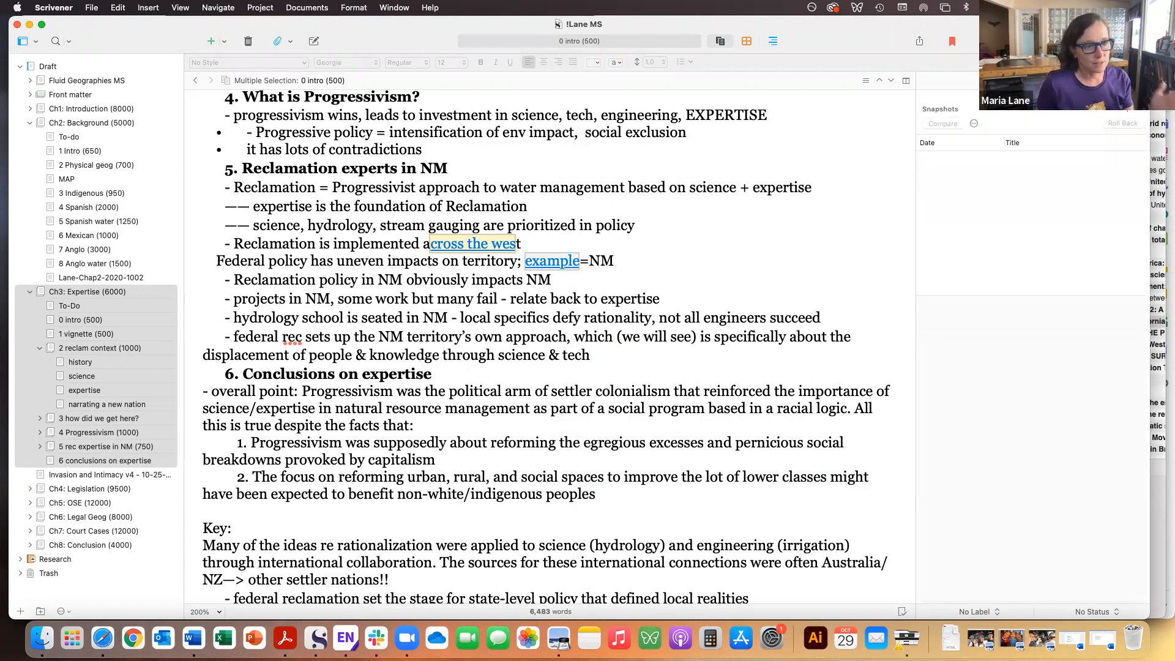
pyautogui.click(1032, 80)
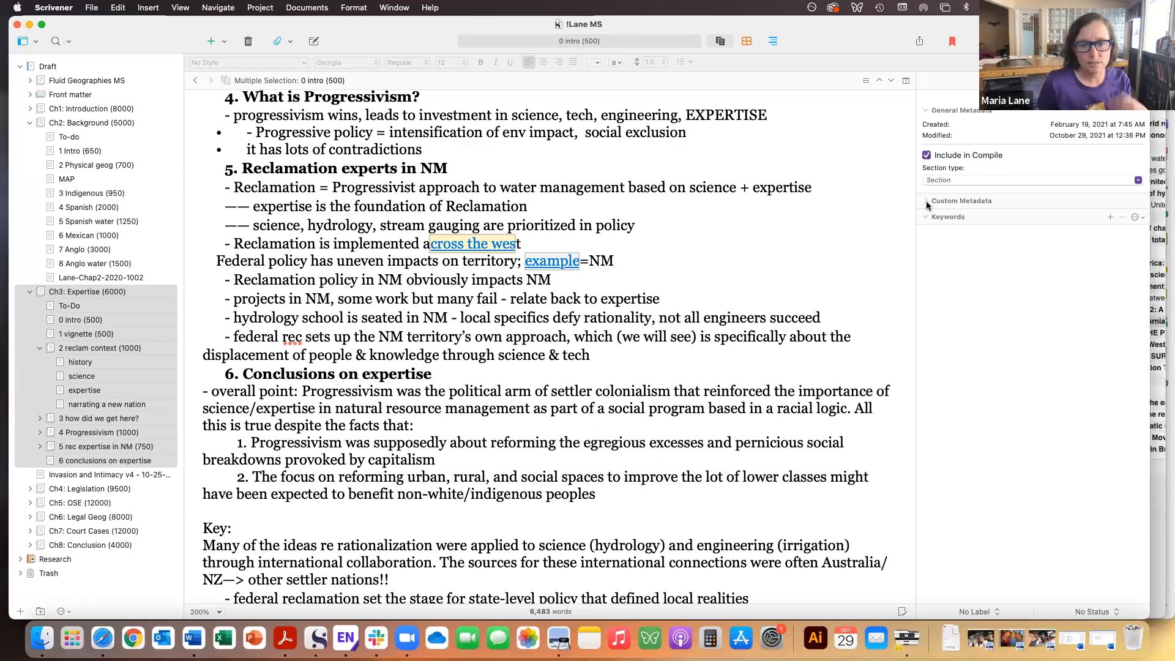
pyautogui.click(1011, 80)
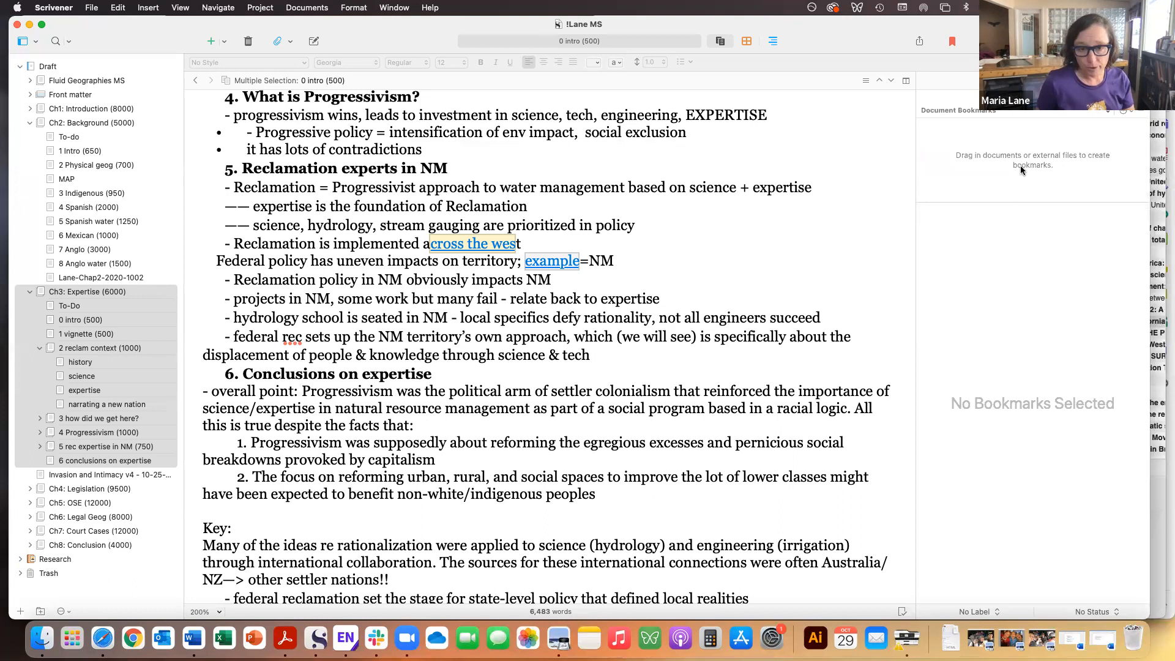
# Enter "Engineer biographies" as the synopsis of 0 intro (500).
pyautogui.click(989, 80)
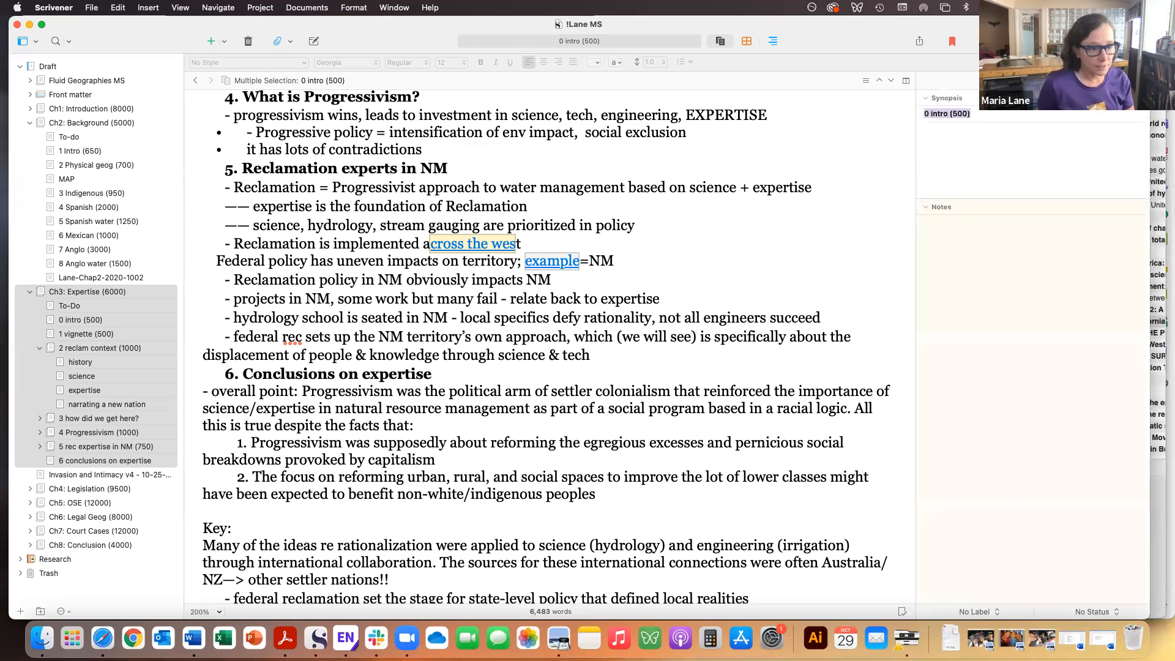
pyautogui.click(1001, 141)
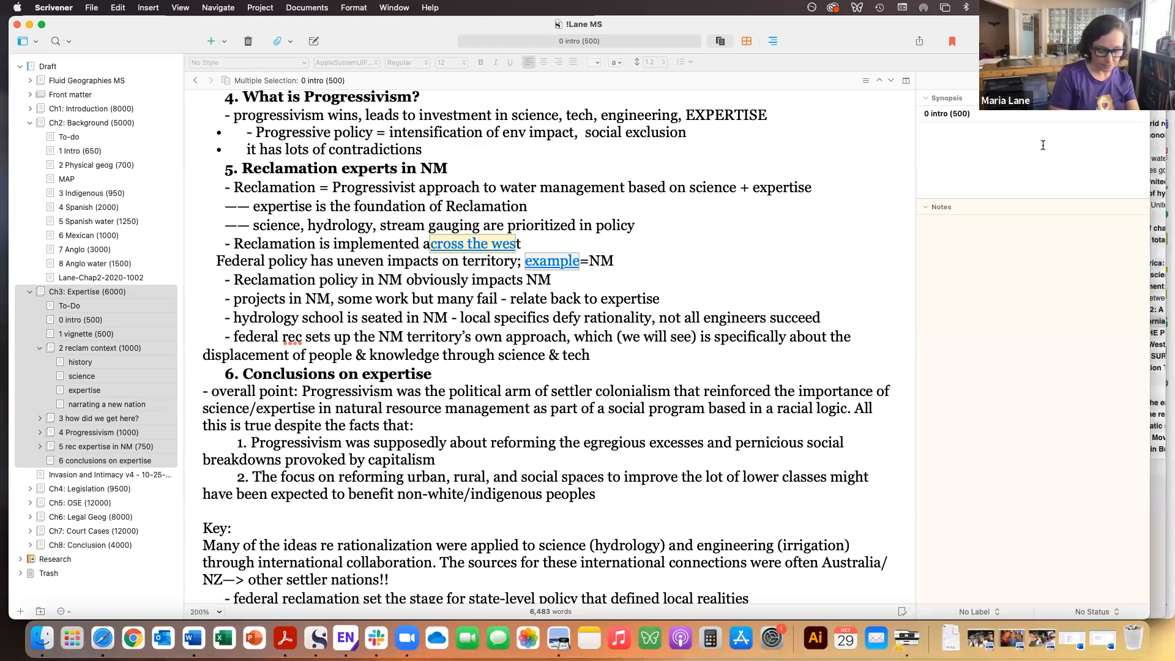
pyautogui.write('Engineer ')
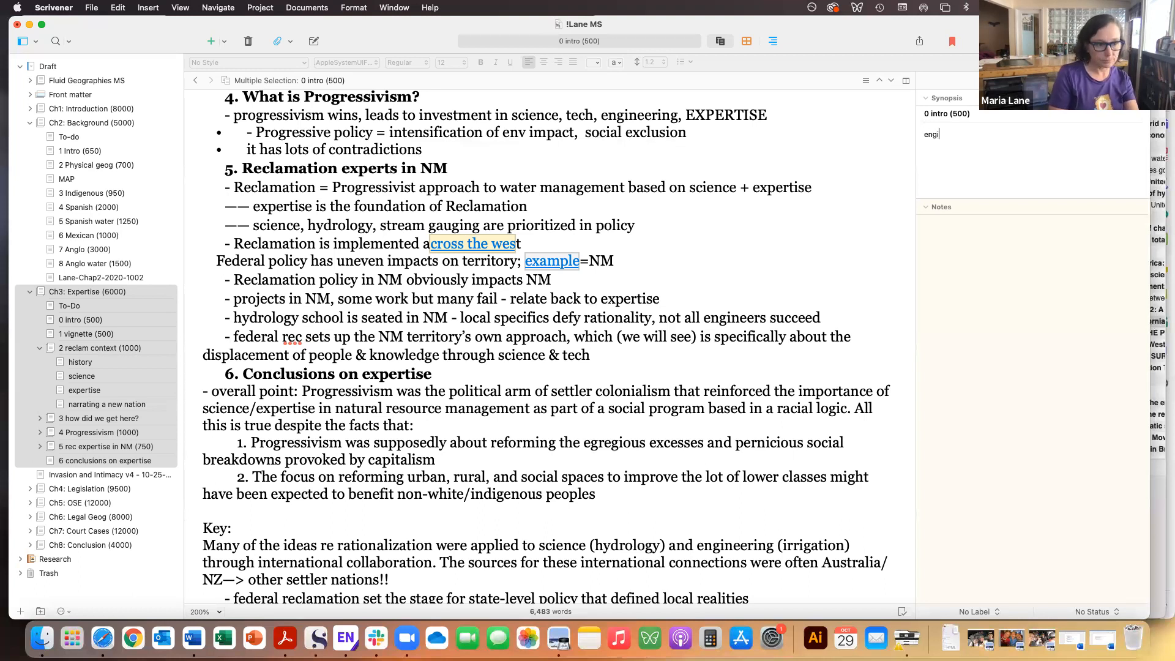
pyautogui.write('biographies')
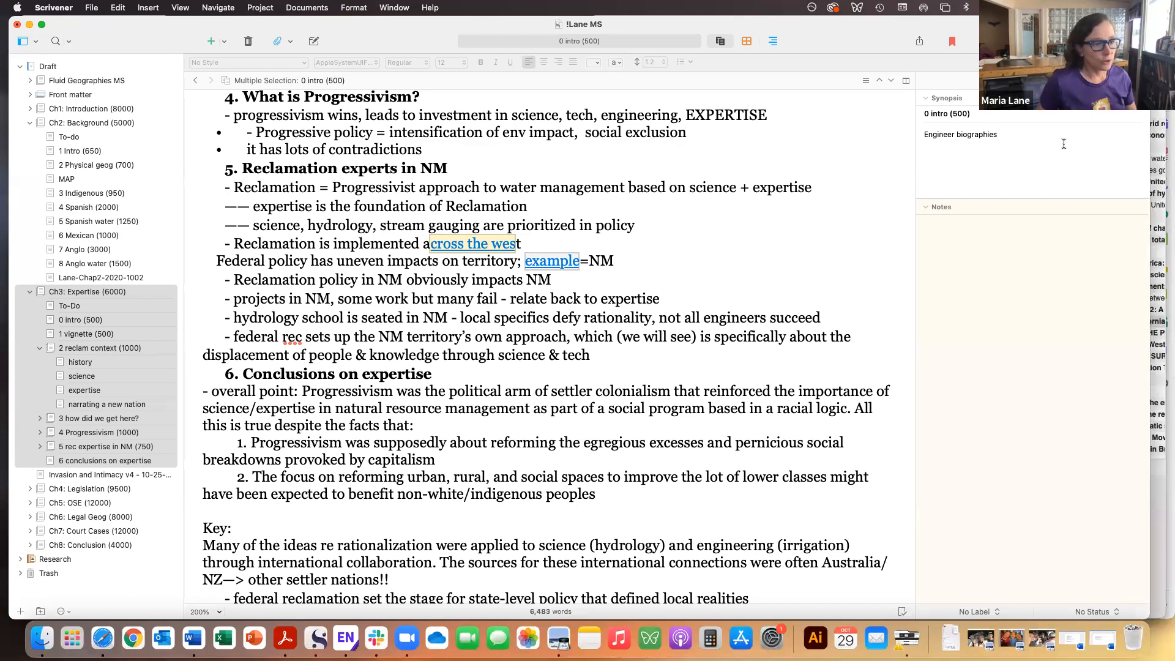
pyautogui.click(1039, 274)
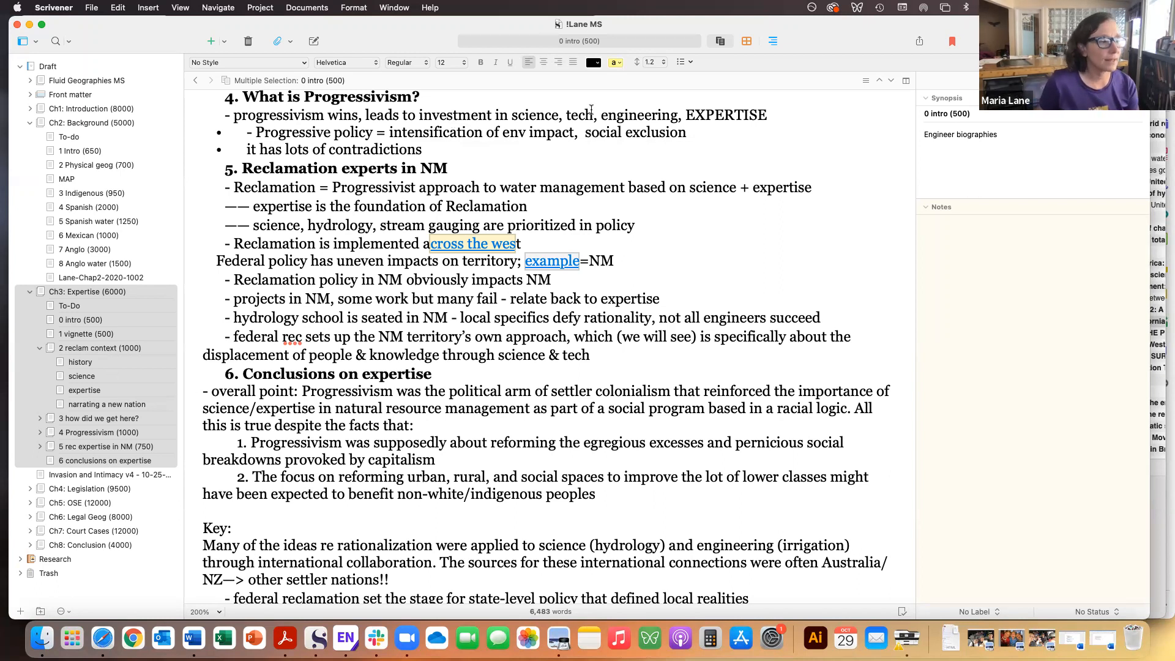
# Check the 0 intro (500) card on the corkboard, reselect all Ch3 documents, and return to the continuous text view.
pyautogui.click(748, 42)
pyautogui.click(705, 198)
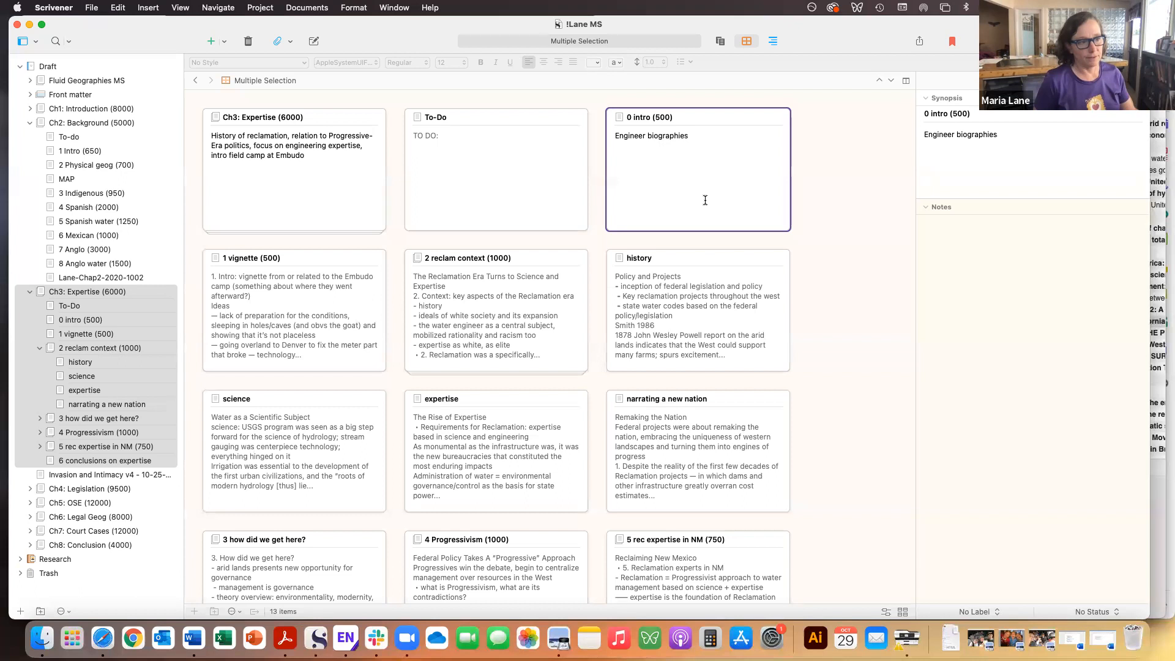
pyautogui.click(116, 294)
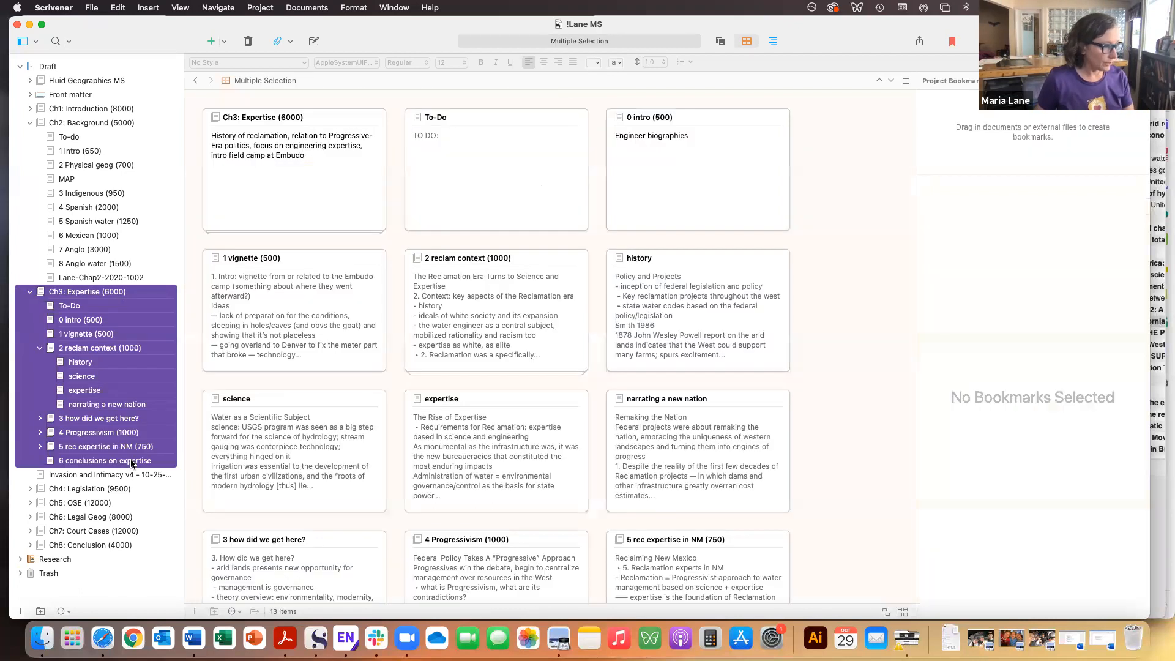
pyautogui.click(719, 43)
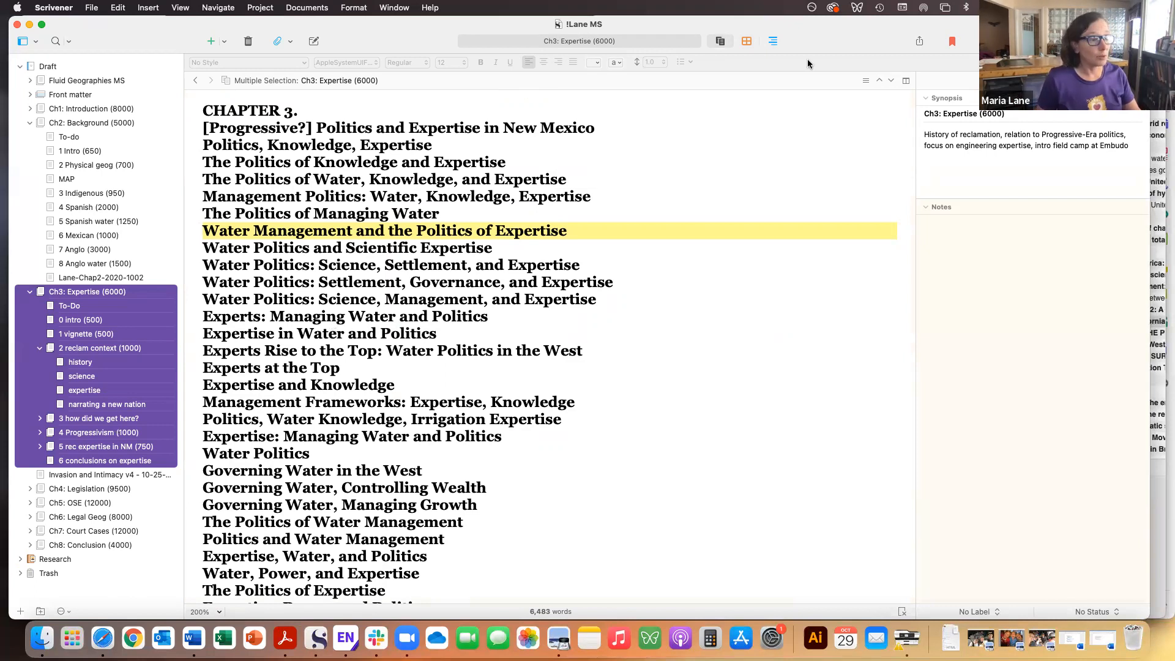
# Open the compile settings for the Ch3 selection and review the formats and output file types, keeping Microsoft Word (.docx).
pyautogui.click(919, 42)
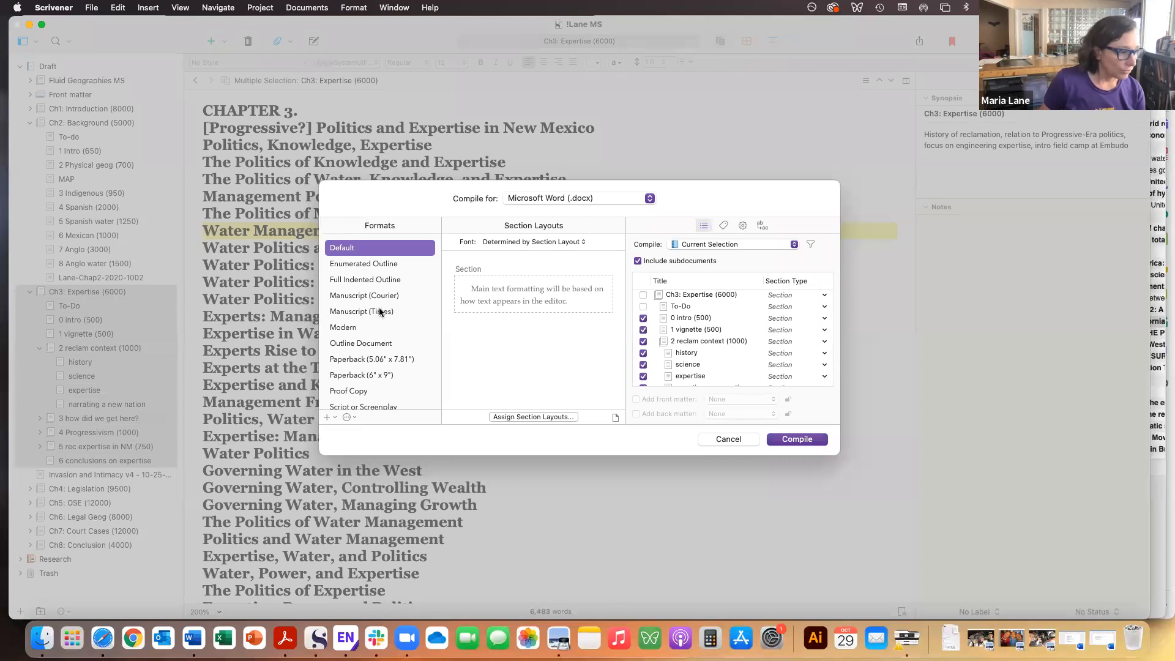
pyautogui.scroll(-2, 380, 312)
pyautogui.scroll(3, 380, 312)
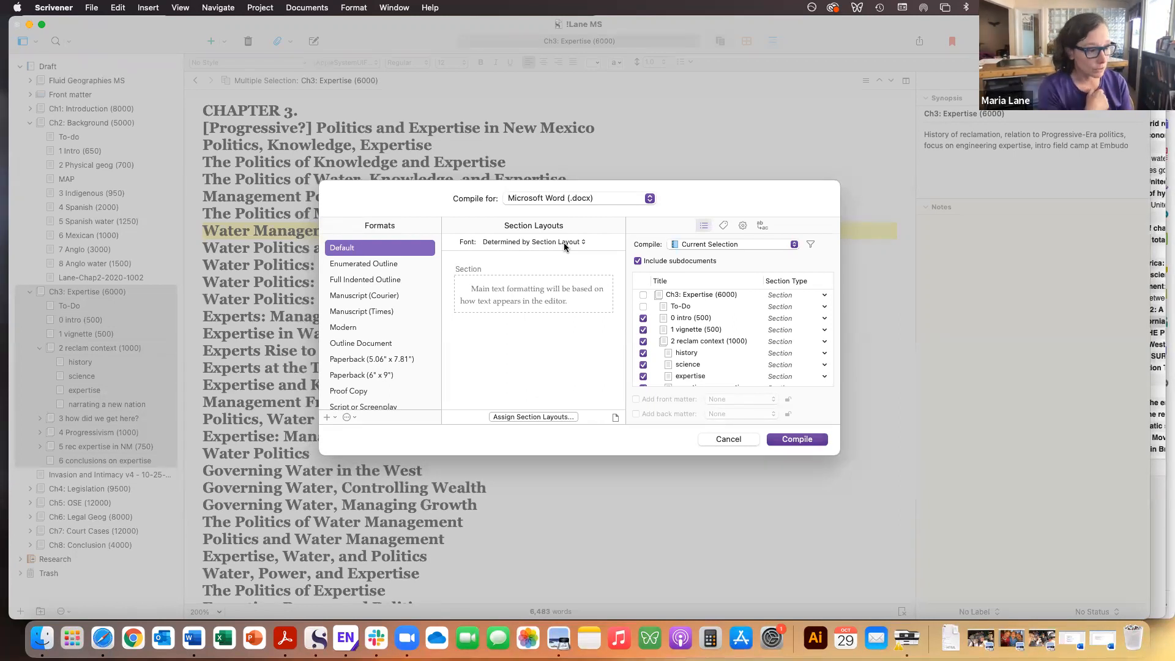
pyautogui.click(596, 197)
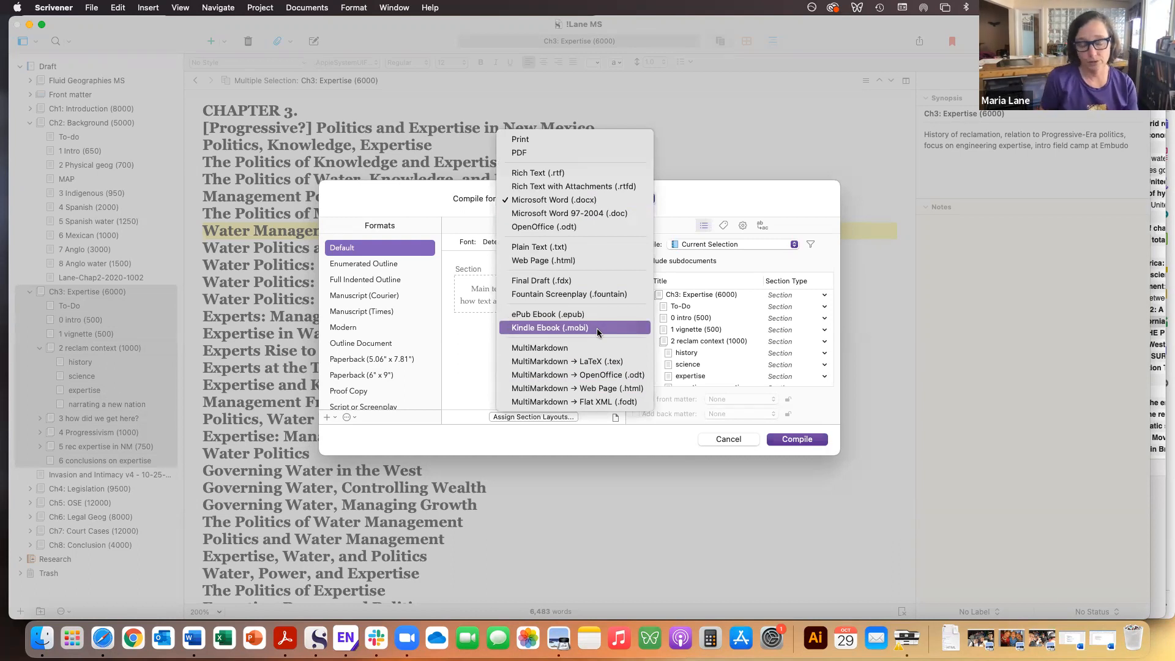
pyautogui.click(620, 202)
pyautogui.click(579, 200)
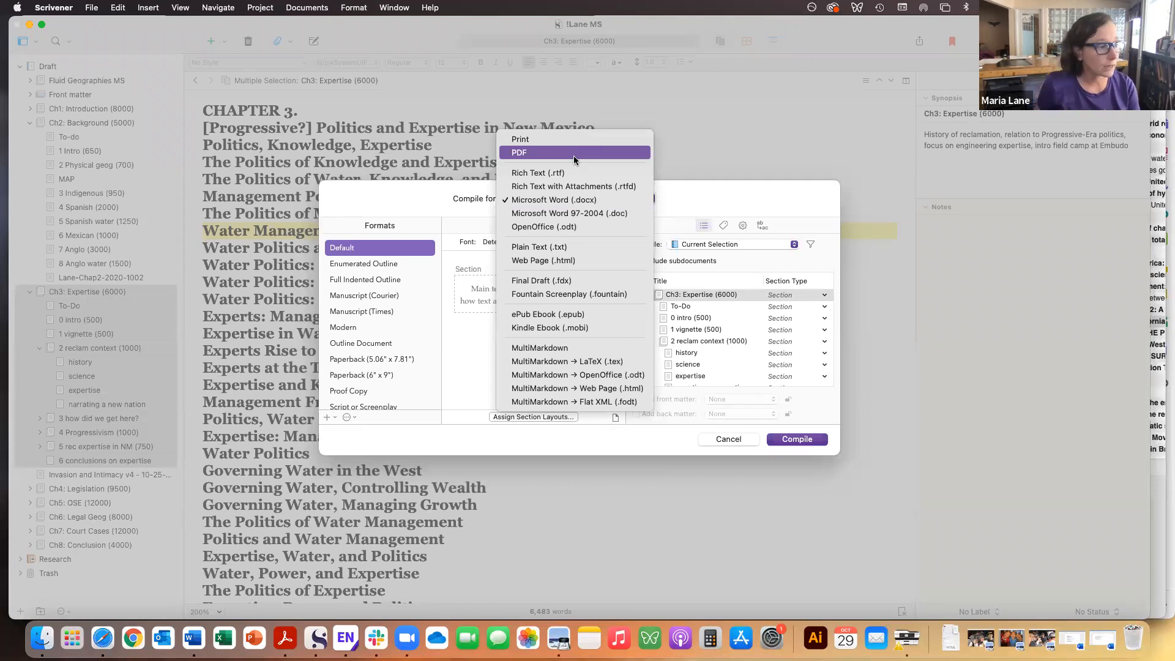
pyautogui.click(598, 202)
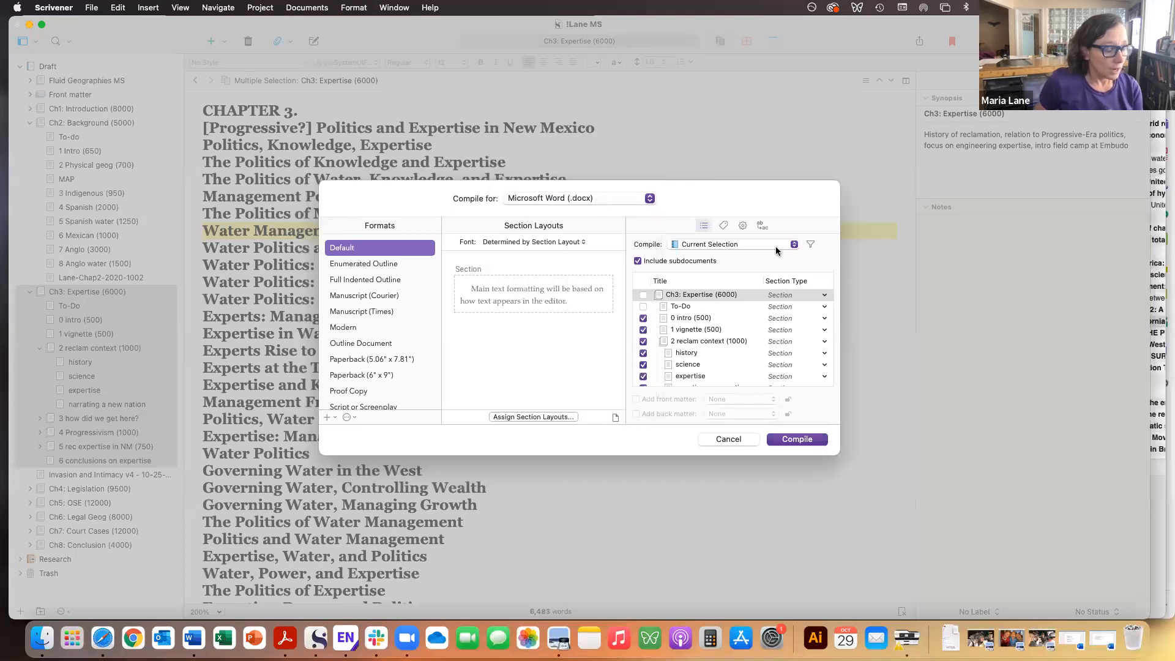
# Review the documents included in the Ch3 compile, leaving Ch3: Expertise (6000) and To-Do excluded.
pyautogui.scroll(-3, 710, 327)
pyautogui.scroll(-5, 710, 329)
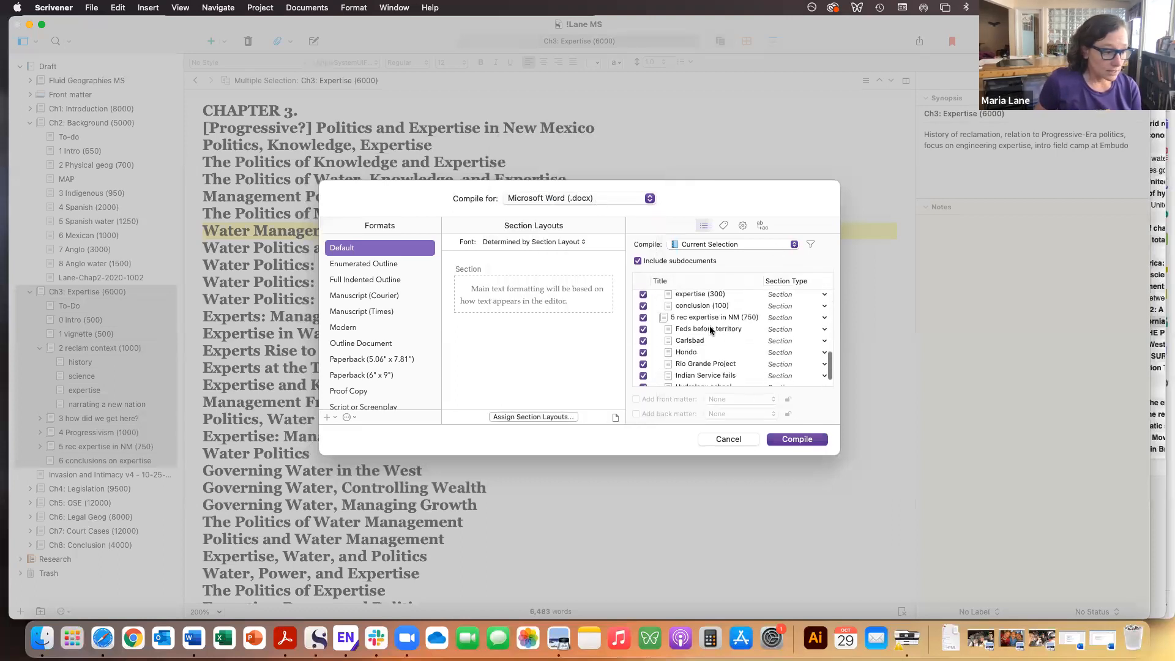
pyautogui.scroll(8, 710, 325)
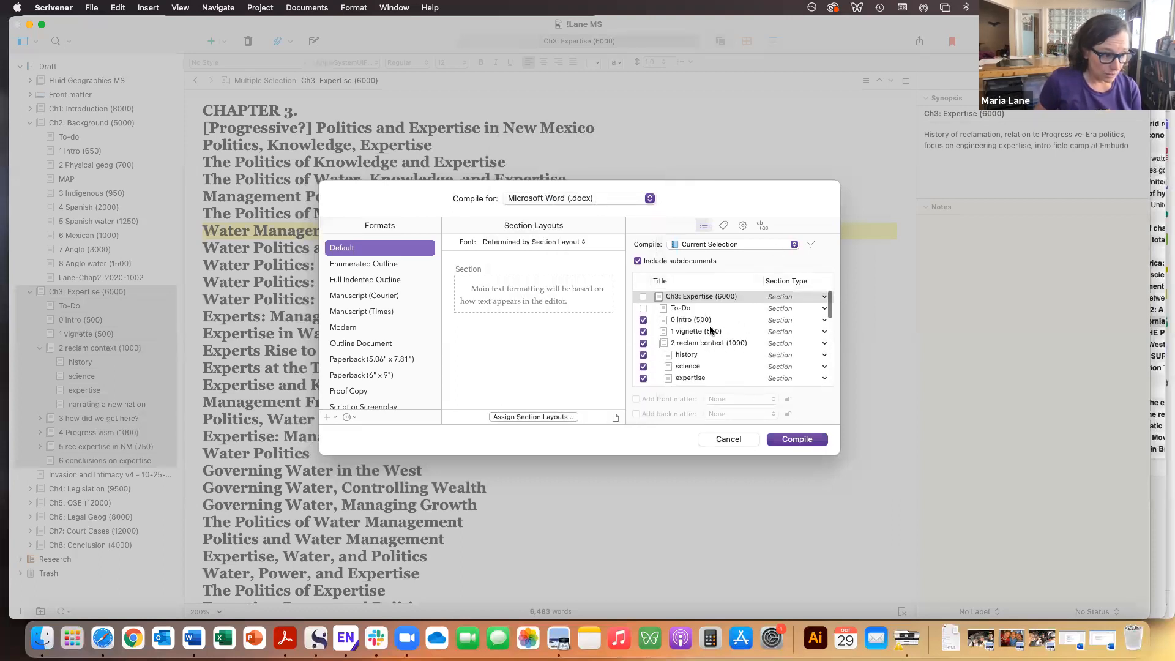
pyautogui.click(643, 295)
pyautogui.click(643, 307)
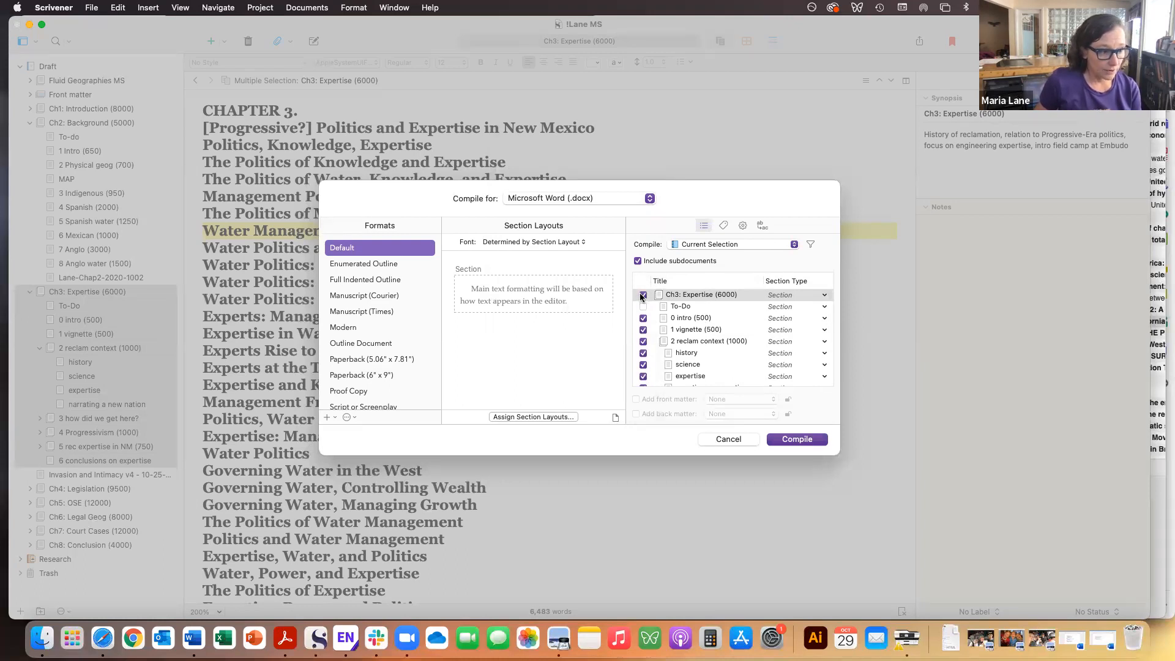
pyautogui.click(643, 296)
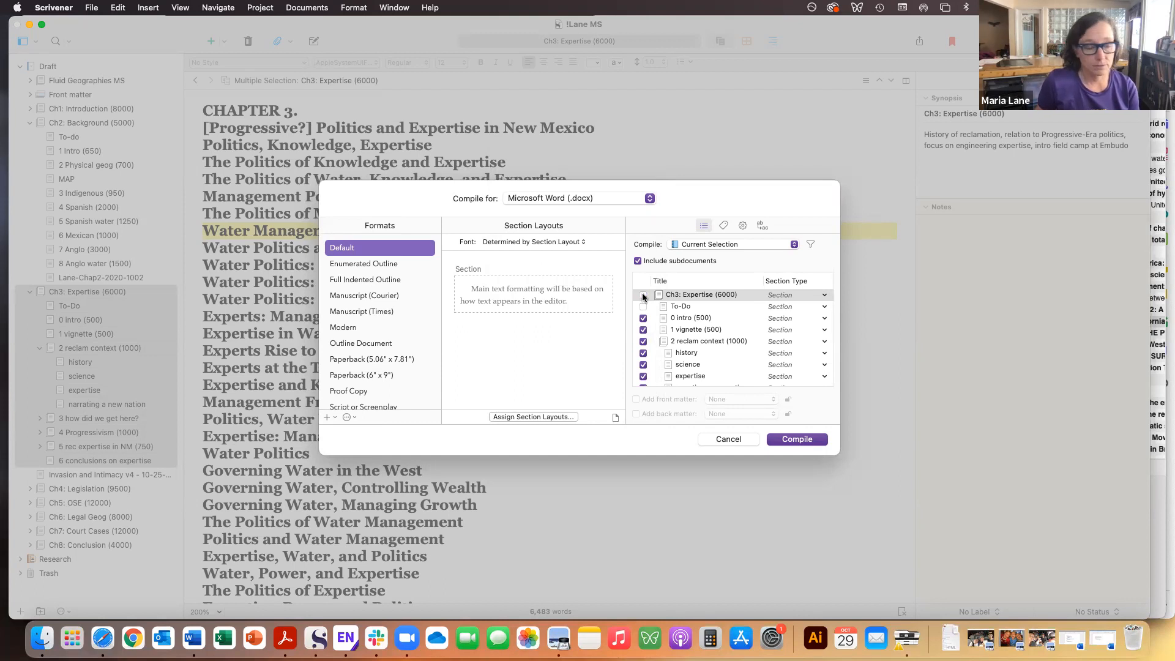
pyautogui.scroll(-10, 739, 340)
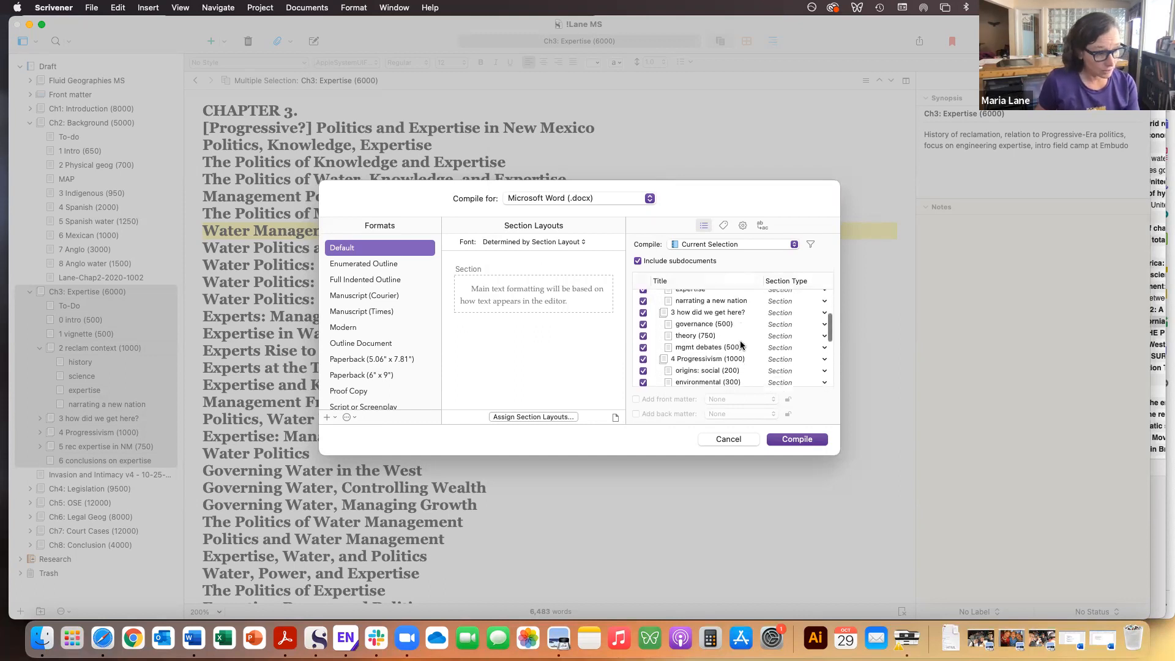
# Compile the selection and export it to the Desktop, with the file name ending in "demochapter" without a number.
pyautogui.click(805, 439)
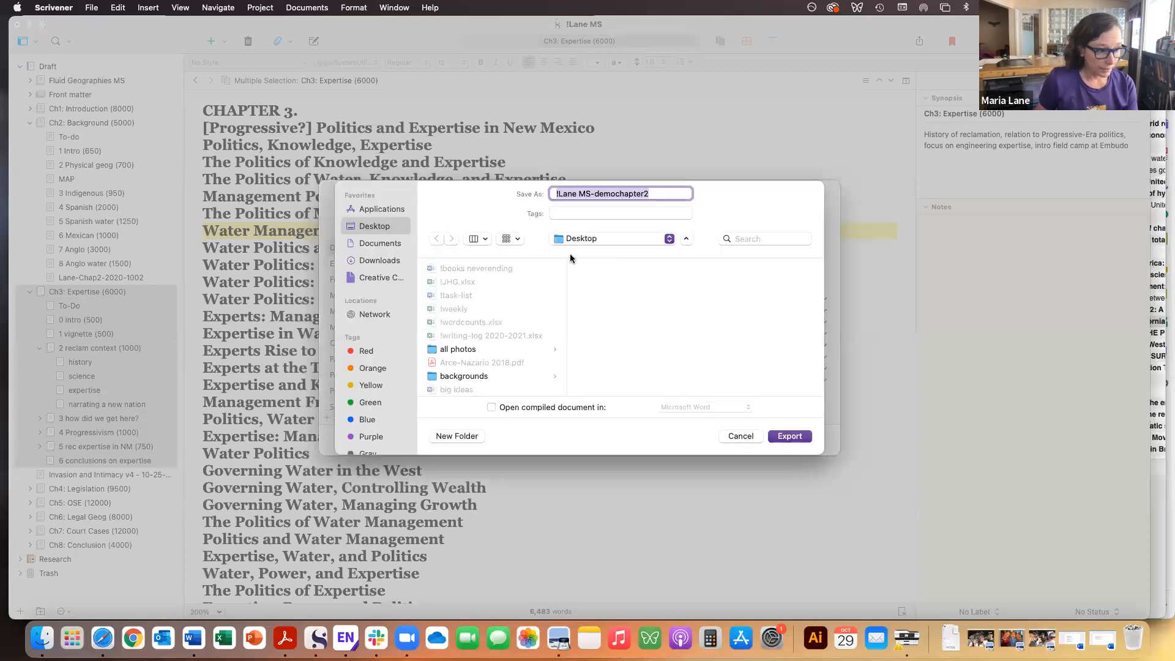
pyautogui.click(666, 190)
pyautogui.press('BackSpace')
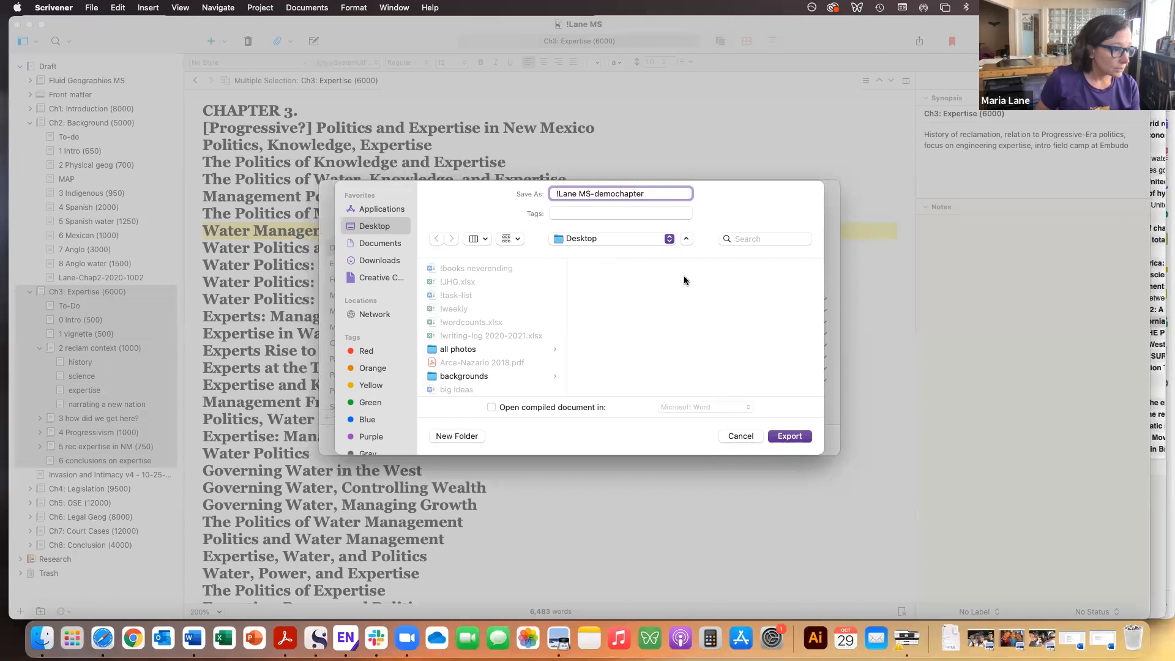
pyautogui.click(789, 436)
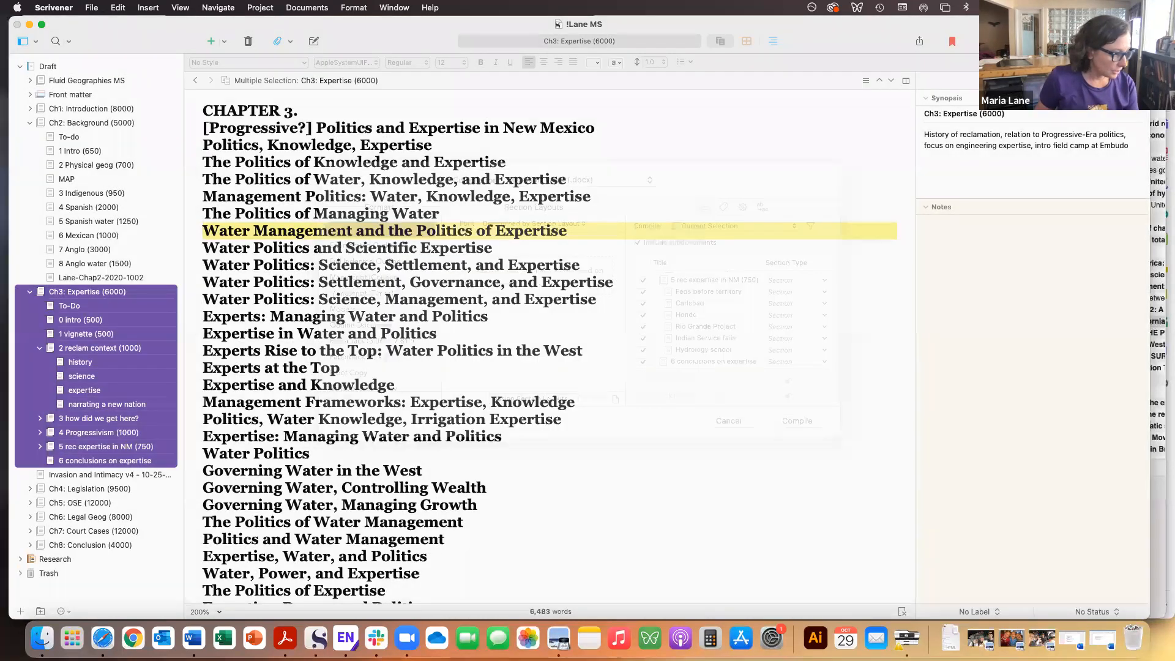
# Open the exported demochapter file from the Desktop in Word, close the Finder window, and enlarge the document window.
pyautogui.click(43, 637)
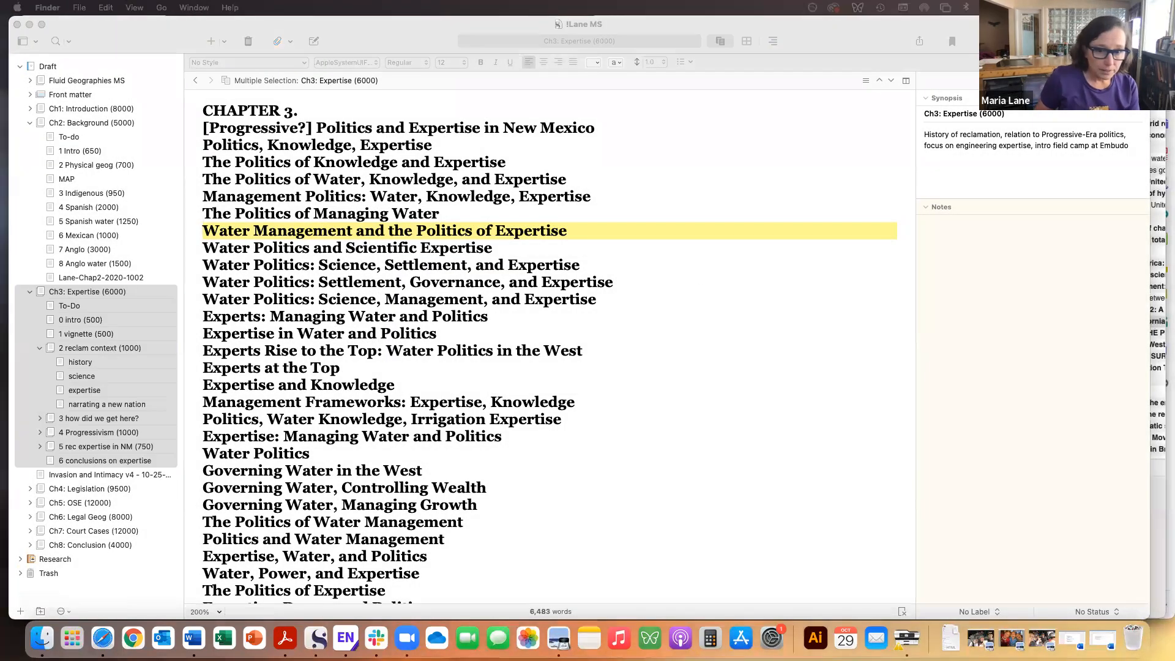
pyautogui.moveTo(1113, 131); pyautogui.dragTo(531, 158)
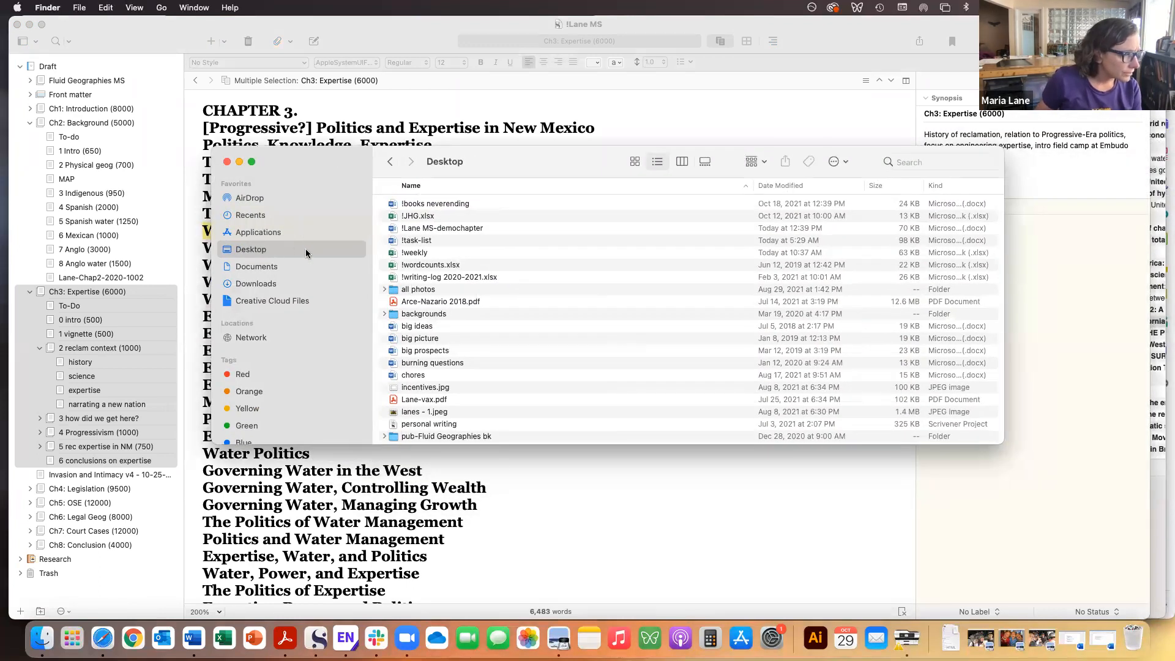
pyautogui.doubleClick(442, 228)
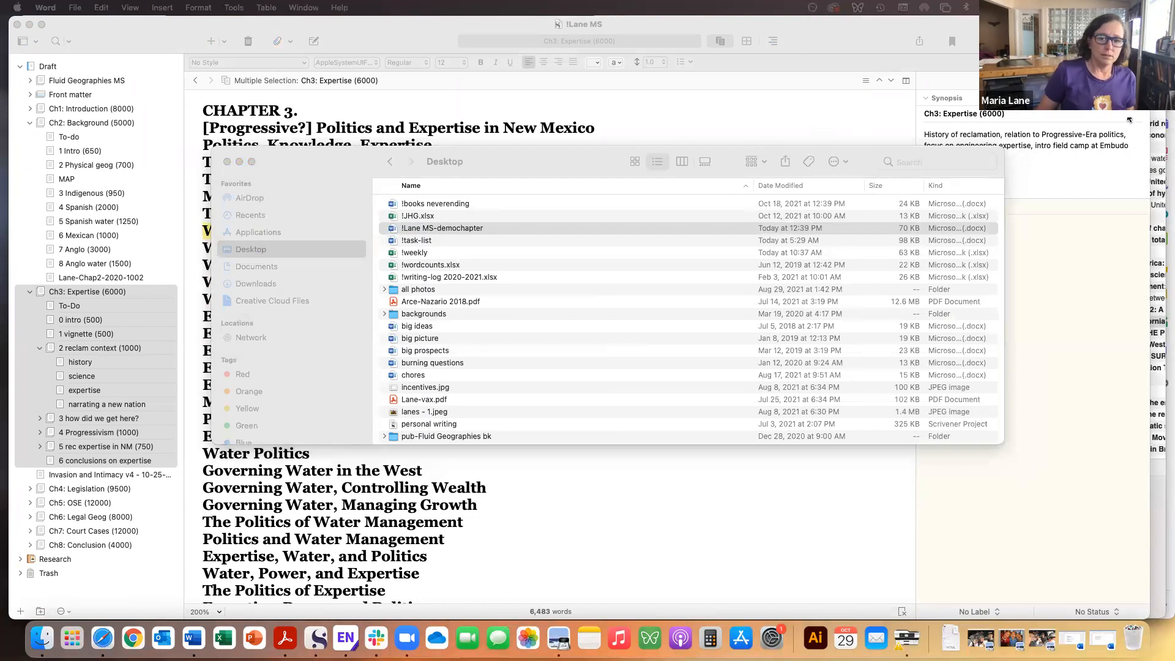
pyautogui.click(228, 162)
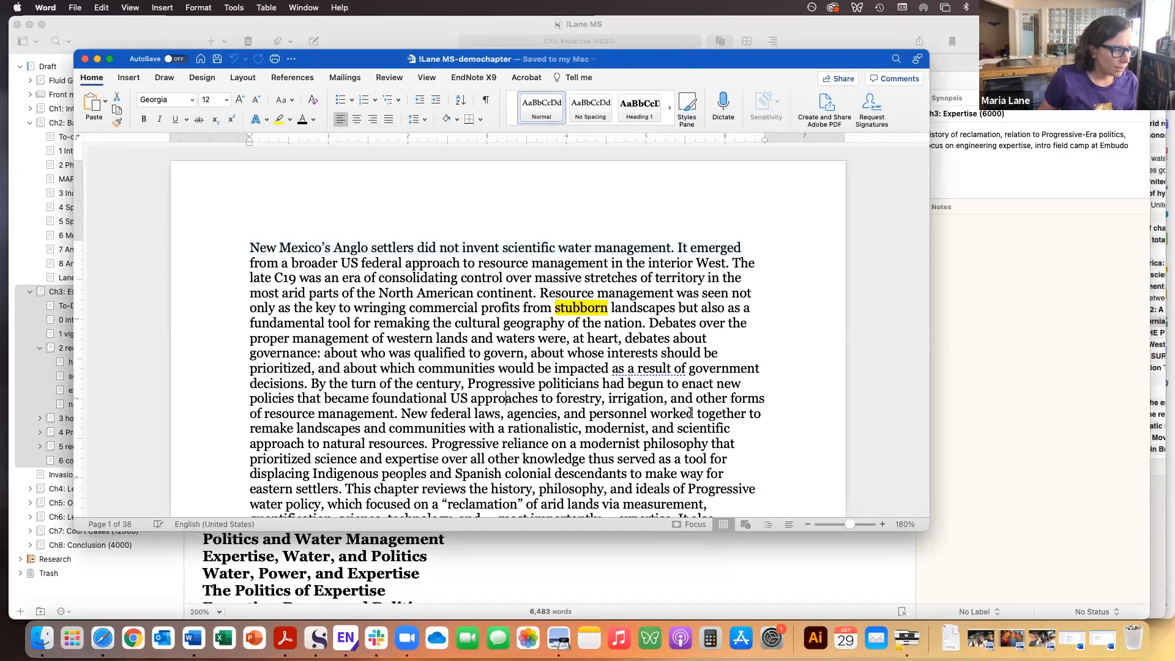
pyautogui.moveTo(929, 532); pyautogui.dragTo(1028, 588)
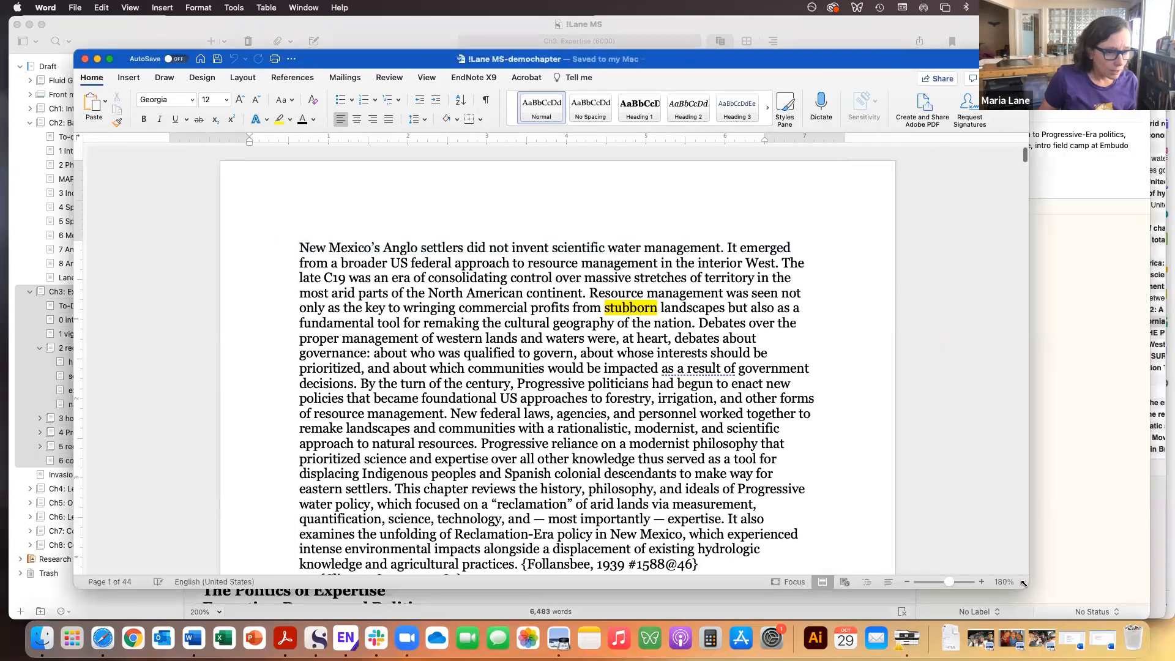
# Examine the first pages of the compiled chapter, including the highlighted text, outline notes and the footnote on page 2.
pyautogui.scroll(-15, 700, 395)
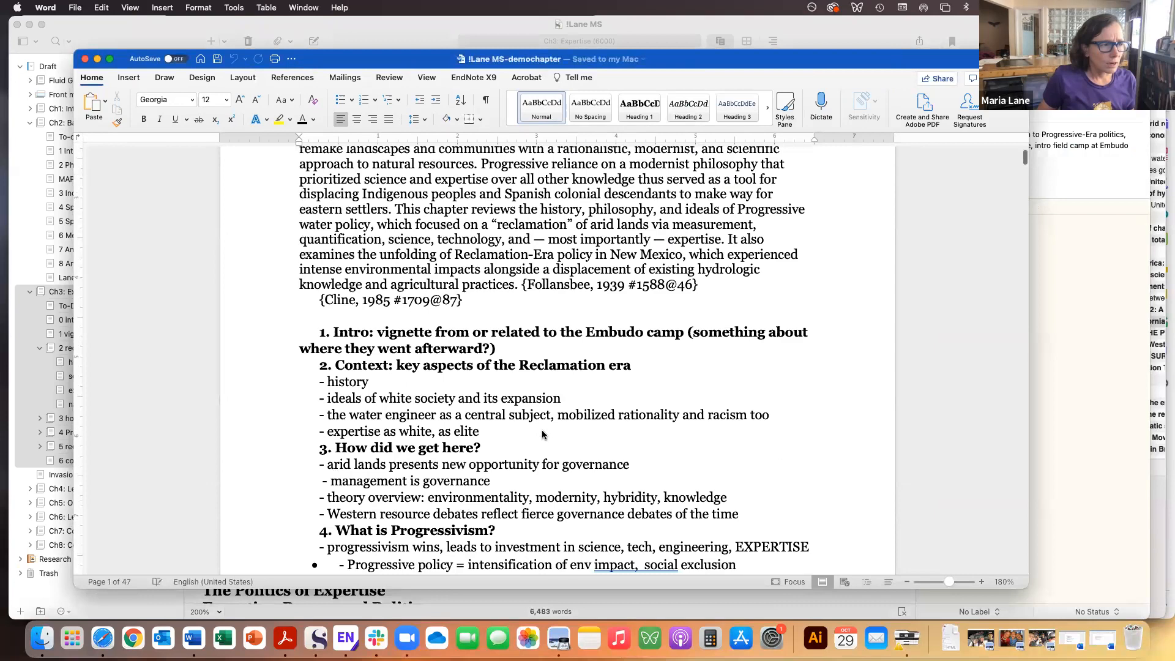
pyautogui.scroll(10, 542, 430)
pyautogui.scroll(-5, 542, 431)
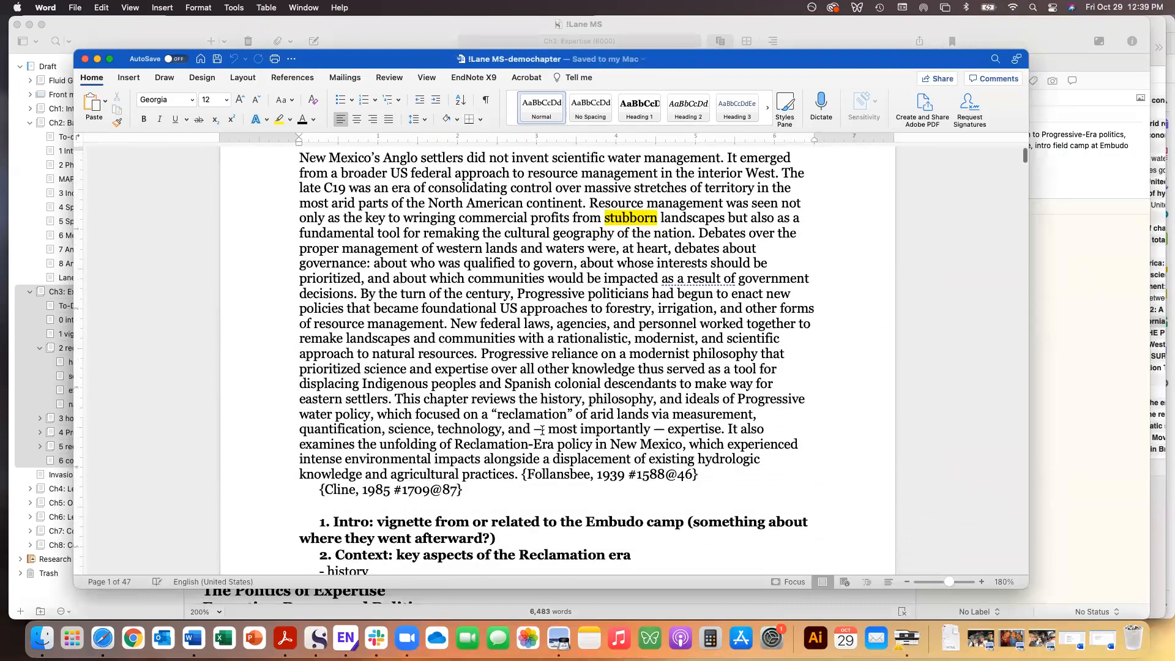
pyautogui.scroll(-20, 542, 431)
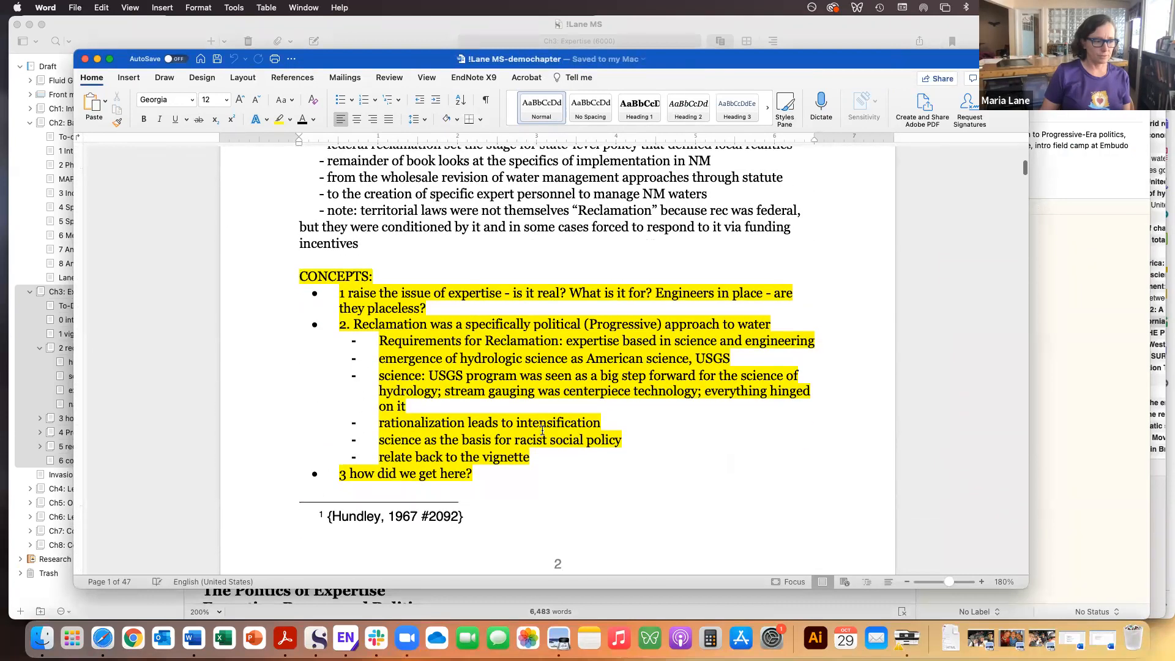
pyautogui.scroll(-10, 542, 430)
pyautogui.scroll(8, 478, 392)
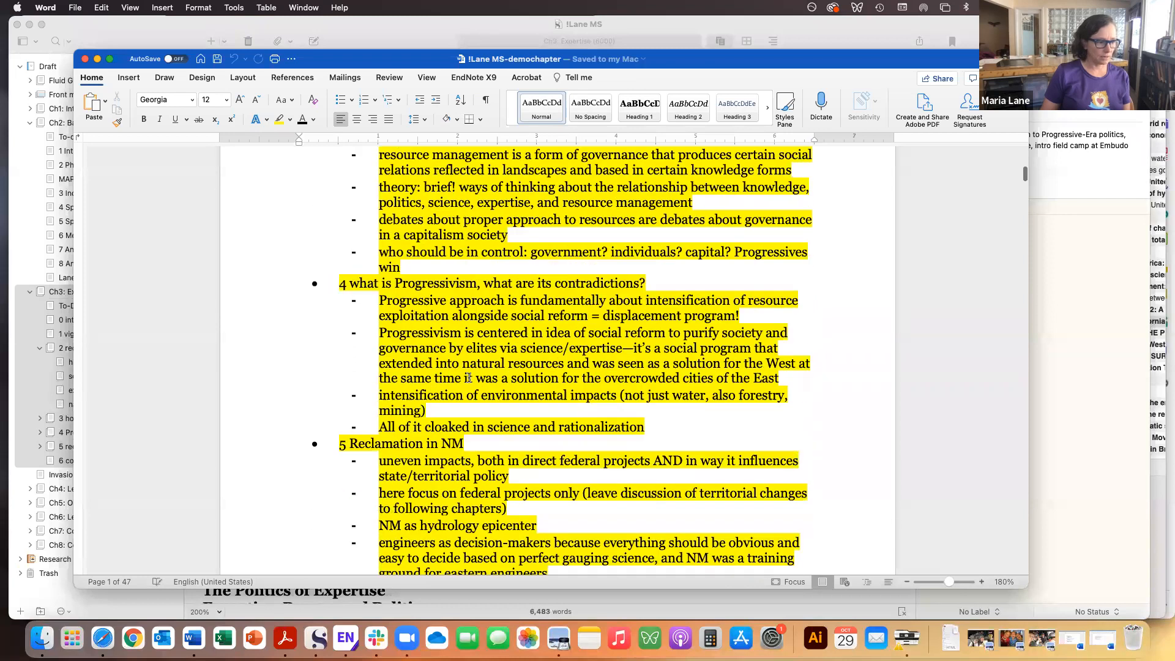
pyautogui.click(468, 377)
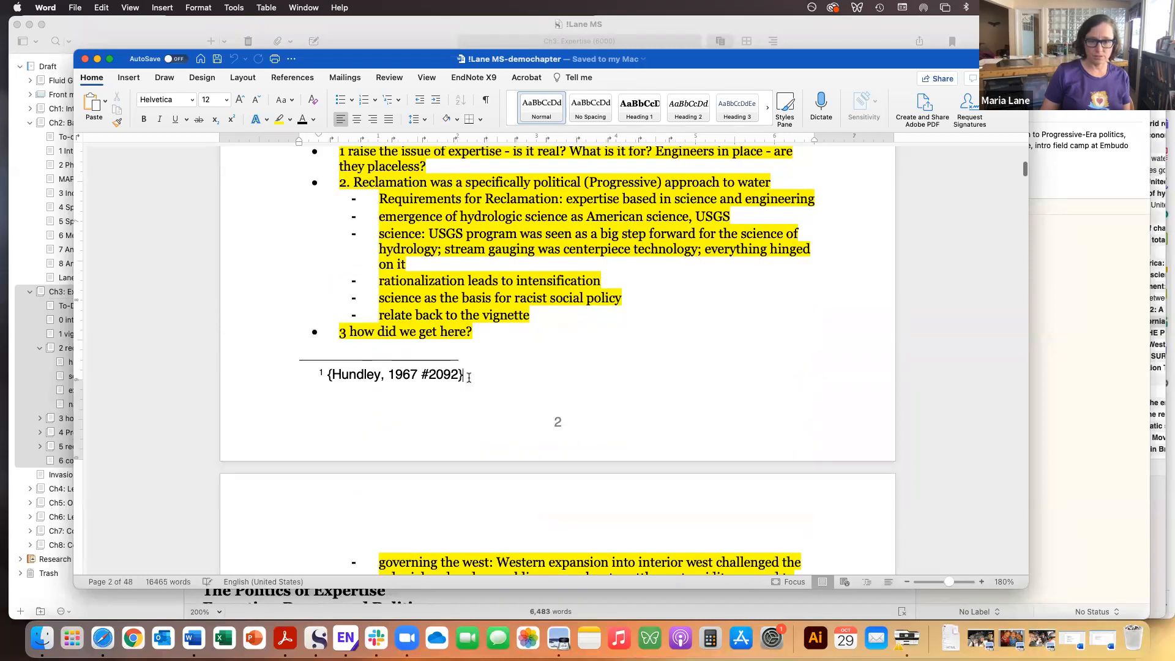
pyautogui.scroll(-3, 550, 423)
pyautogui.scroll(-5, 550, 423)
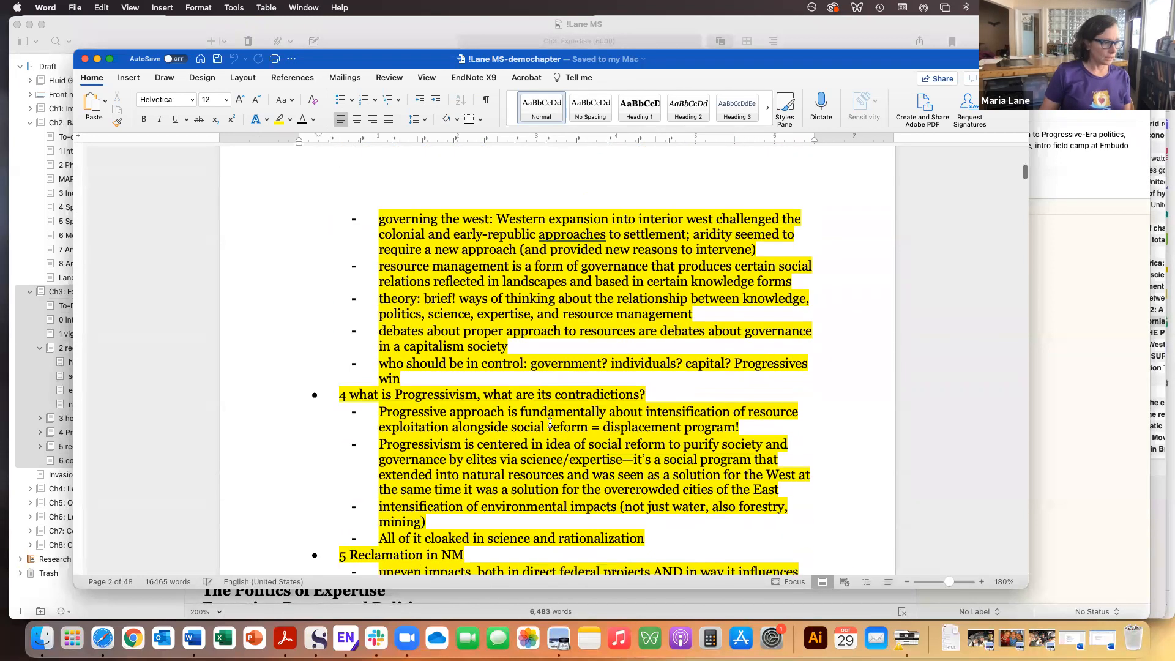
# Go back to page 1 and check the EndNote placeholder citations at the end of the introductory paragraph.
pyautogui.scroll(10, 549, 423)
pyautogui.scroll(15, 550, 423)
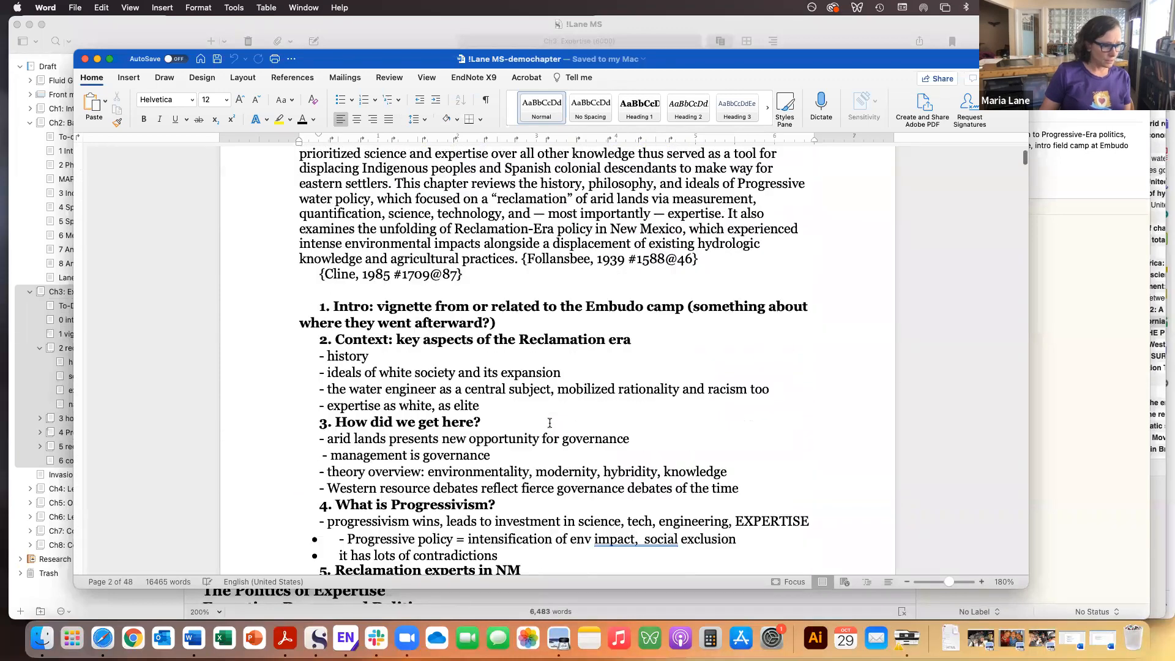
pyautogui.click(522, 509)
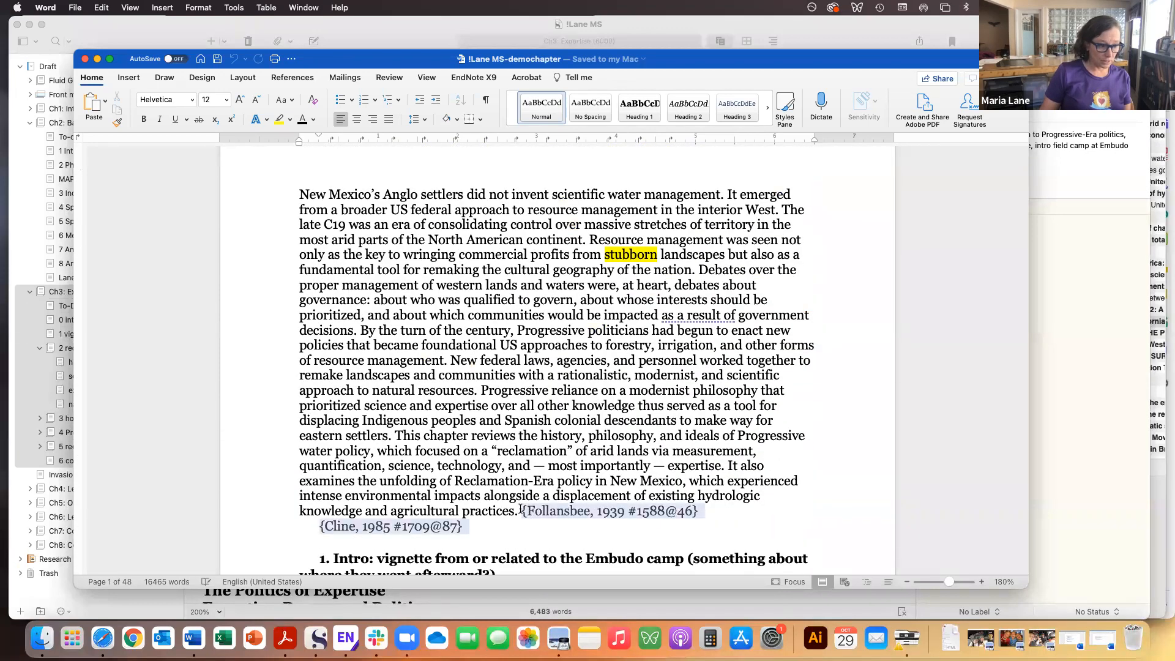
pyautogui.click(532, 527)
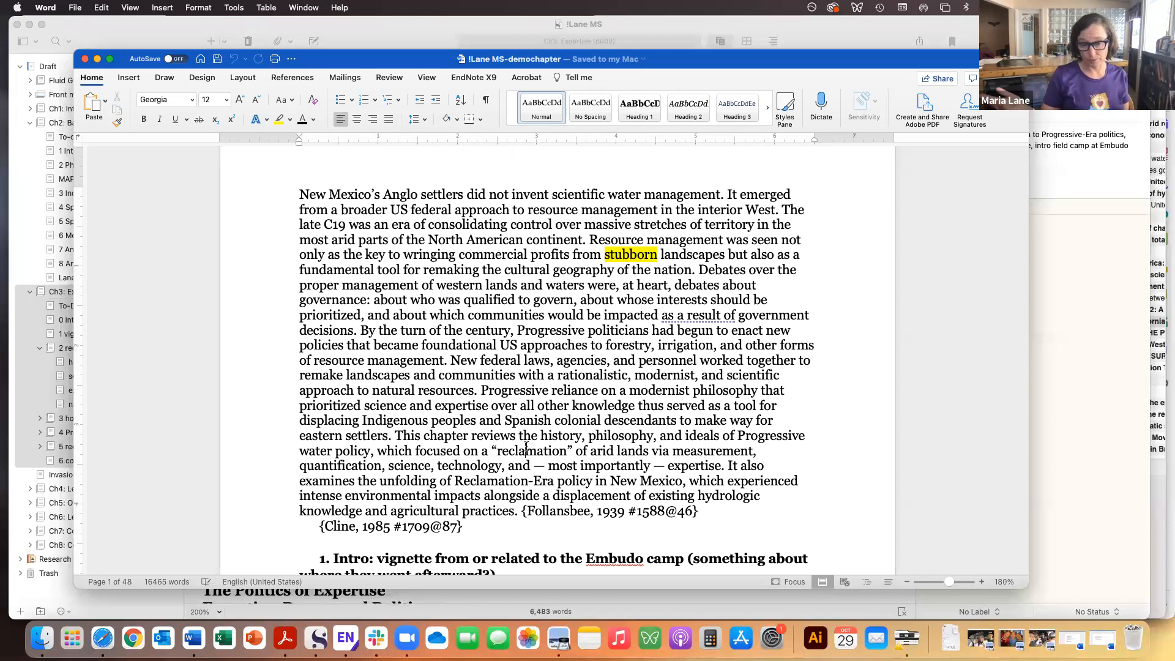
# Skim the compiled chapter's outline, history and hydrology sections through about page 9, and close the Word document.
pyautogui.scroll(-20, 538, 446)
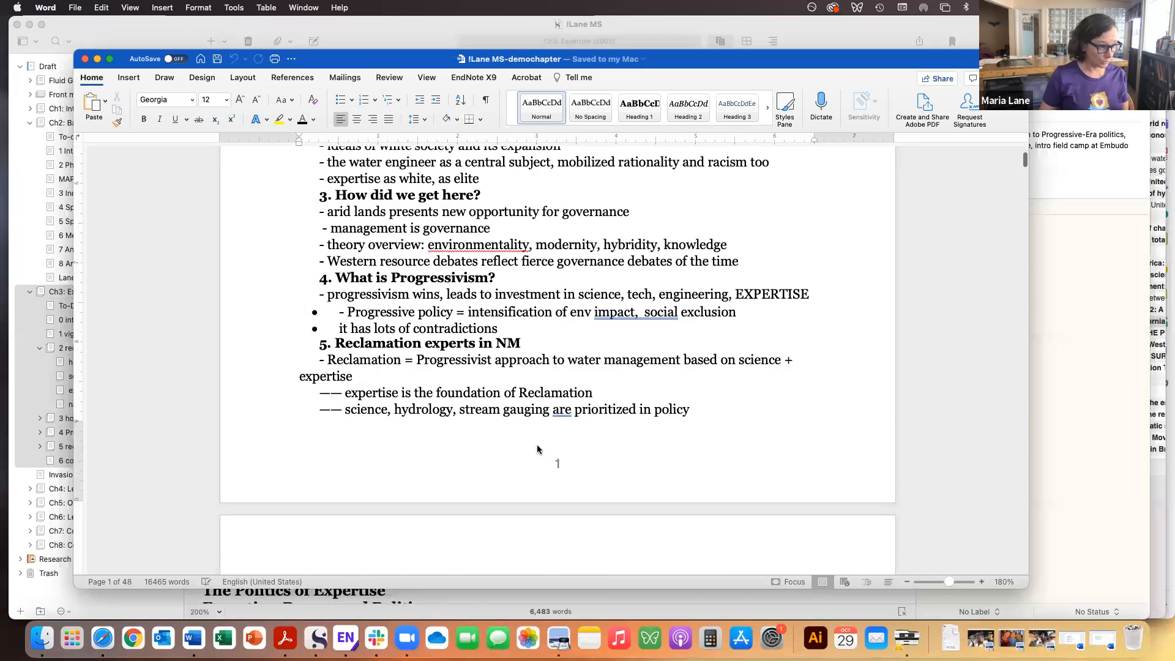
pyautogui.scroll(-20, 537, 448)
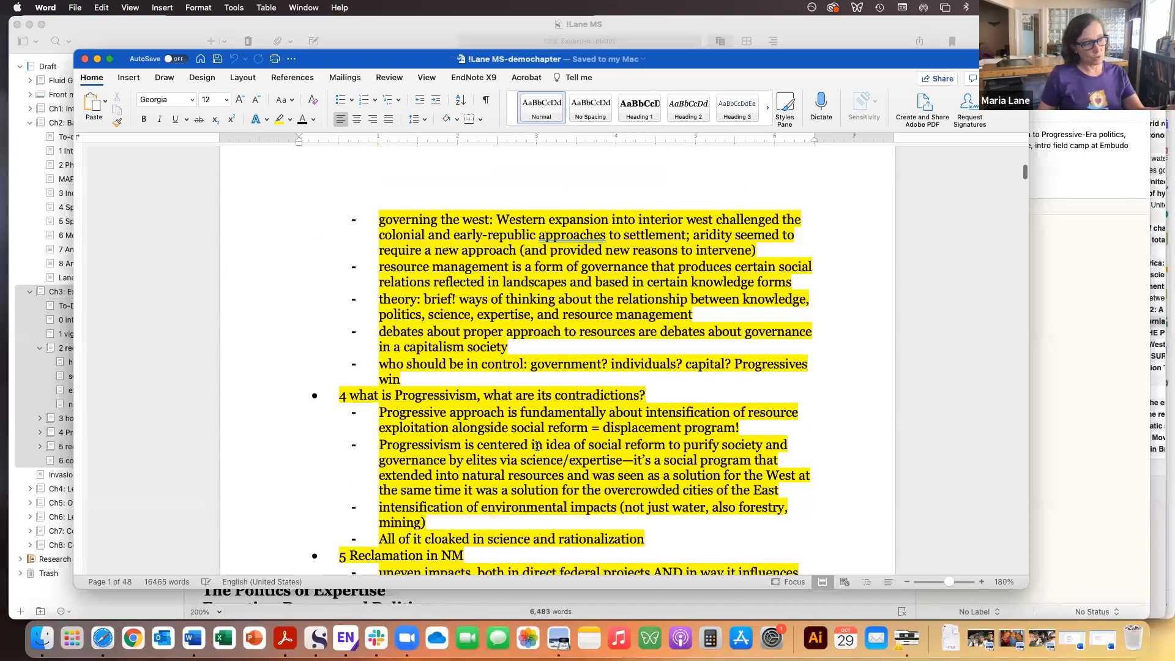
pyautogui.scroll(-20, 538, 447)
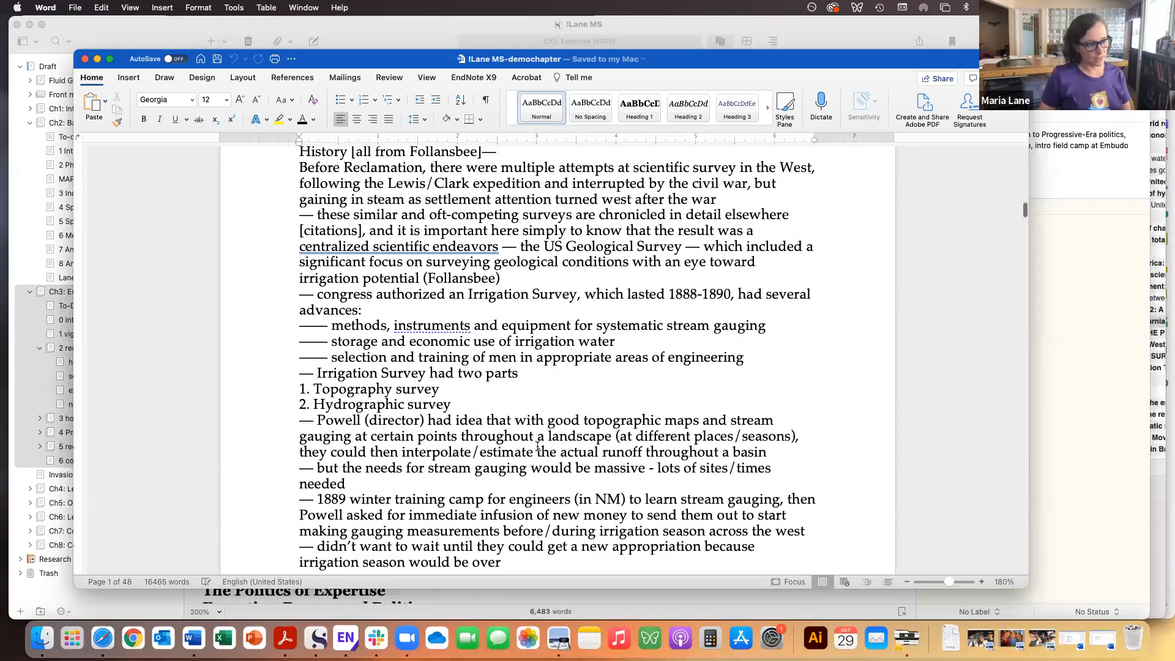
pyautogui.scroll(-13, 537, 446)
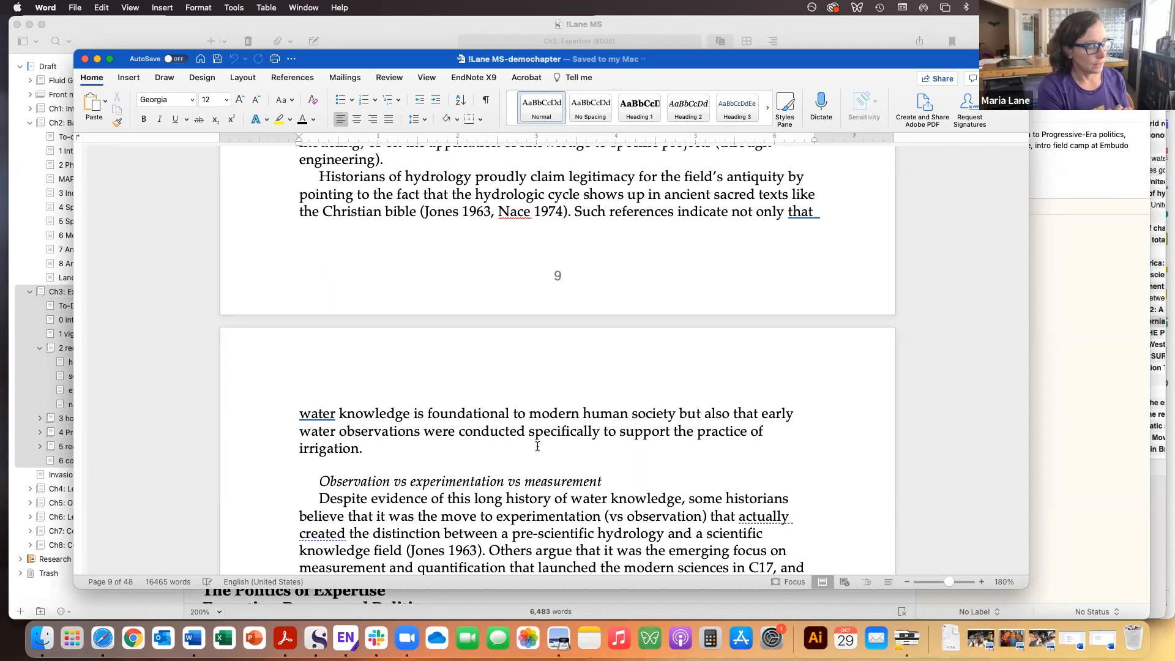
pyautogui.click(85, 59)
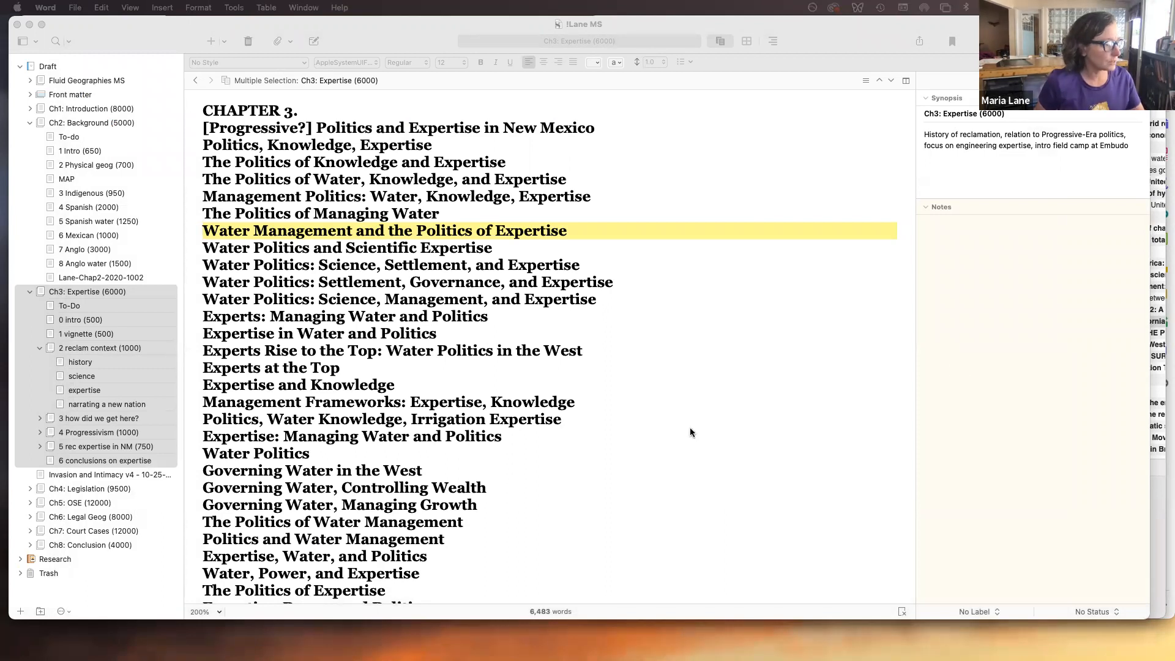
# Switch back to Scrivener, collapse Ch3: Expertise (6000), and expand the Research folder.
pyautogui.click(122, 478)
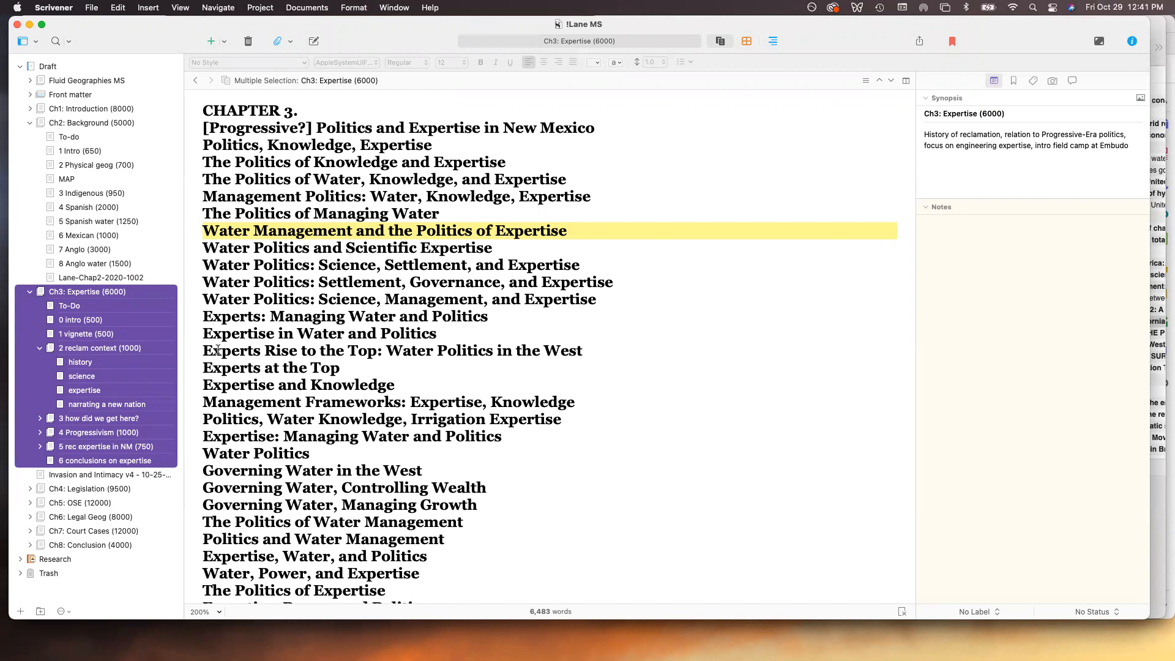
pyautogui.click(30, 293)
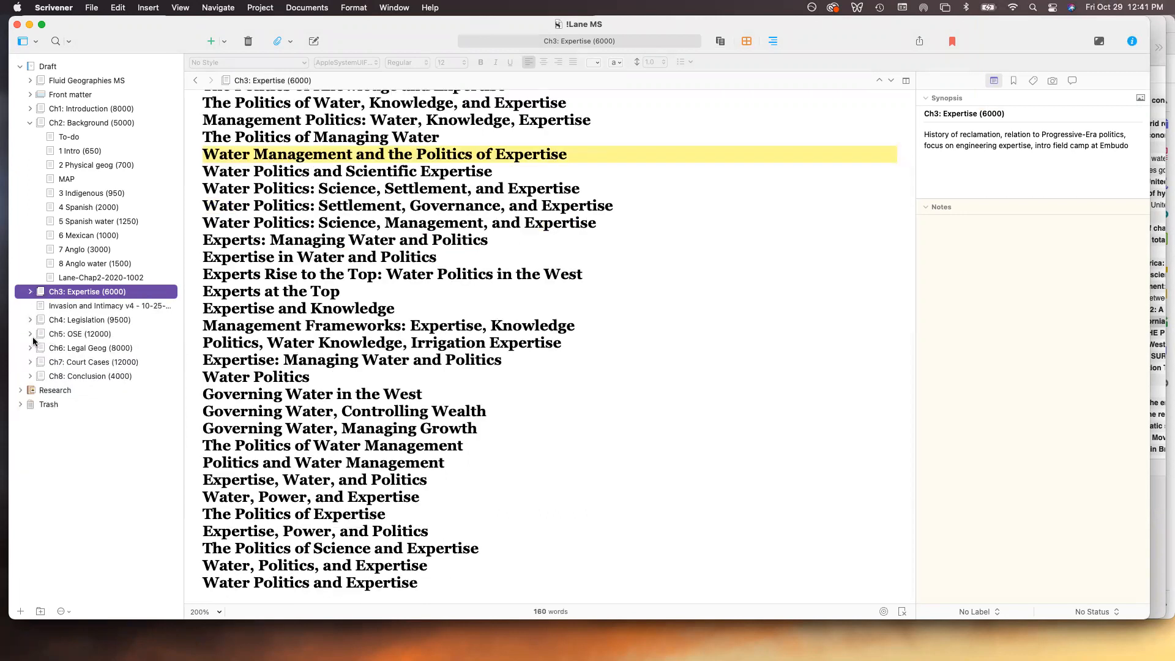
pyautogui.click(20, 390)
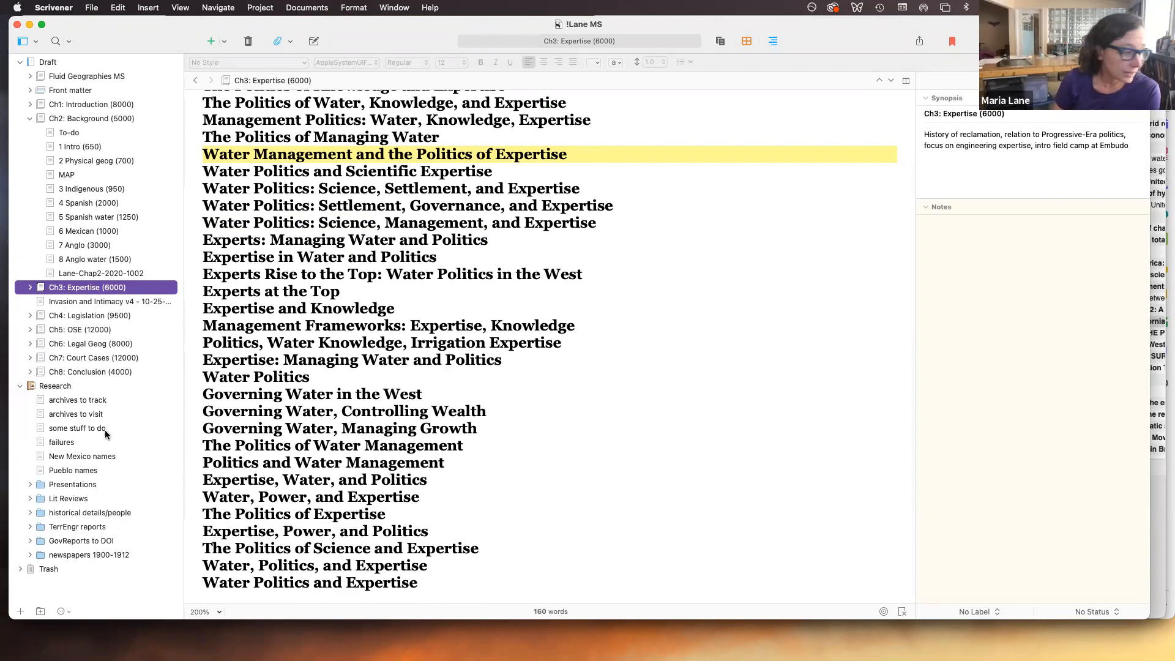
# Expand the Presentations folder in Research, look through its abstracts and papers, and open AAG2012 paper.
pyautogui.click(30, 489)
pyautogui.scroll(-10, 108, 480)
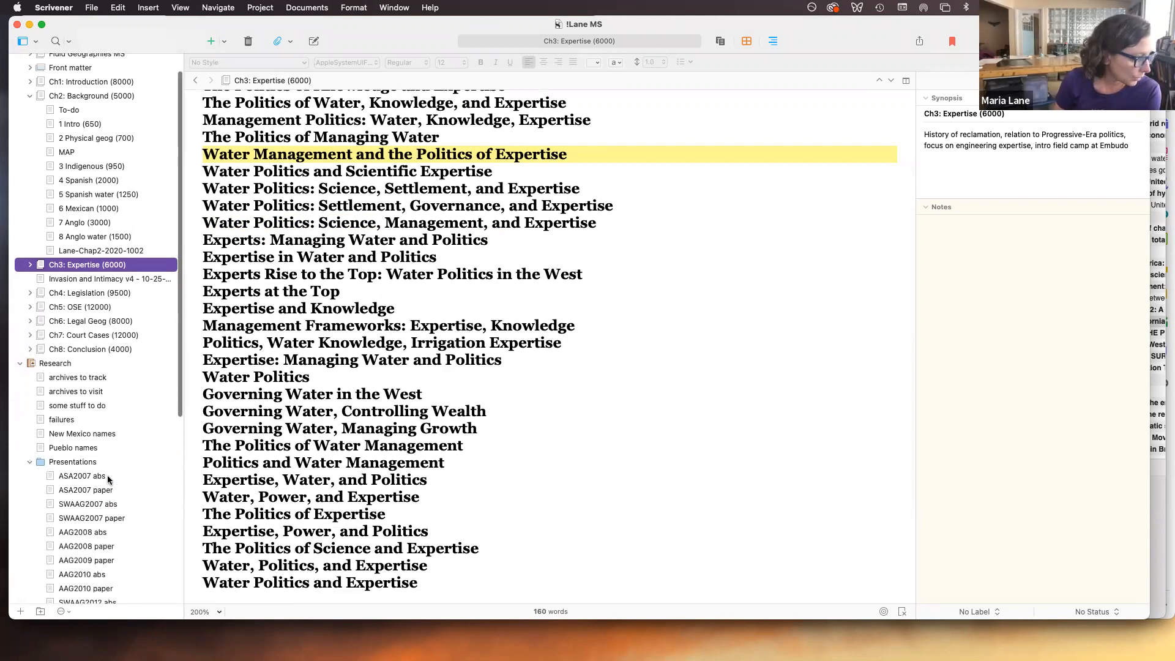
pyautogui.scroll(-3, 108, 480)
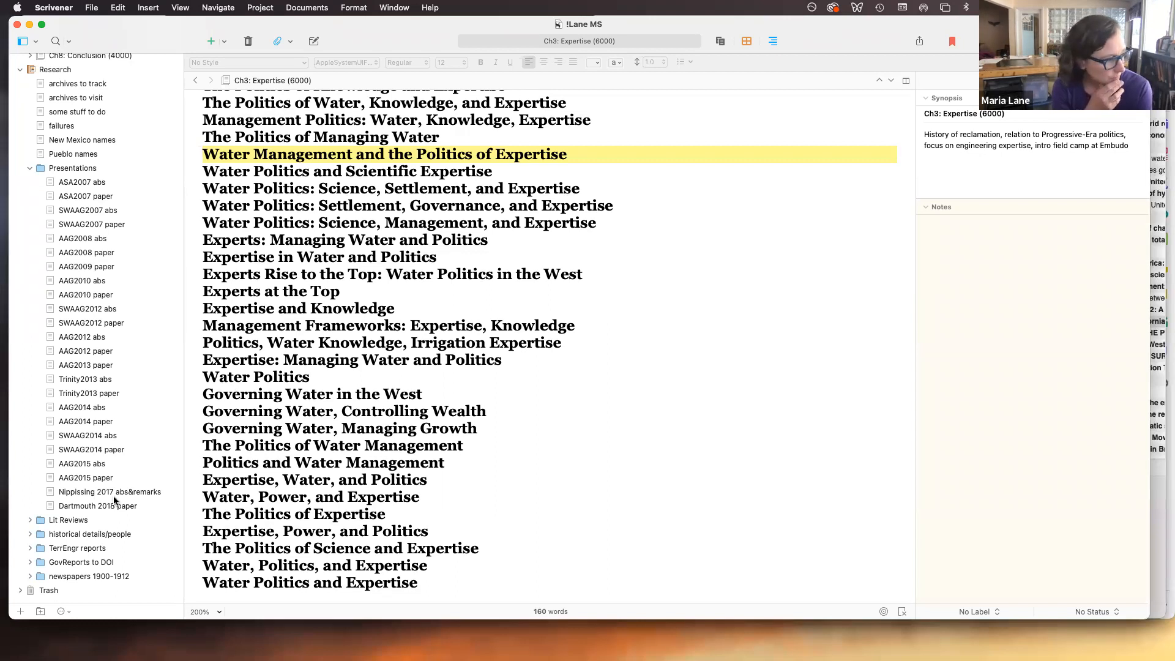
pyautogui.click(89, 437)
pyautogui.click(80, 353)
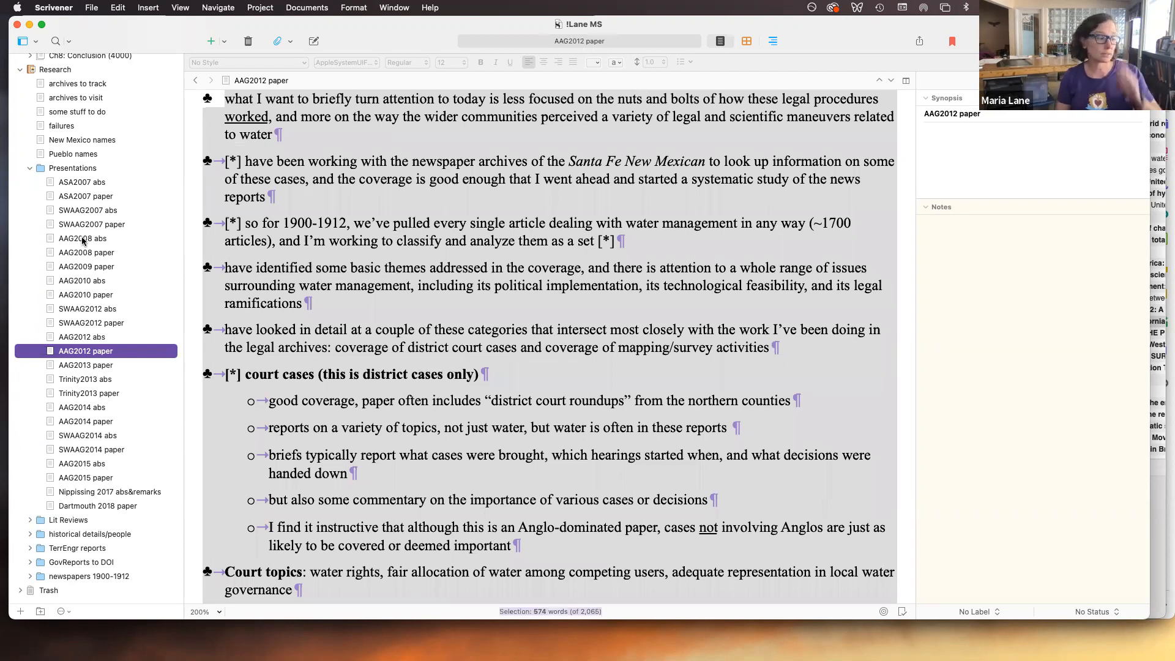
# Collapse the Presentations folder and open GovReport1901 from the GovReports to DOI research folder.
pyautogui.click(30, 168)
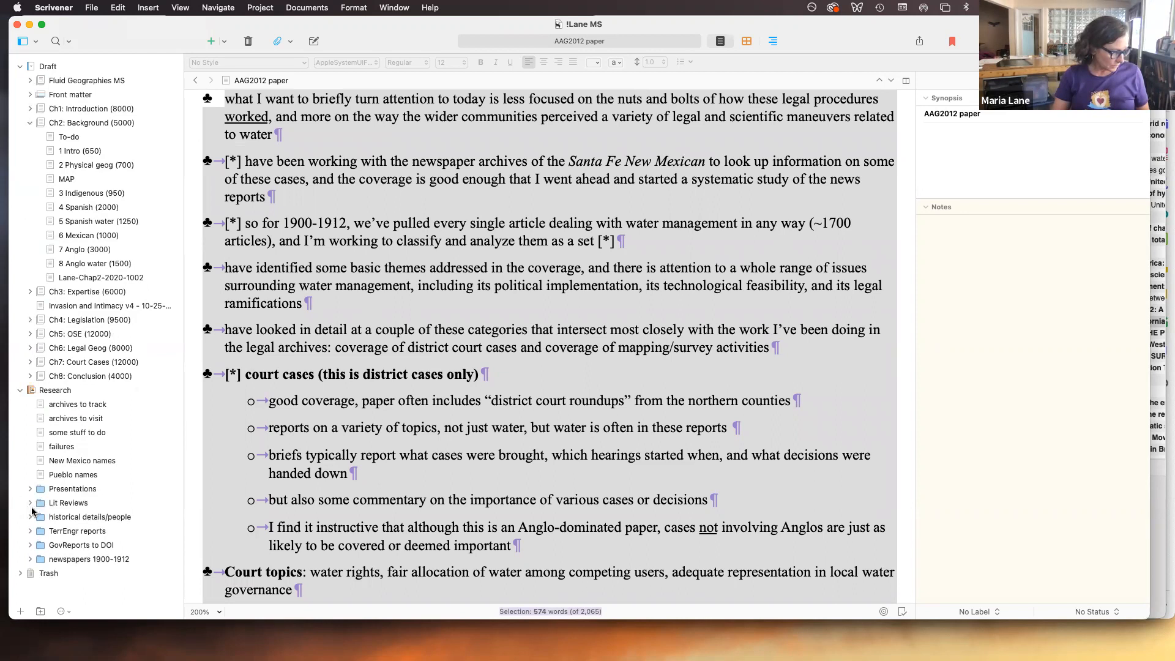
pyautogui.click(31, 545)
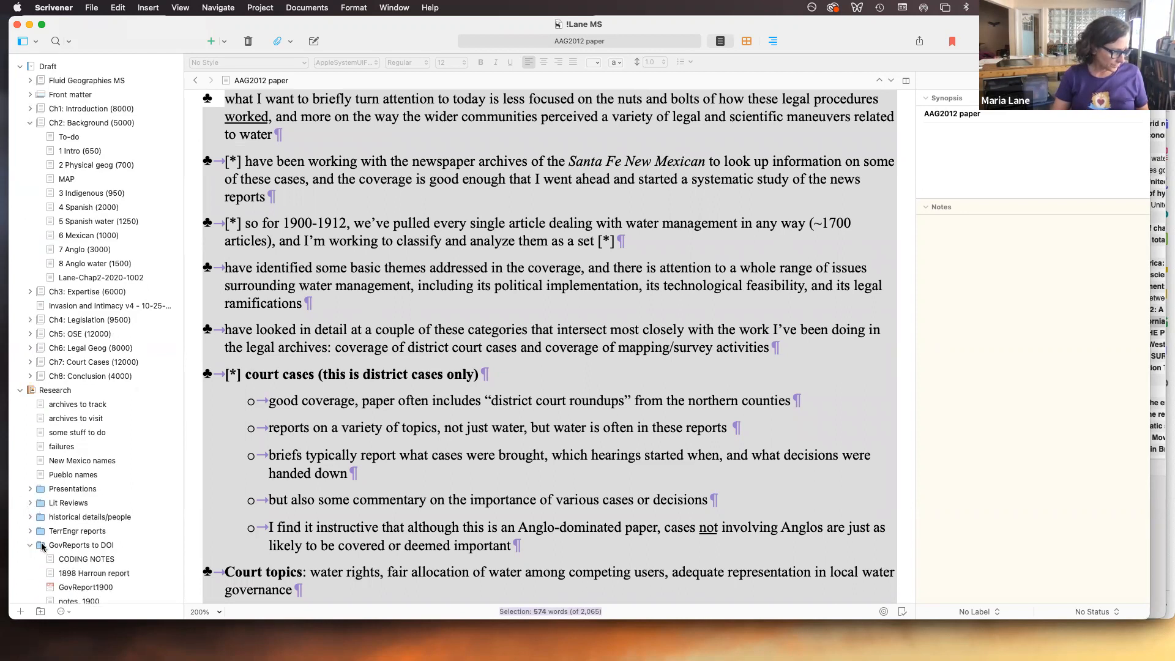
pyautogui.scroll(-4, 42, 547)
pyautogui.click(76, 511)
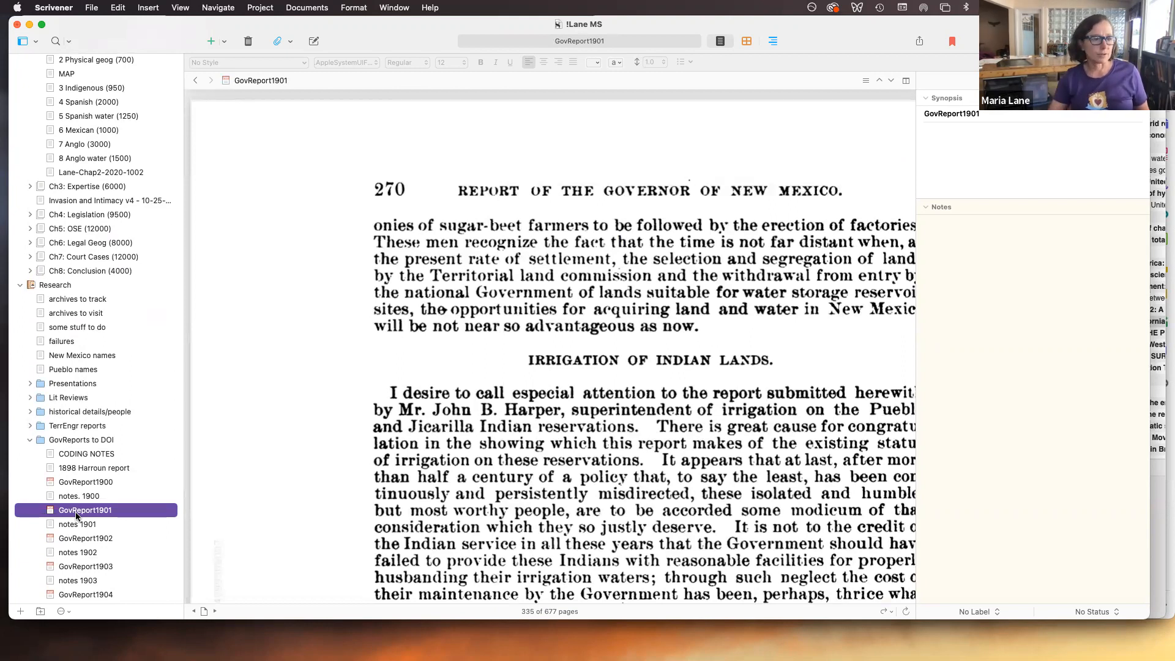
# Hide the Inspector and widen the project window to show the full width of the GovReport1901 page.
pyautogui.click(1132, 41)
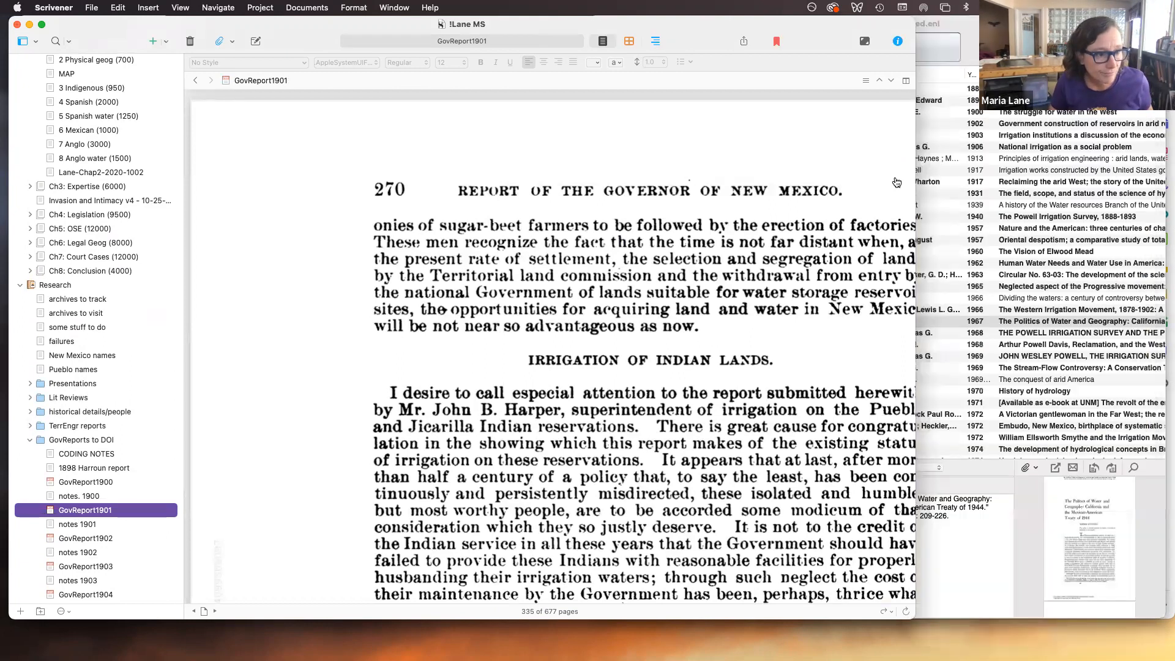
pyautogui.moveTo(916, 203); pyautogui.dragTo(1147, 203)
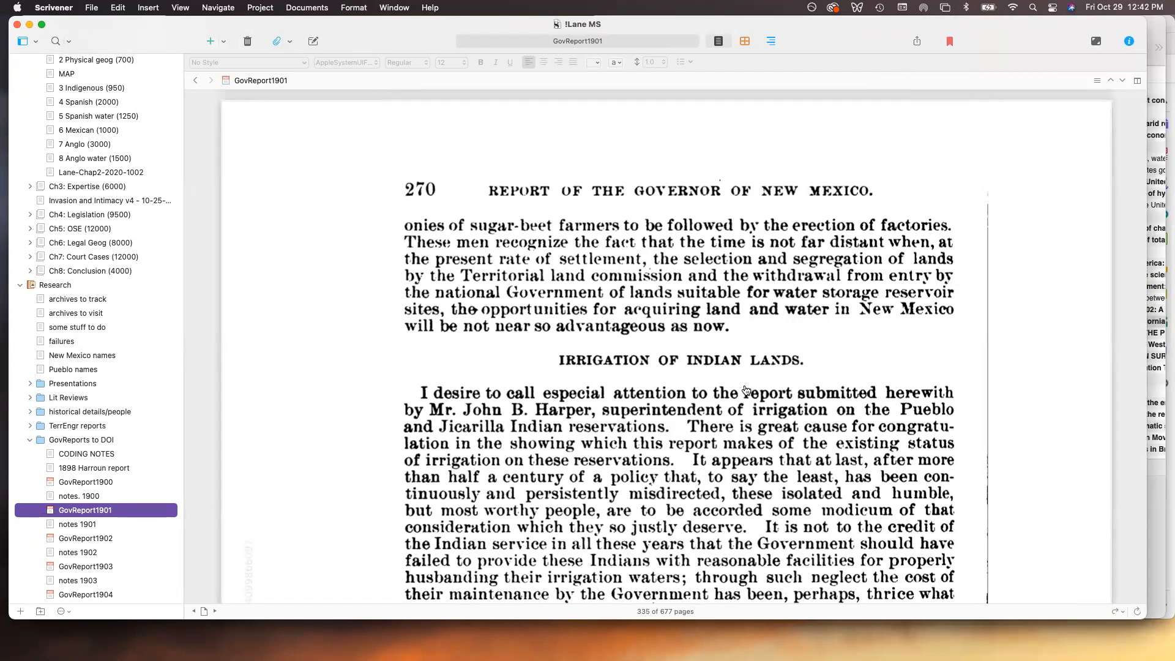
pyautogui.scroll(-2, 70, 440)
# Collapse the GovReports to DOI folder, expand Trash, and look through the discarded documents.
pyautogui.scroll(-4, 70, 443)
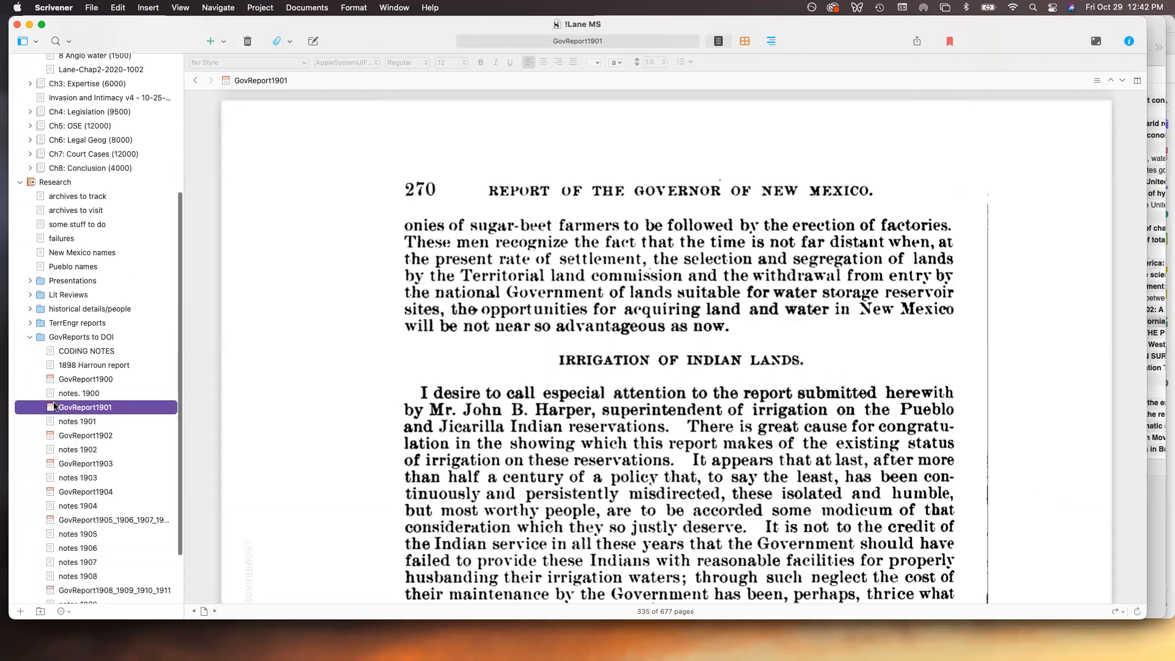
pyautogui.click(30, 340)
pyautogui.click(20, 574)
pyautogui.scroll(-3, 73, 569)
pyautogui.scroll(-3, 72, 557)
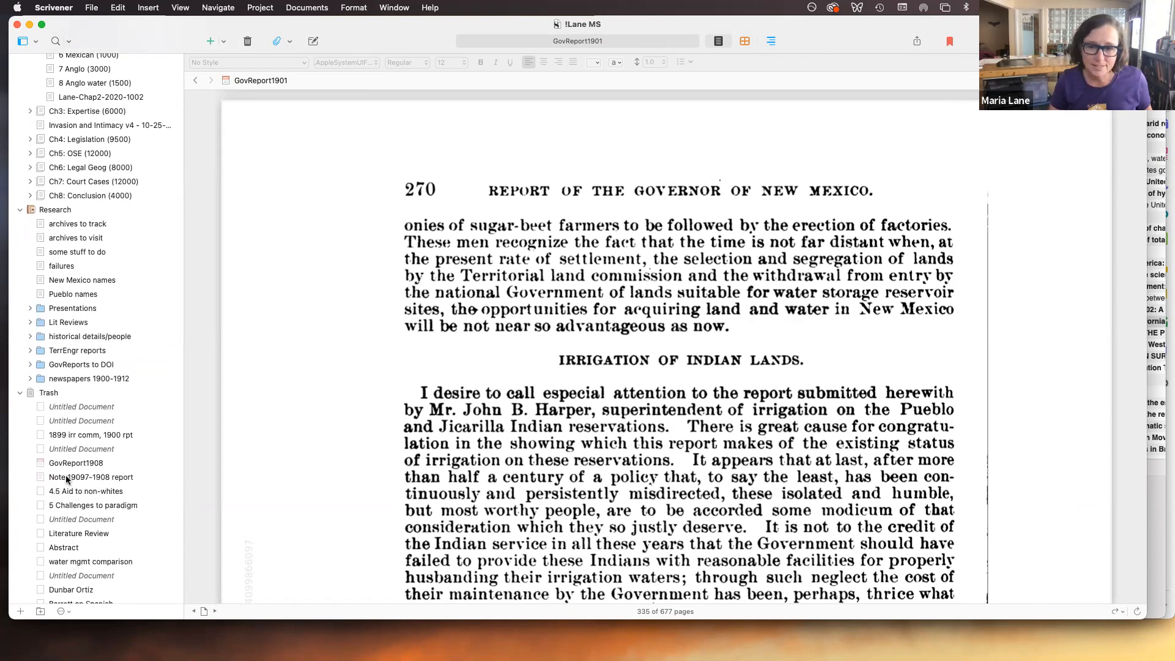
# Restore Note 19097-1908 report from Trash into Ch7: Court Cases, discard it again, and collapse the chapter.
pyautogui.moveTo(67, 480); pyautogui.dragTo(88, 194)
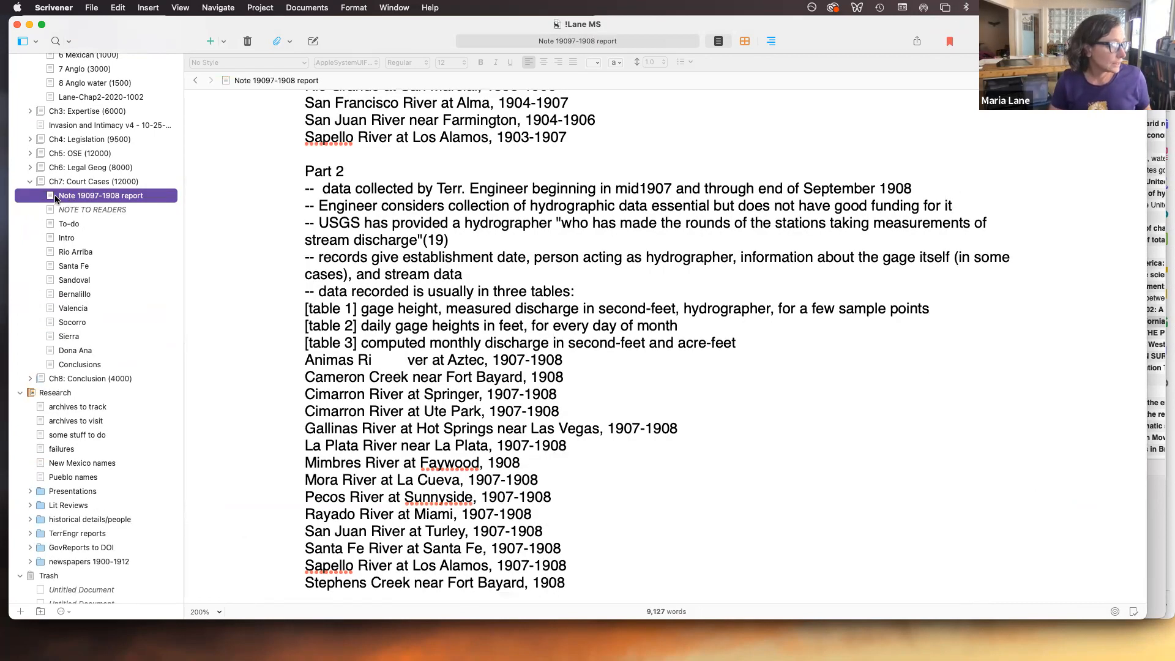
pyautogui.moveTo(51, 199); pyautogui.dragTo(245, 43)
pyautogui.click(247, 42)
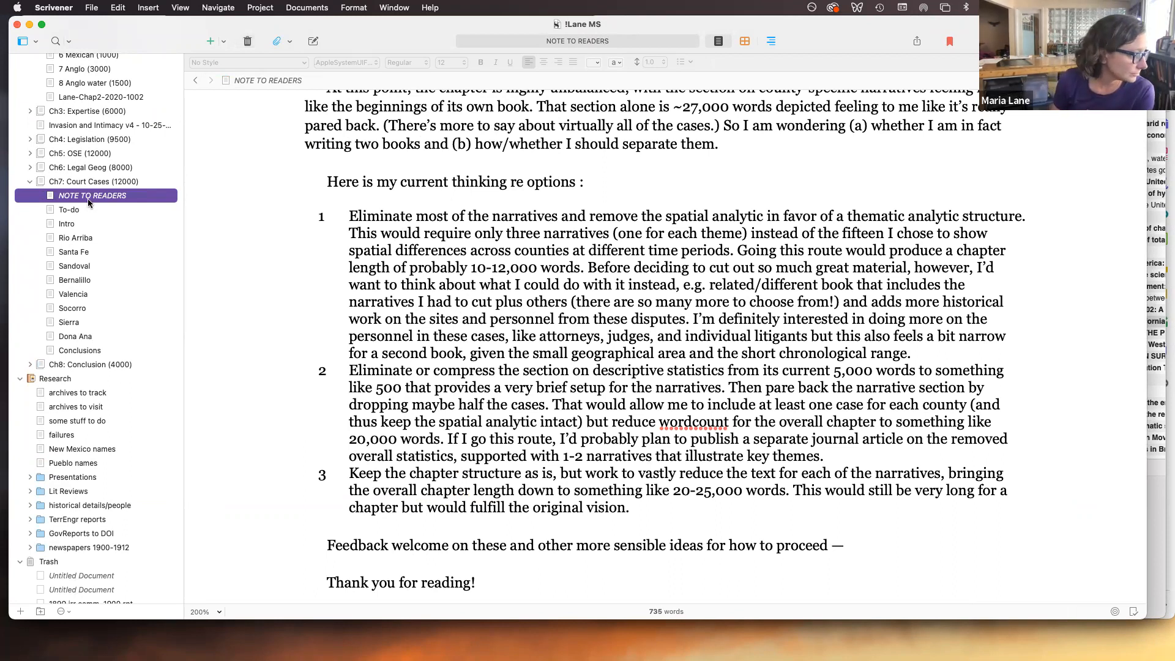
pyautogui.click(30, 182)
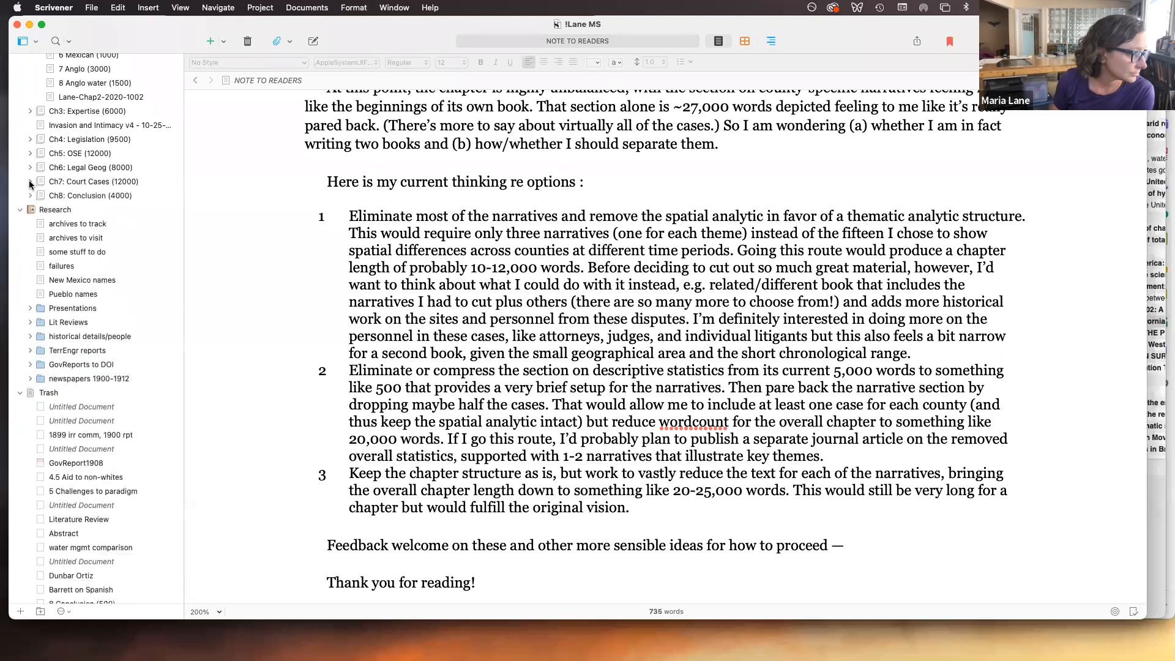
# View the title pages of Ch5: OSE and Ch2: Background, and the list of candidate titles in Ch3: Expertise.
pyautogui.click(96, 155)
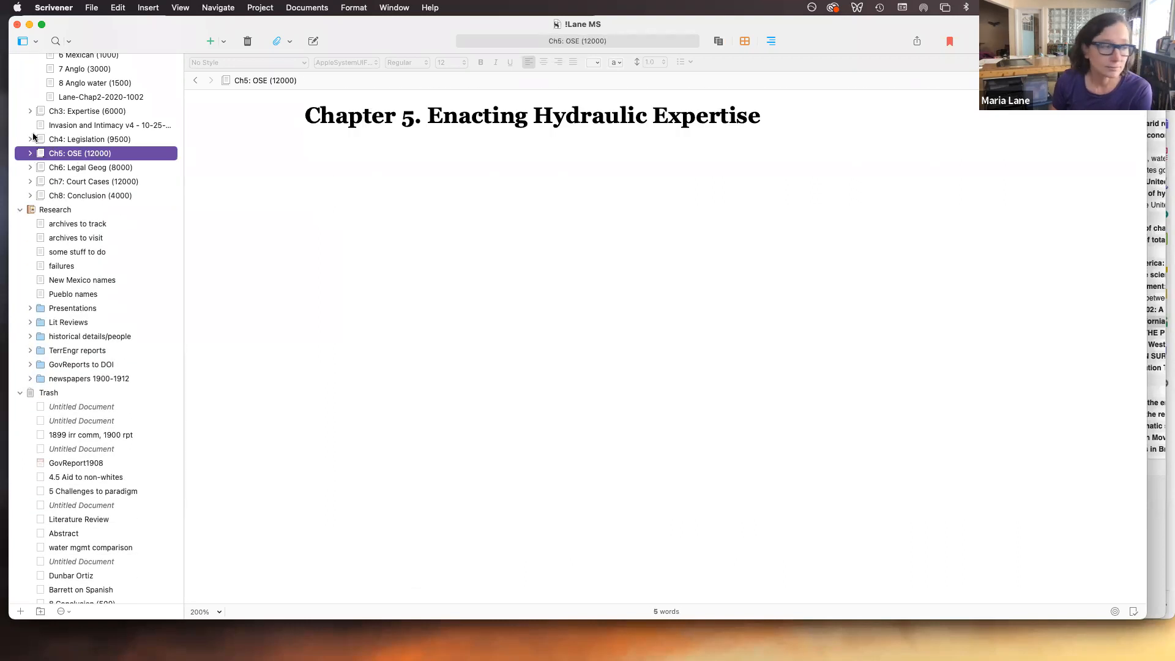
pyautogui.scroll(5, 55, 127)
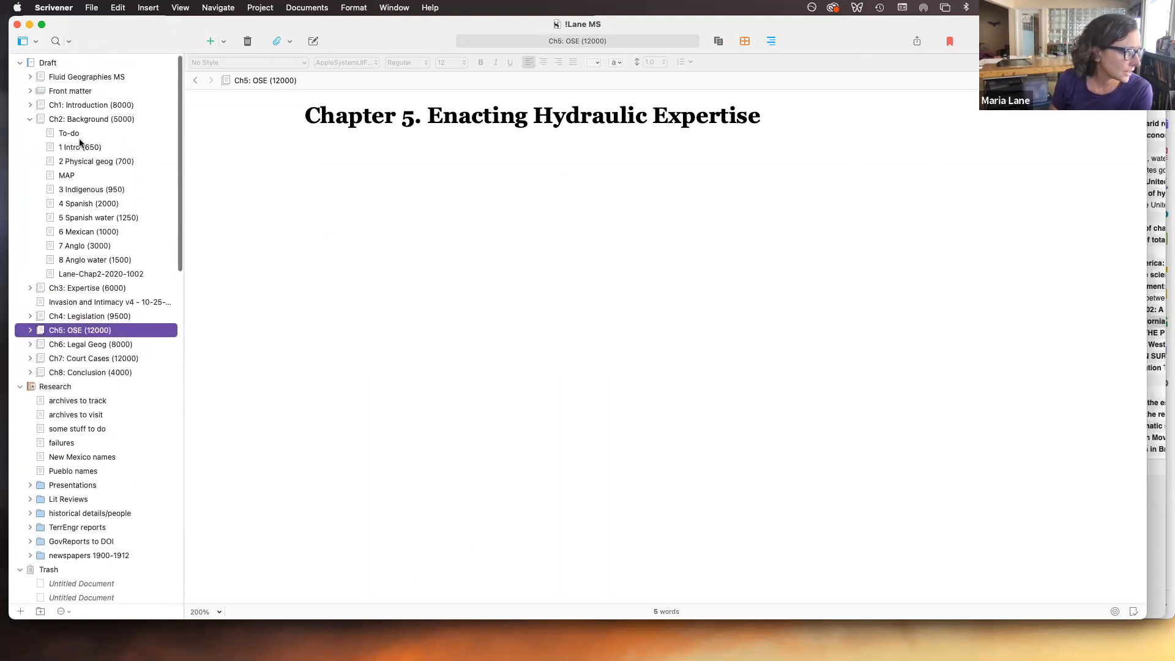
pyautogui.click(82, 120)
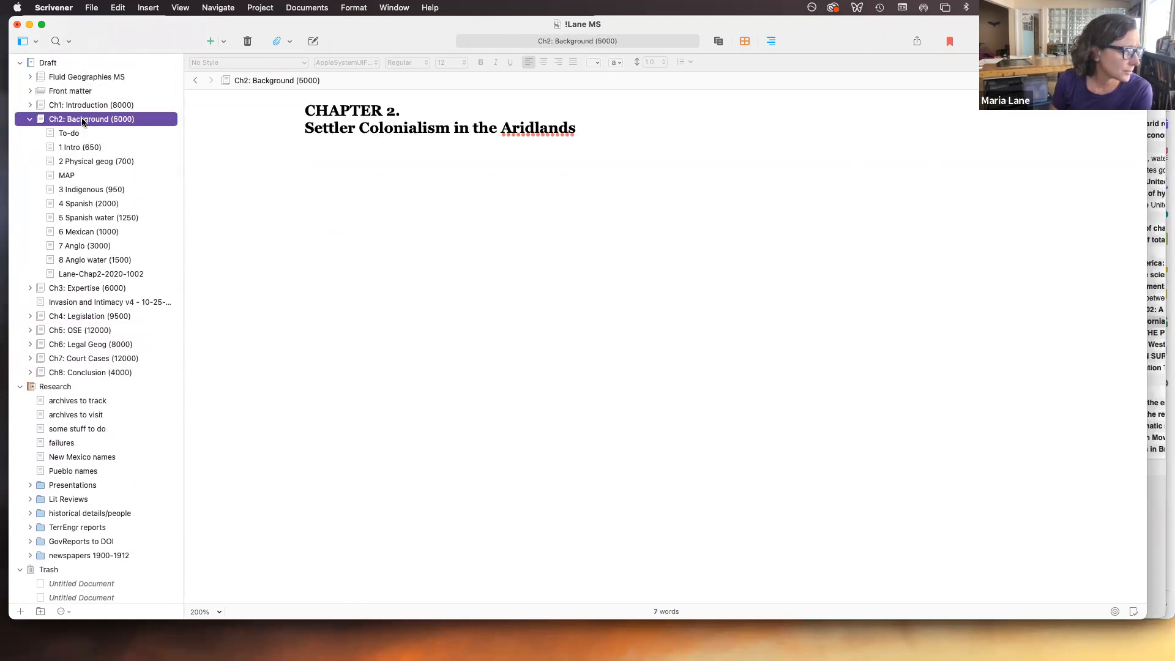
pyautogui.click(82, 289)
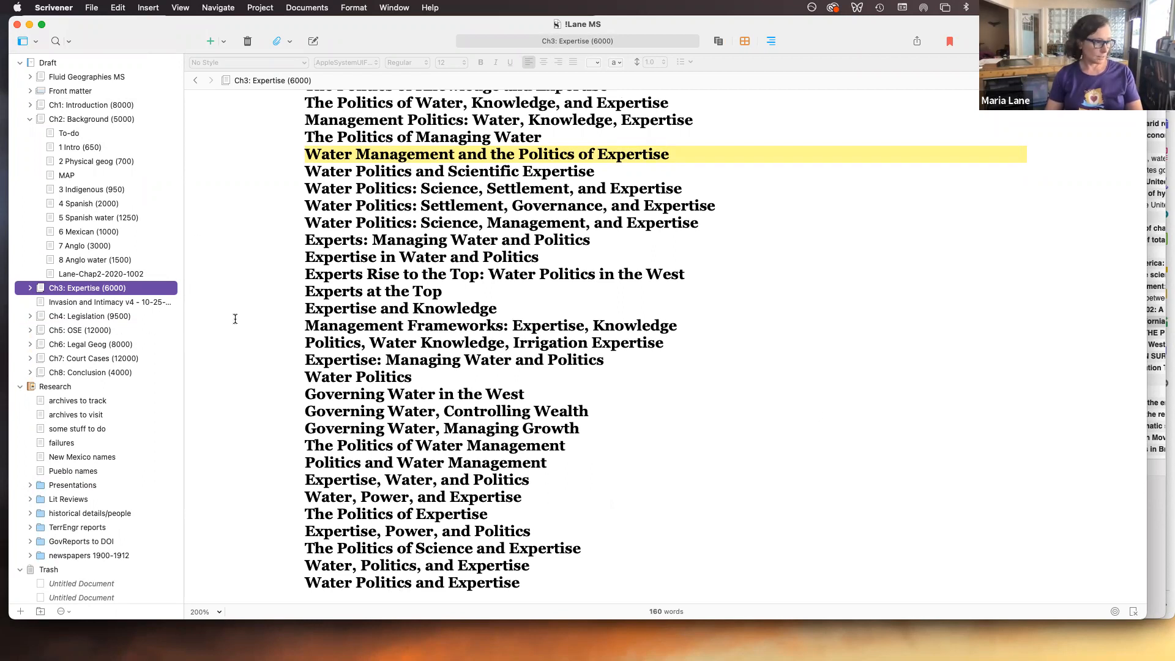
pyautogui.click(280, 300)
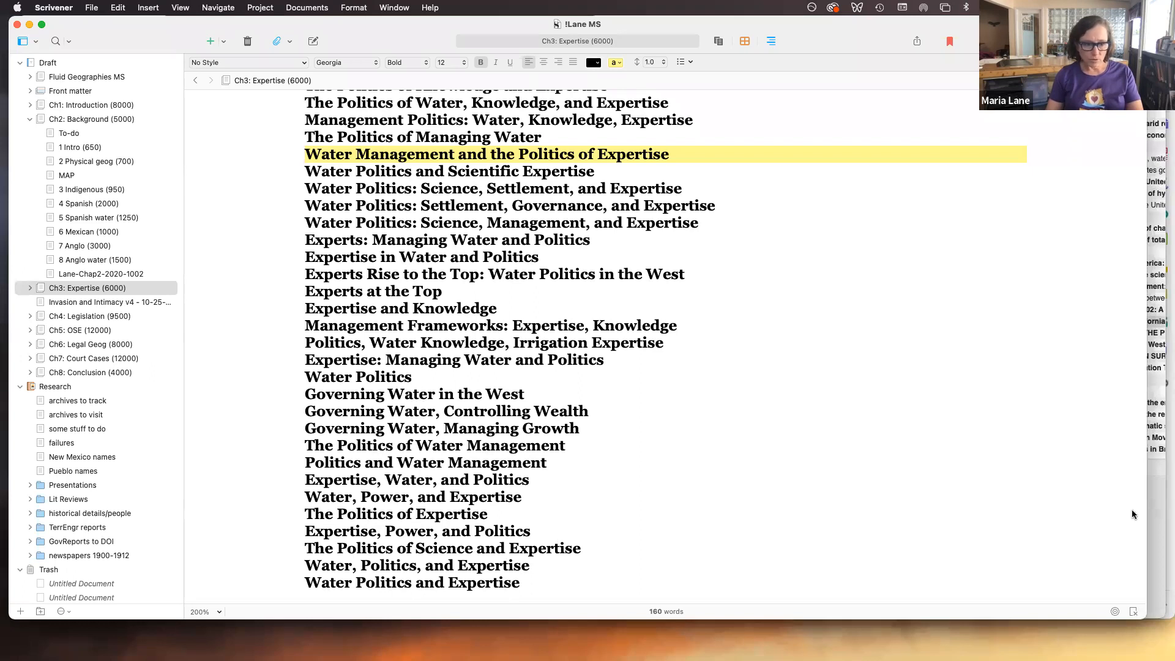
# Switch to Safari and open the Scrivener product page on the Literature & Latte website.
pyautogui.press('super+Tab')
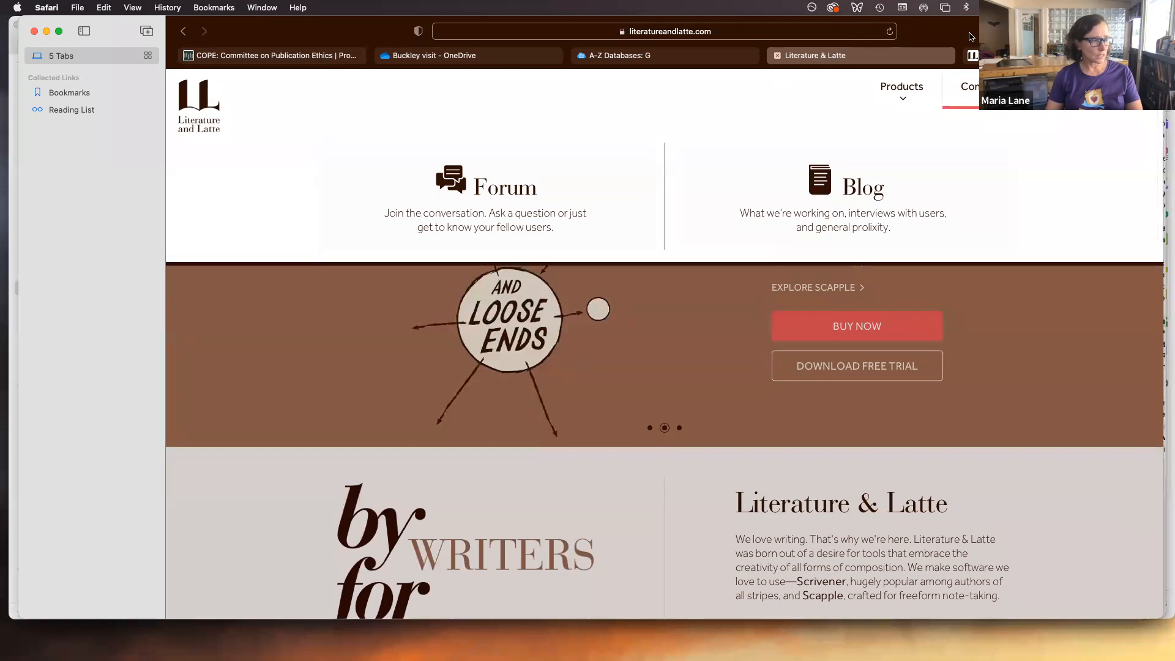
pyautogui.moveTo(961, 31); pyautogui.dragTo(944, 32)
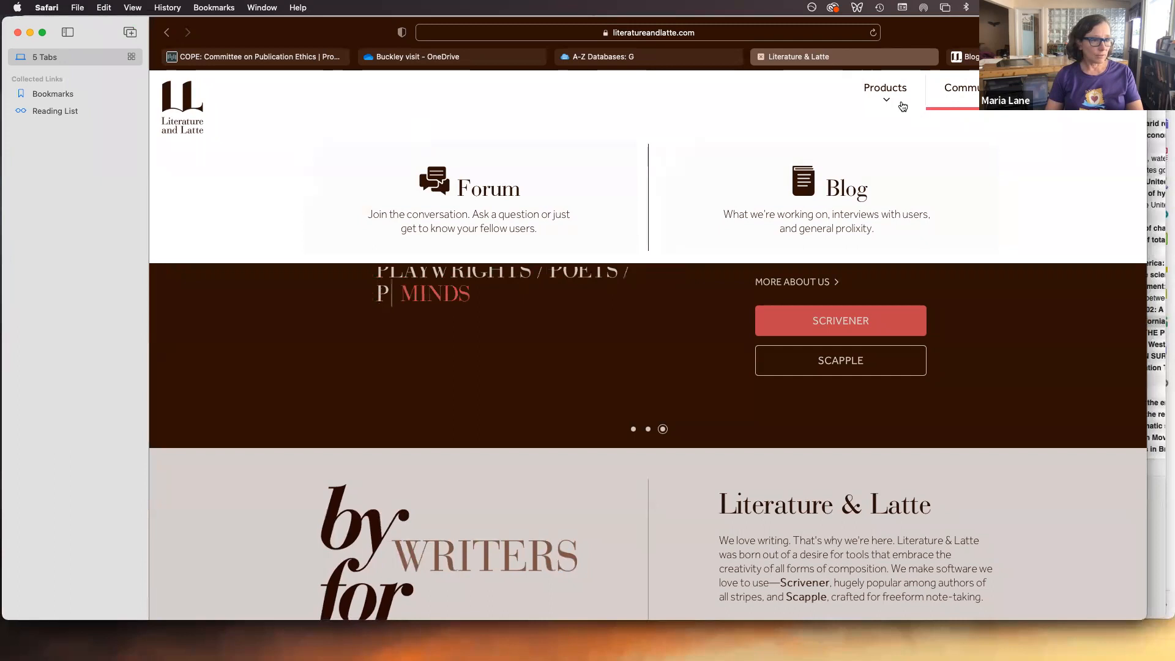
pyautogui.click(888, 88)
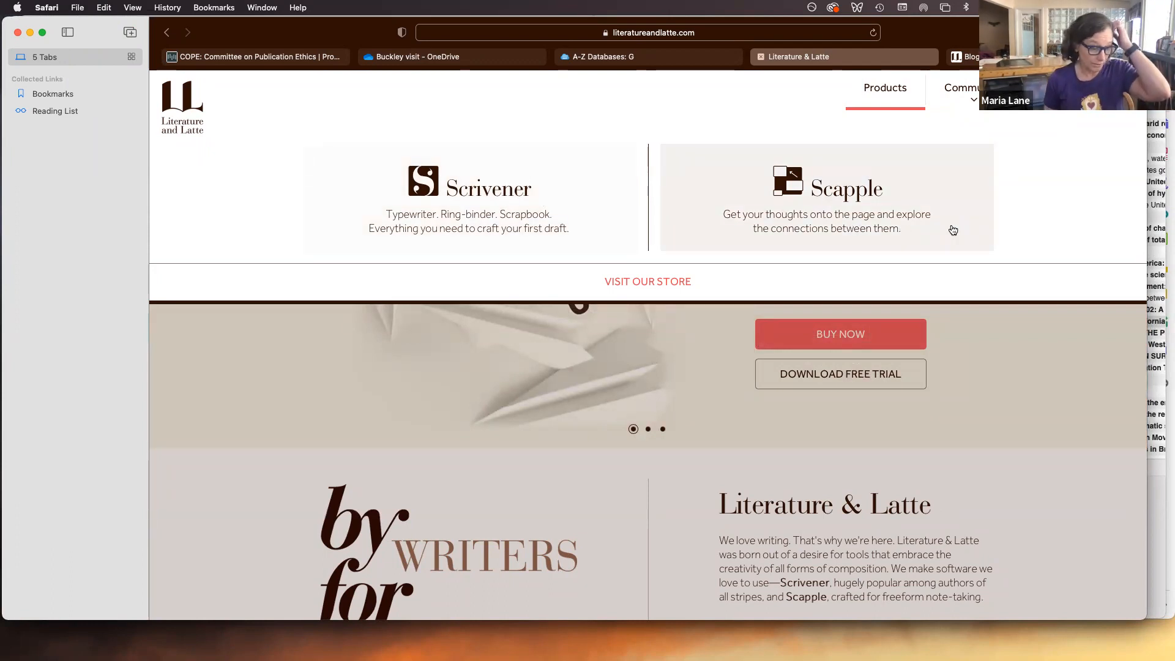
pyautogui.click(551, 210)
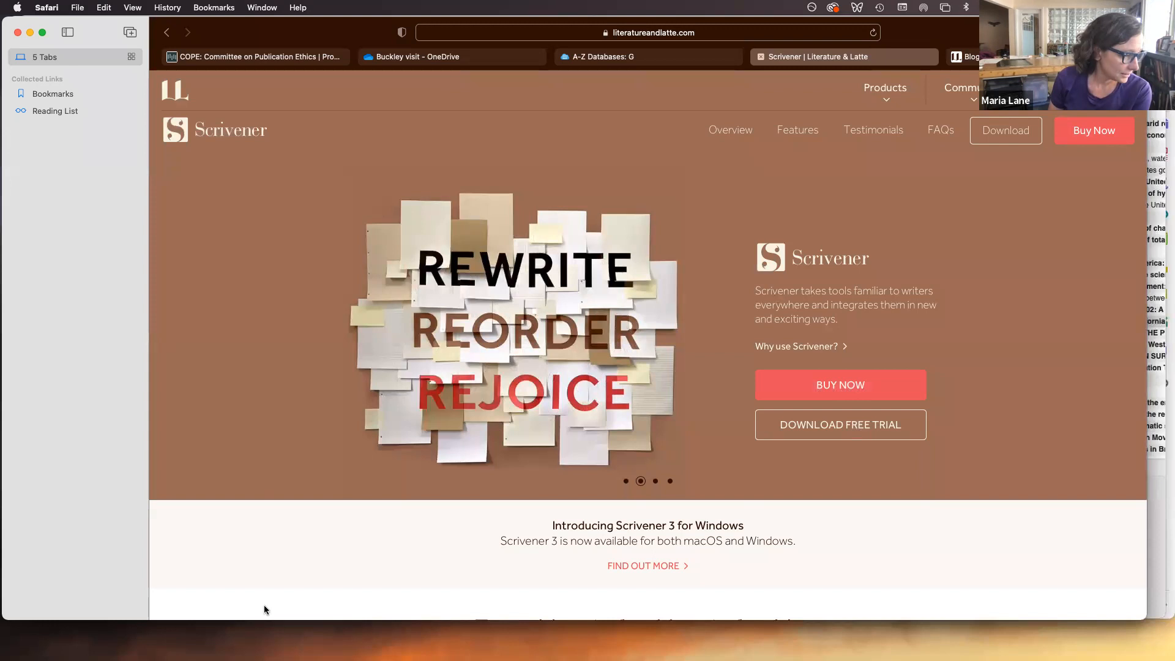
# Switch back to Scrivener, check the To-do note in Ch2: Background, and collapse that chapter to display the whole Draft.
pyautogui.click(269, 630)
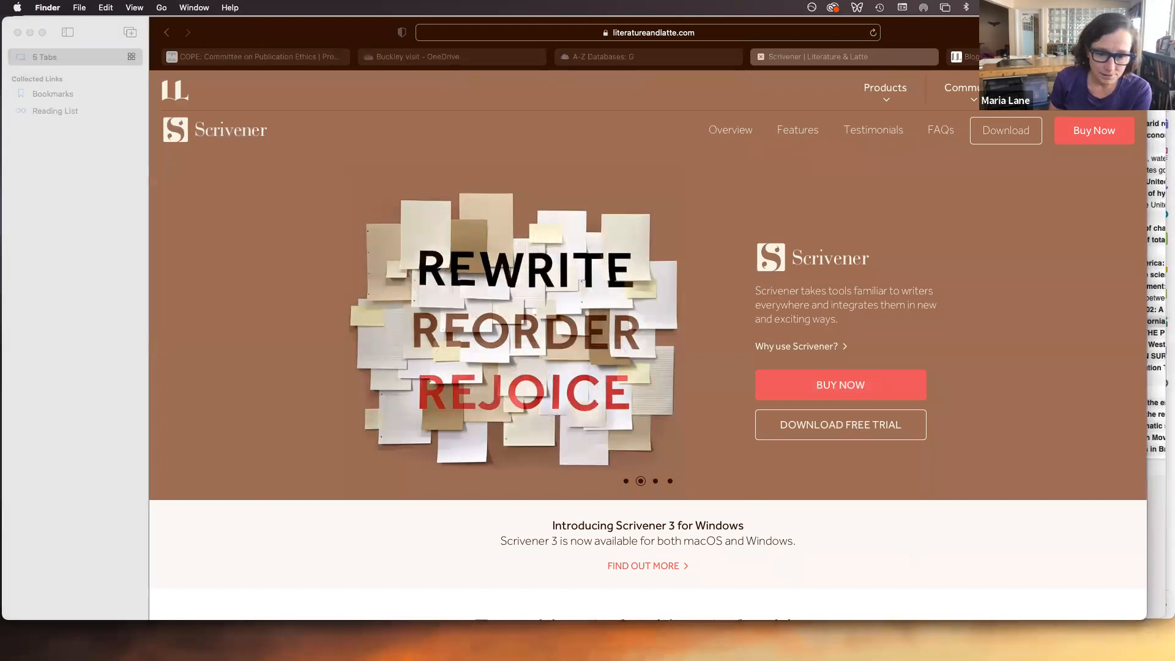
pyautogui.press('super+Tab')
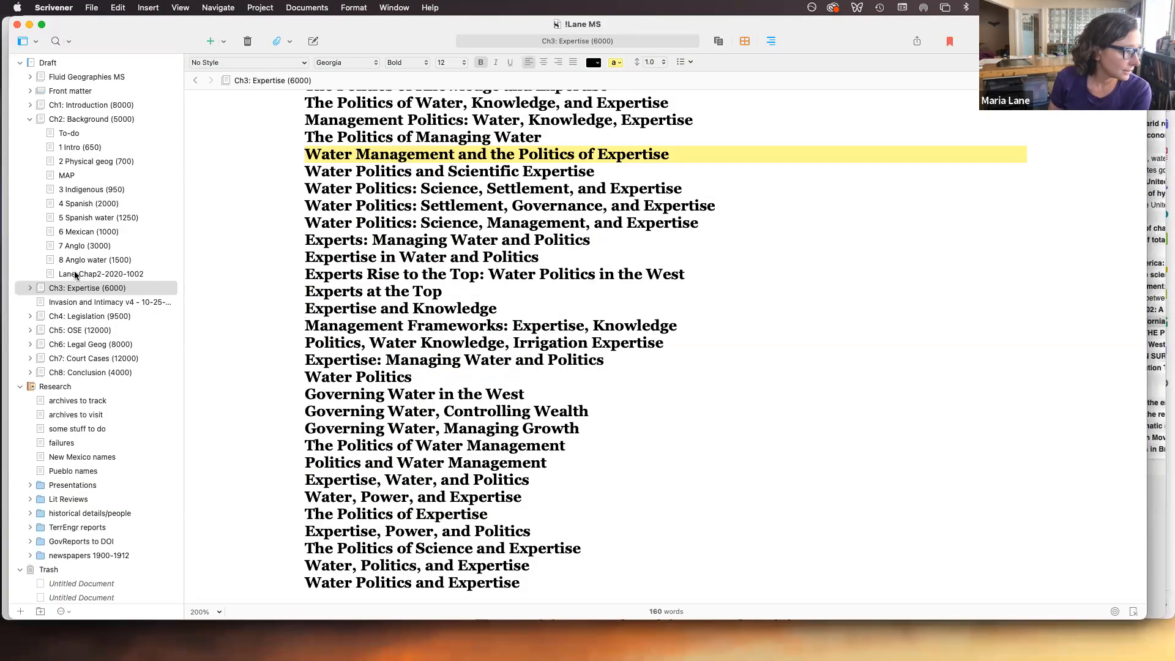
pyautogui.click(98, 120)
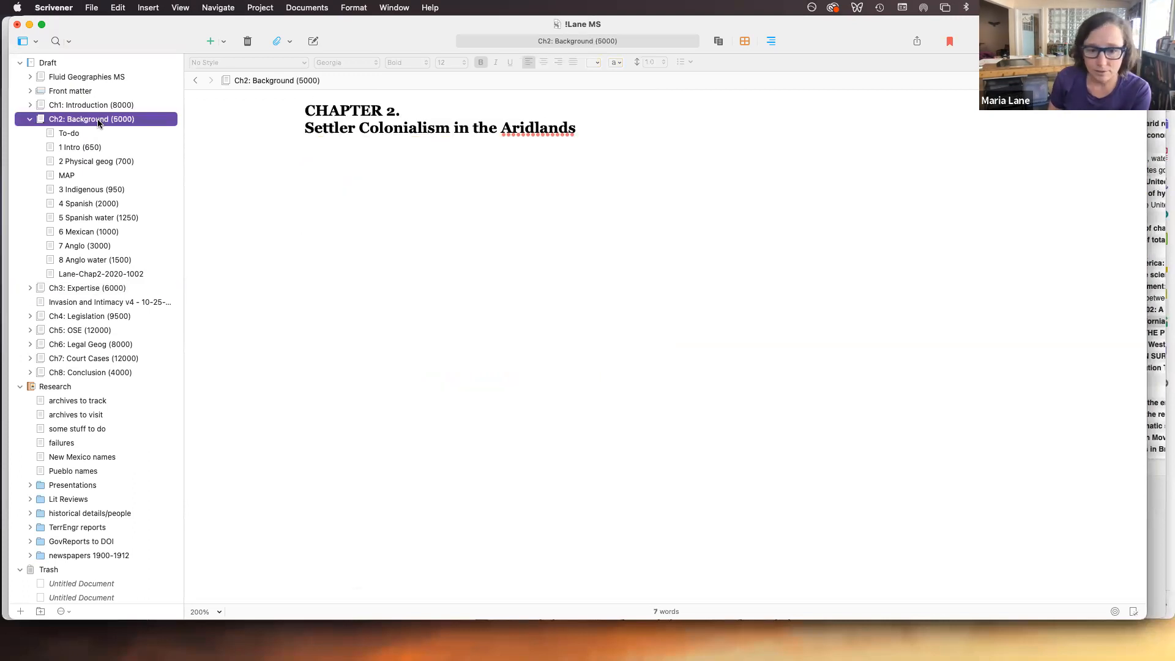
pyautogui.click(100, 133)
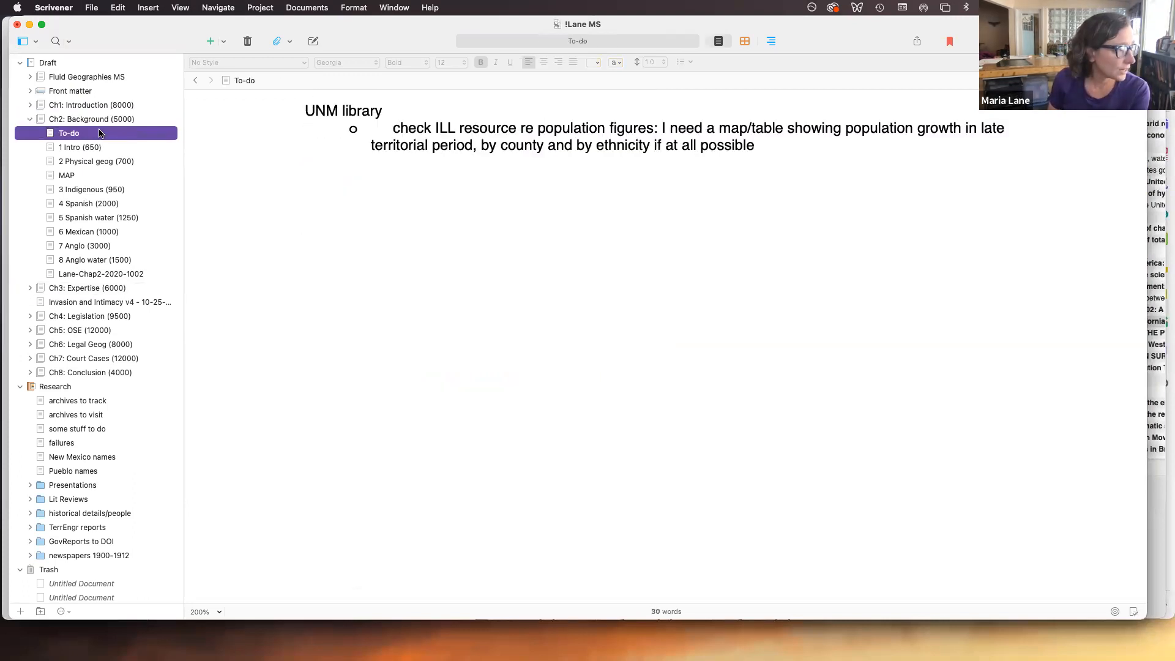
pyautogui.click(30, 119)
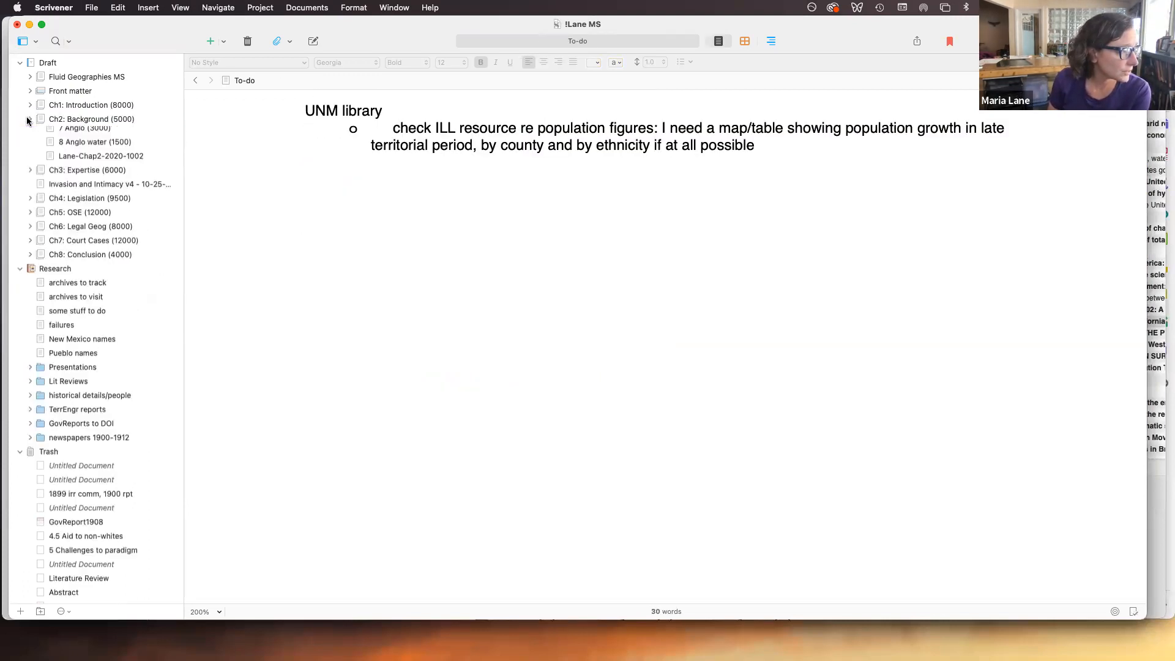
pyautogui.click(45, 61)
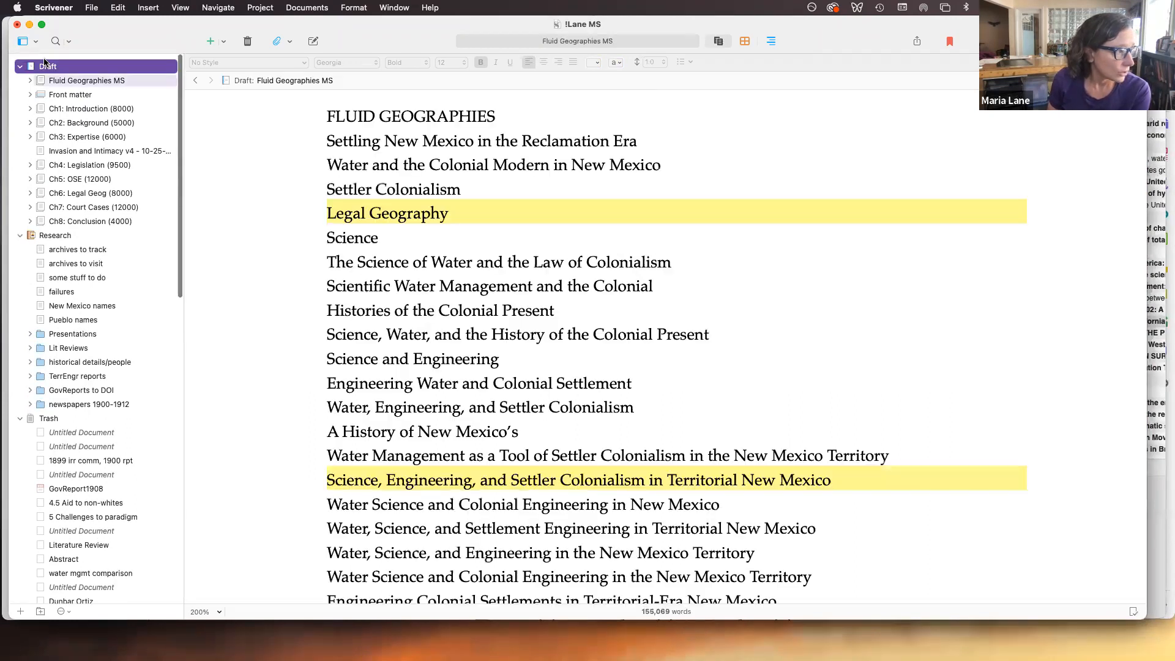